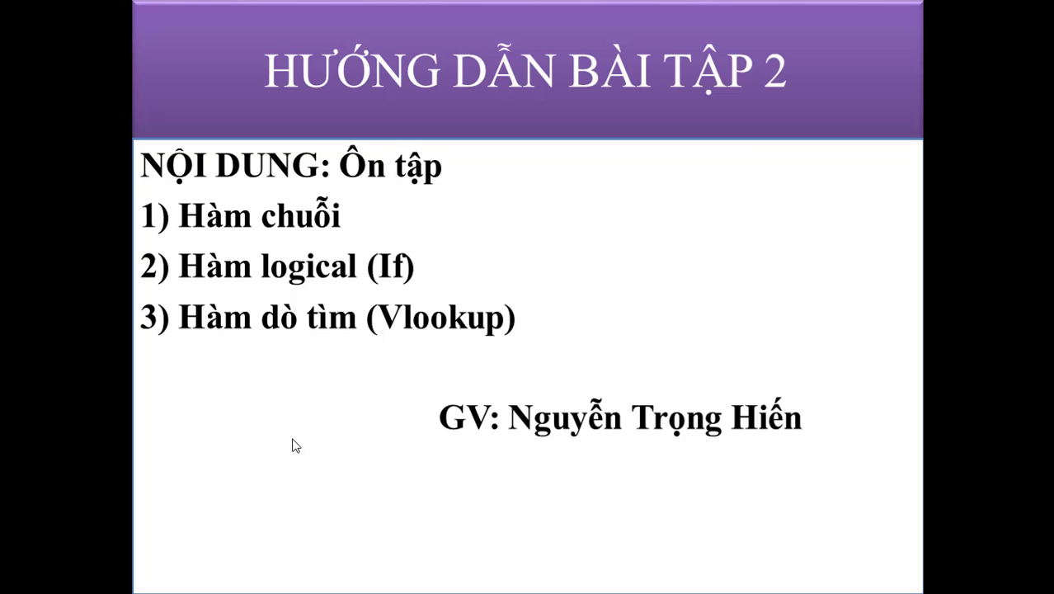
# Advance to the MỤC TIÊU slide listing the string/Logical functions and Vlookup goals.
pyautogui.press('Right')
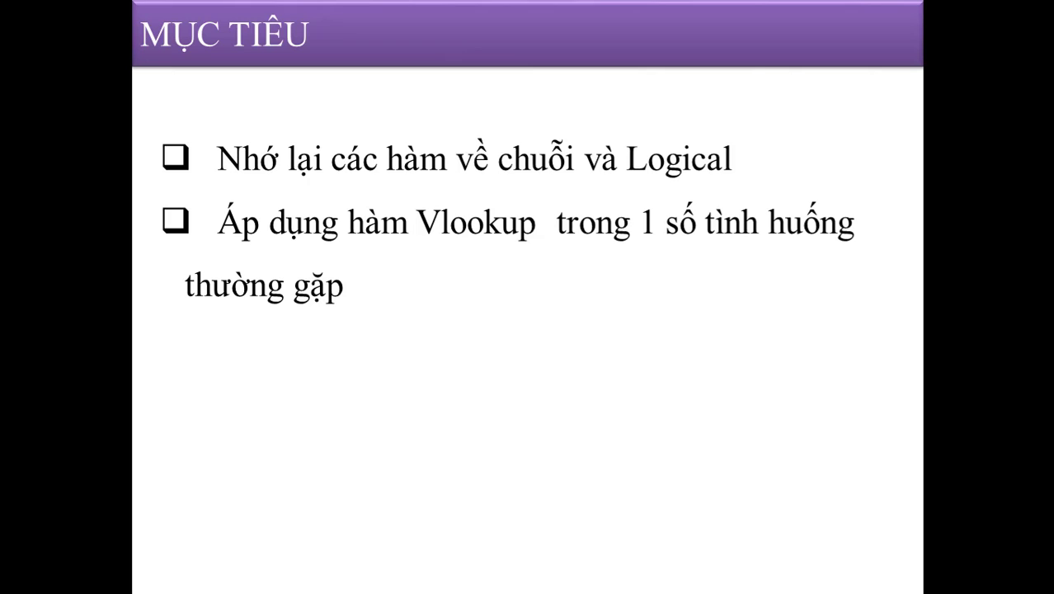
# Advance to the BẢNG TÍNH VIỆN PHÍ slide showing the 20-patient fee table.
pyautogui.click(515, 432)
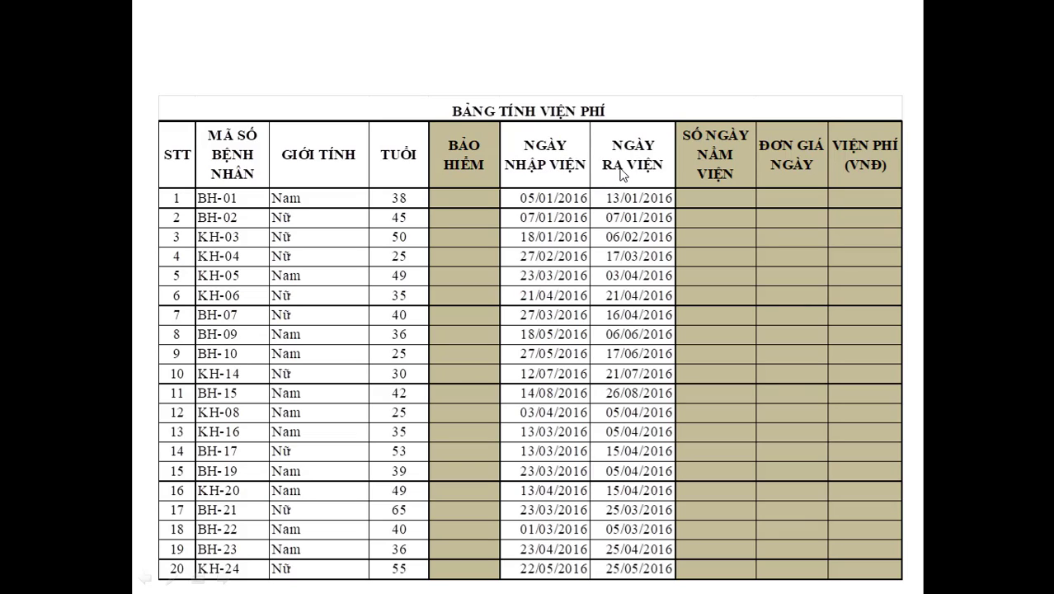
# Reveal the requirement banner above the table, then advance to the Cột Bảo Hiểm slide.
pyautogui.click(562, 169)
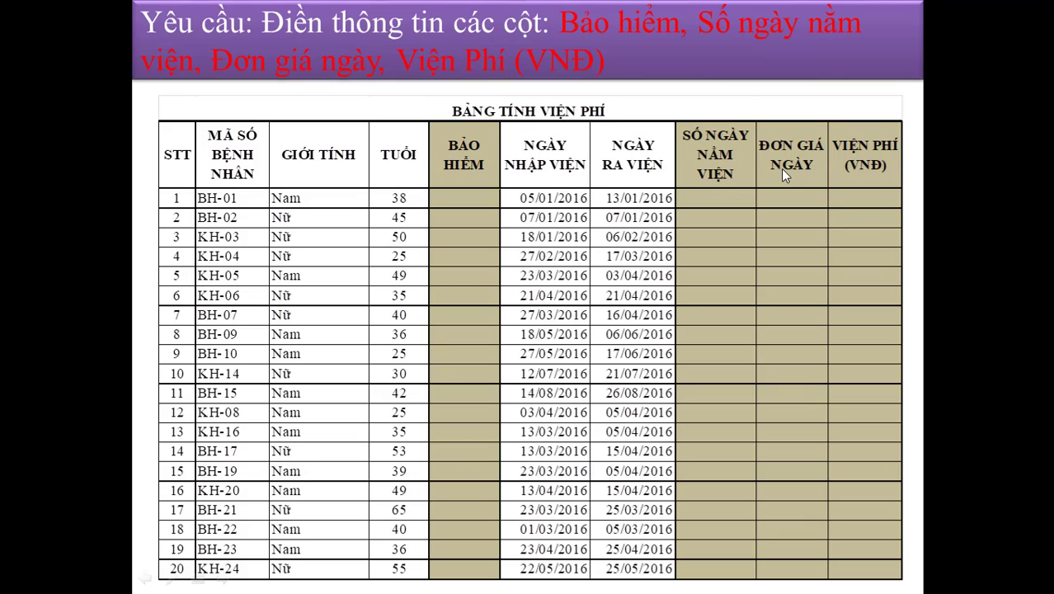
pyautogui.click(846, 183)
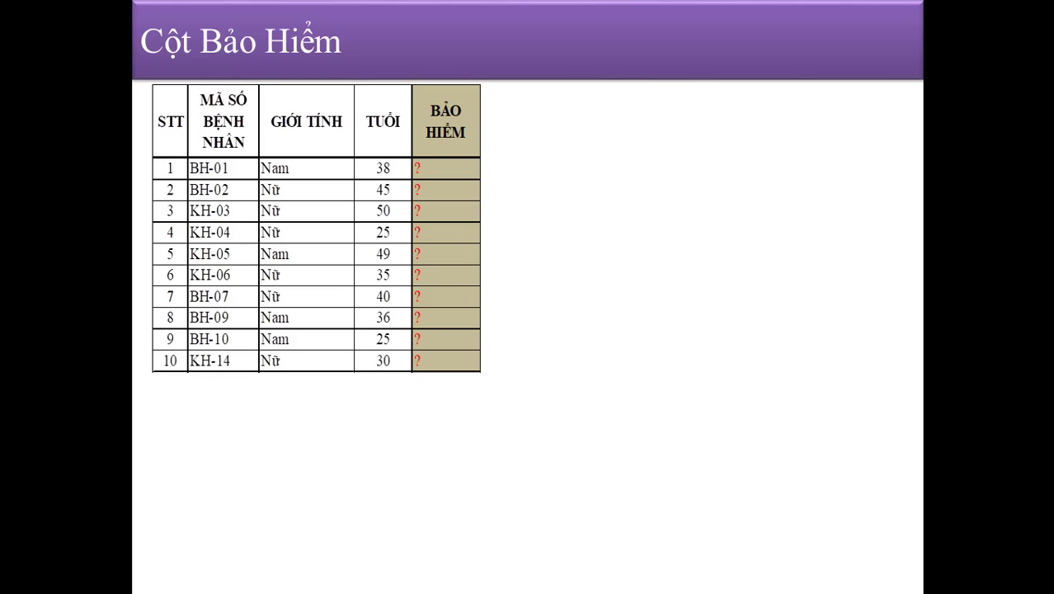
# Show the Qui ước rule: BH codes mean Có bảo hiểm, KH codes Không bảo hiểm.
pyautogui.click(685, 262)
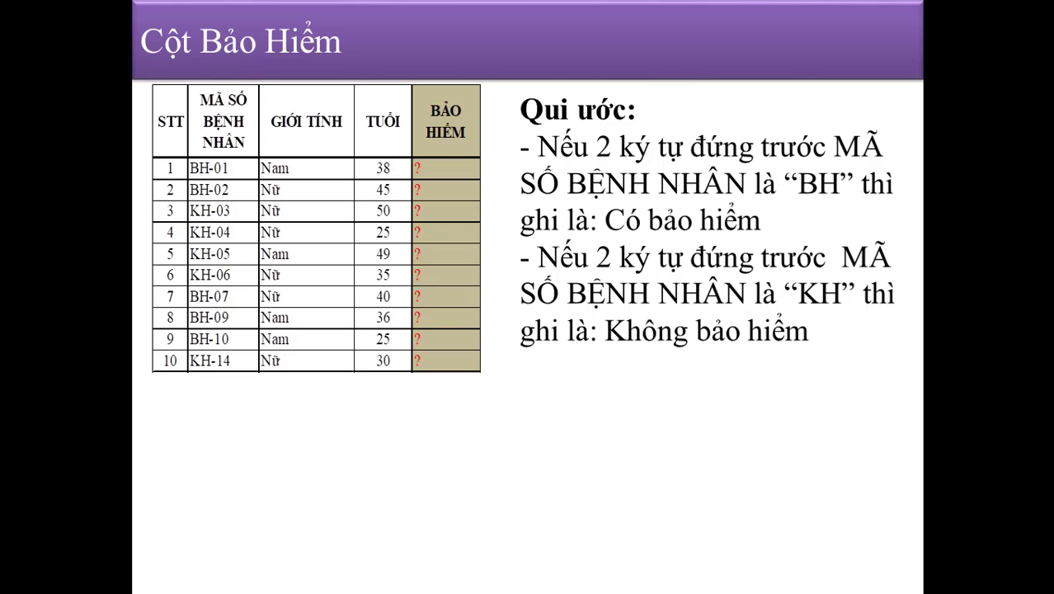
# Reveal the IF(logical_test, …) syntax box with LEFT(text, [num_chars]) linked to logical_test.
pyautogui.press('Right')
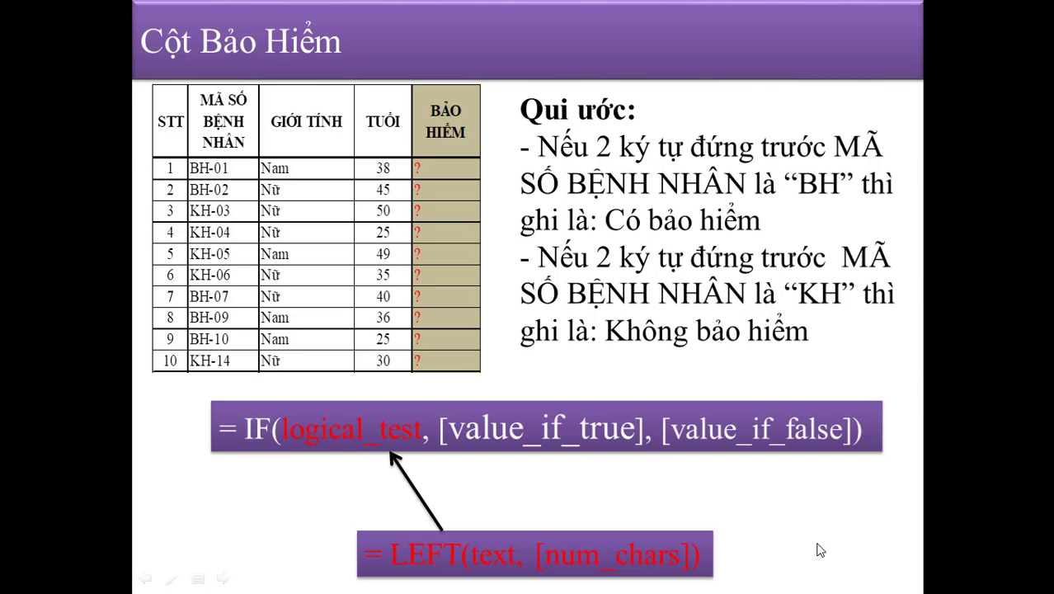
# Switch from the slideshow to the BAI TAP 12345 workbook's Sheet1 in Excel.
pyautogui.hotkey('alt', 'Tab')
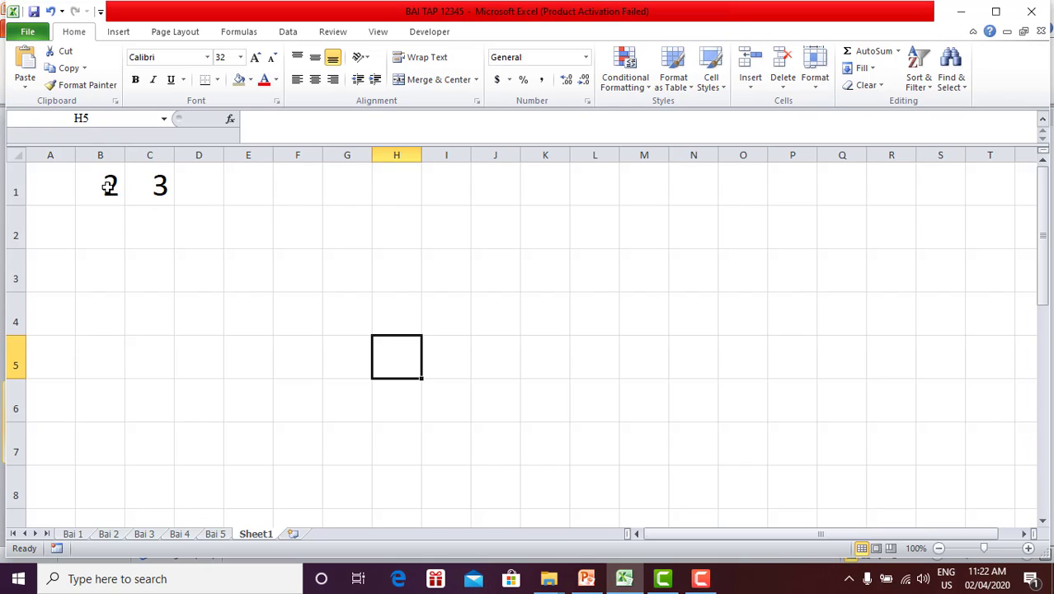
# Begin =if(B1<C1, in D1, comparing B1 (2) against C1 (3).
pyautogui.click(111, 190)
pyautogui.click(154, 187)
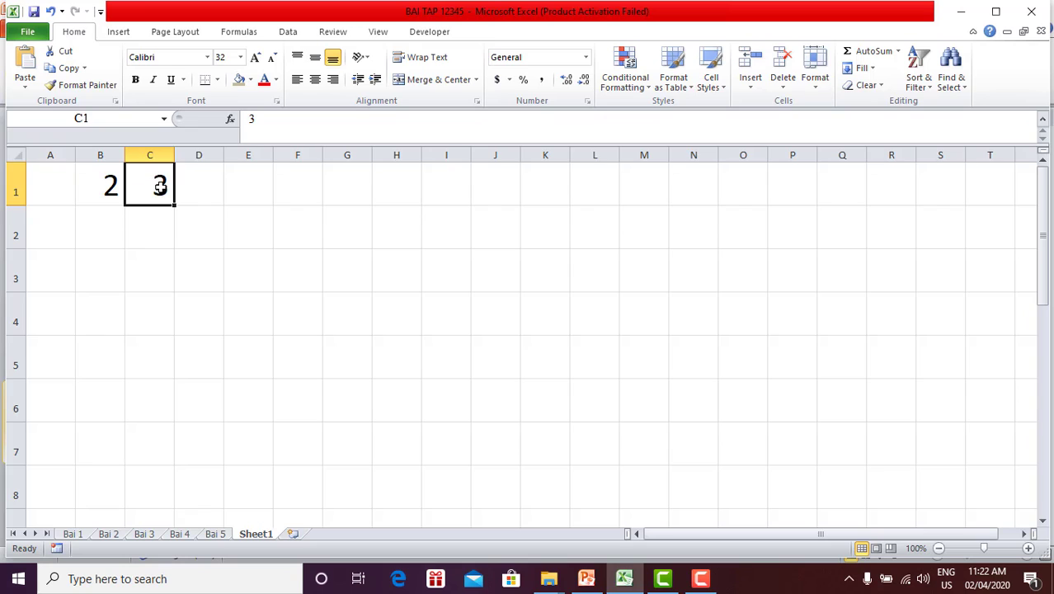
pyautogui.click(199, 191)
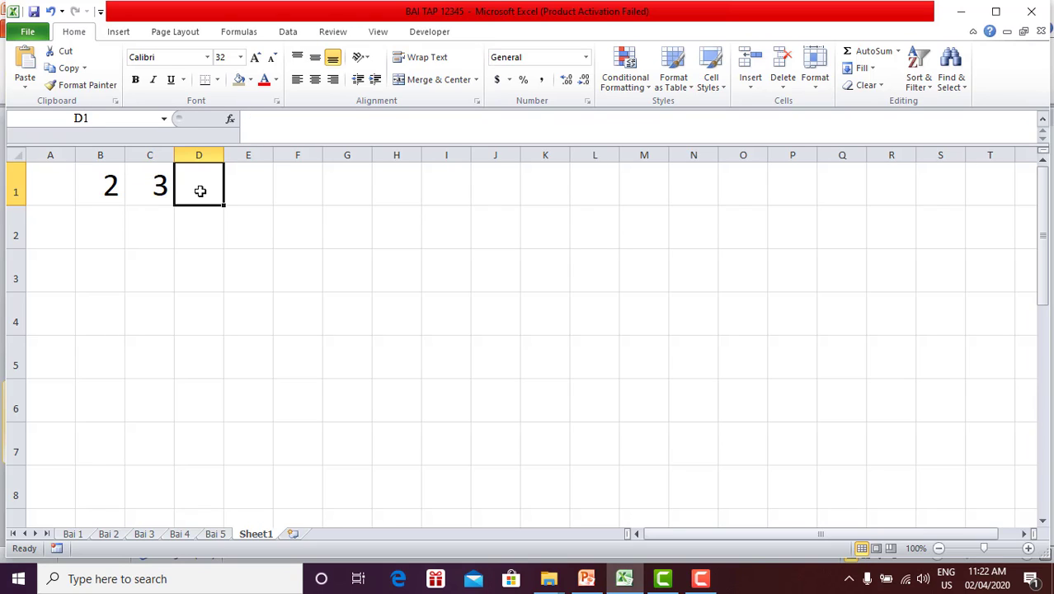
pyautogui.write('=if')
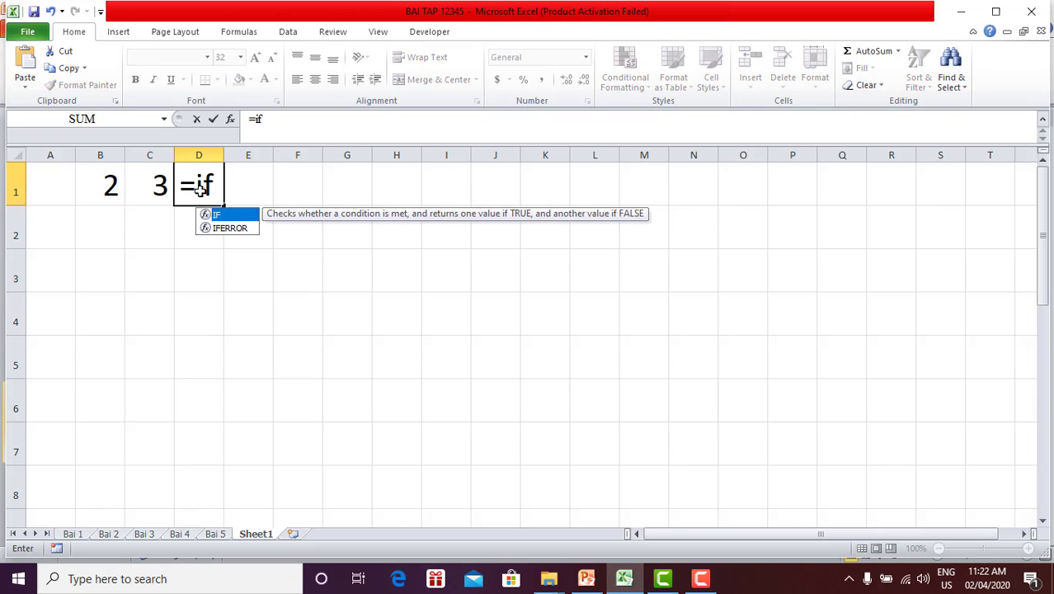
pyautogui.write('(')
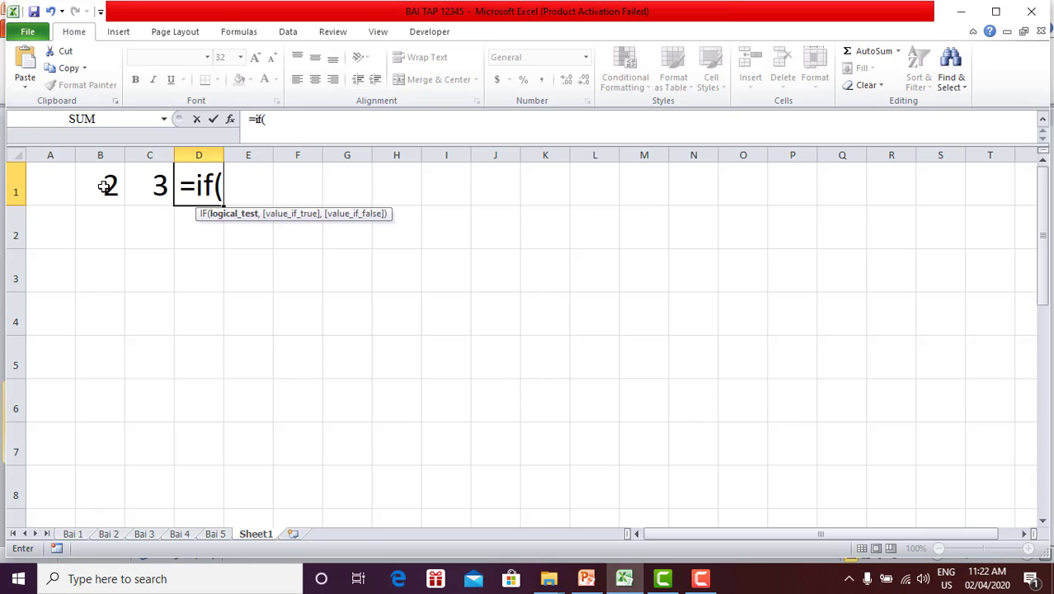
pyautogui.click(105, 186)
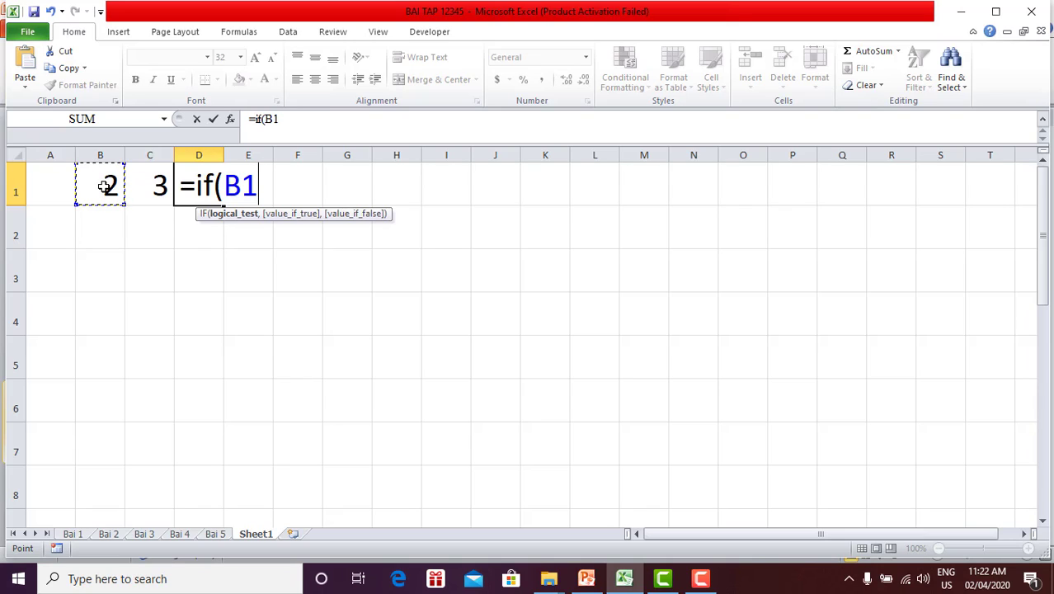
pyautogui.write('<3')
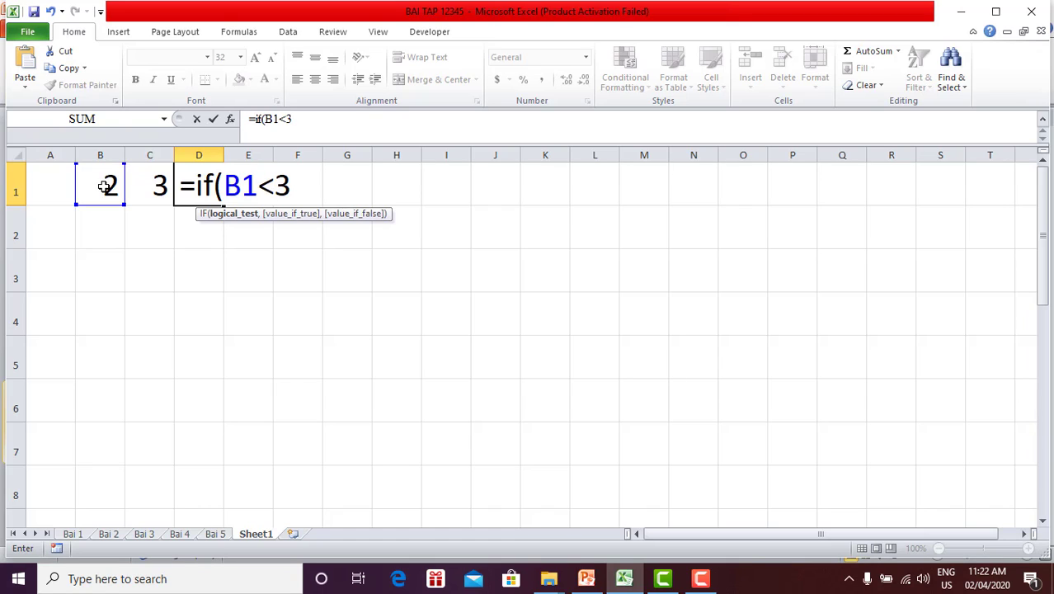
pyautogui.press('BackSpace')
pyautogui.click(153, 194)
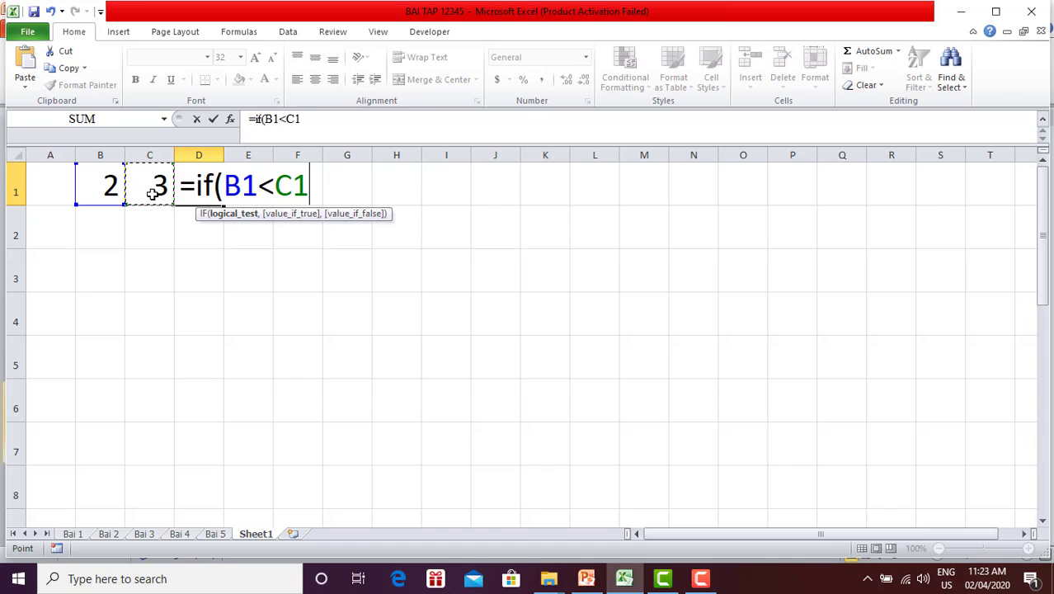
pyautogui.write(',')
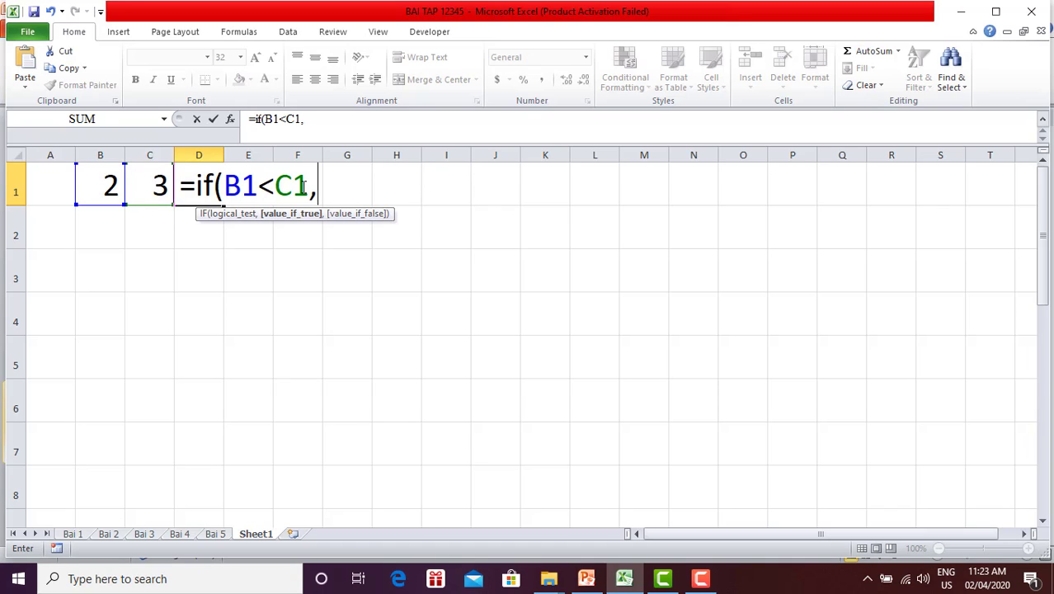
# Highlight the B1<C1 condition inside the formula.
pyautogui.press('Left')
pyautogui.hotkey('shift', 'Left')
pyautogui.hotkey('shift', 'Left')
pyautogui.hotkey('shift', 'Left')
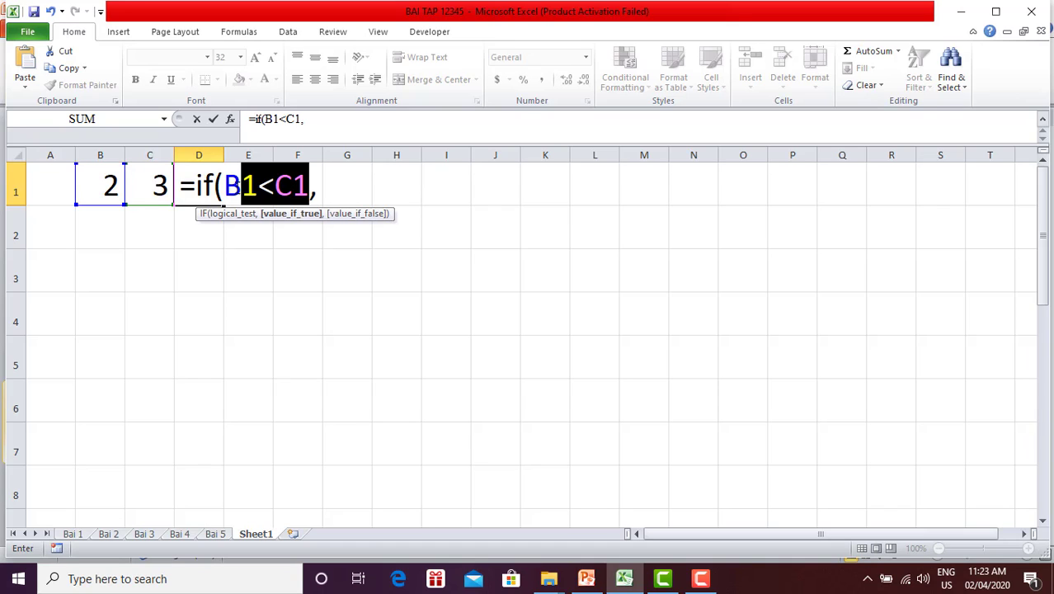
pyautogui.hotkey('shift', 'Left')
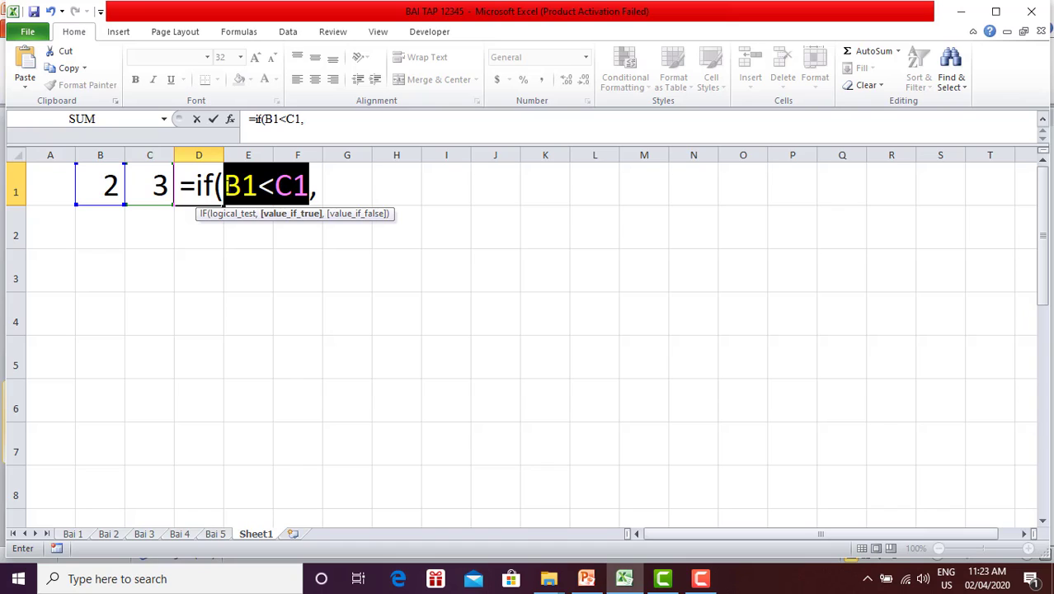
# Add "bình thường" as the IF formula's true result.
pyautogui.click(319, 191)
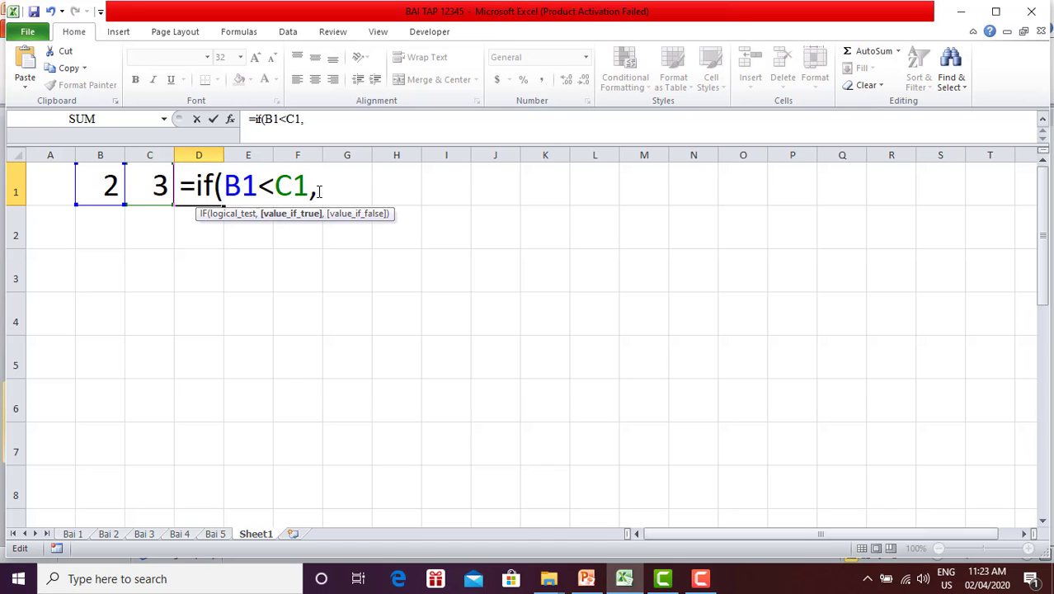
pyautogui.write('"')
pyautogui.write('binhf')
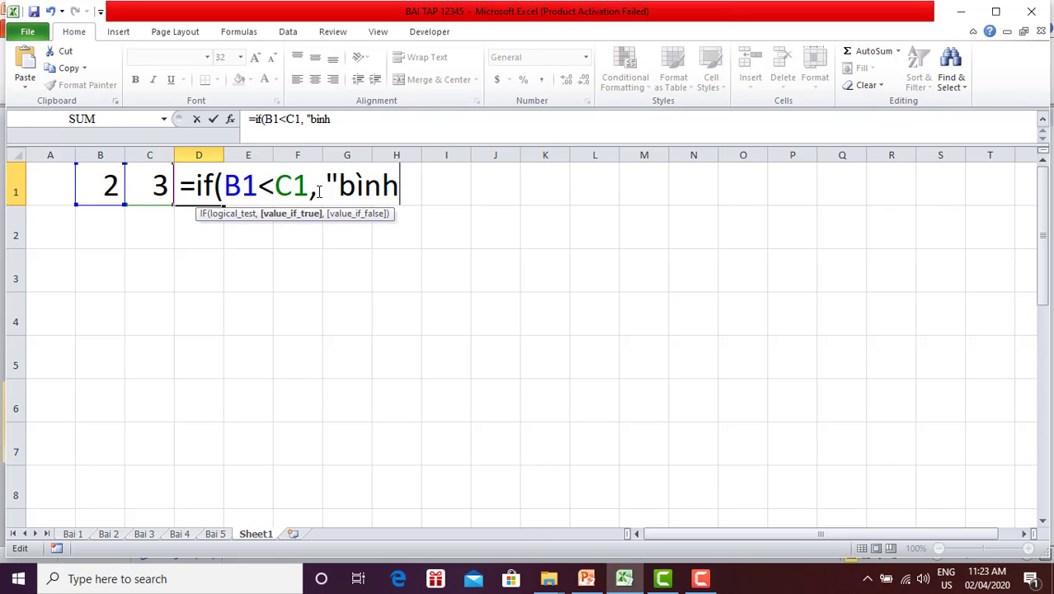
pyautogui.write(' thườ')
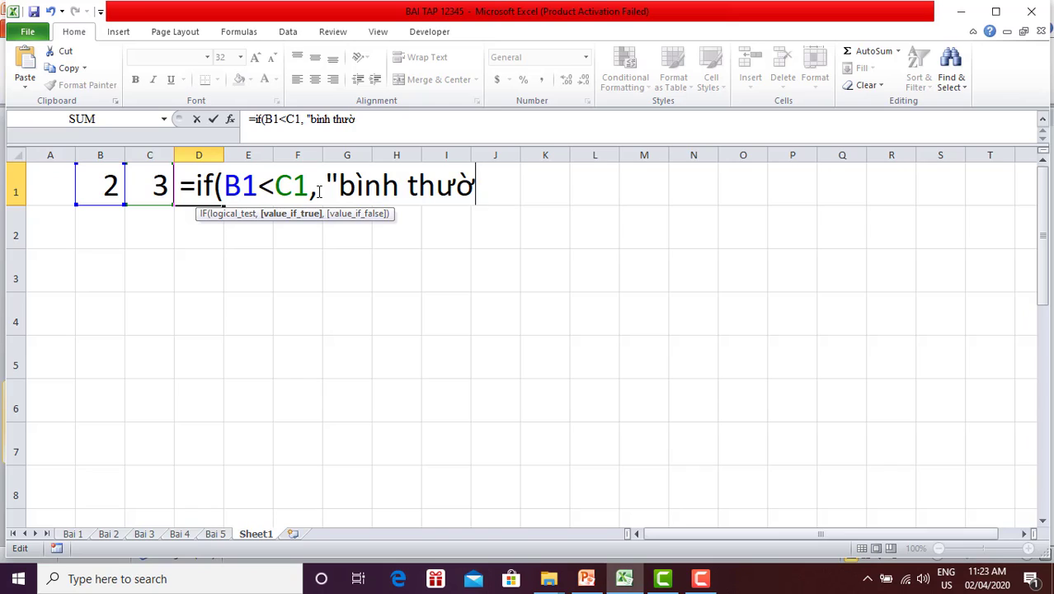
pyautogui.write('ng"')
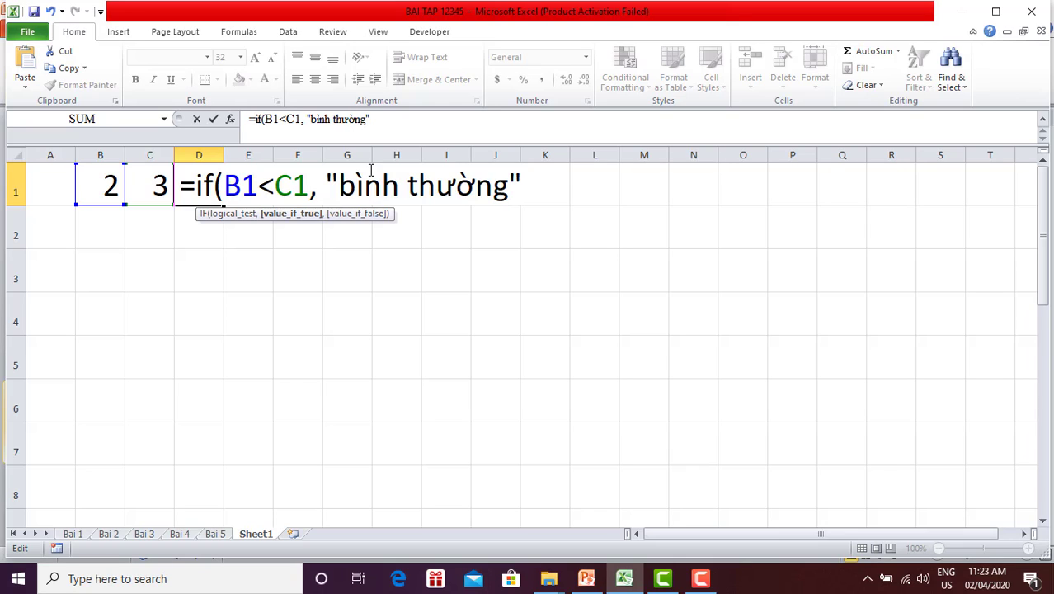
pyautogui.moveTo(338, 186)
pyautogui.mouseDown()
pyautogui.moveTo(512, 190)
pyautogui.moveTo(324, 183)
pyautogui.mouseUp()
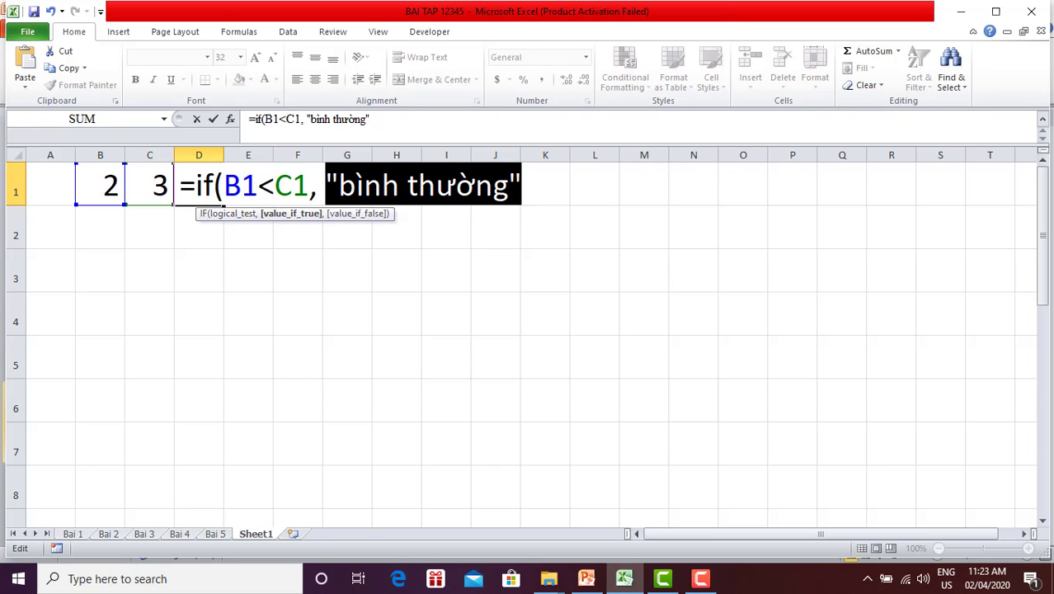
# Add "bất thường" as the false result, commit the formula, and auto-fit column D.
pyautogui.click(523, 194)
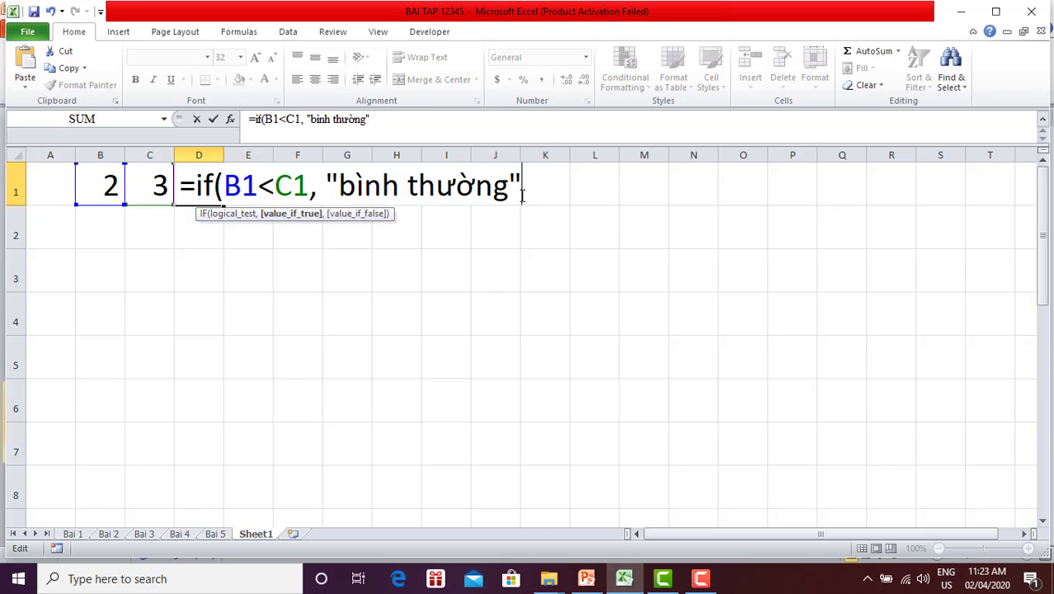
pyautogui.write(',')
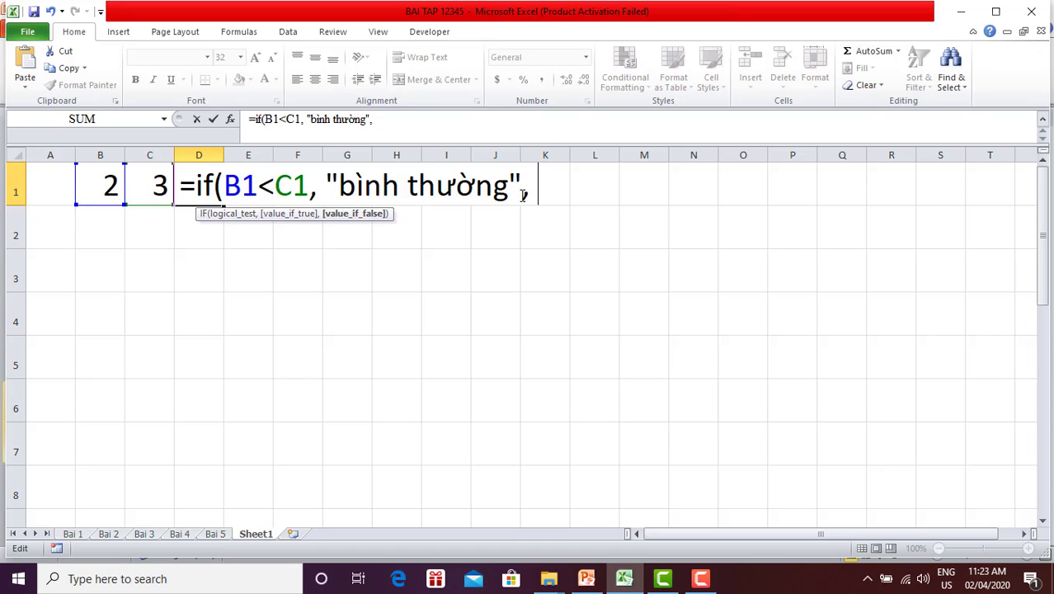
pyautogui.write('"')
pyautogui.write('bất')
pyautogui.write(' thườn')
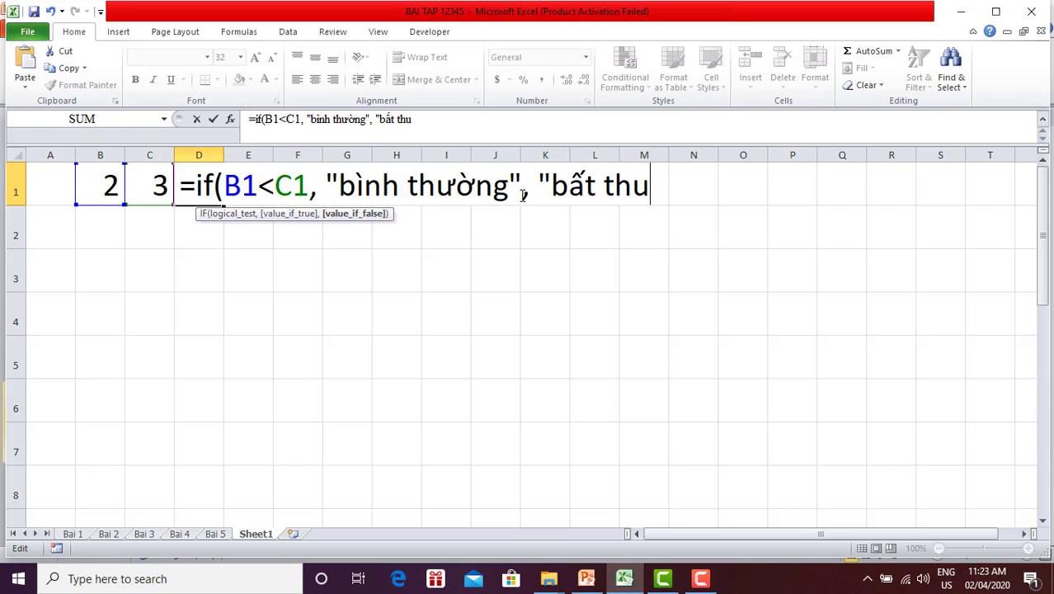
pyautogui.write('g"')
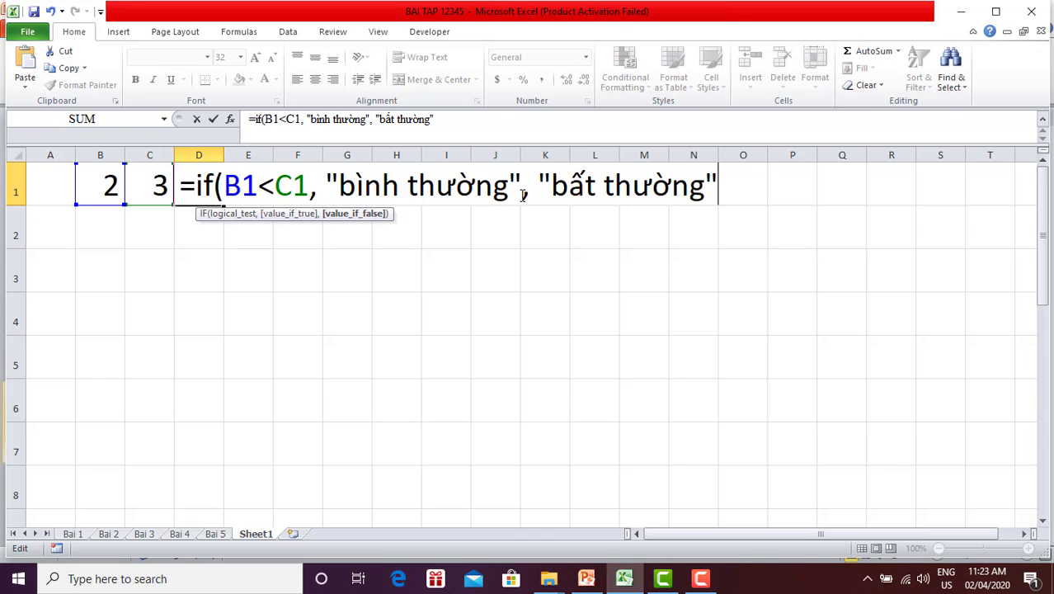
pyautogui.write(')')
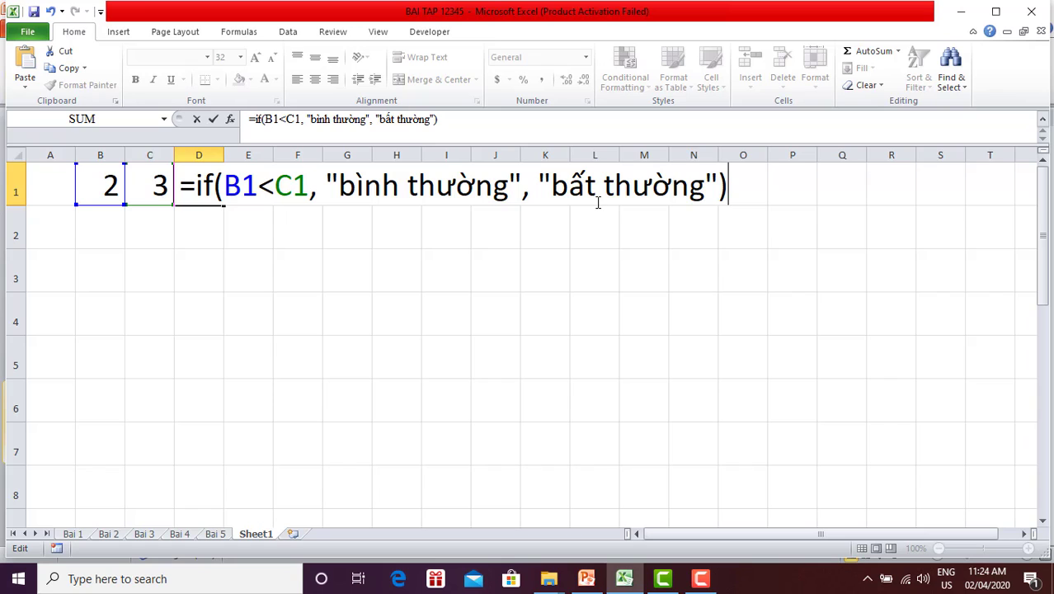
pyautogui.moveTo(522, 186); pyautogui.dragTo(326, 187)
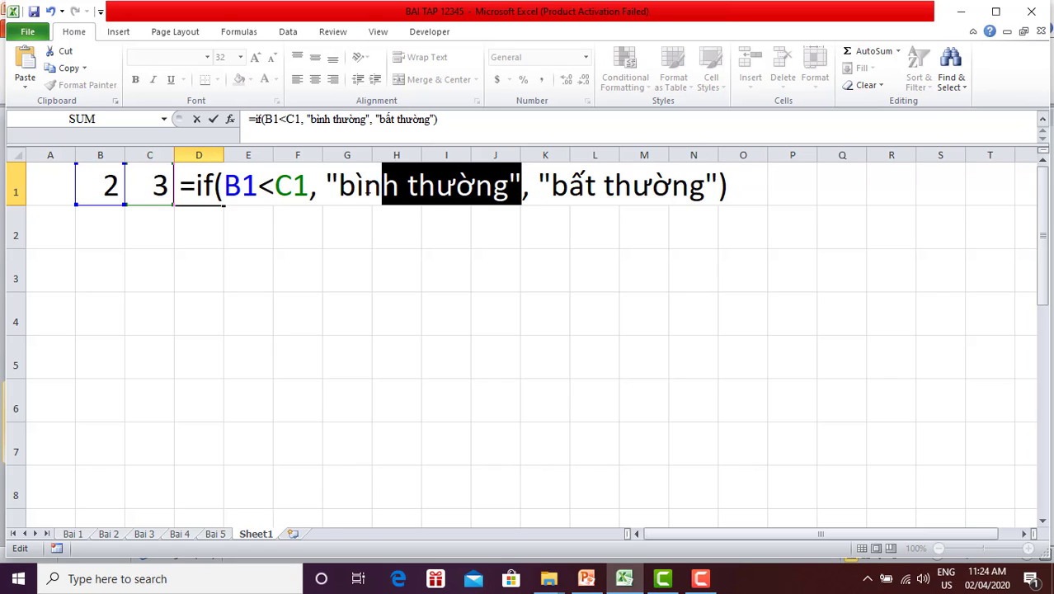
pyautogui.press('Return')
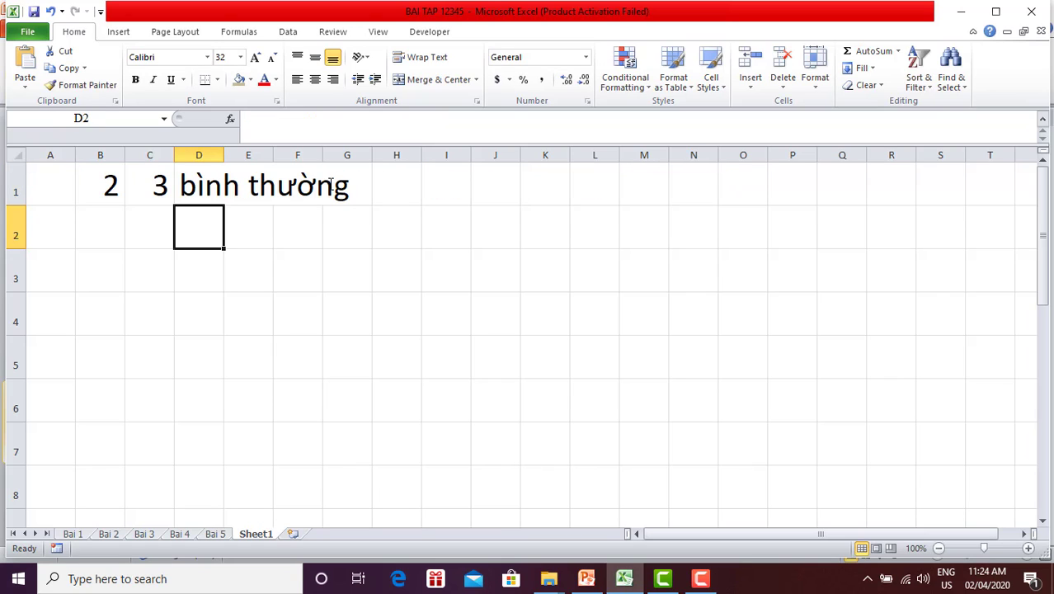
pyautogui.doubleClick(223, 155)
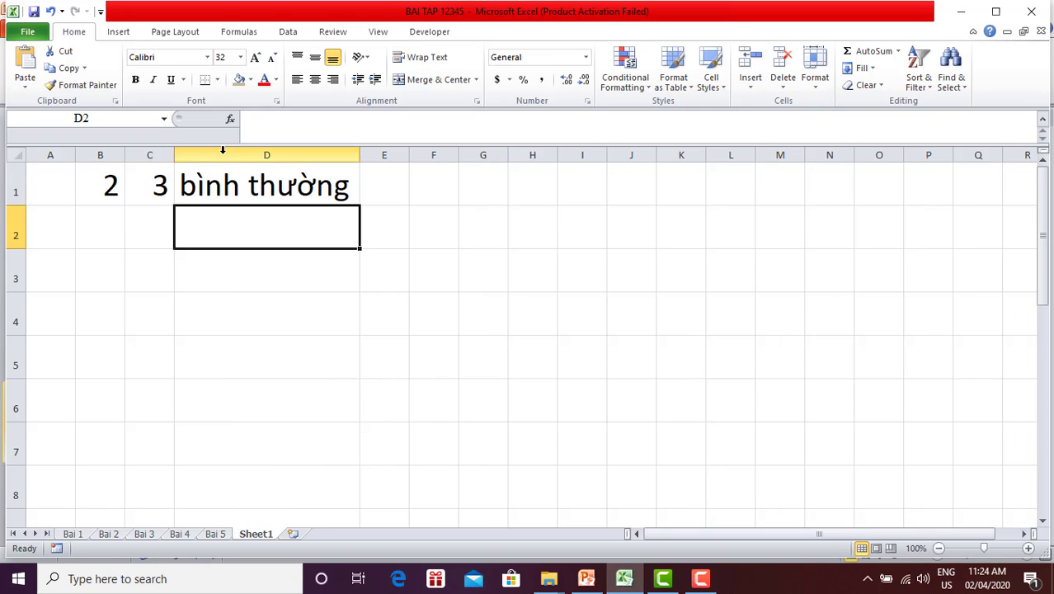
# Edit D1's condition to B1>C1 so it returns bất thường, then type BM.TH-TKYH in D2.
pyautogui.doubleClick(276, 195)
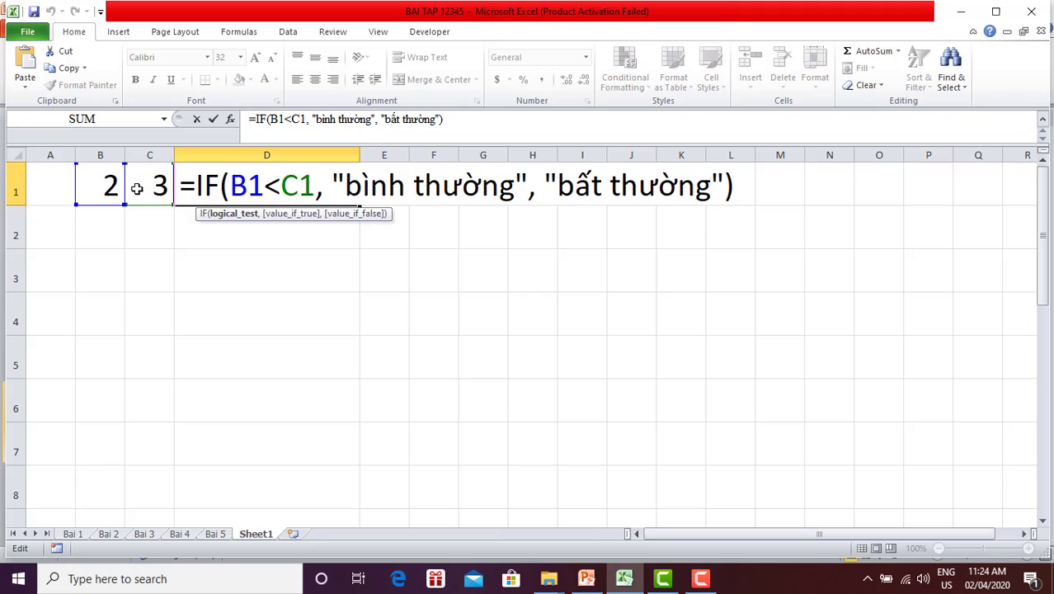
pyautogui.press('BackSpace')
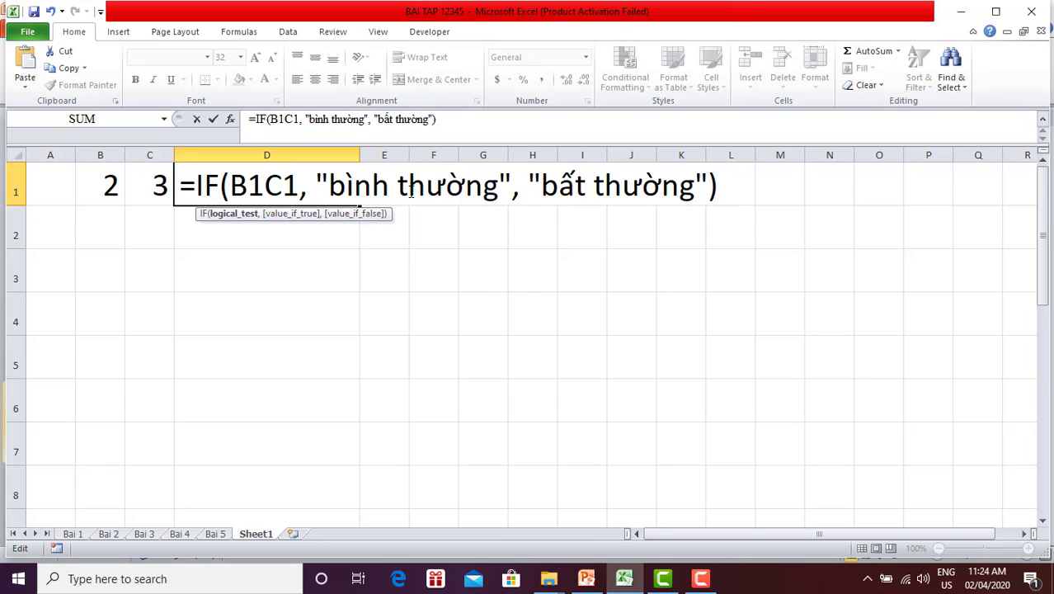
pyautogui.write('>')
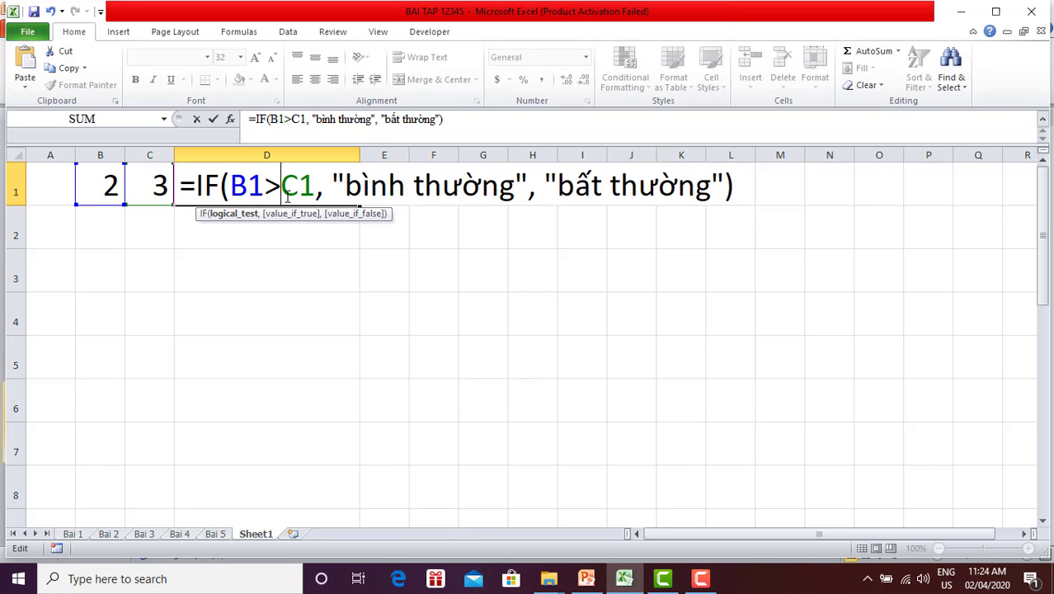
pyautogui.moveTo(316, 186); pyautogui.dragTo(231, 185)
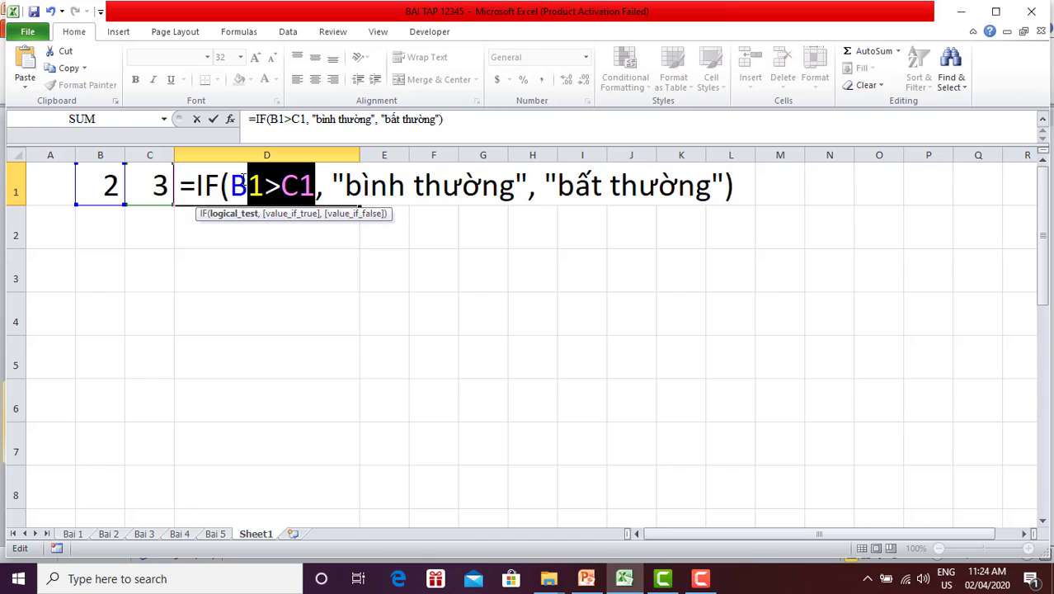
pyautogui.click(548, 183)
pyautogui.moveTo(548, 183); pyautogui.dragTo(724, 185)
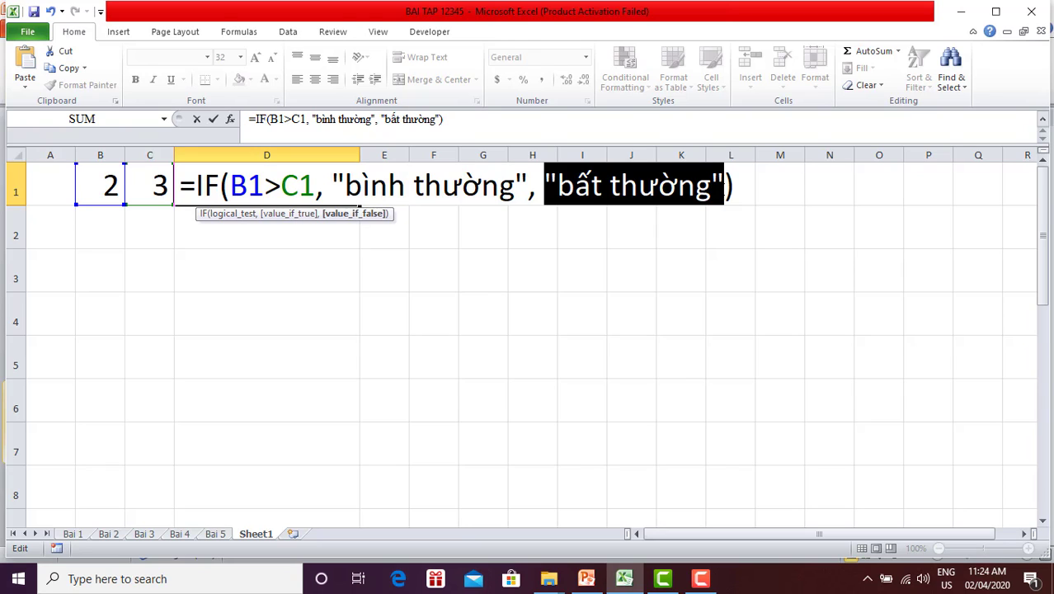
pyautogui.press('Return')
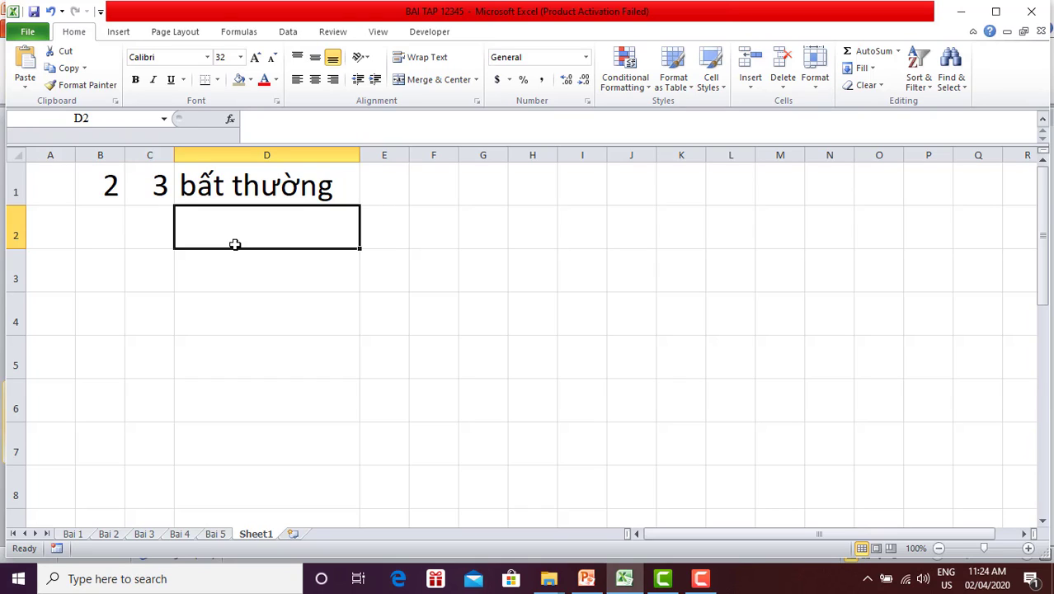
pyautogui.write('BM')
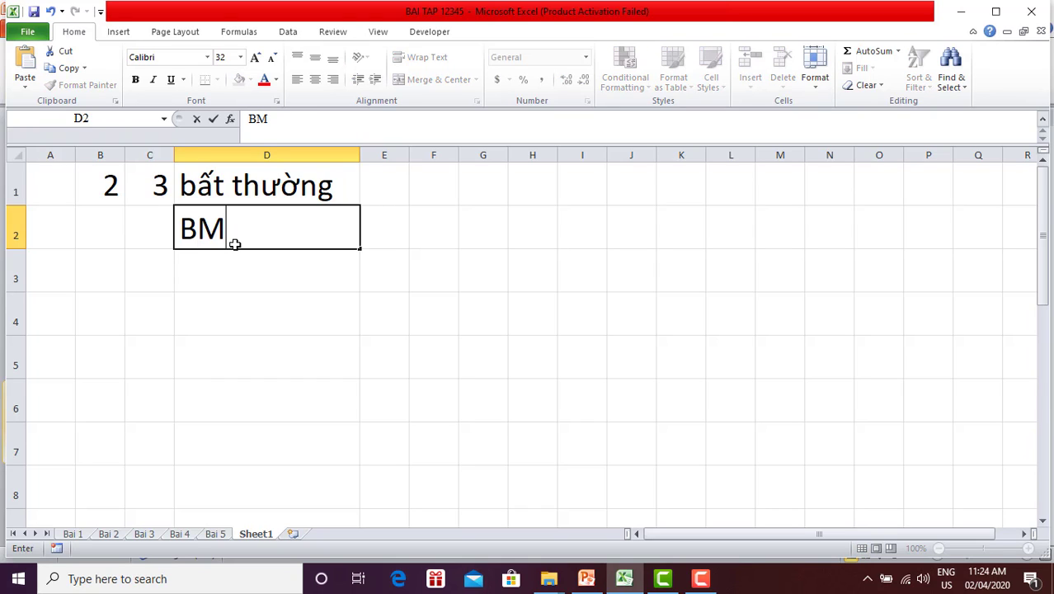
pyautogui.write('.T')
pyautogui.write('H-TK')
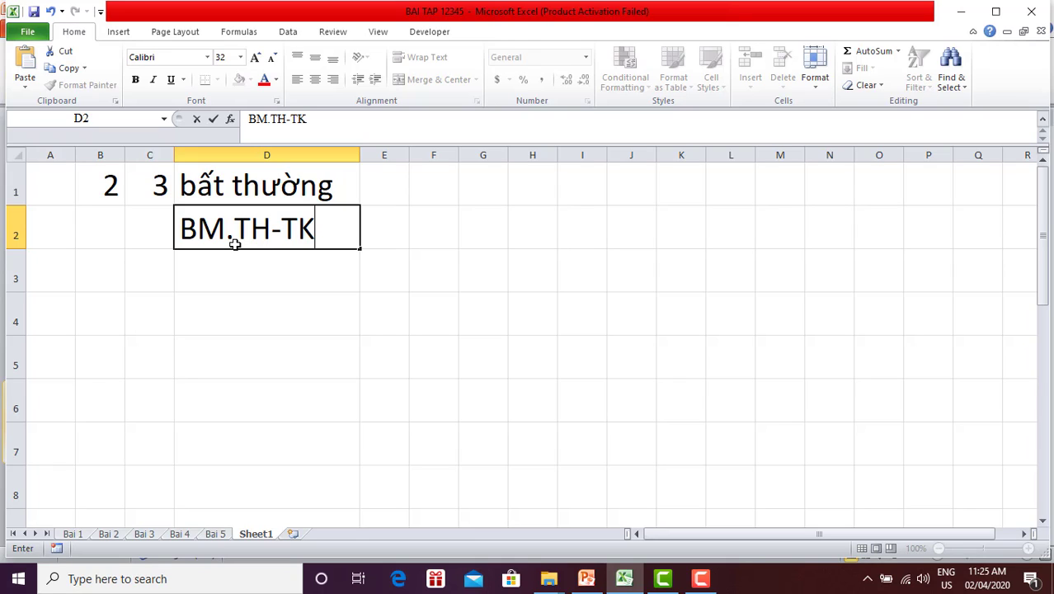
pyautogui.write('YH')
# Confirm BM.TH-TKYH in D2 and widen columns E and F.
pyautogui.press('Tab')
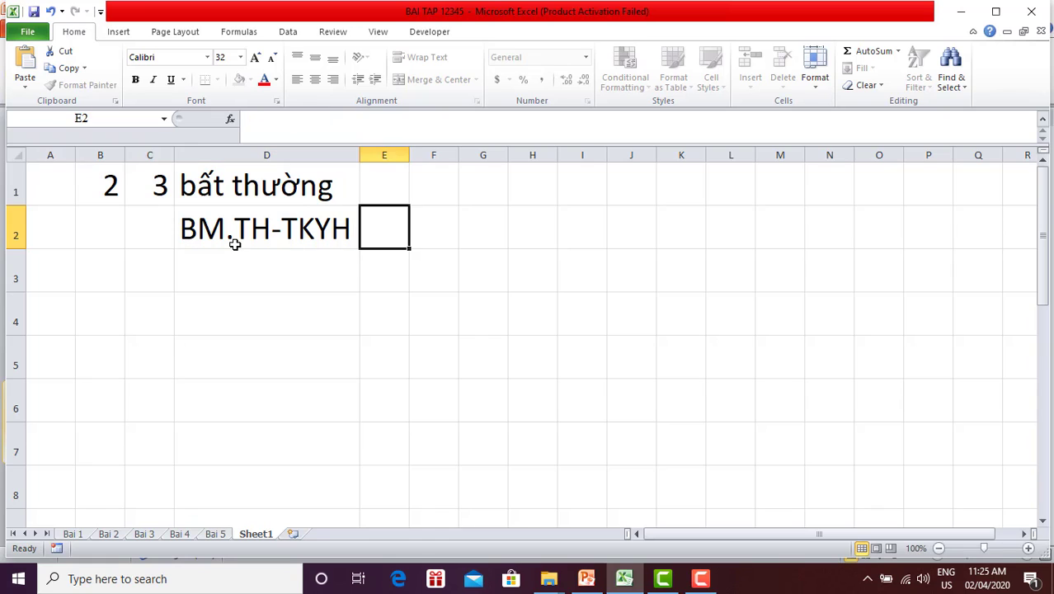
pyautogui.moveTo(409, 155); pyautogui.dragTo(489, 155)
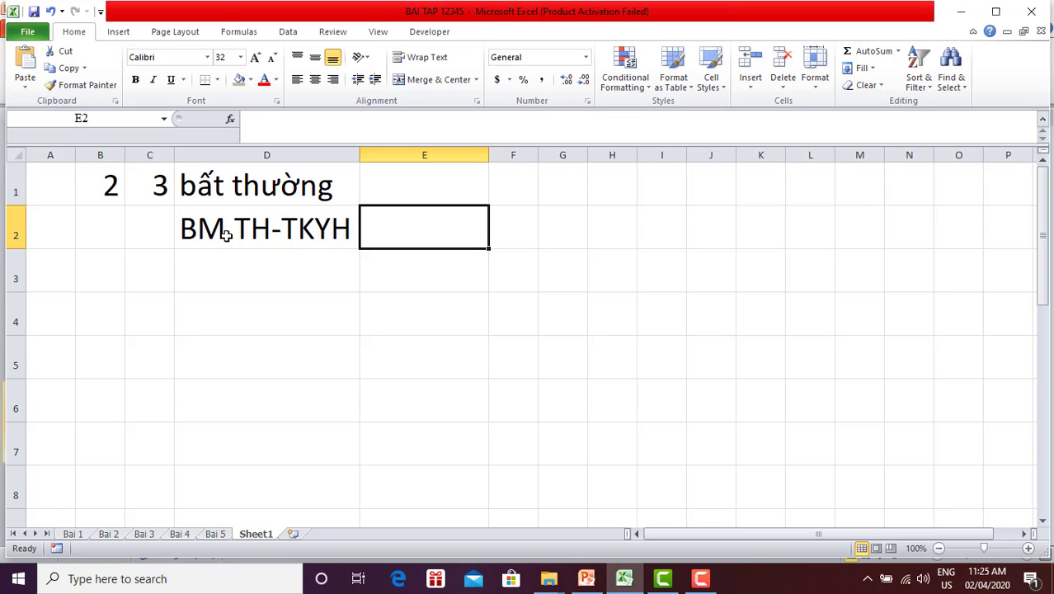
pyautogui.moveTo(538, 155); pyautogui.dragTo(604, 156)
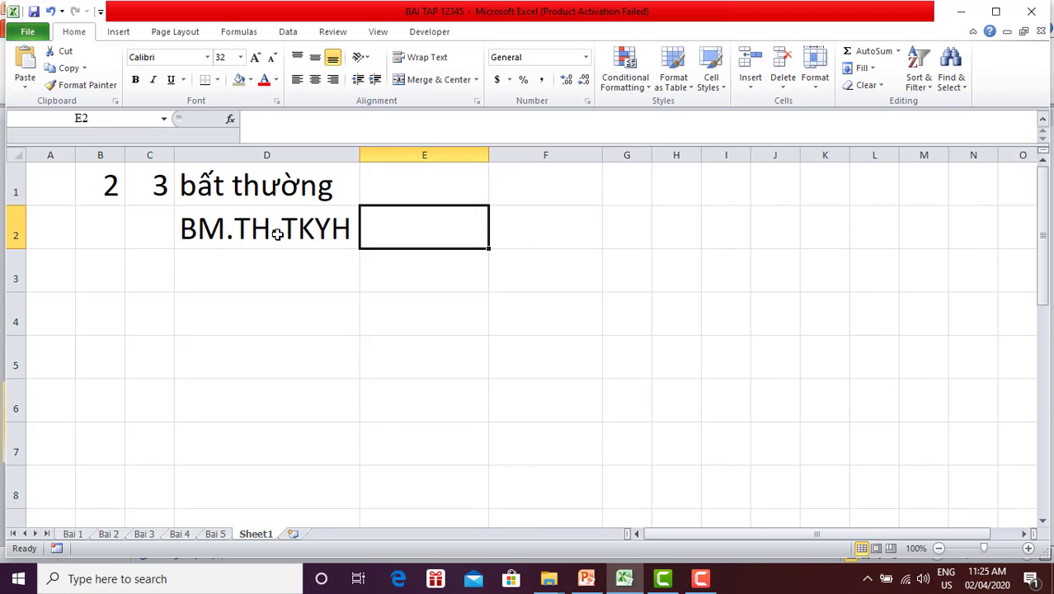
# Enter =LEFT(D2,2) in E2 to take the first two characters of D2's code.
pyautogui.write('=')
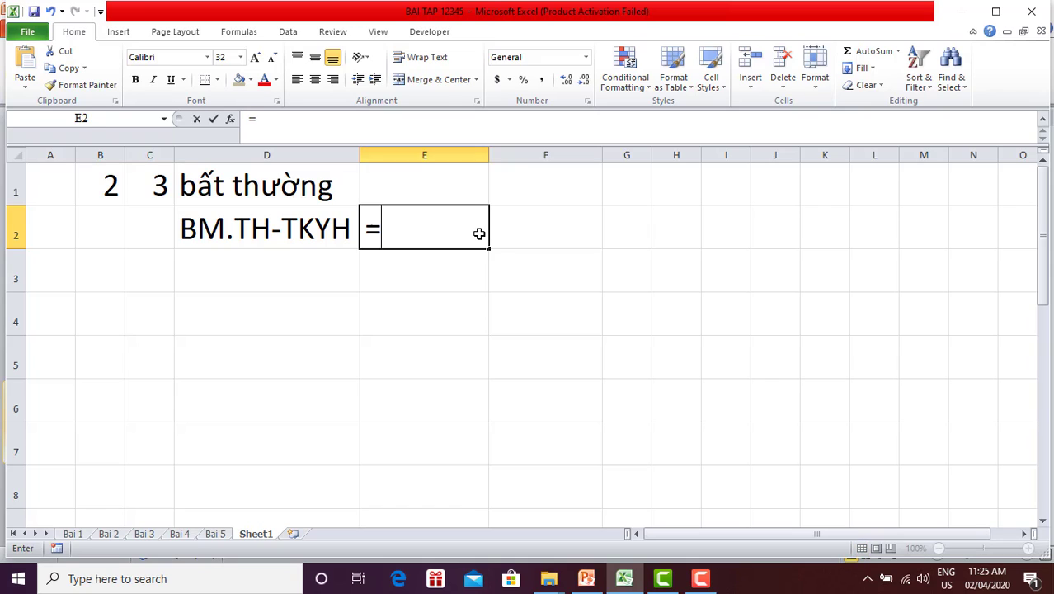
pyautogui.write('left')
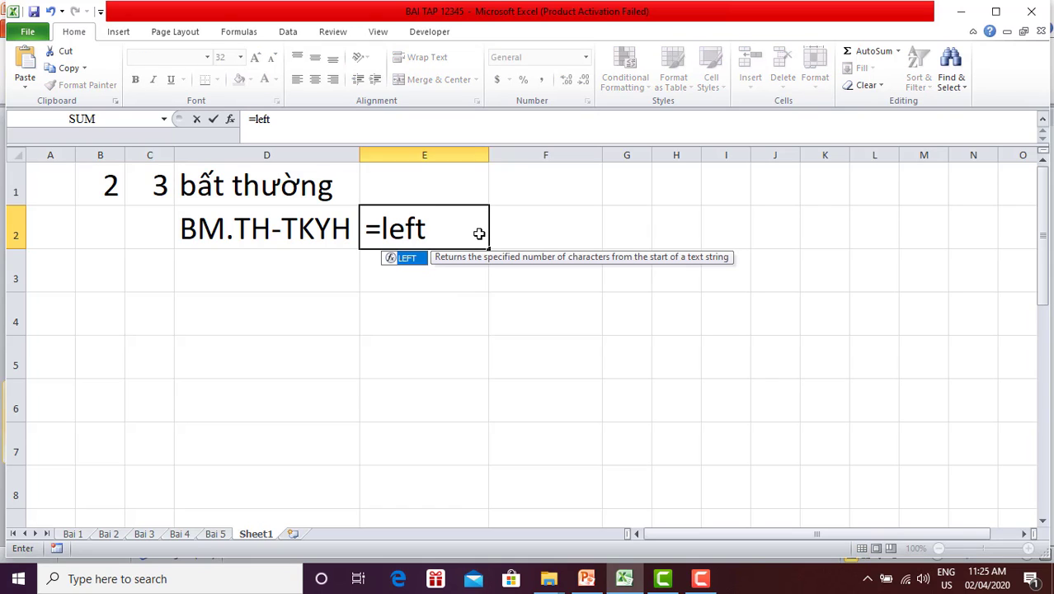
pyautogui.write('(')
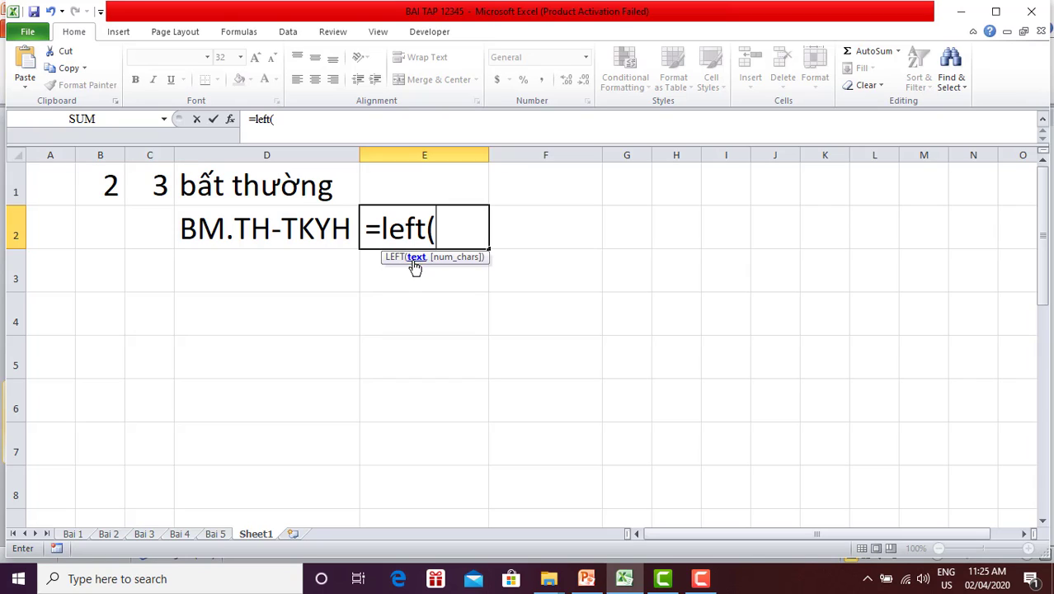
pyautogui.click(236, 231)
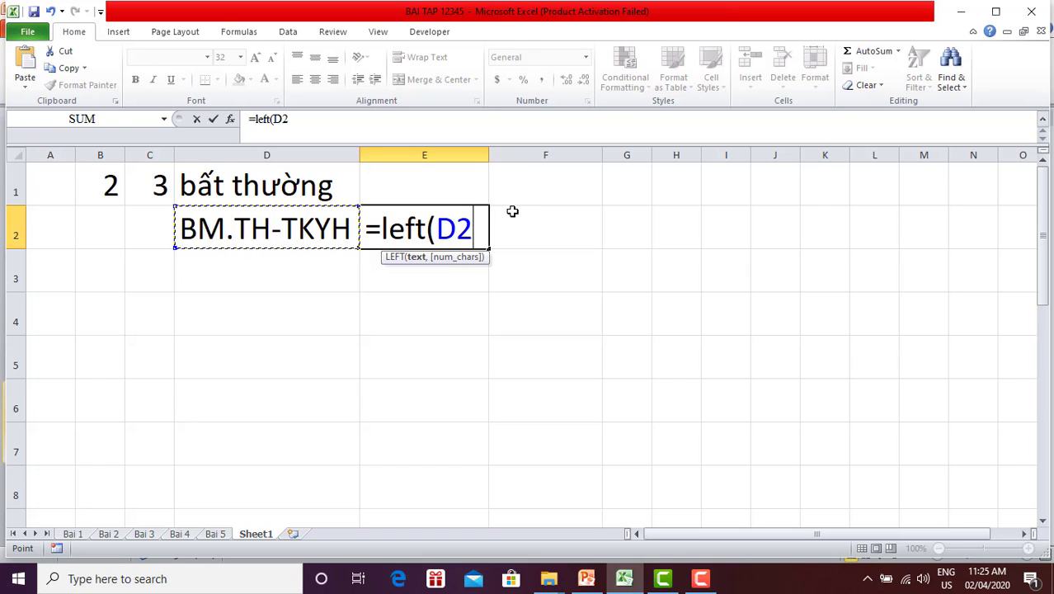
pyautogui.write(',')
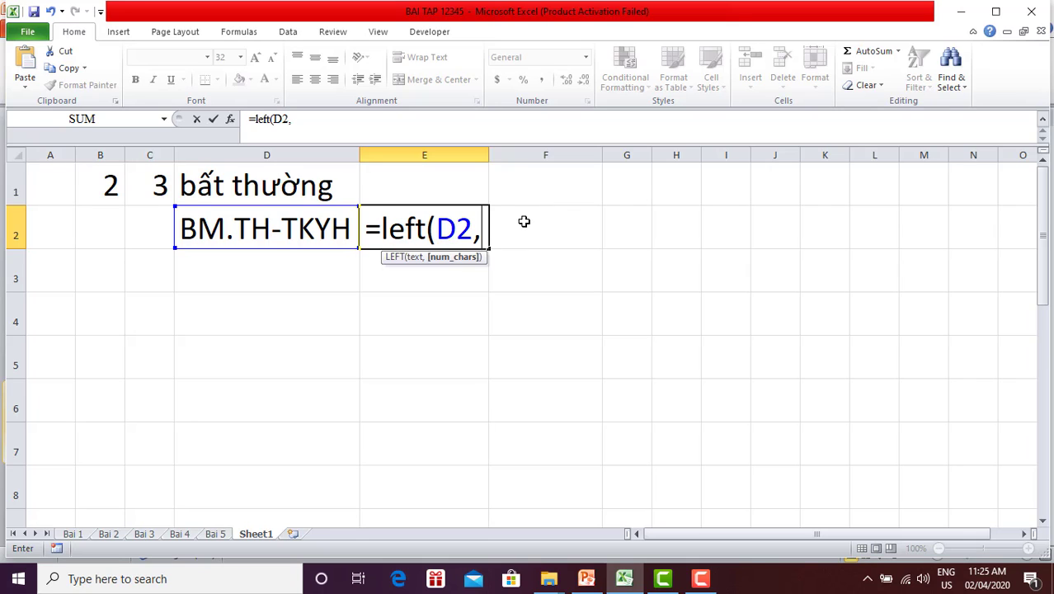
pyautogui.write('2')
pyautogui.write(')')
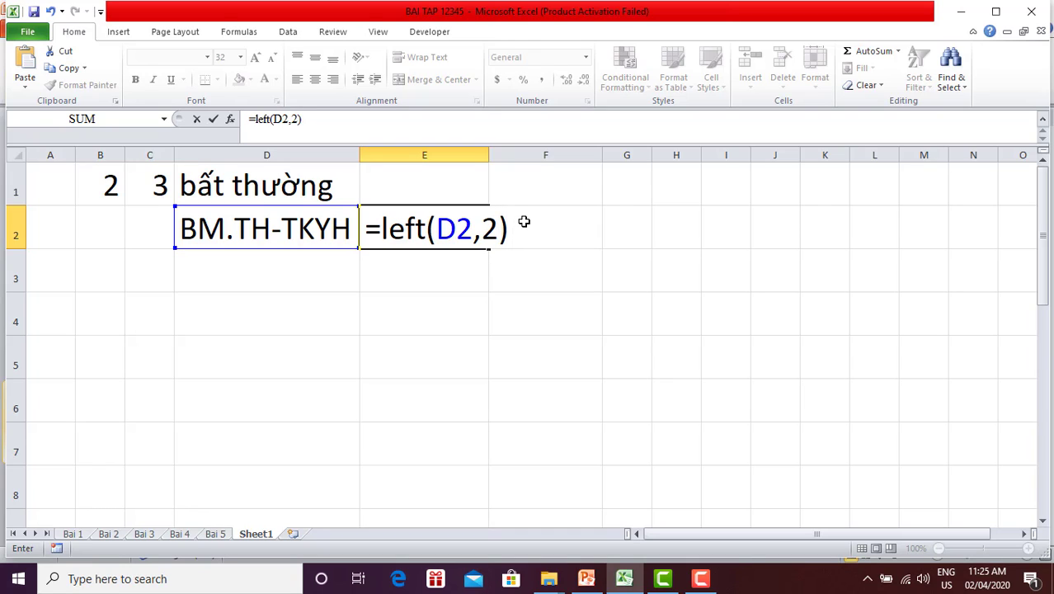
pyautogui.press('Return')
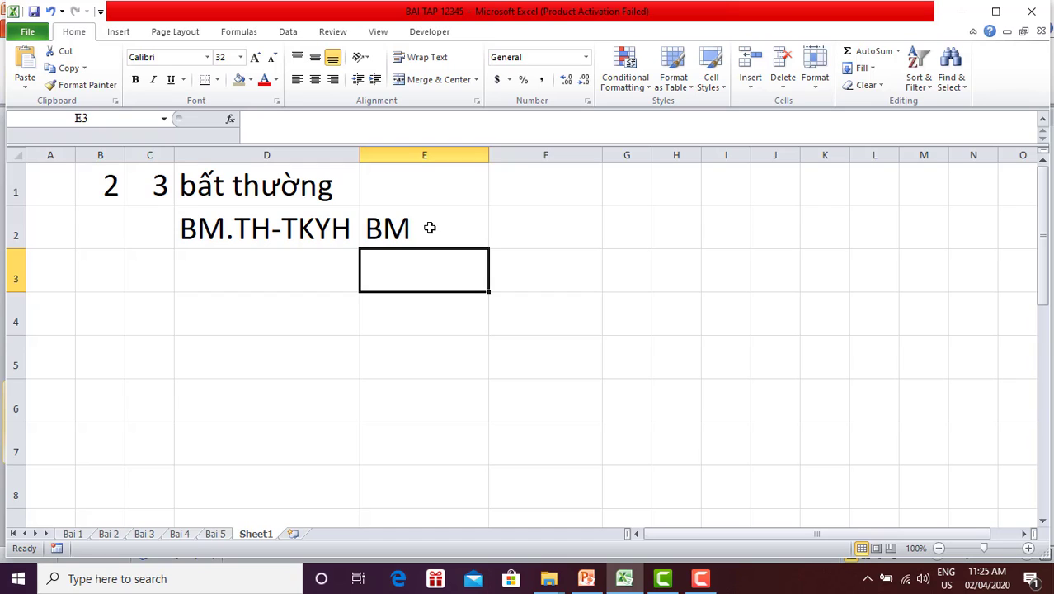
# Change E2's formula to =LEFT(D2,4) so it returns BM.T.
pyautogui.click(430, 228)
pyautogui.doubleClick(429, 228)
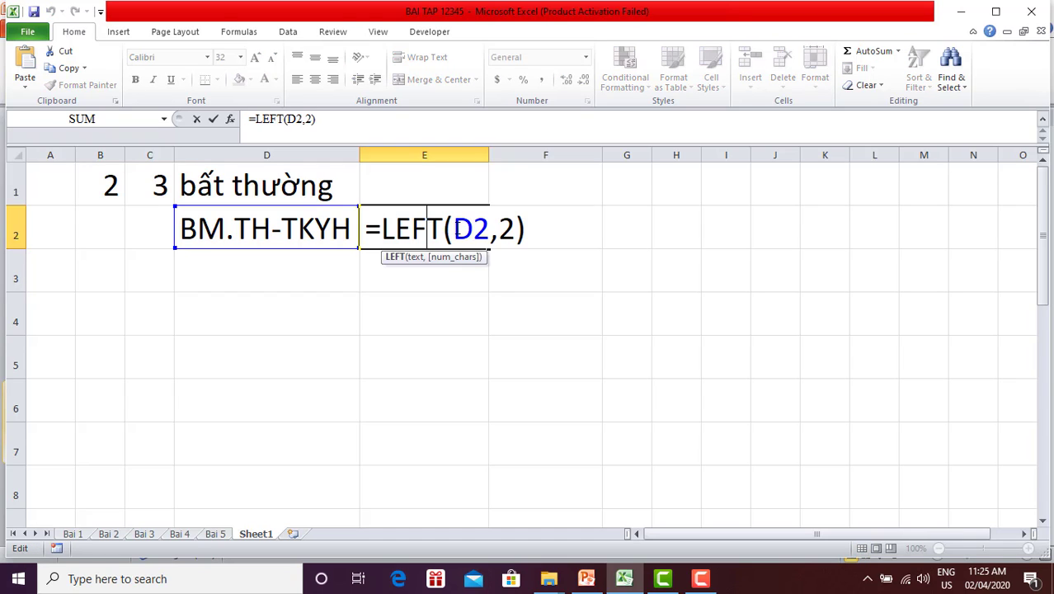
pyautogui.click(511, 228)
pyautogui.press('BackSpace')
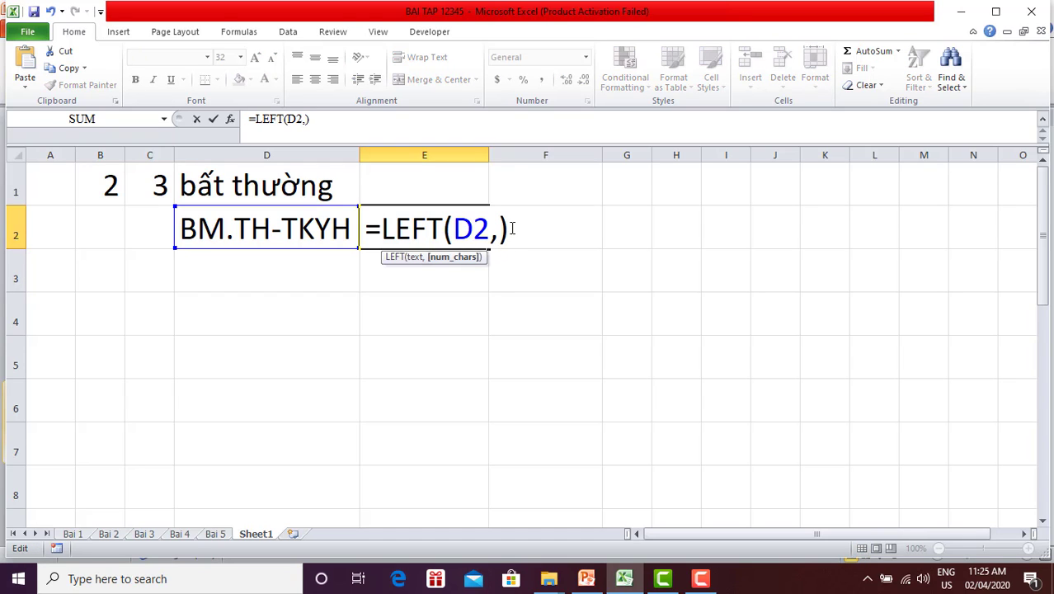
pyautogui.write('4')
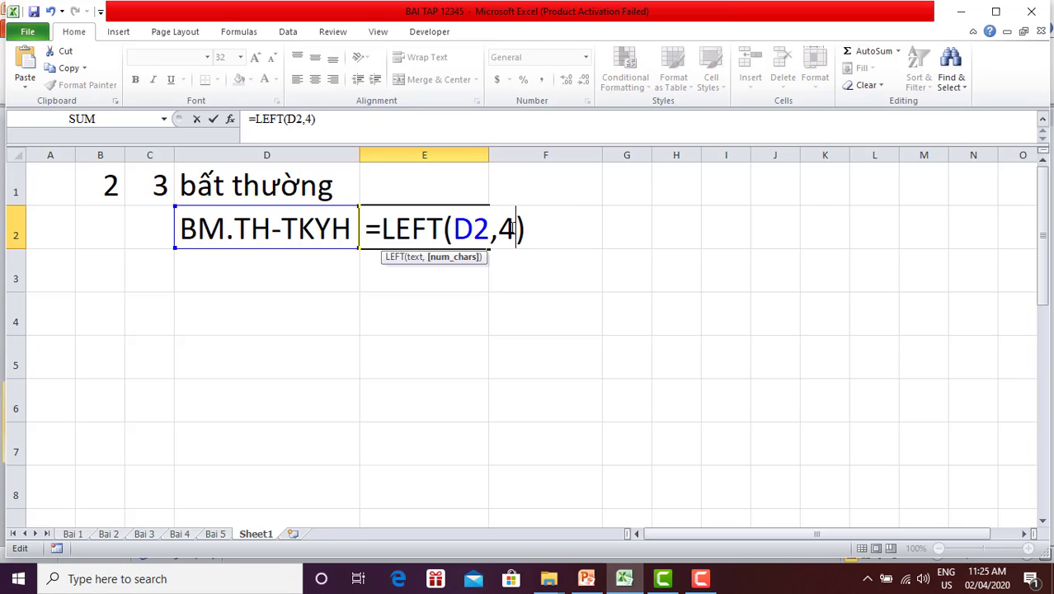
pyautogui.press('Return')
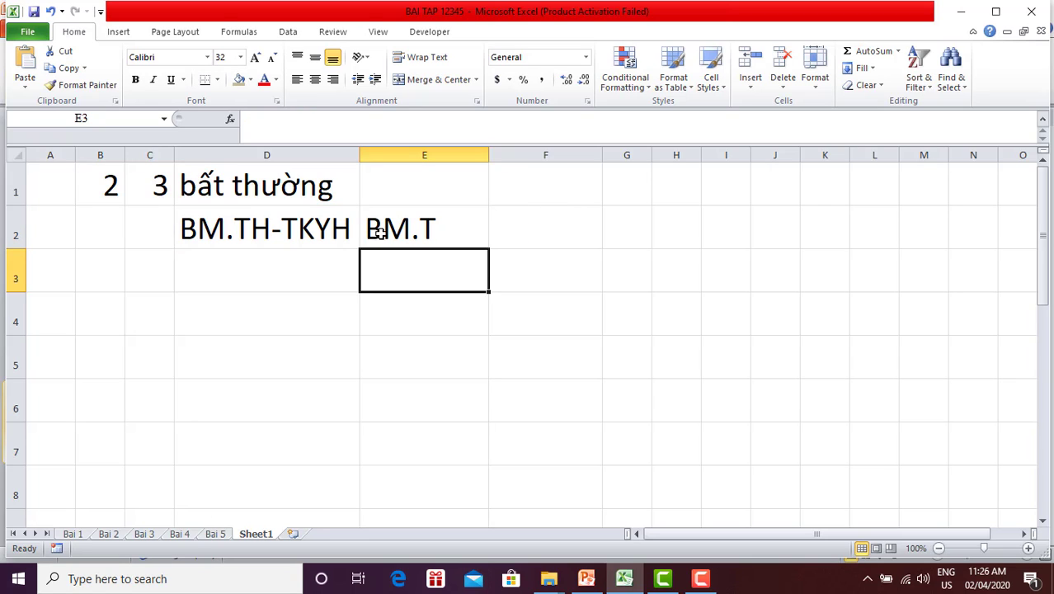
pyautogui.click(431, 234)
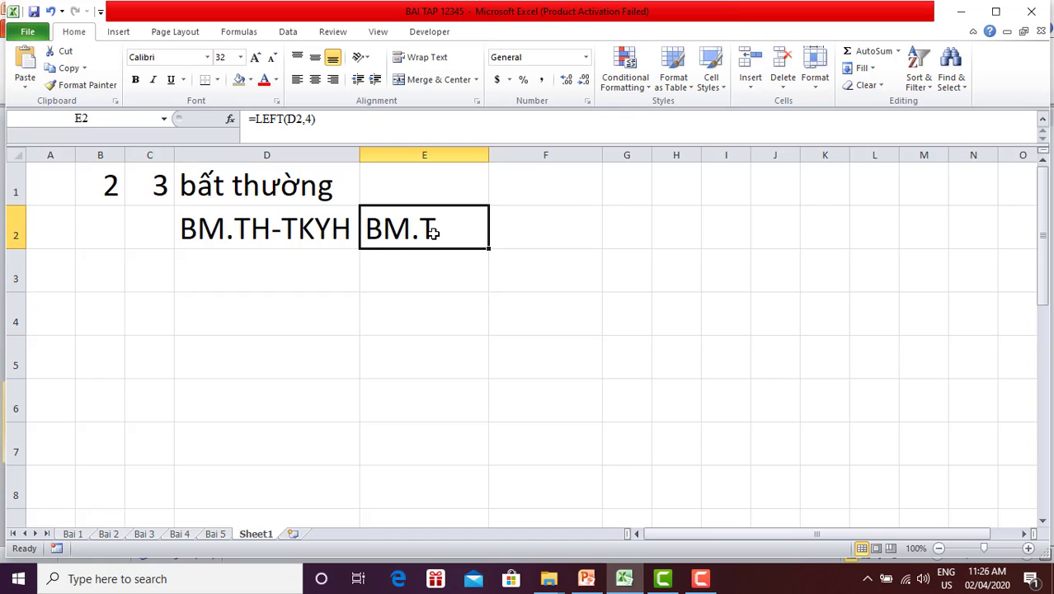
pyautogui.click(528, 230)
# Label F2 'left' and enter =RIGHT(D2,3) in E3 to return KYH.
pyautogui.write('left')
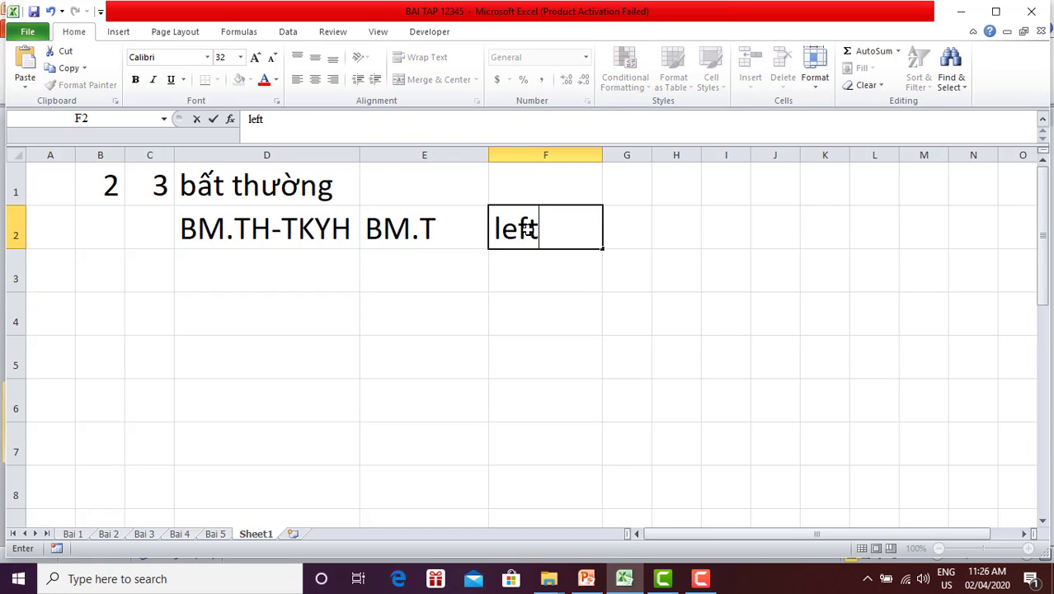
pyautogui.press('Return')
pyautogui.press('Left')
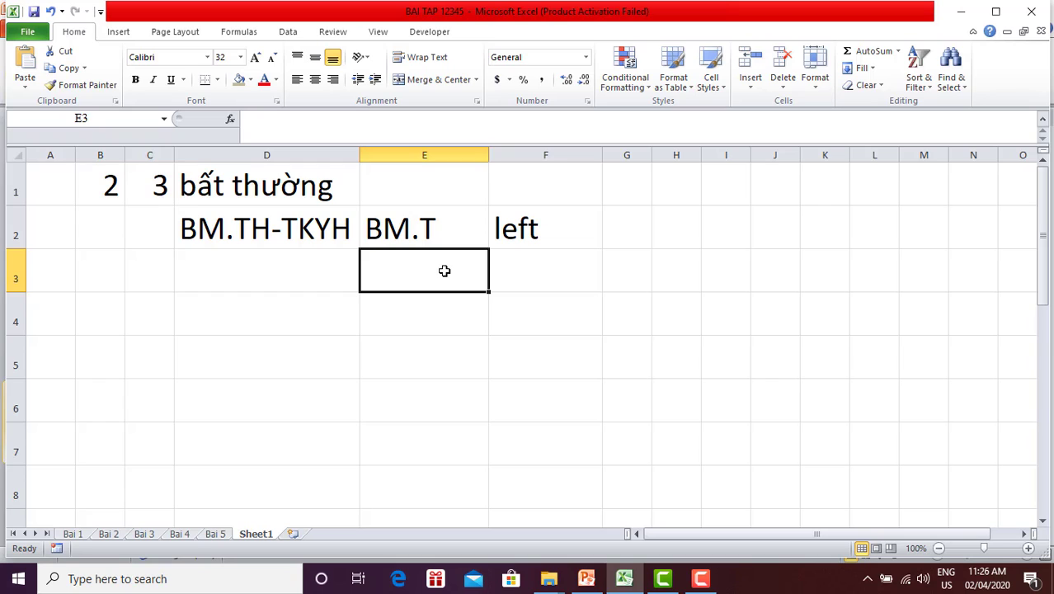
pyautogui.write('=ri')
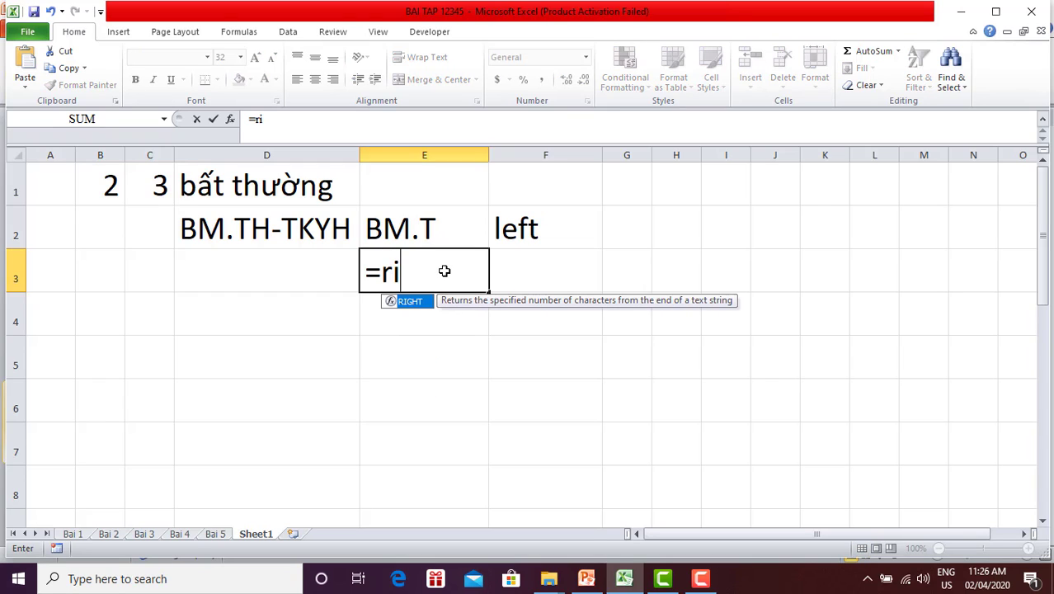
pyautogui.press('Tab')
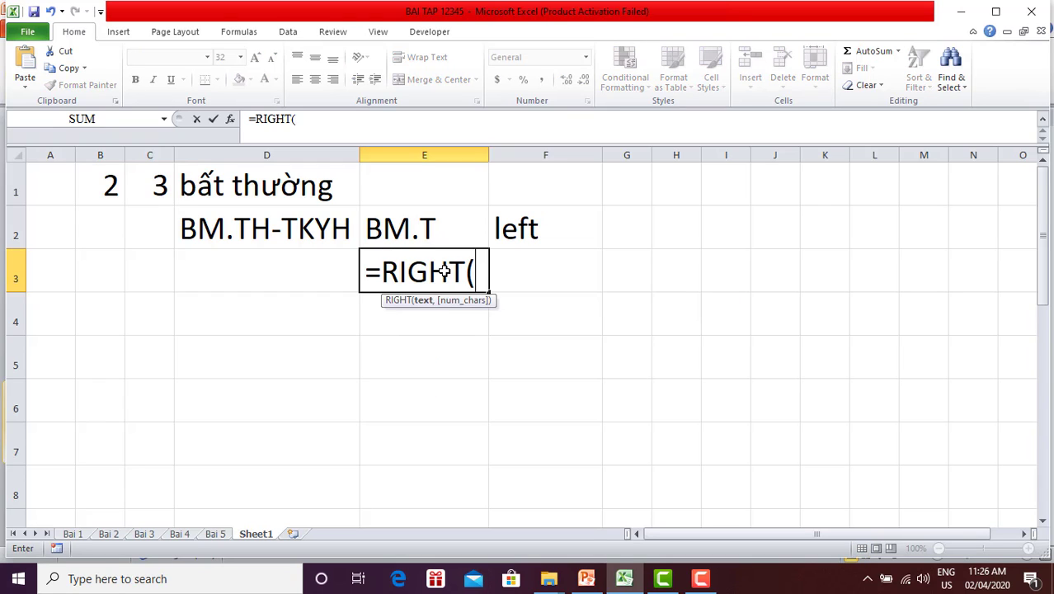
pyautogui.click(268, 232)
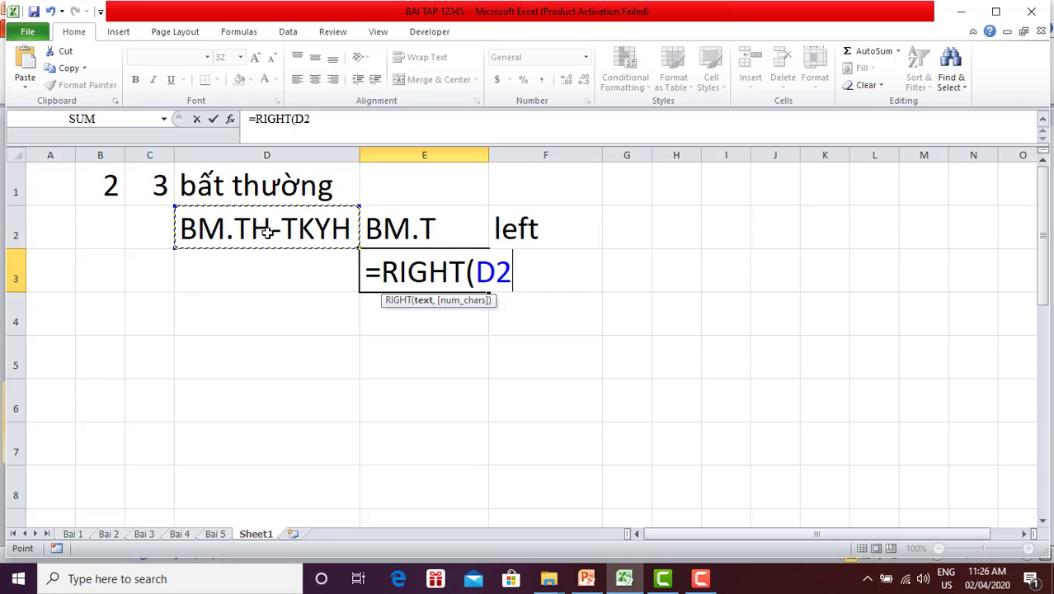
pyautogui.write(',')
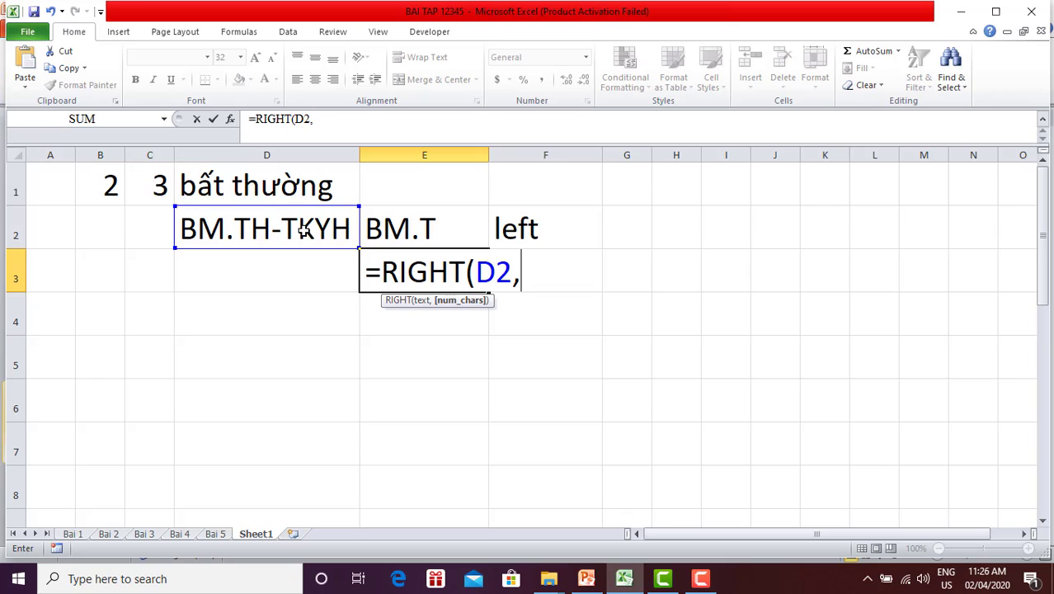
pyautogui.write('3,')
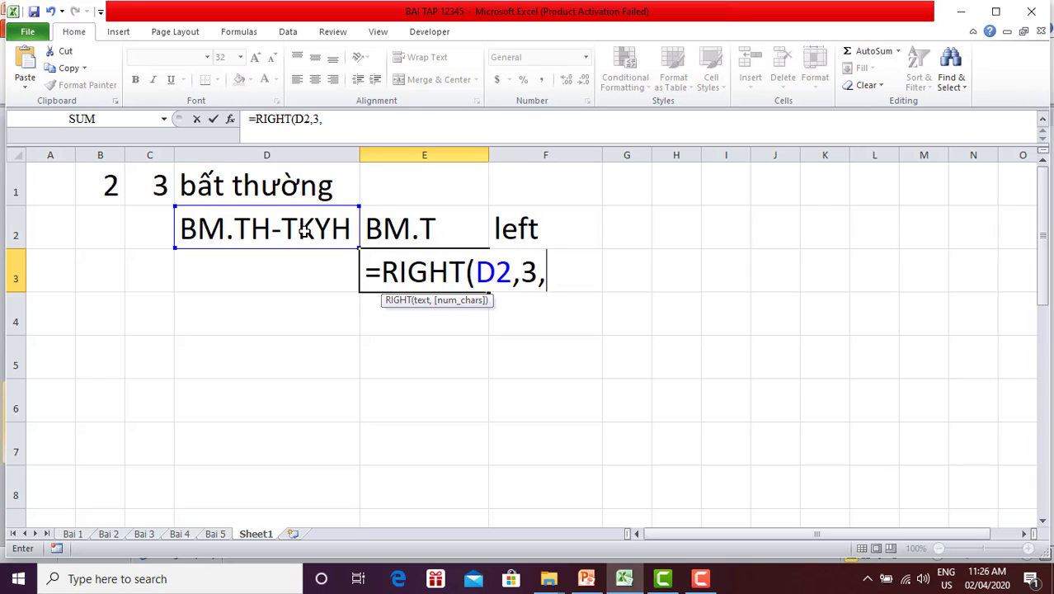
pyautogui.press('BackSpace')
pyautogui.write(')')
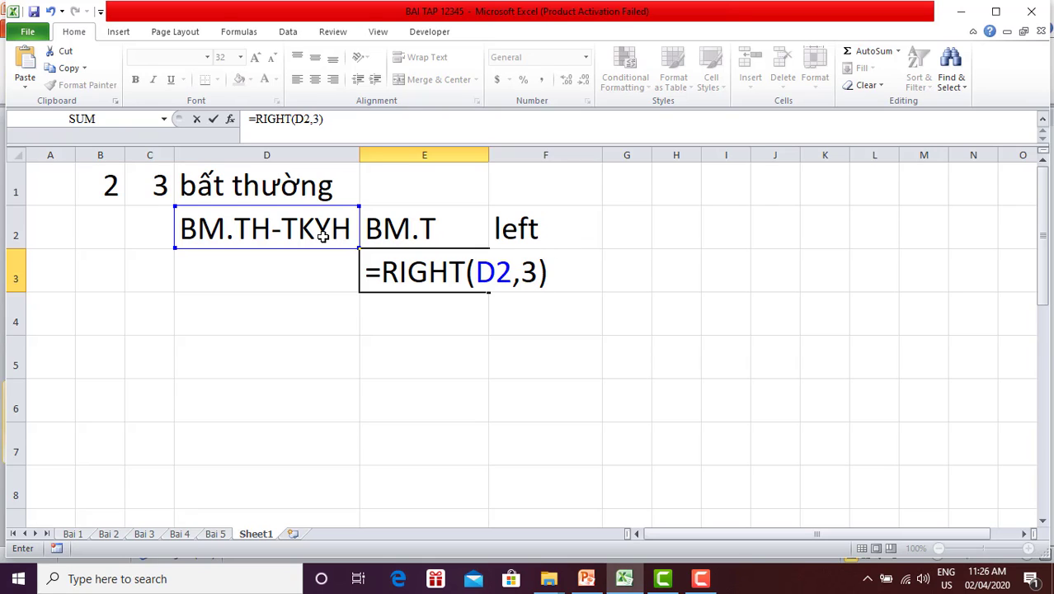
pyautogui.press('Return')
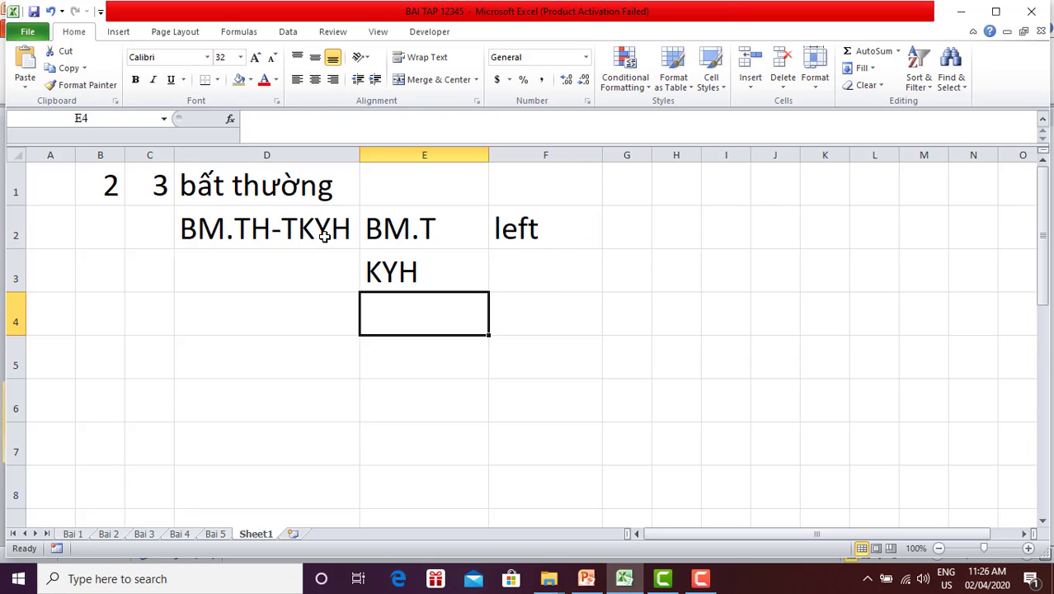
pyautogui.click(538, 273)
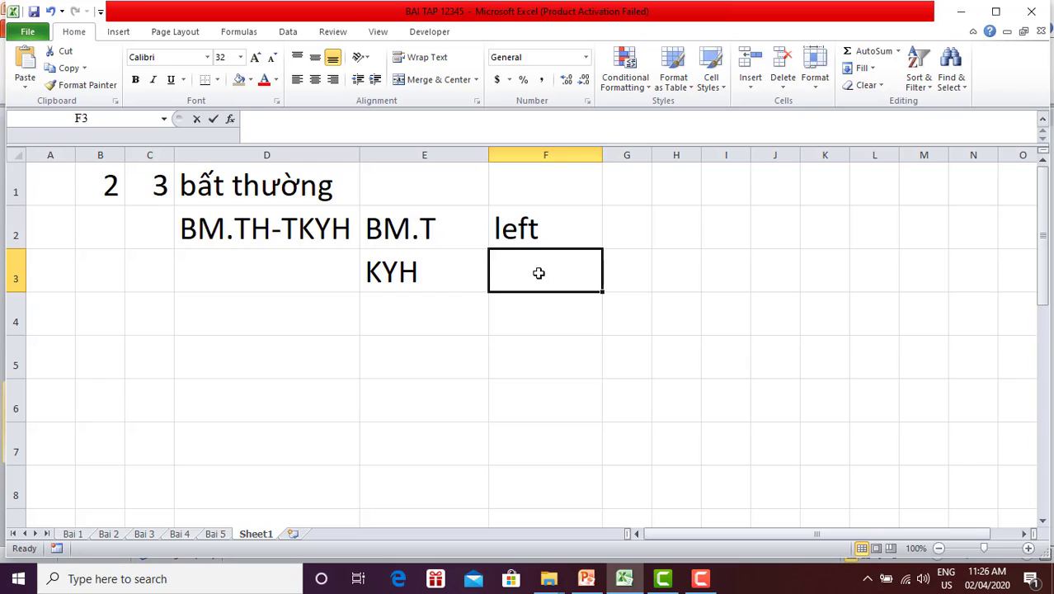
# Label the E3 result 'Right' in F3.
pyautogui.write('Right')
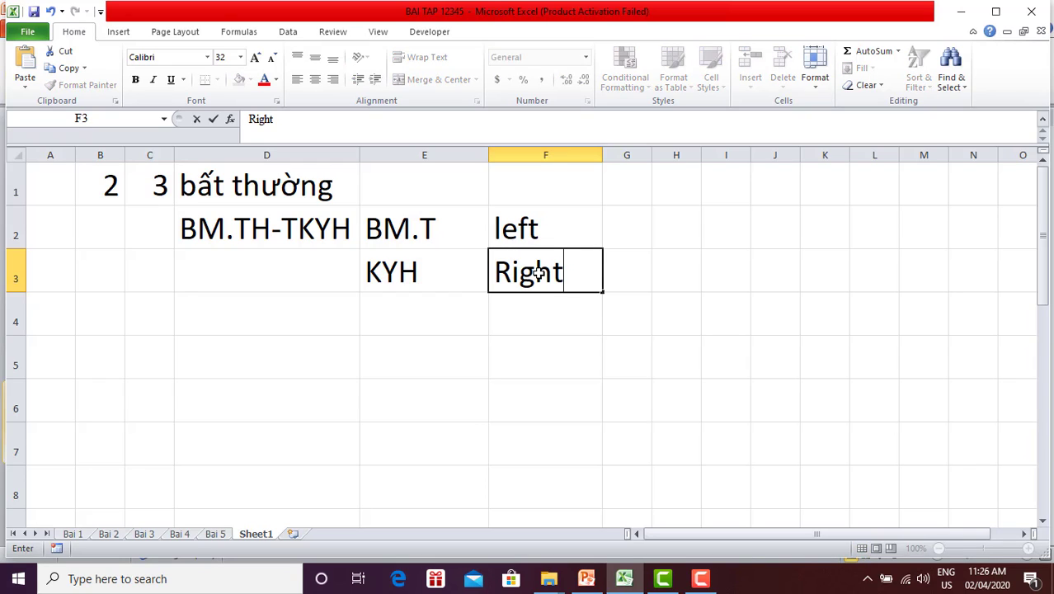
pyautogui.press('Return')
pyautogui.click(413, 318)
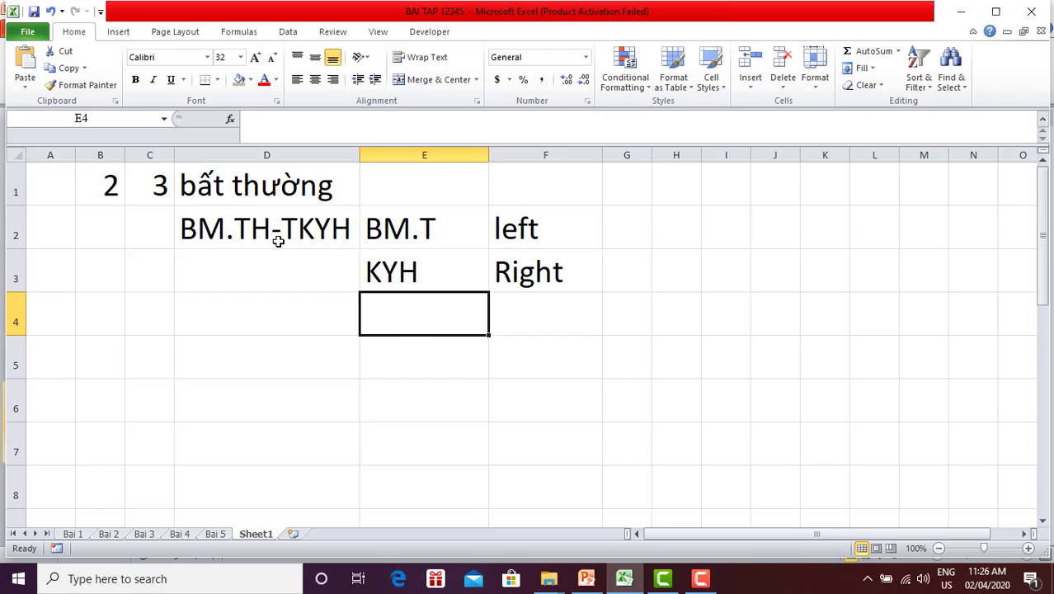
# Enter =MID(D2,4,2) in E4 to extract TH from D2.
pyautogui.write('=m')
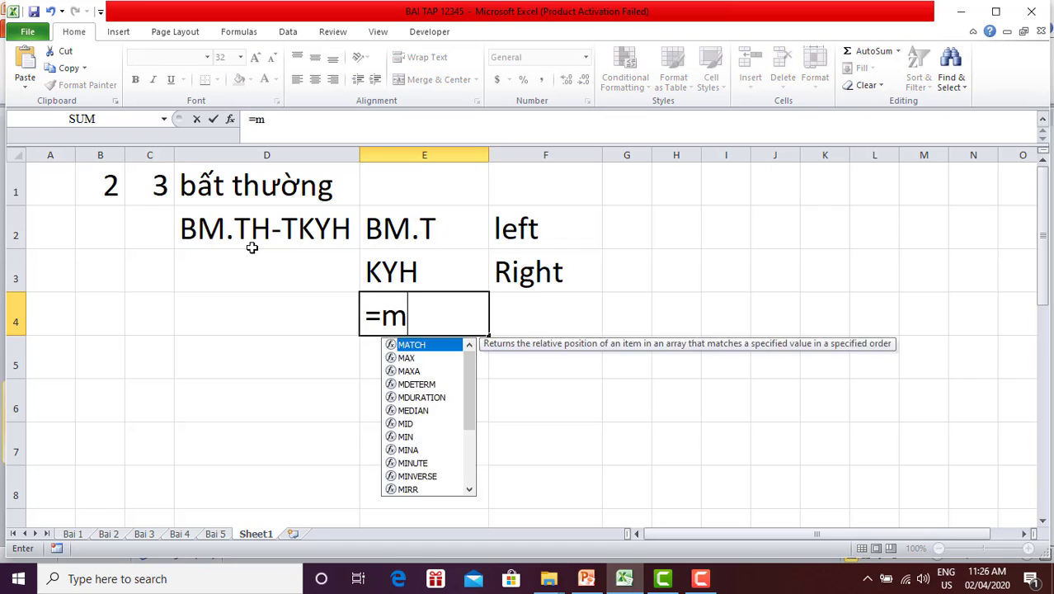
pyautogui.write('id(')
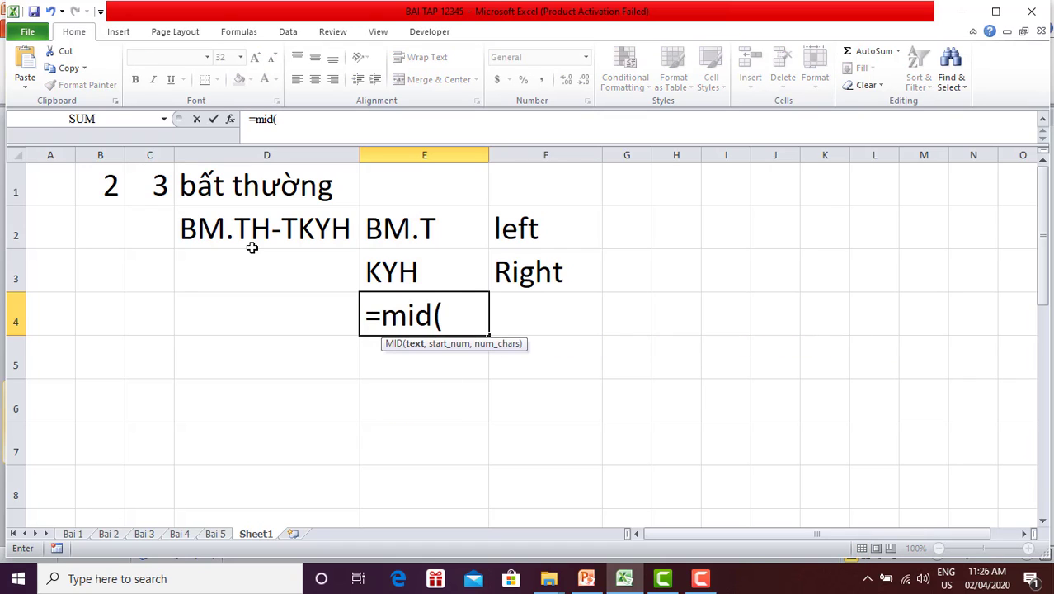
pyautogui.click(237, 232)
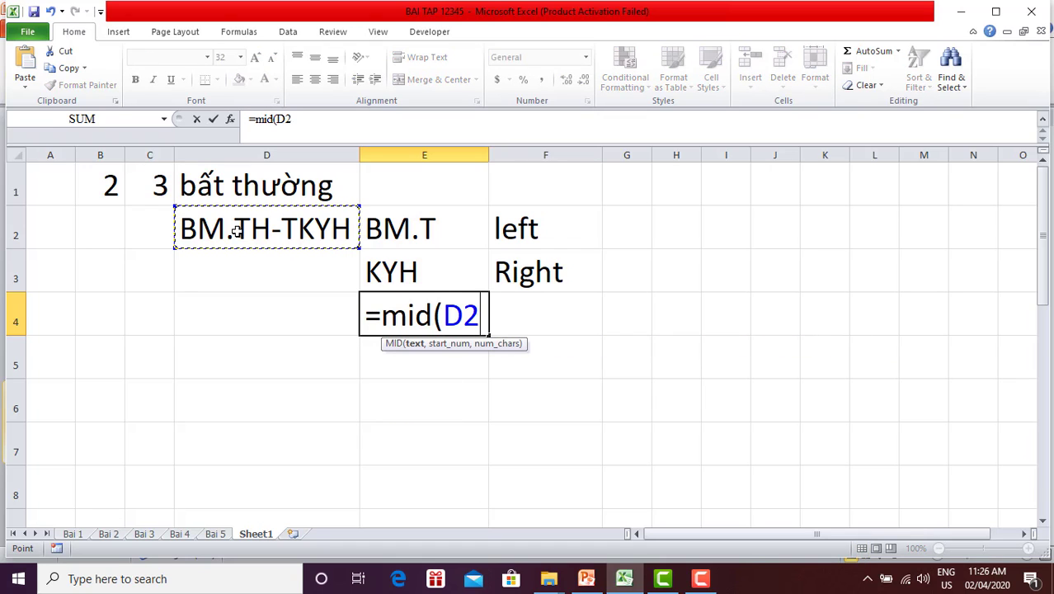
pyautogui.write(',')
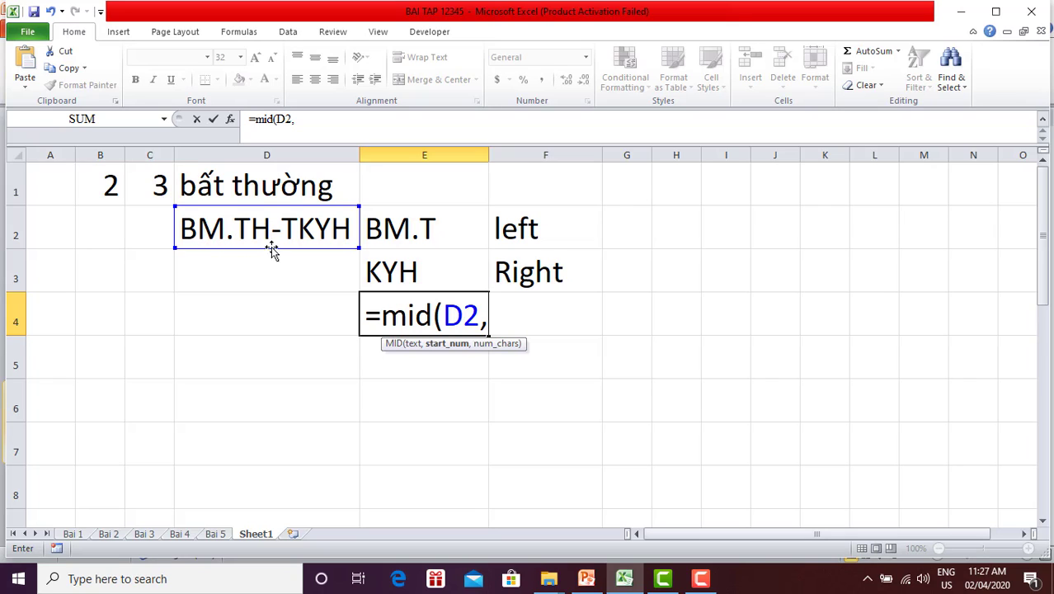
pyautogui.write('4,')
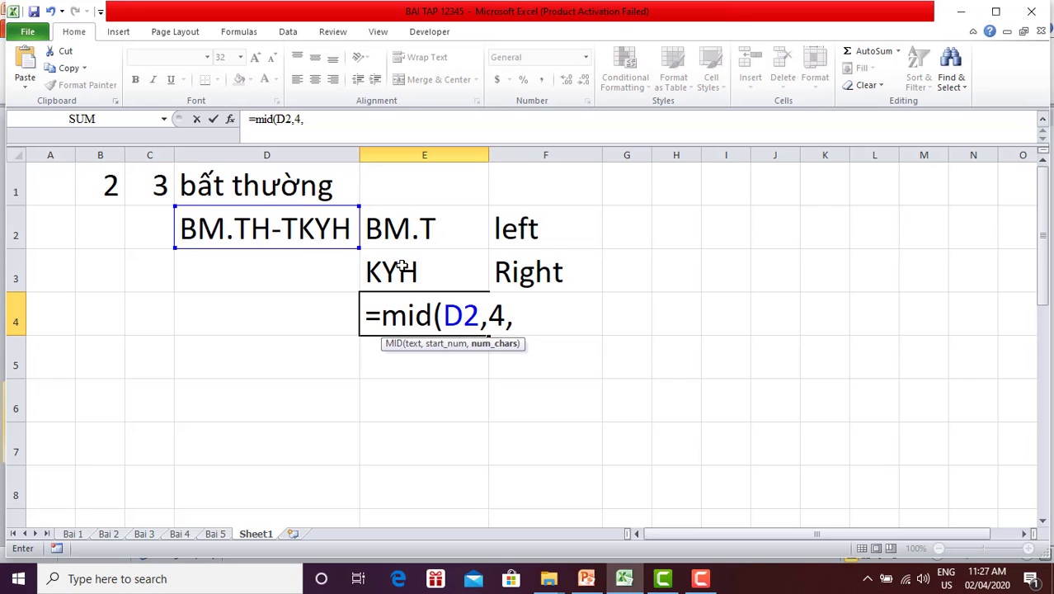
pyautogui.write('2)')
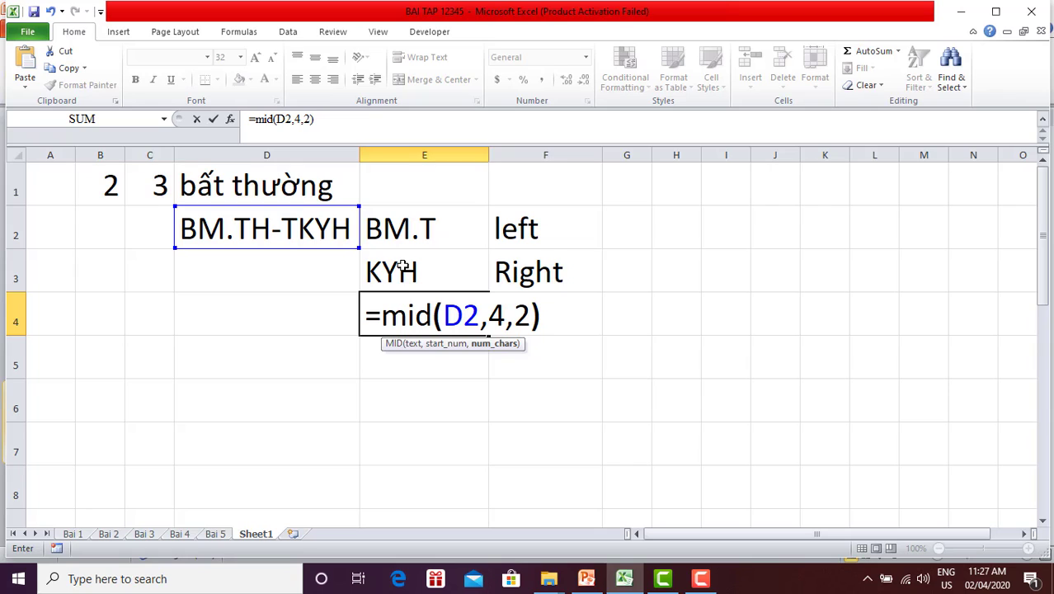
pyautogui.press('Return')
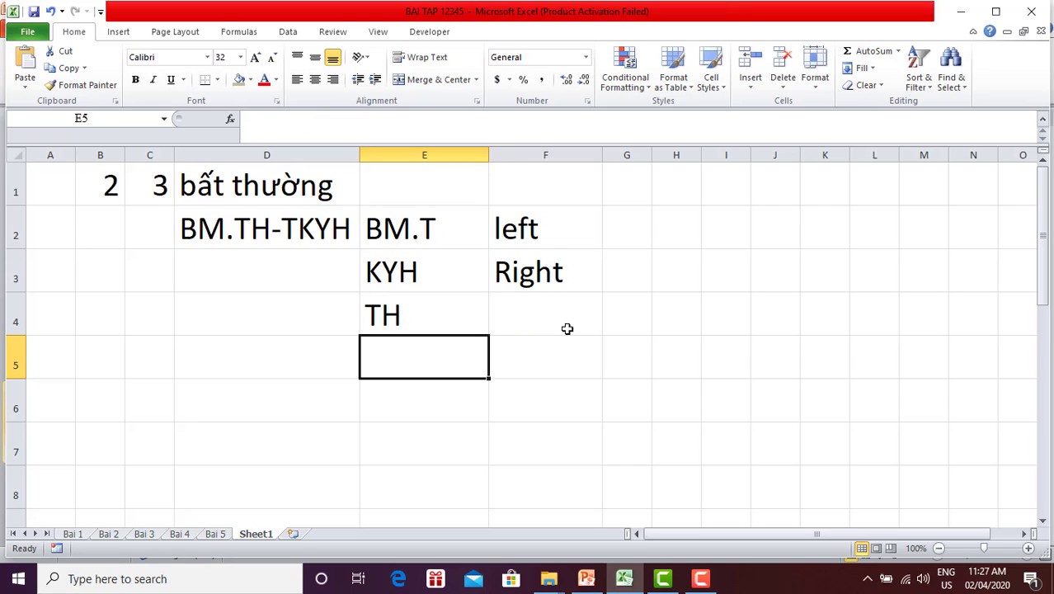
pyautogui.click(566, 327)
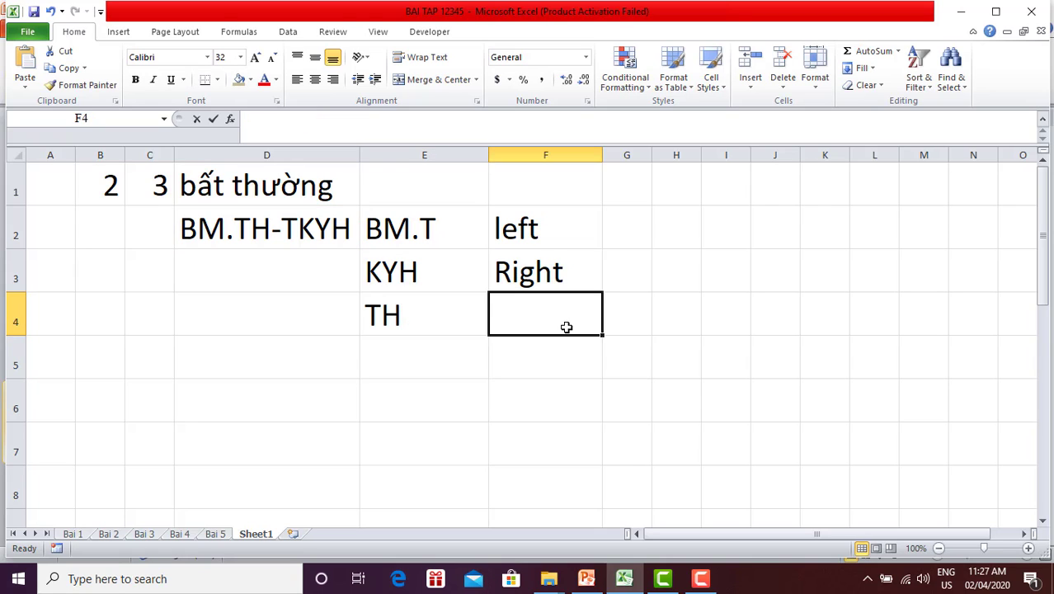
# Label F4 'Mid' and add the heading 'IF' in F1.
pyautogui.write('Mid')
pyautogui.click(677, 391)
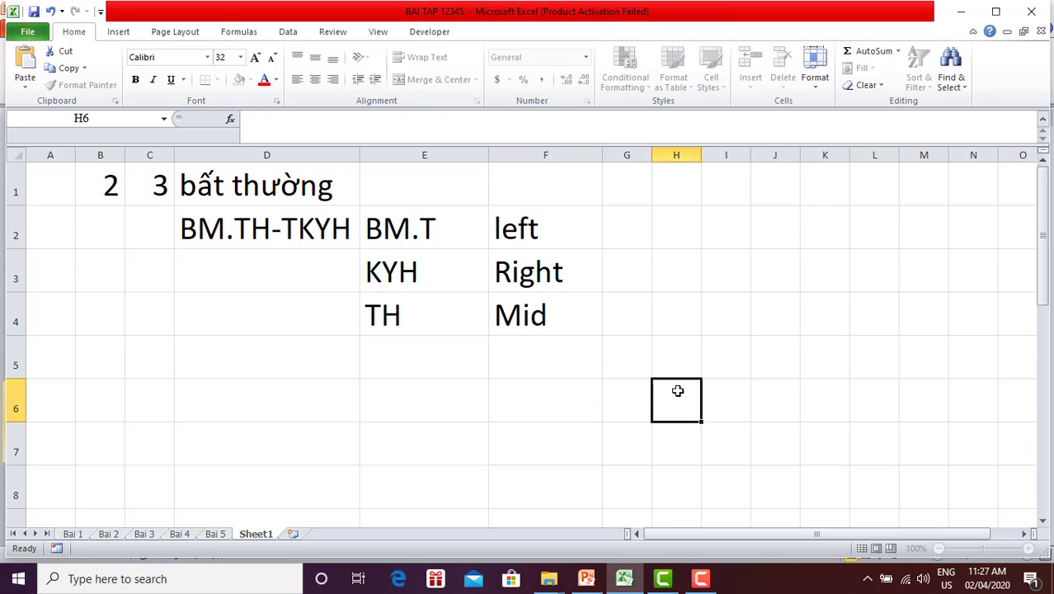
pyautogui.click(523, 185)
pyautogui.write('l')
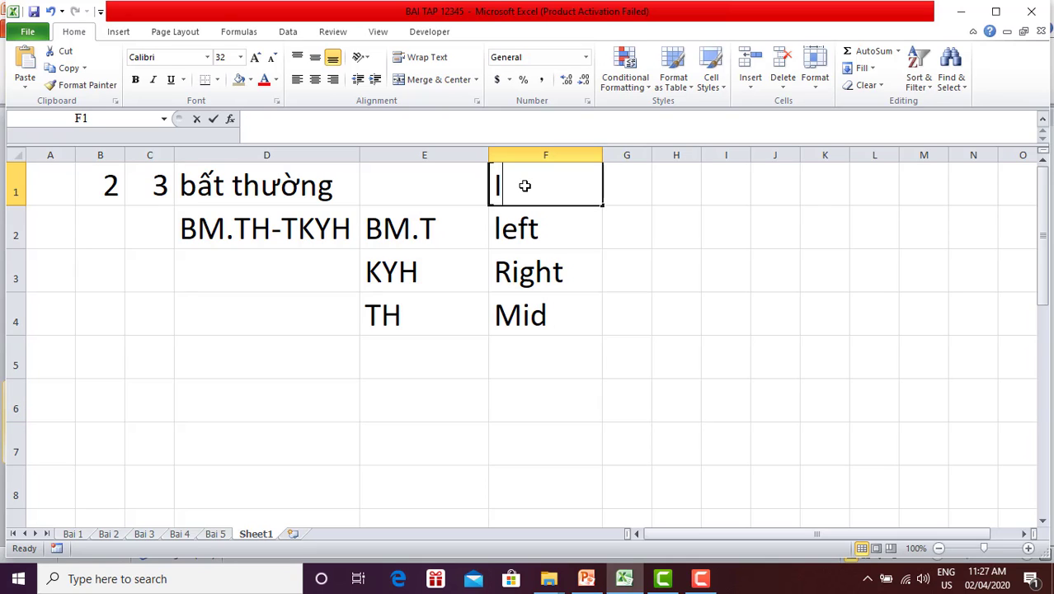
pyautogui.write('IF')
pyautogui.click(790, 382)
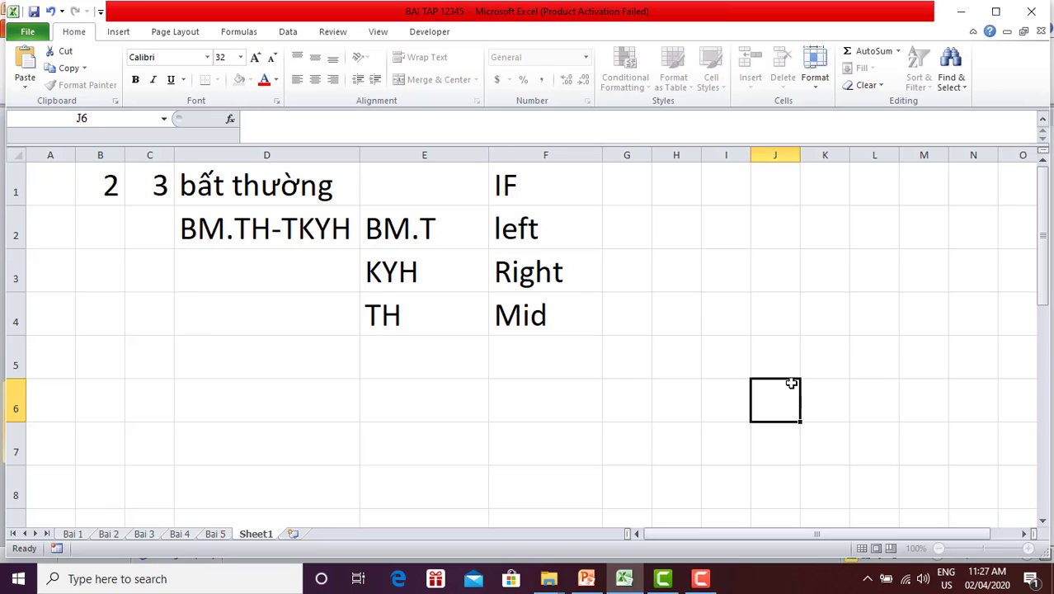
# Give the F1:F4 labels a fill colour and red font.
pyautogui.click(537, 317)
pyautogui.moveTo(537, 316)
pyautogui.mouseDown()
pyautogui.moveTo(422, 191)
pyautogui.moveTo(508, 186)
pyautogui.mouseUp()
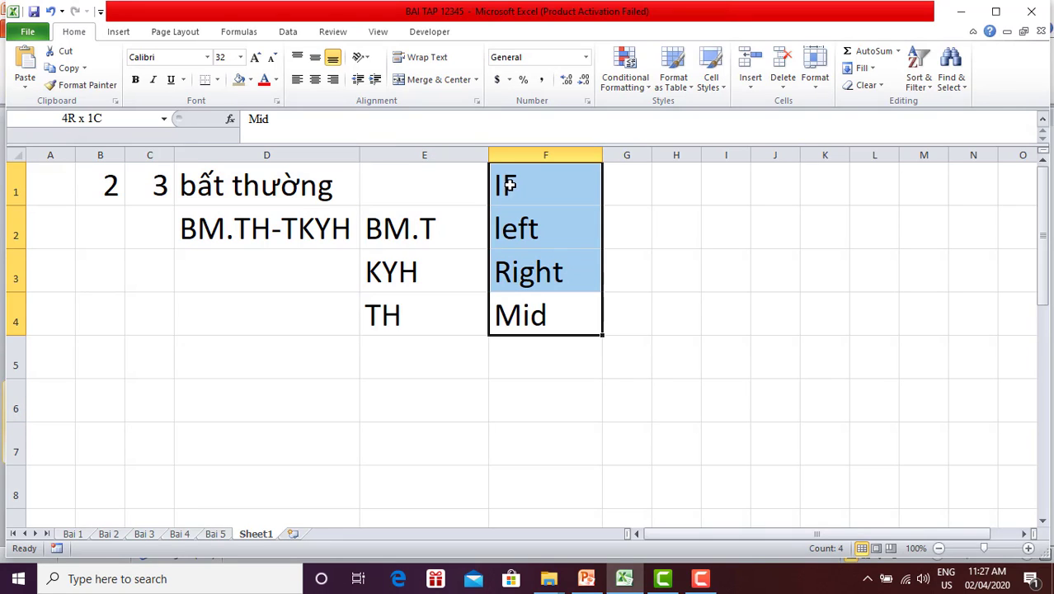
pyautogui.click(240, 82)
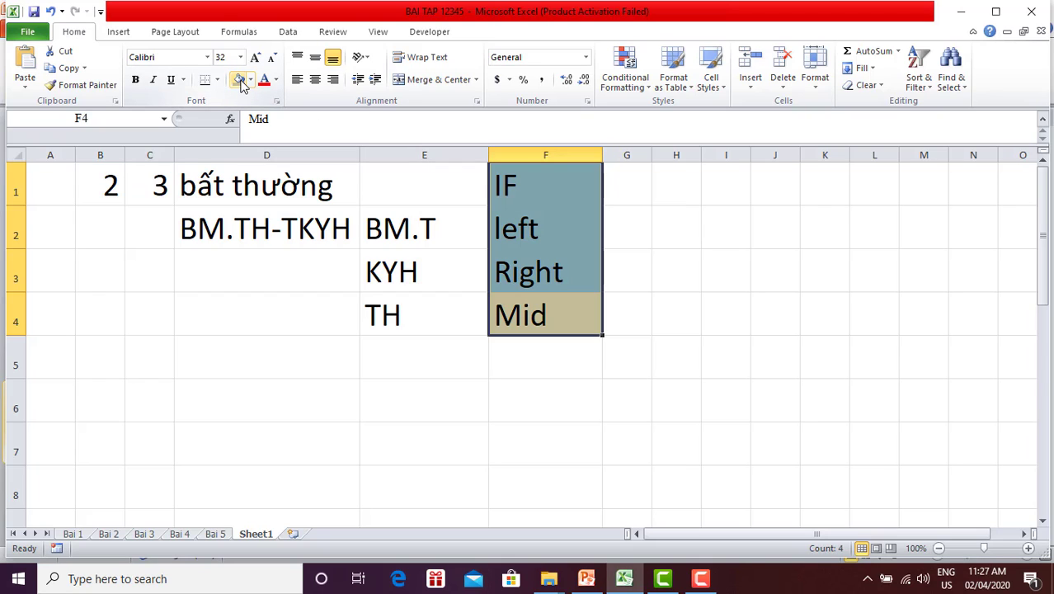
pyautogui.click(264, 79)
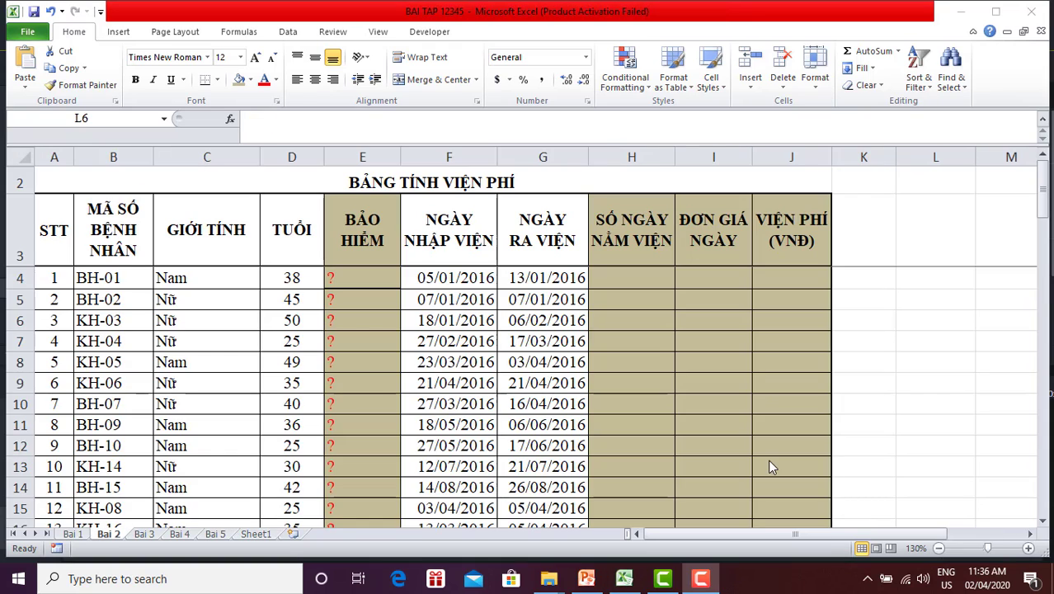
# Start an =IF( formula in E4, removing the B4 reference just added.
pyautogui.click(360, 277)
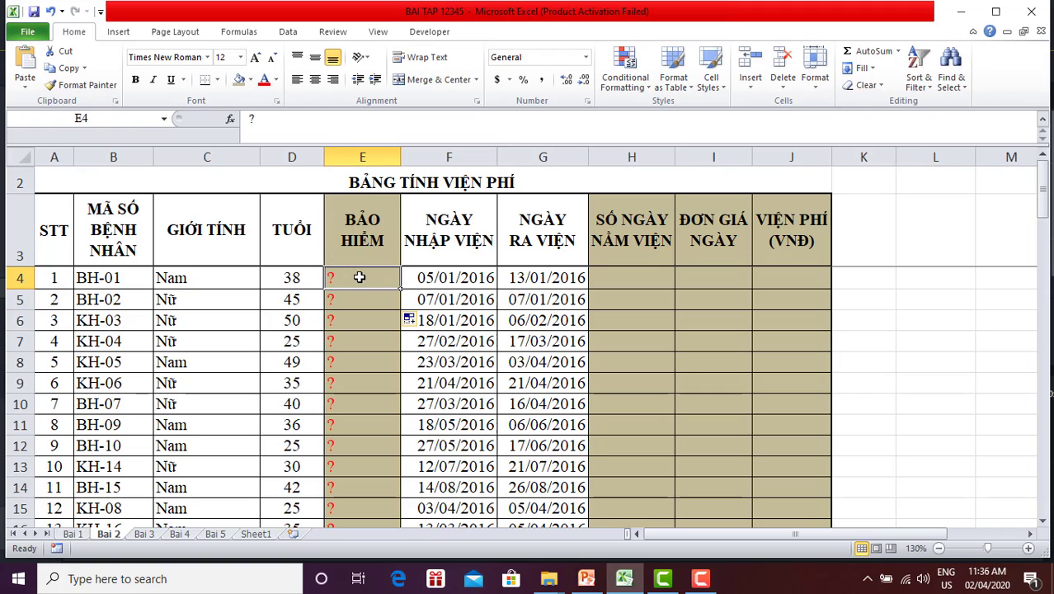
pyautogui.write('=I')
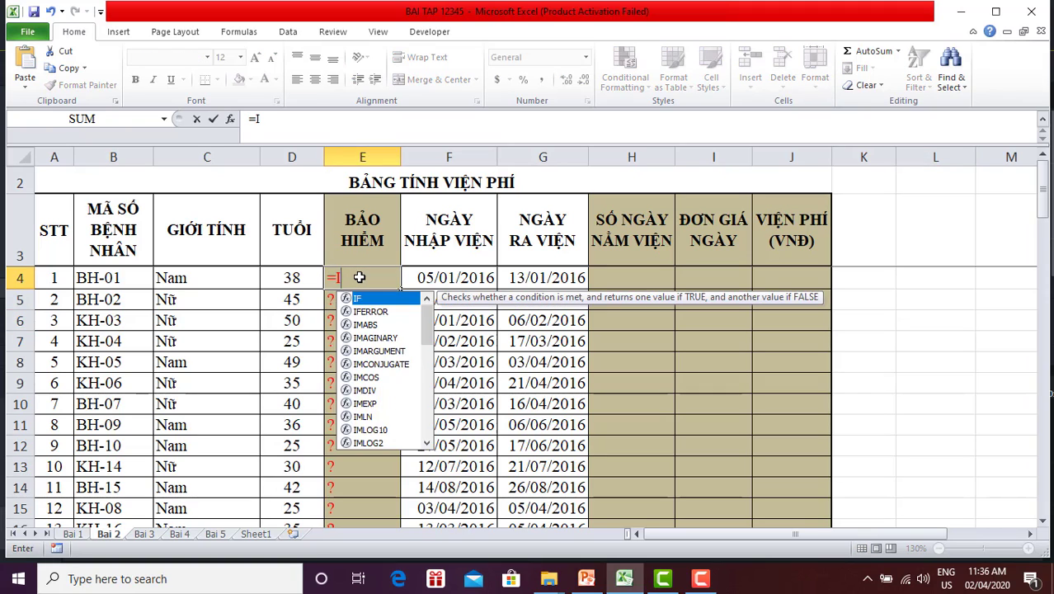
pyautogui.write('F')
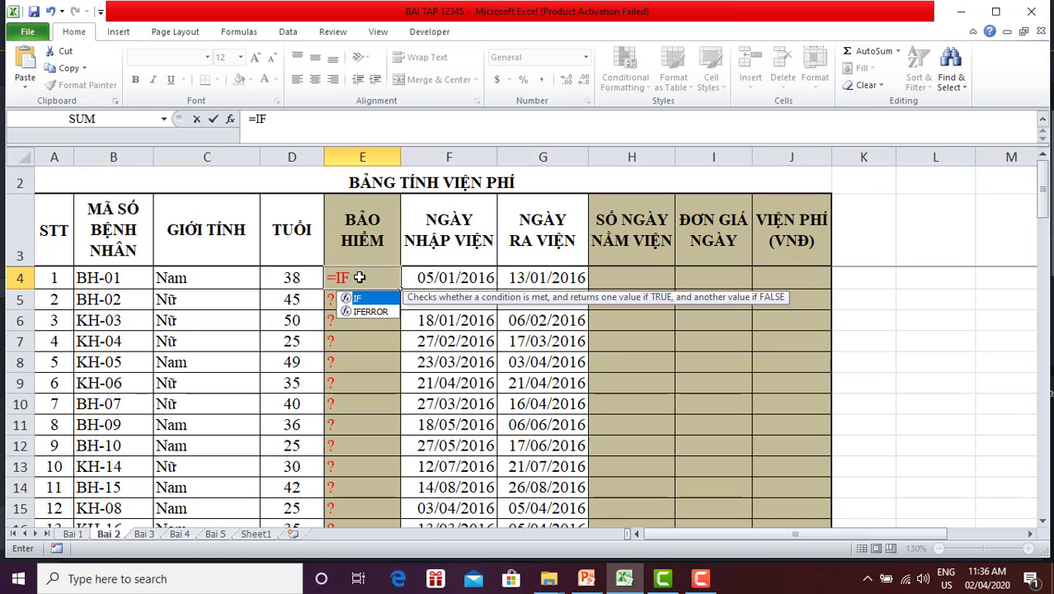
pyautogui.write('(')
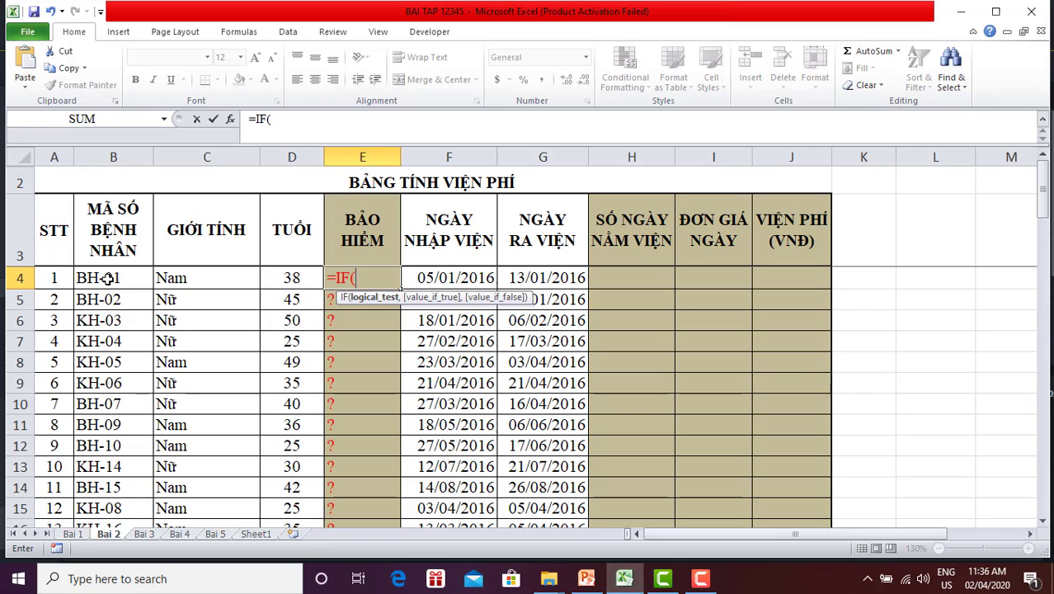
pyautogui.click(107, 279)
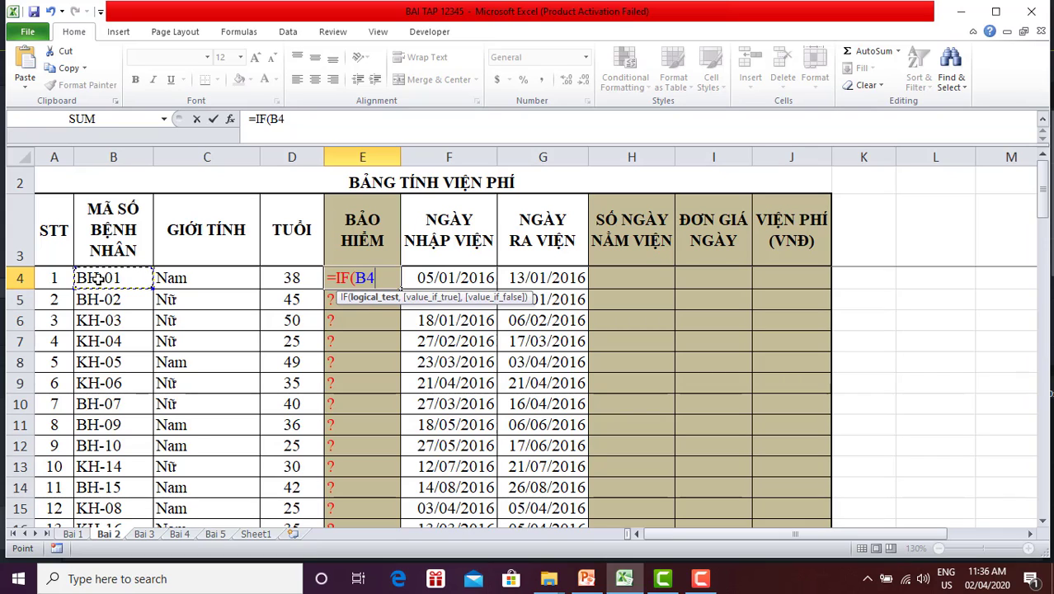
pyautogui.press('BackSpace')
pyautogui.press('BackSpace')
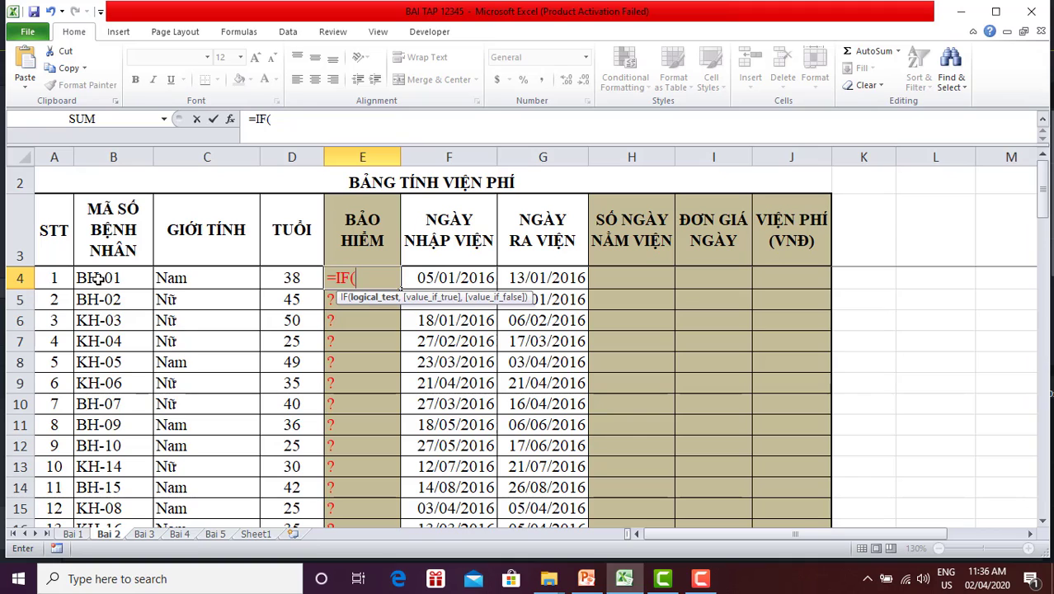
# Complete E4 as =IF(LEFT(B4,2)="BH","Có BH","Không BH"), giving Có BH for BH-01.
pyautogui.write('left')
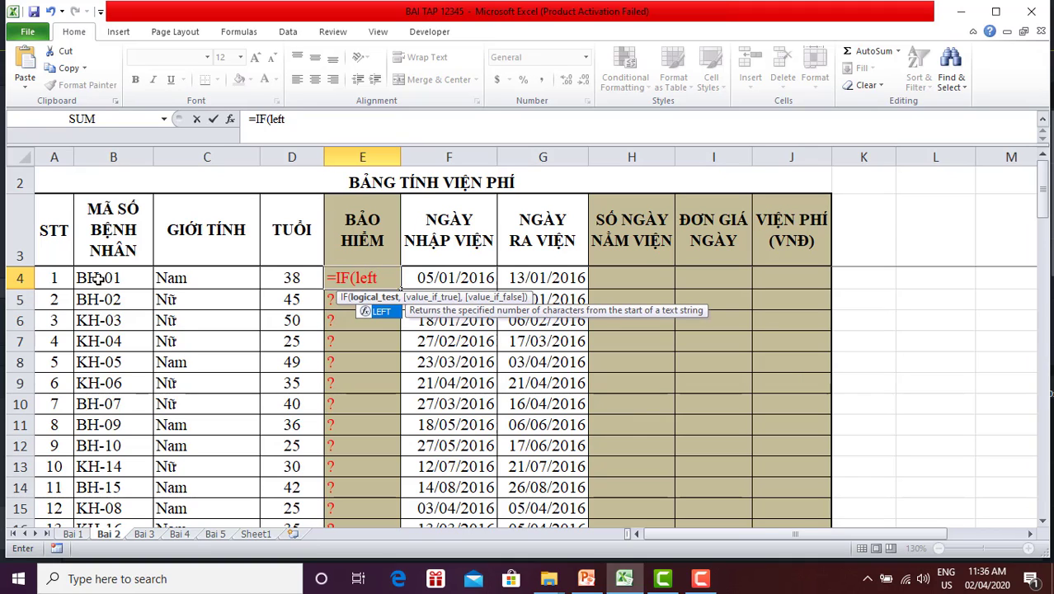
pyautogui.write('(')
pyautogui.click(115, 279)
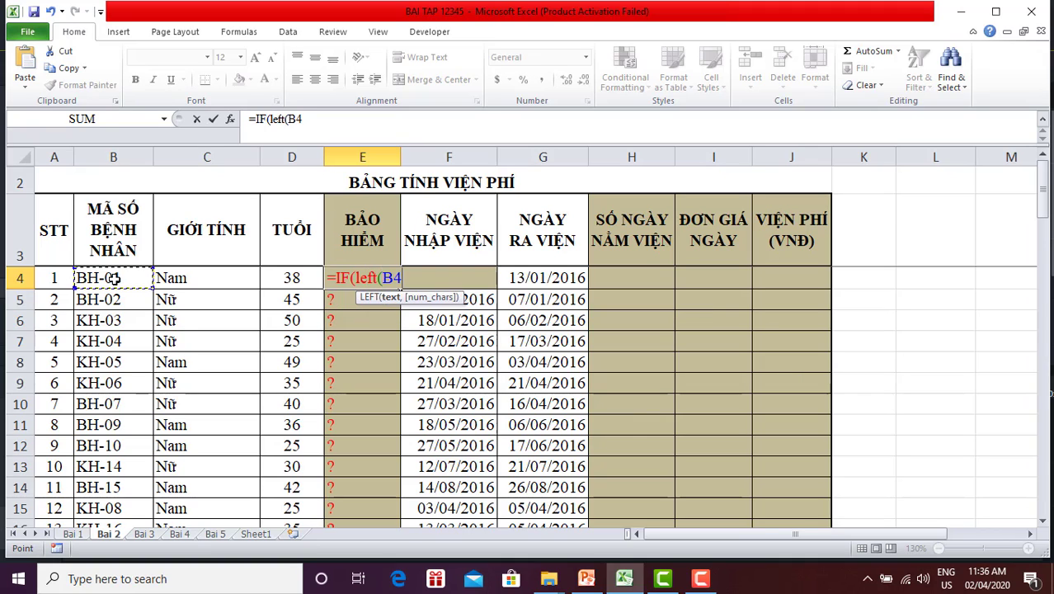
pyautogui.write(',')
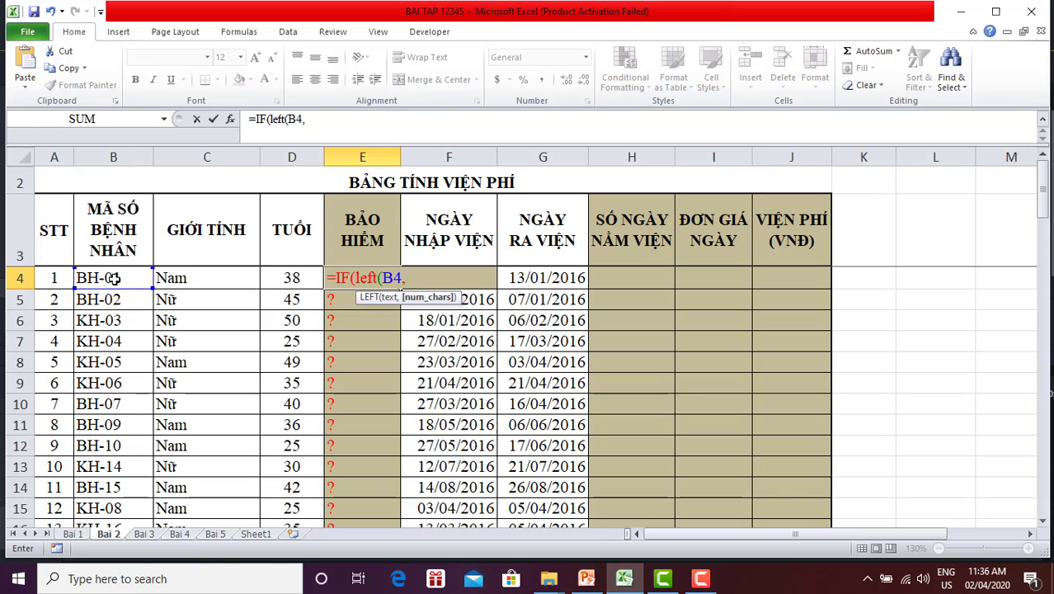
pyautogui.write('2')
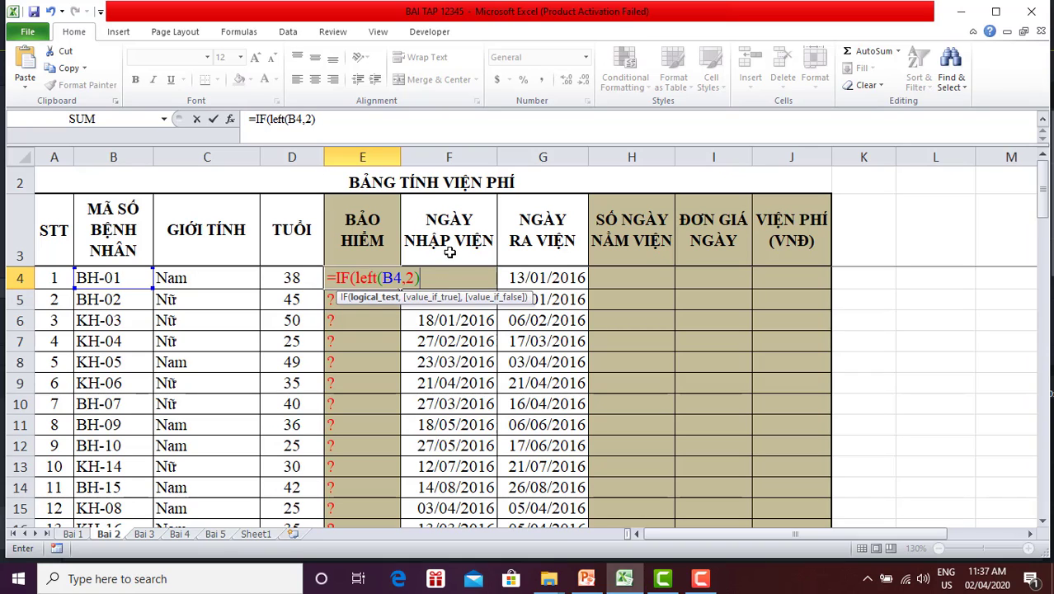
pyautogui.write('="')
pyautogui.write('BH"')
pyautogui.write(',')
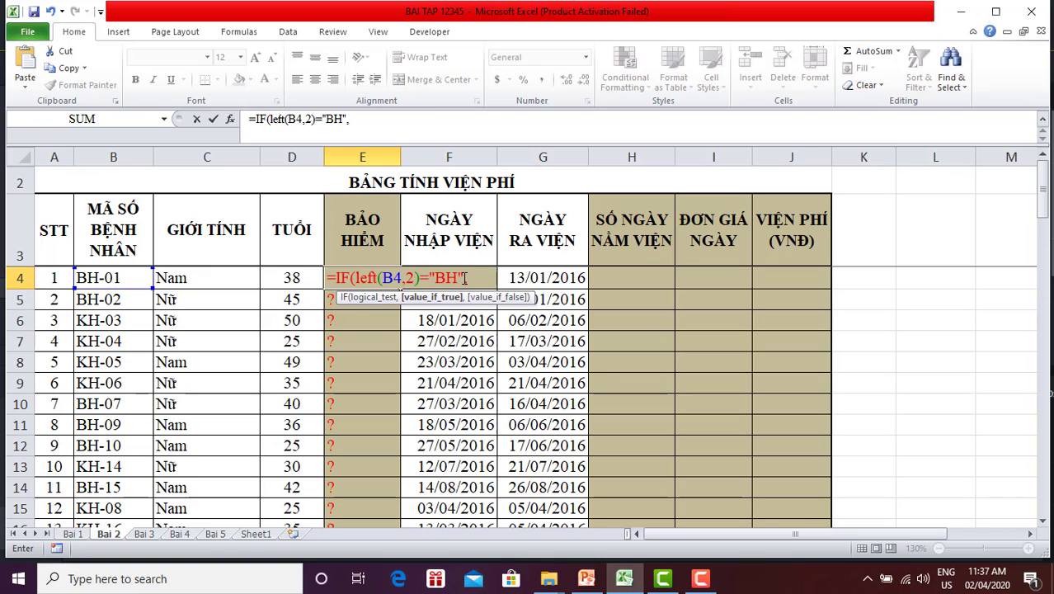
pyautogui.moveTo(466, 278); pyautogui.dragTo(355, 278)
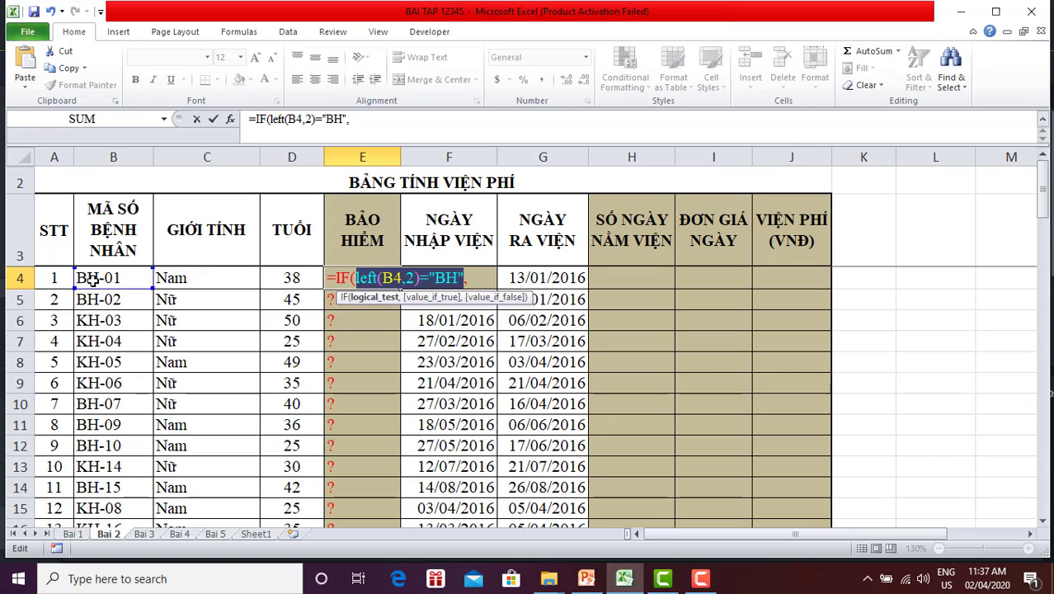
pyautogui.click(476, 277)
pyautogui.write('"')
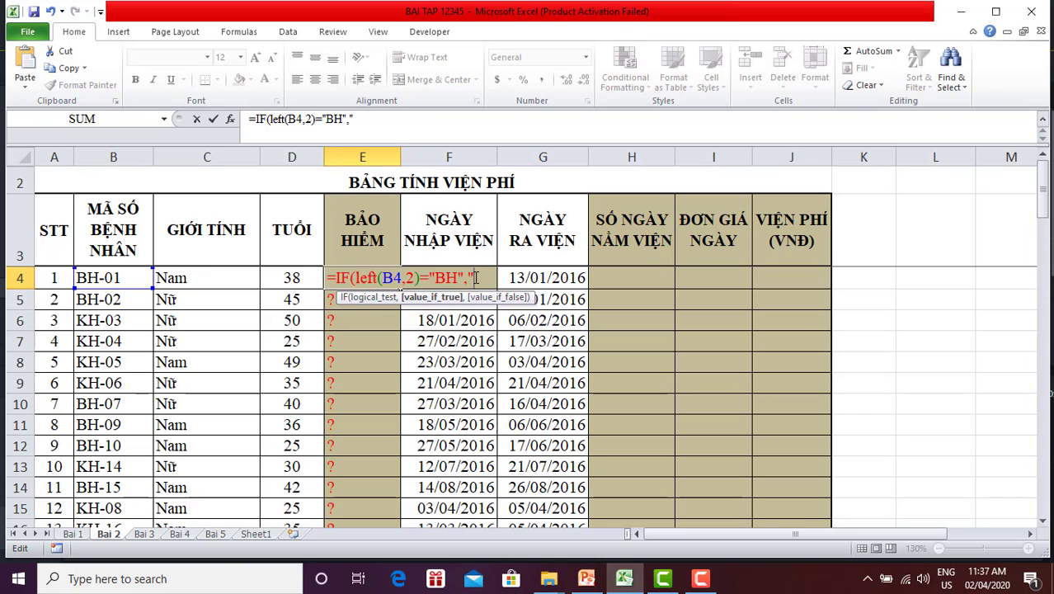
pyautogui.write('Koh')
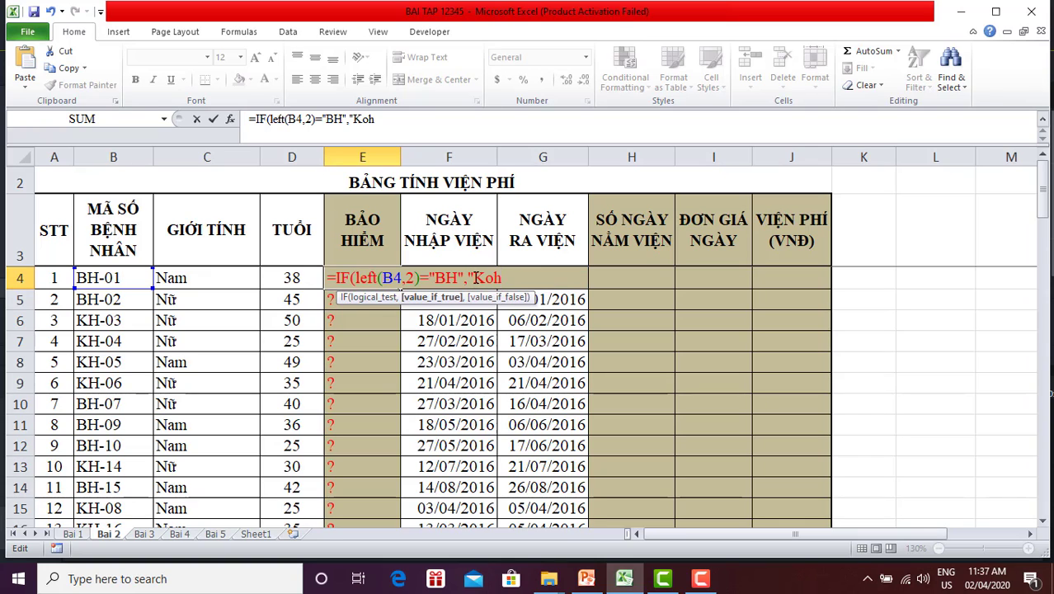
pyautogui.press('BackSpace')
pyautogui.press('BackSpace')
pyautogui.press('BackSpace')
pyautogui.write('C')
pyautogui.write('ó BH"')
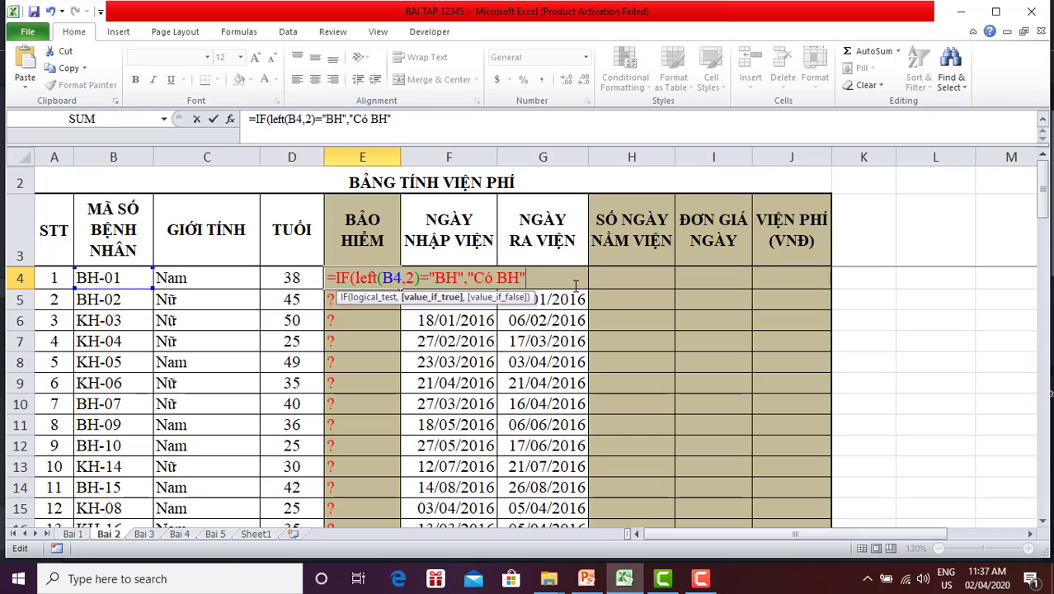
pyautogui.write(',"K')
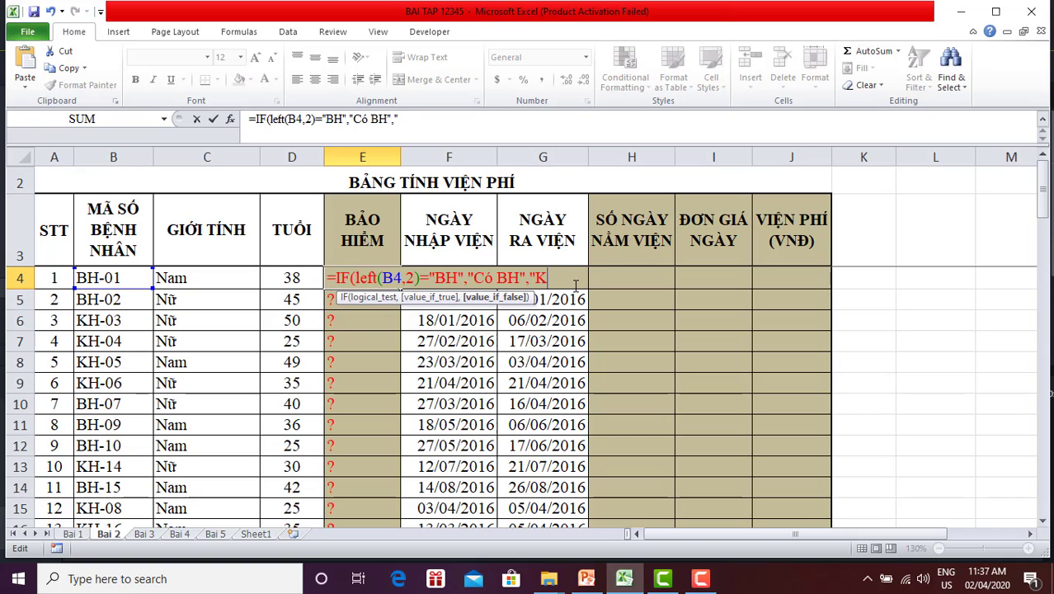
pyautogui.write('hông BH')
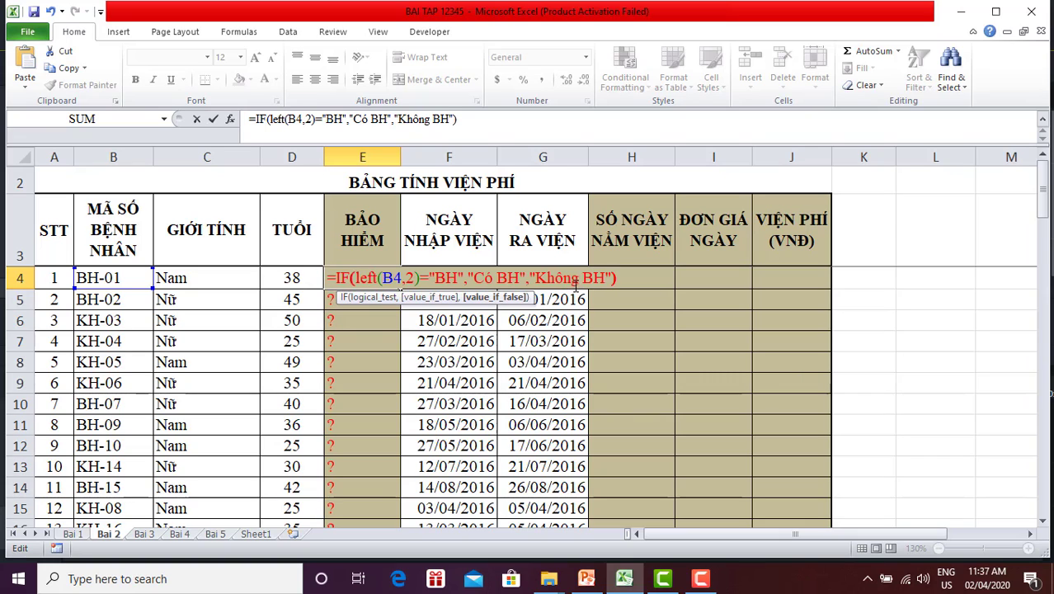
pyautogui.press('Return')
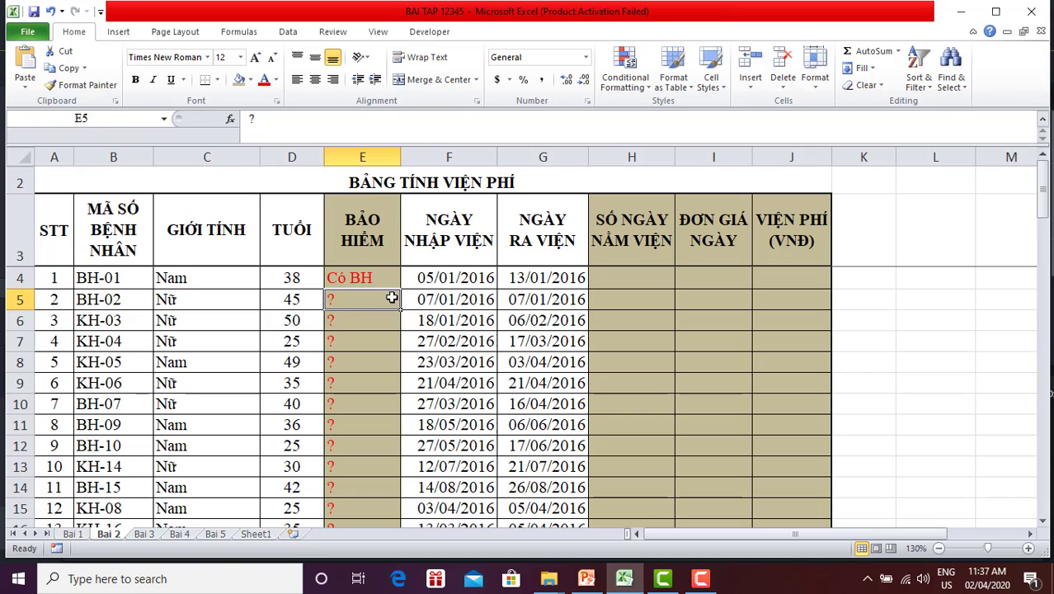
# Copy the E4 insurance formula into E5 and check it against B5's code.
pyautogui.click(363, 283)
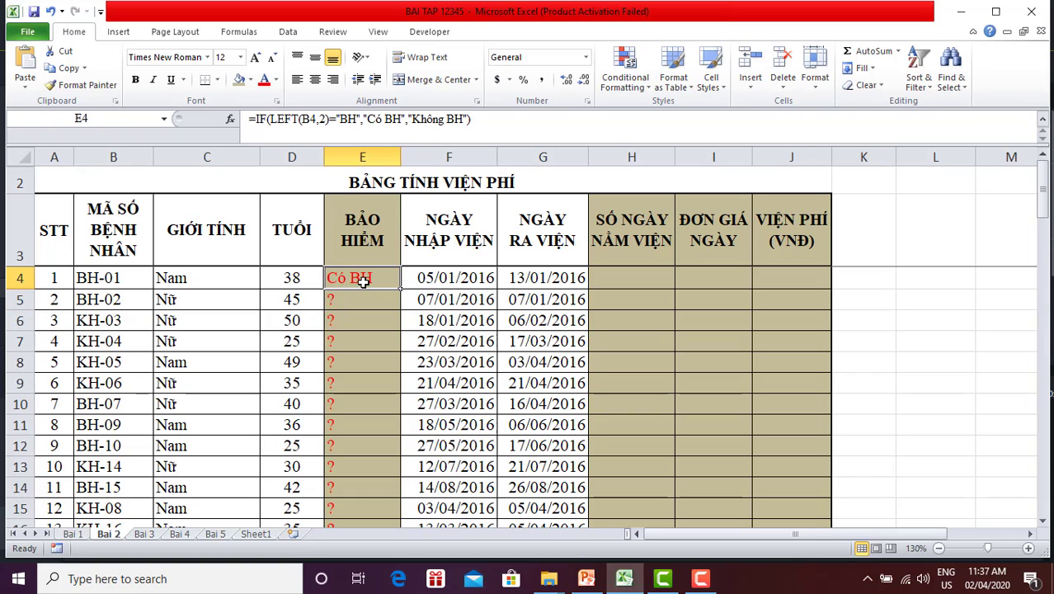
pyautogui.click(115, 282)
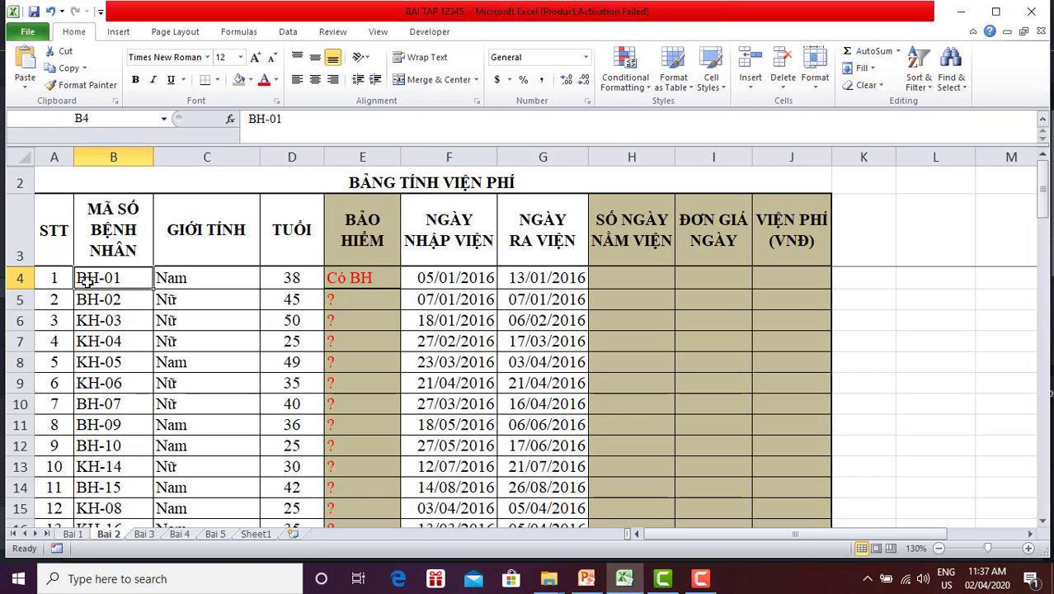
pyautogui.click(350, 282)
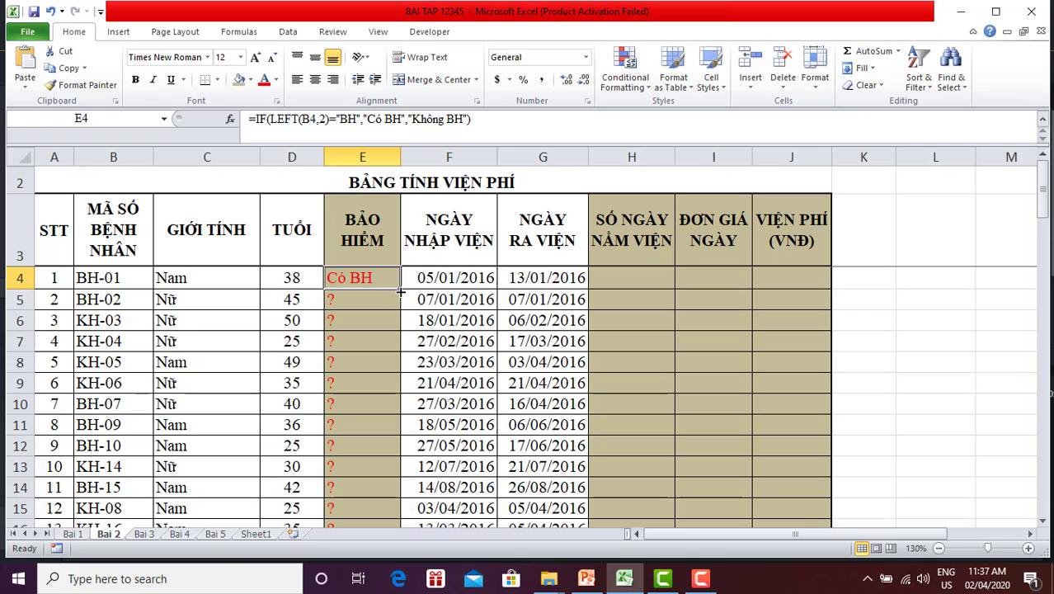
pyautogui.moveTo(400, 289); pyautogui.dragTo(400, 309)
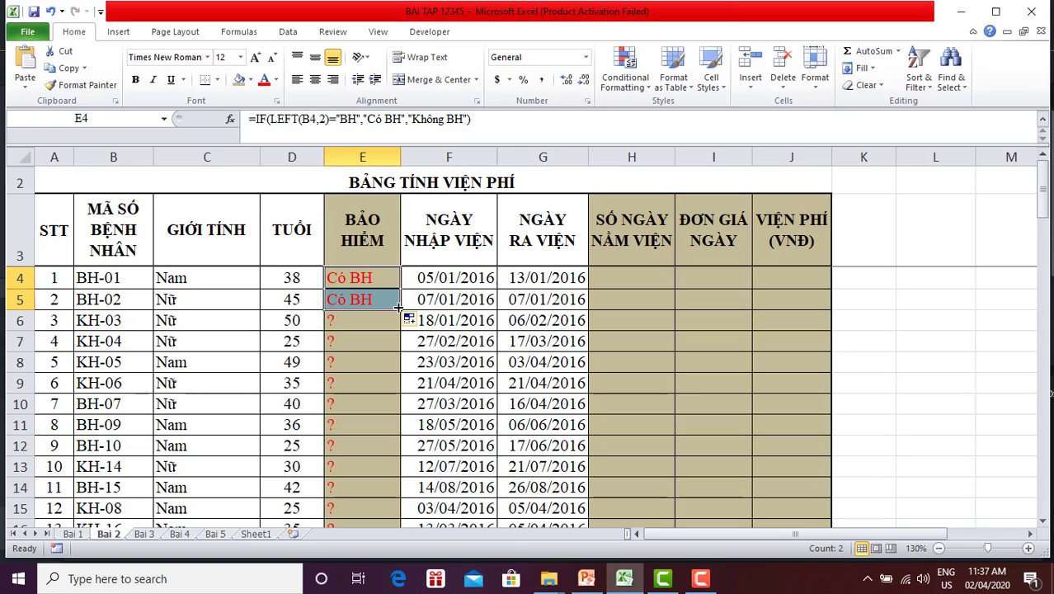
pyautogui.click(357, 302)
pyautogui.click(86, 301)
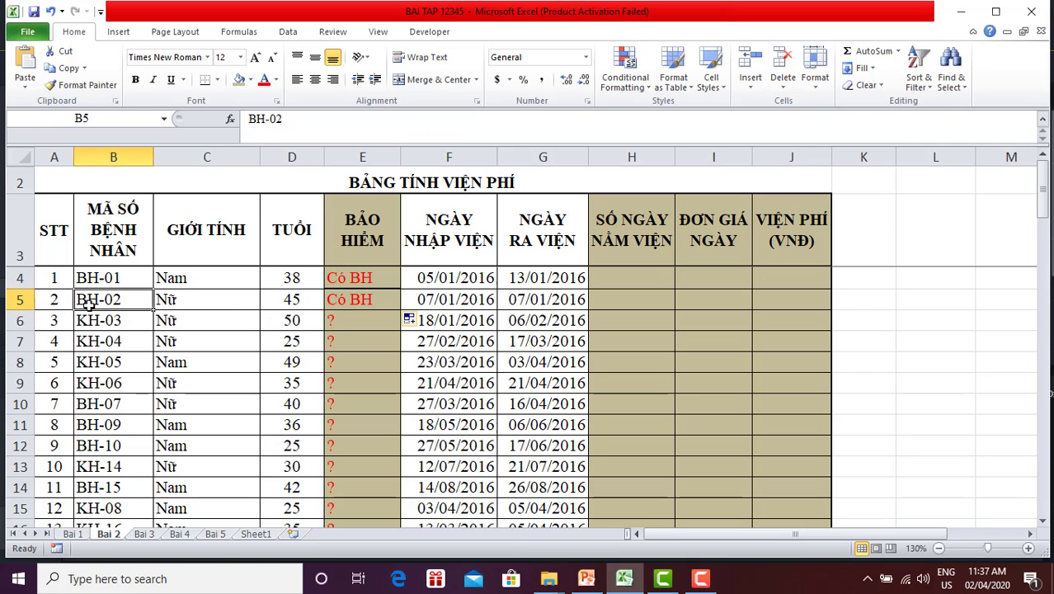
pyautogui.click(343, 306)
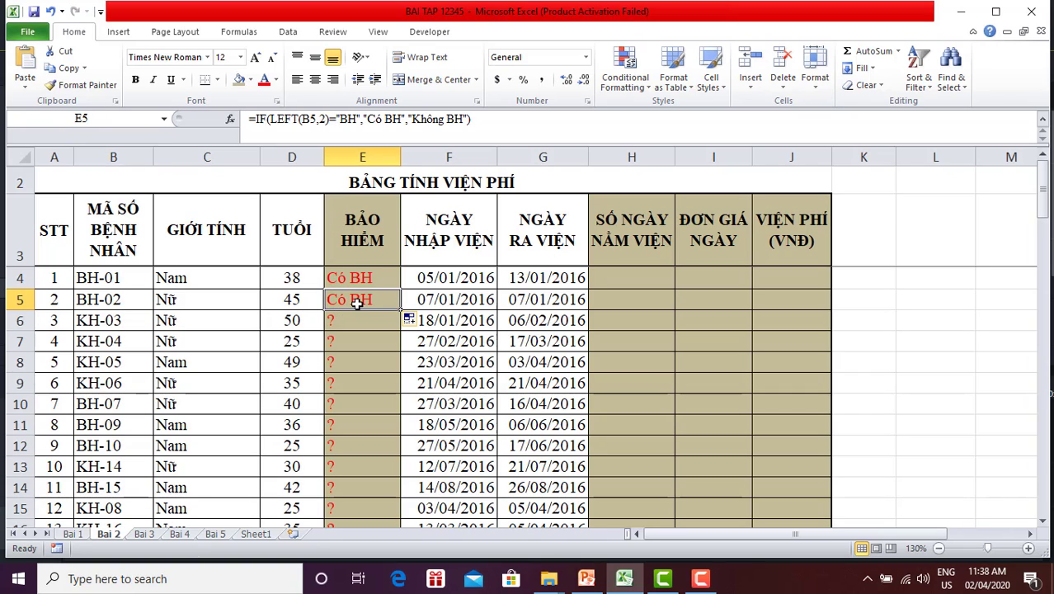
pyautogui.moveTo(373, 305); pyautogui.dragTo(79, 302)
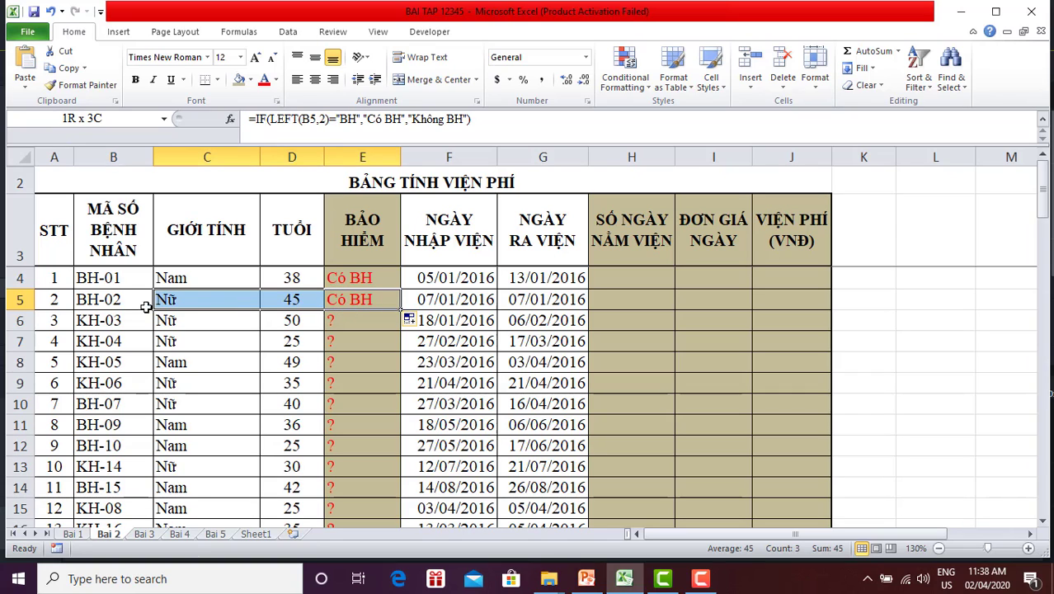
pyautogui.click(353, 306)
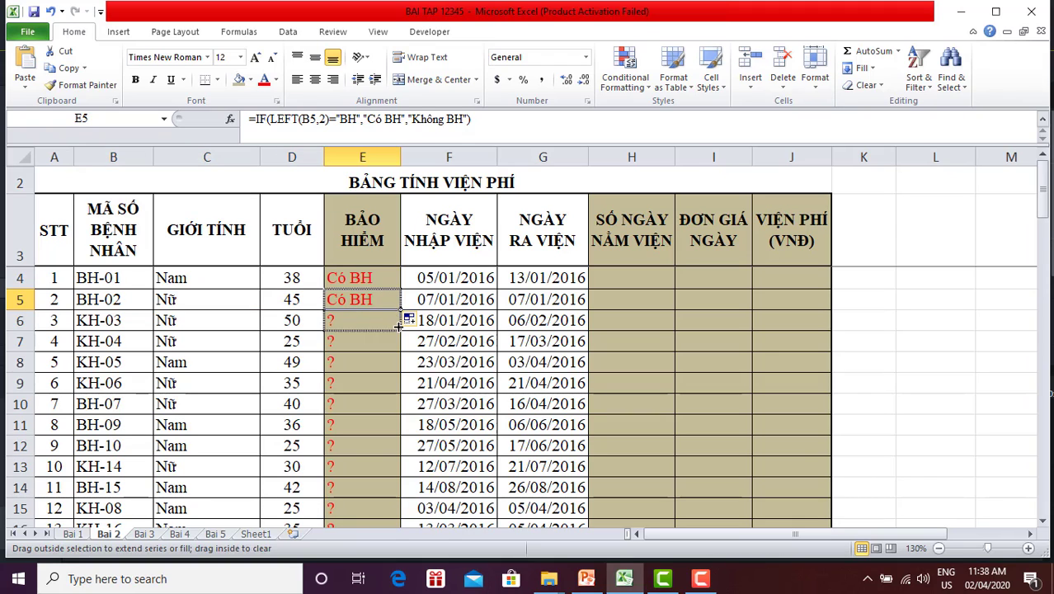
# Fill the insurance formula from E6 down to E23.
pyautogui.moveTo(404, 309); pyautogui.dragTo(403, 328)
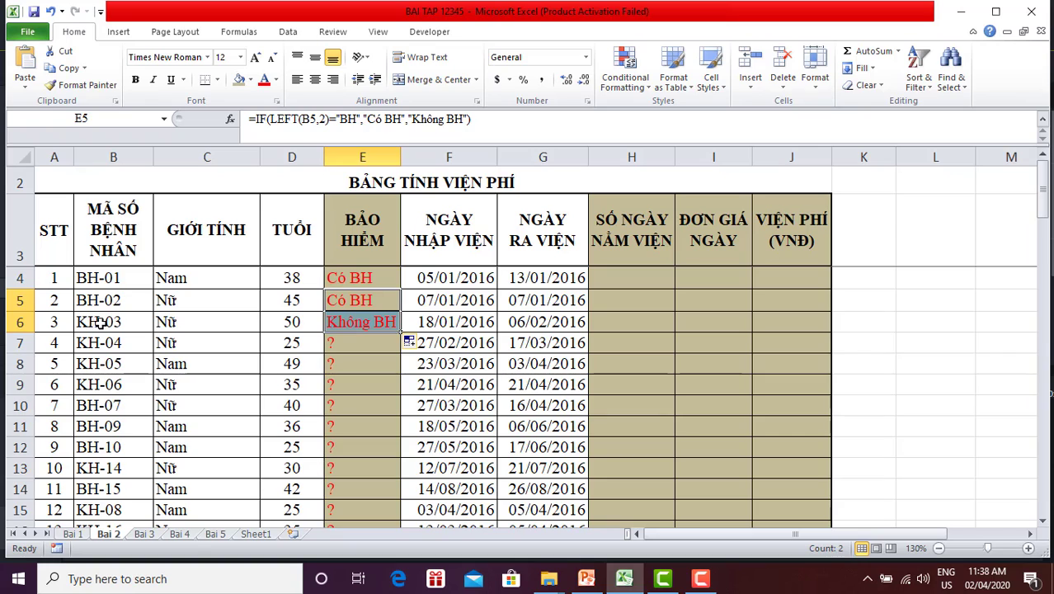
pyautogui.click(371, 323)
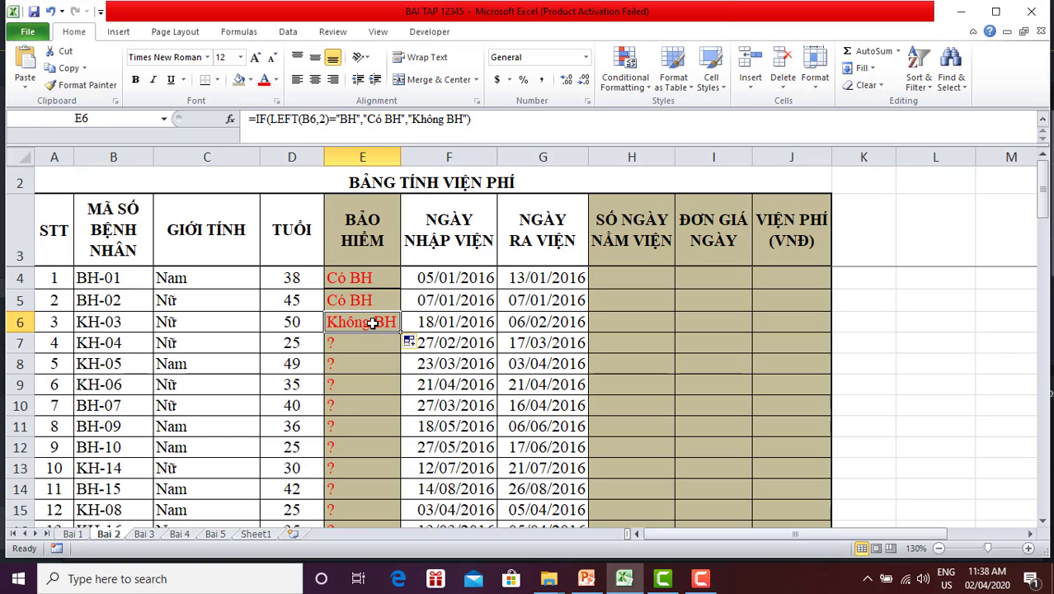
pyautogui.moveTo(402, 333); pyautogui.dragTo(388, 530)
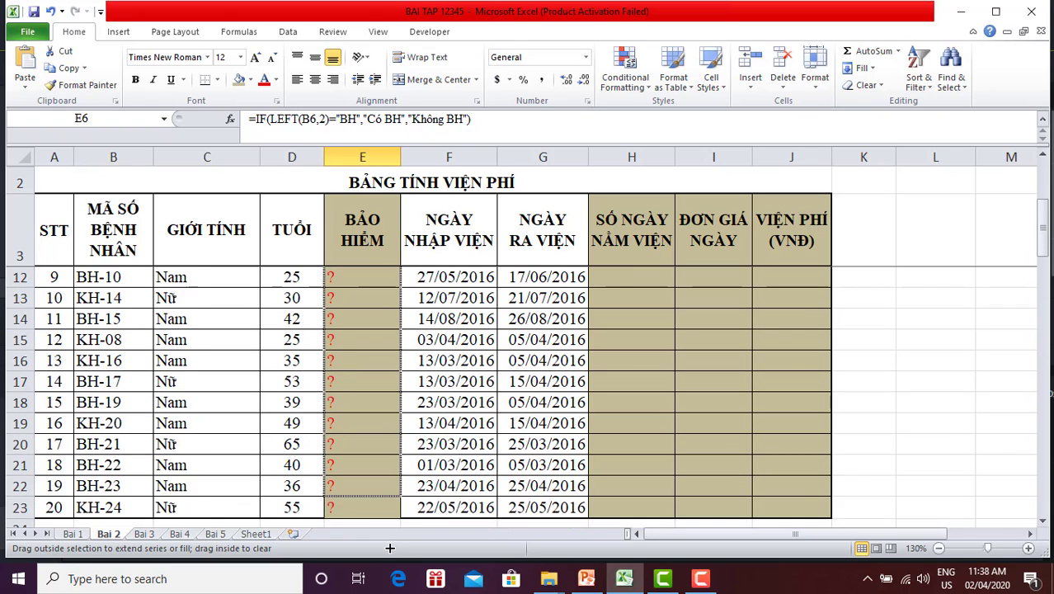
pyautogui.moveTo(389, 530); pyautogui.dragTo(396, 487)
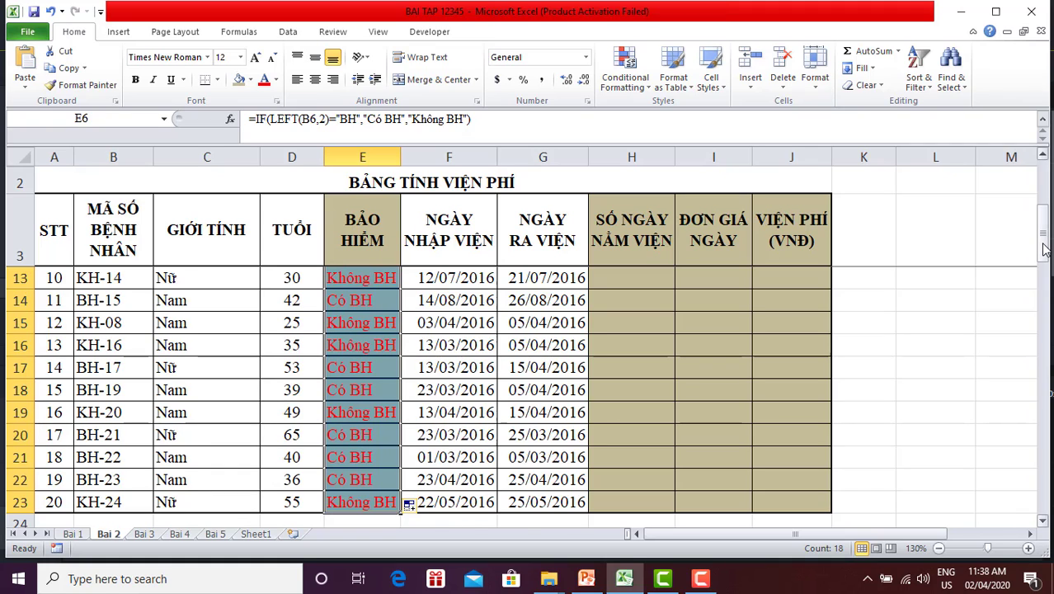
pyautogui.moveTo(1042, 235); pyautogui.dragTo(1043, 188)
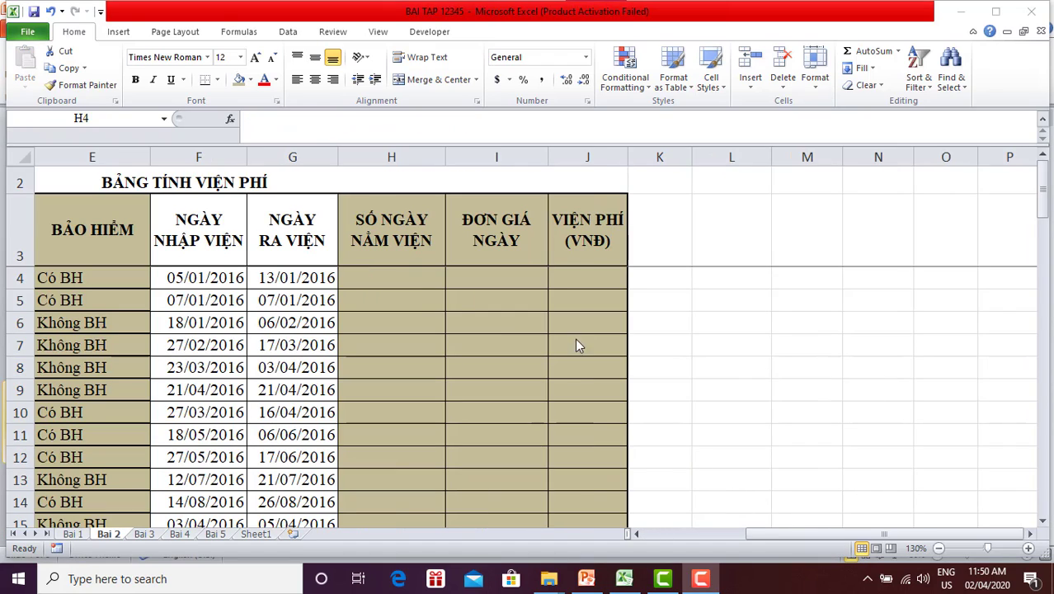
pyautogui.click(396, 278)
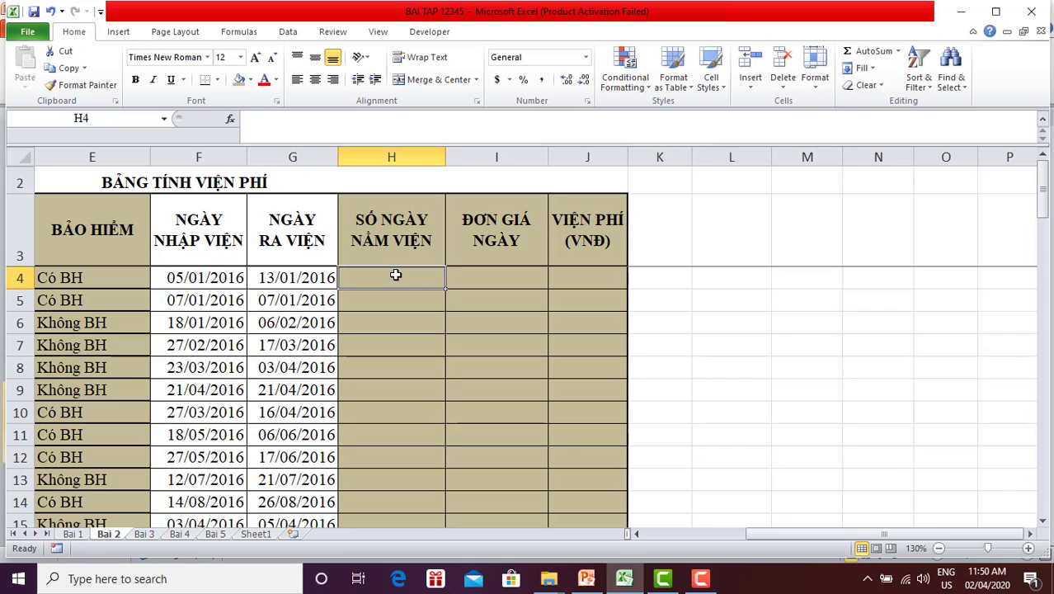
# Enter =G4-F4 in H4, giving 8 days in hospital.
pyautogui.write('=')
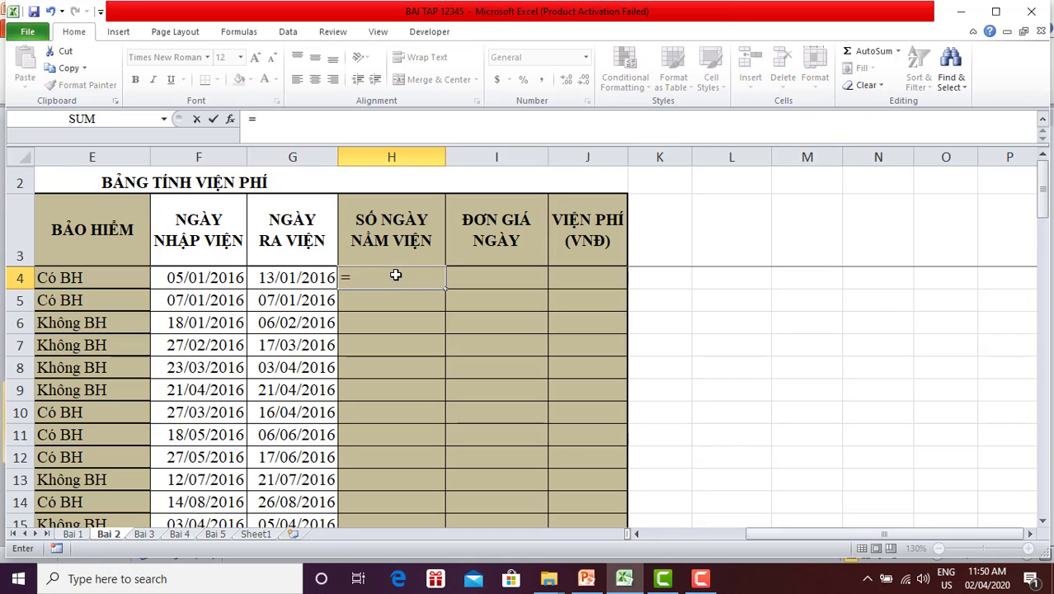
pyautogui.click(289, 281)
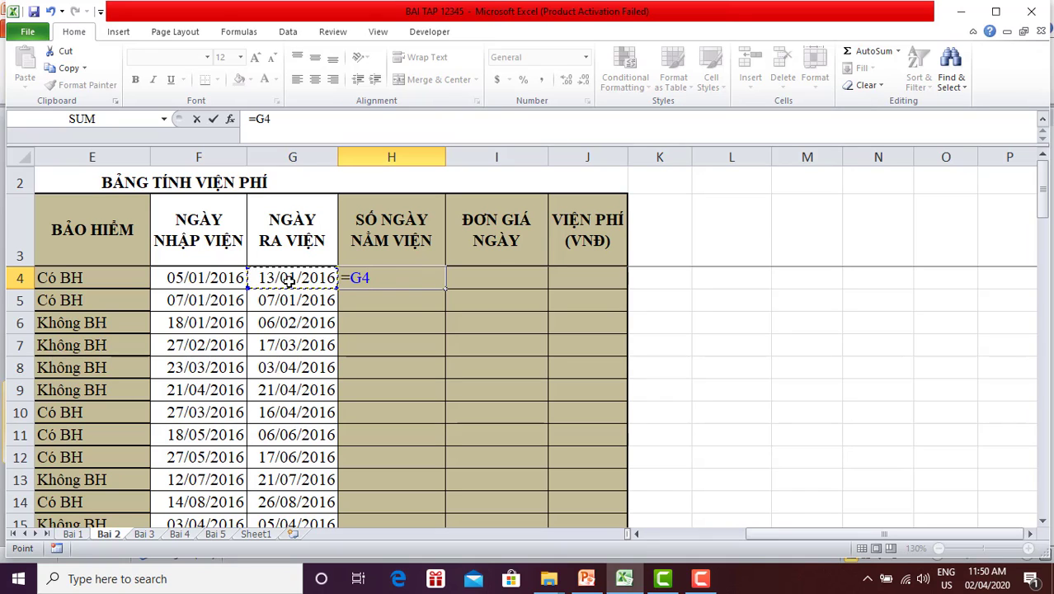
pyautogui.write('-')
pyautogui.click(214, 281)
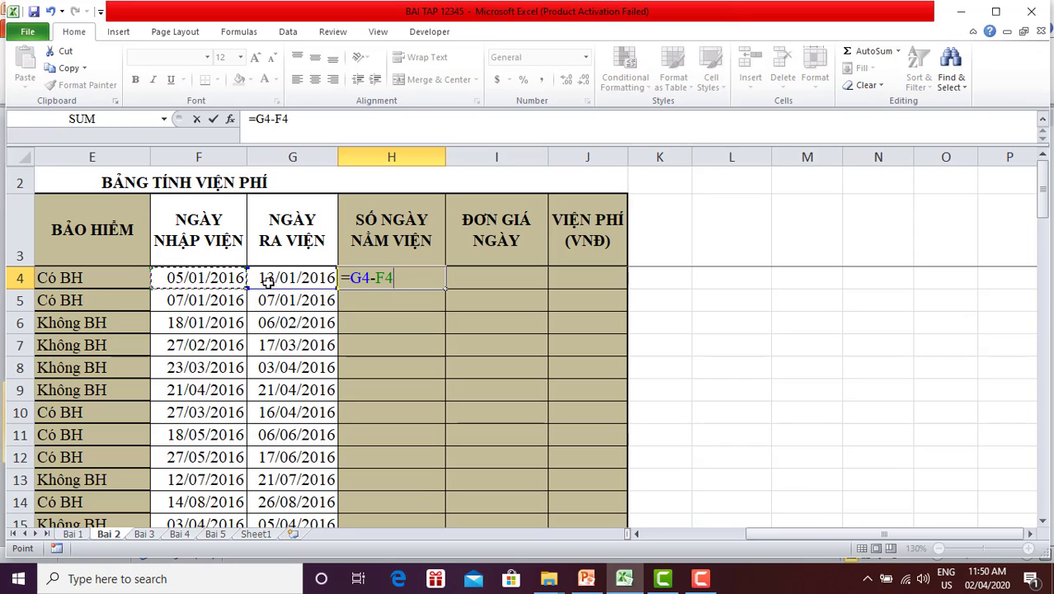
pyautogui.press('Return')
pyautogui.click(384, 280)
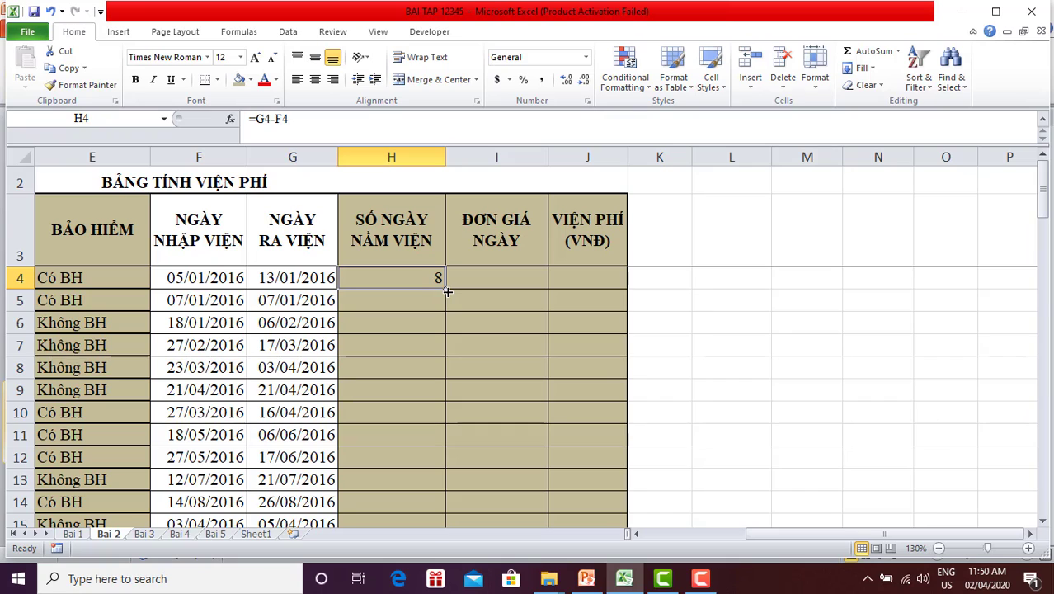
# Copy the day-count formula to H5 and check its dates, which give 0.
pyautogui.moveTo(448, 291); pyautogui.dragTo(446, 307)
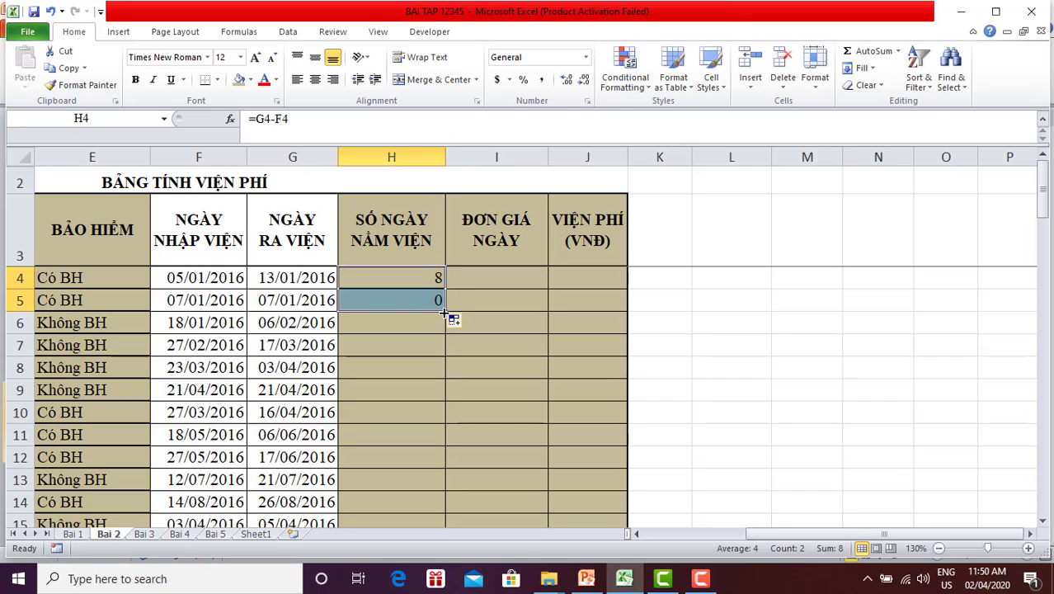
pyautogui.click(215, 302)
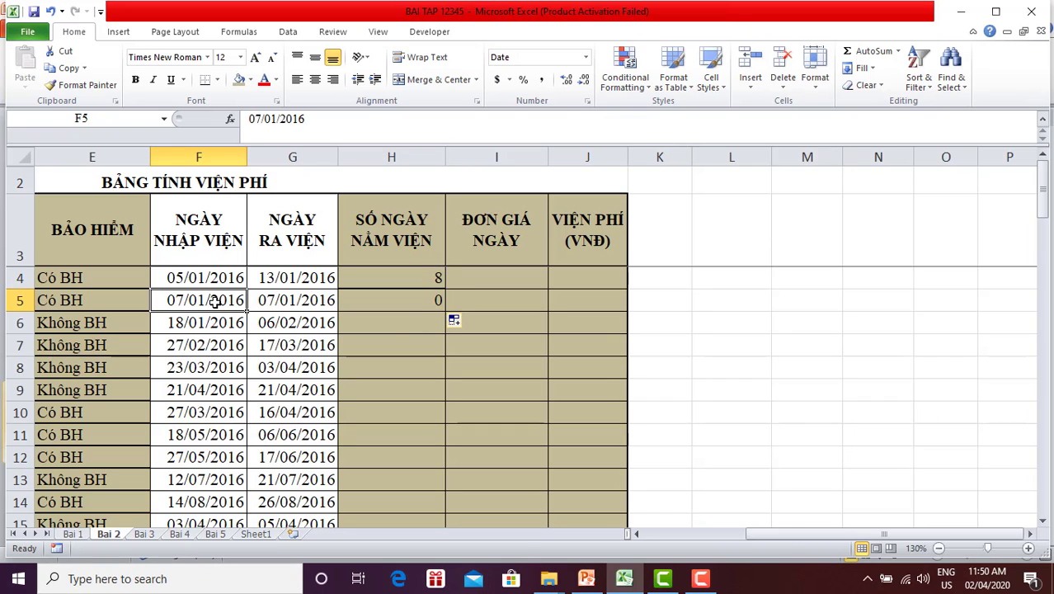
pyautogui.click(279, 305)
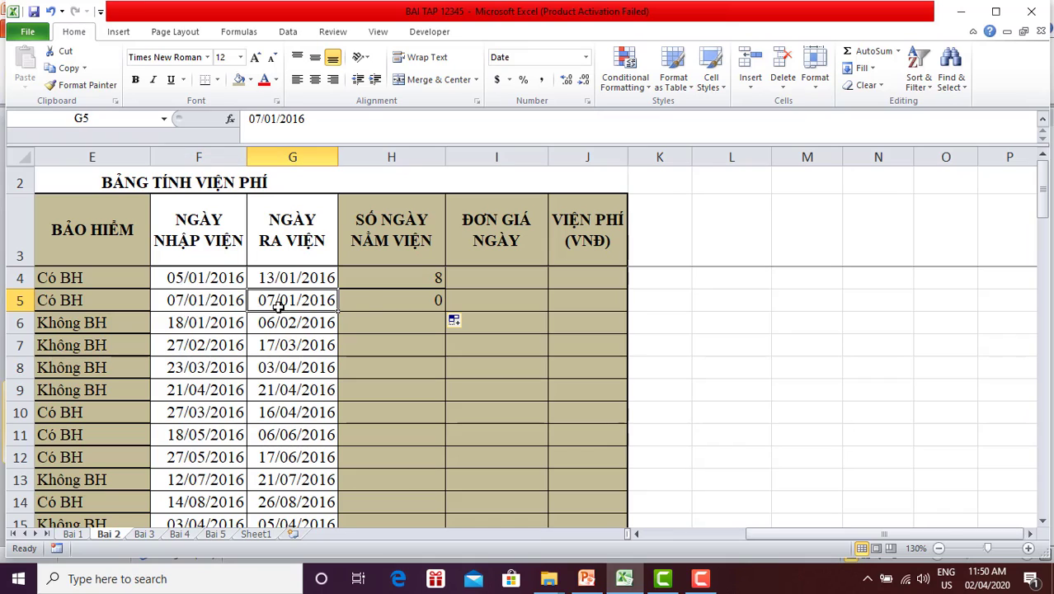
pyautogui.click(372, 304)
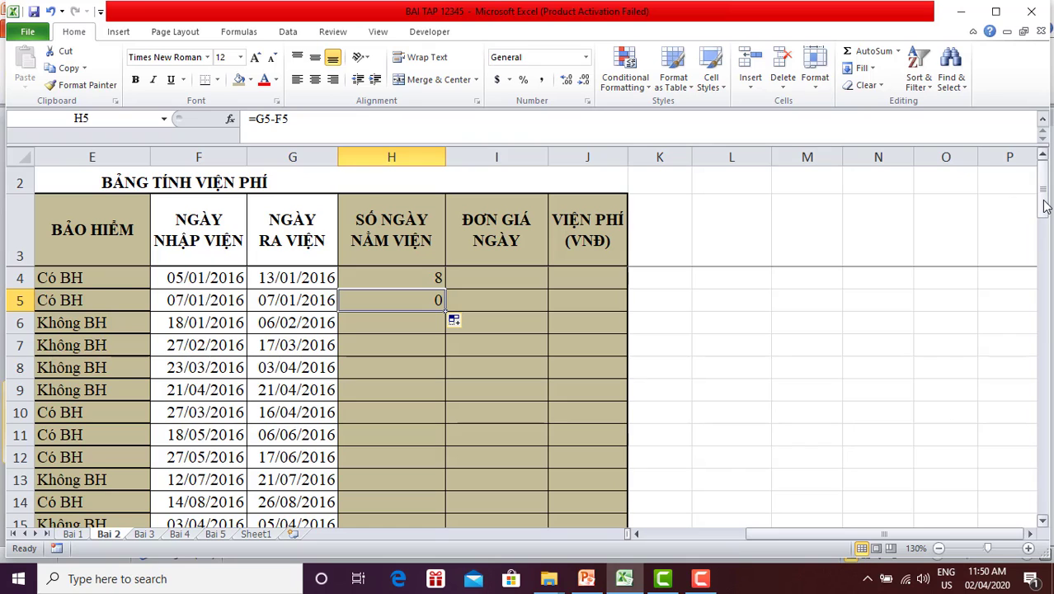
pyautogui.moveTo(1044, 189); pyautogui.dragTo(1045, 272)
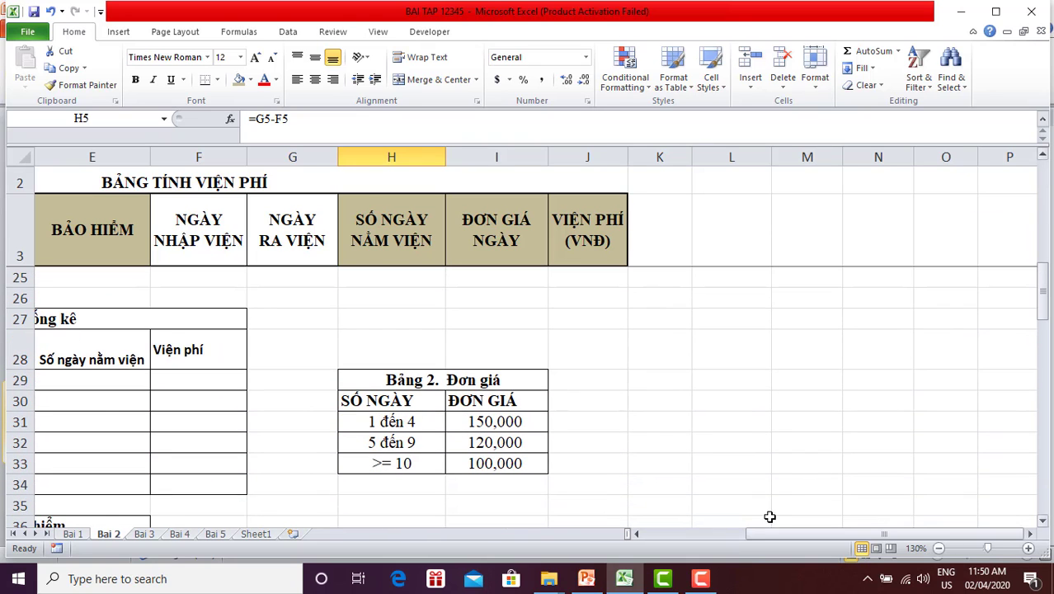
pyautogui.moveTo(767, 538); pyautogui.dragTo(664, 537)
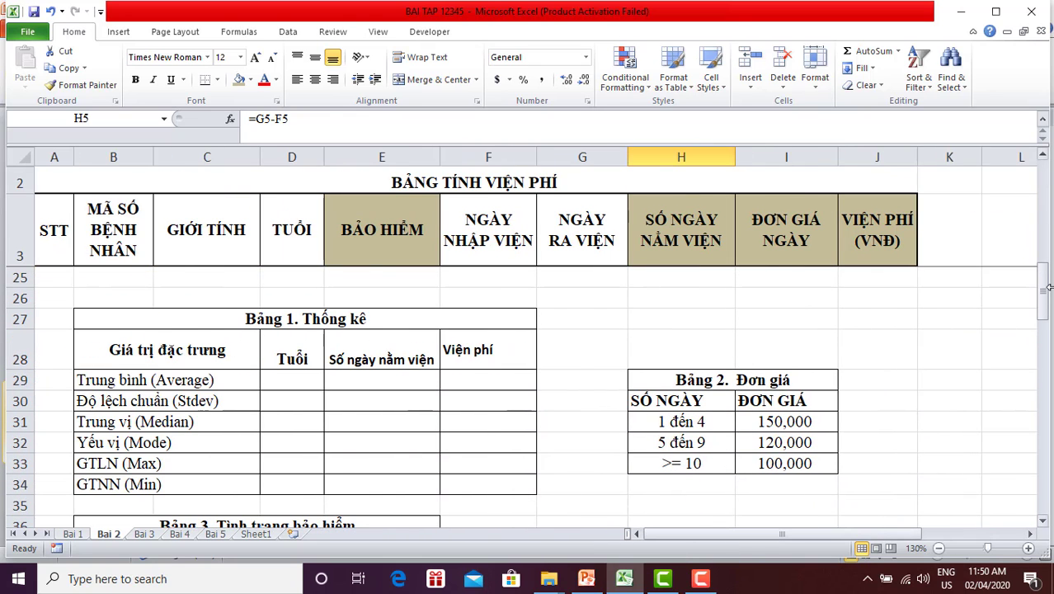
pyautogui.moveTo(1044, 297); pyautogui.dragTo(1044, 414)
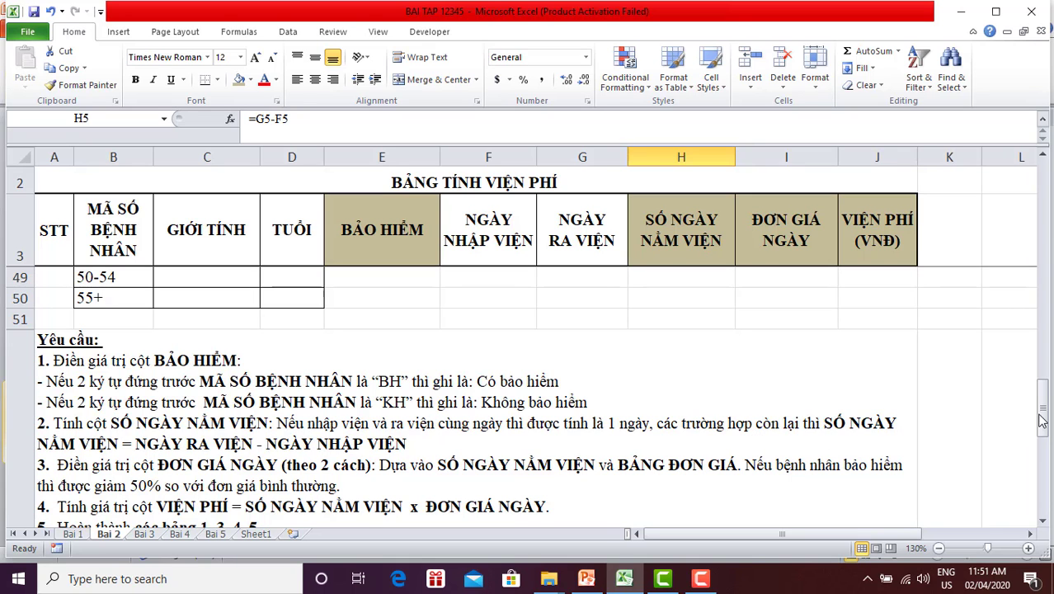
pyautogui.moveTo(1041, 420); pyautogui.dragTo(1042, 185)
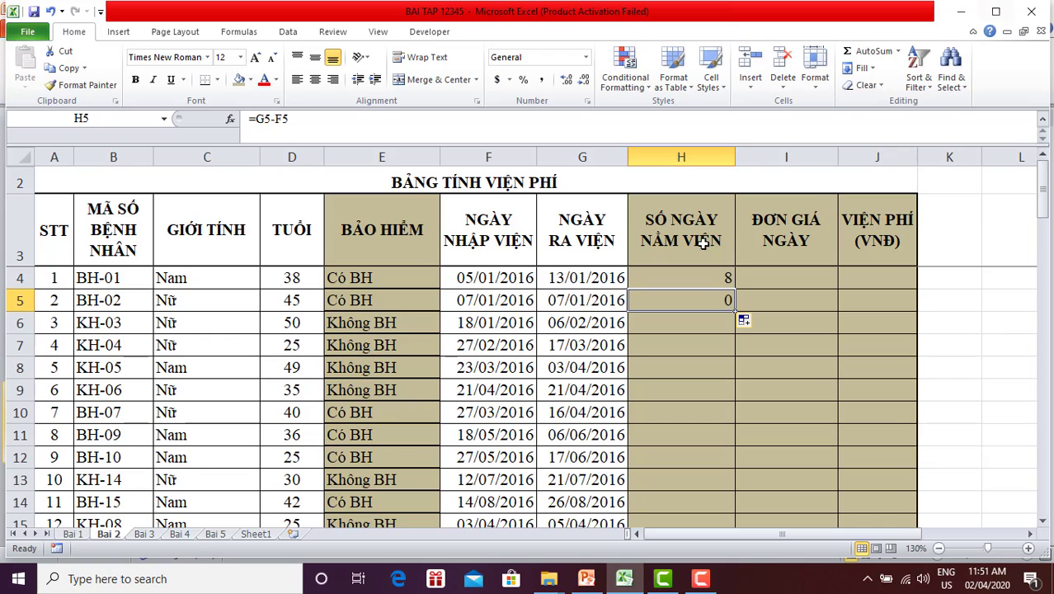
# Rewrite H4 to start =IF(G4=F4,1, so same-day stays count as 1.
pyautogui.click(674, 272)
pyautogui.doubleClick(674, 272)
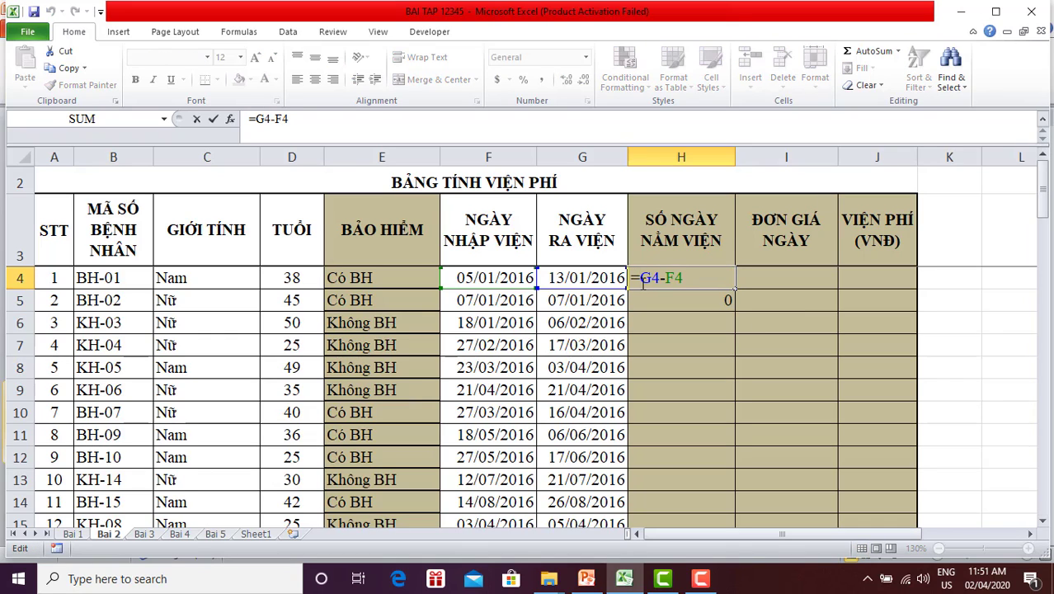
pyautogui.write('if(')
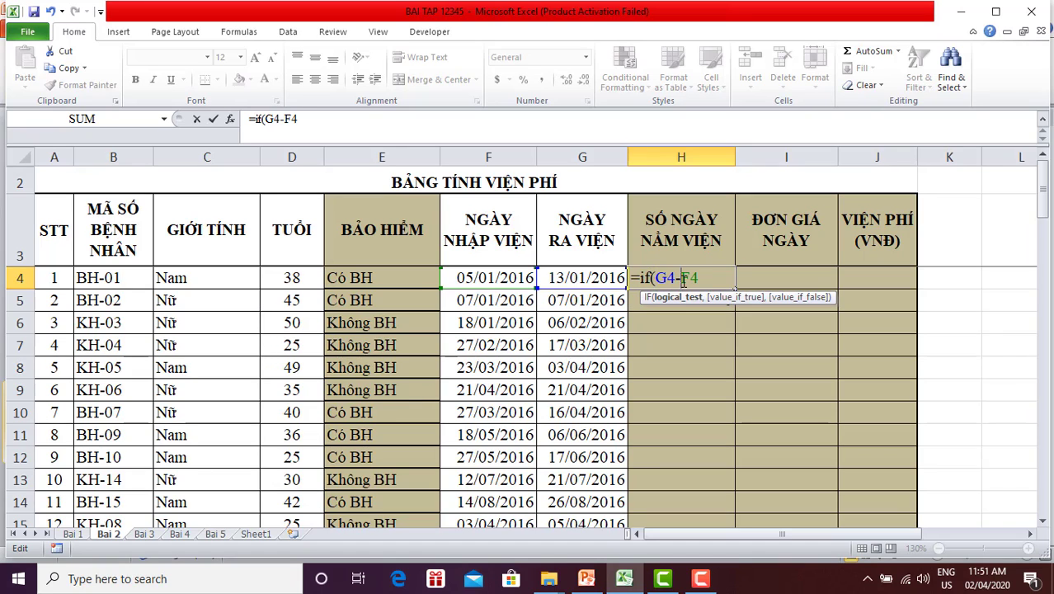
pyautogui.press('BackSpace')
pyautogui.write('=F4')
pyautogui.write(',')
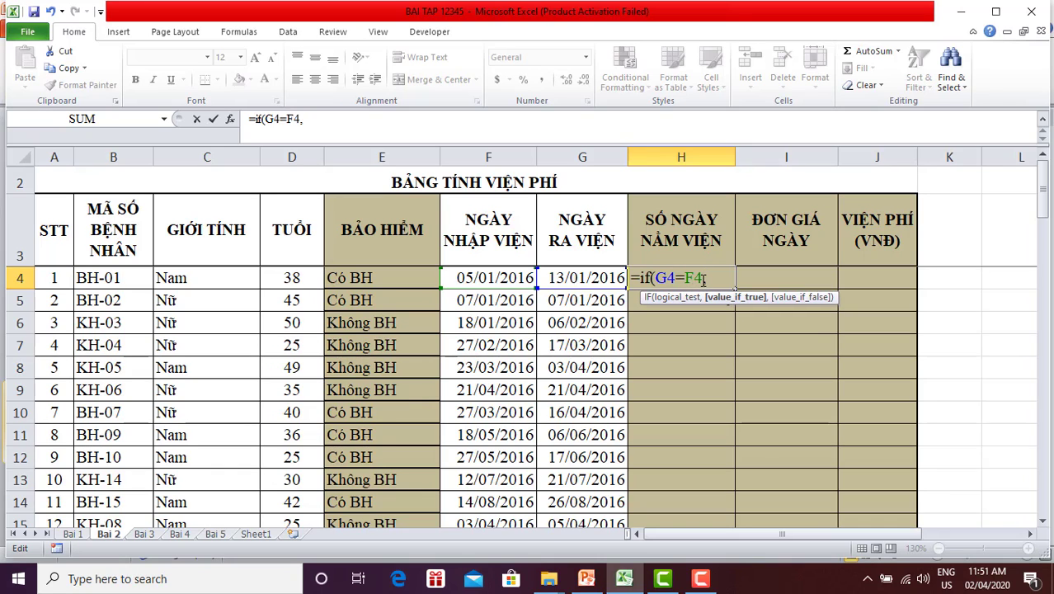
pyautogui.moveTo(703, 278); pyautogui.dragTo(656, 280)
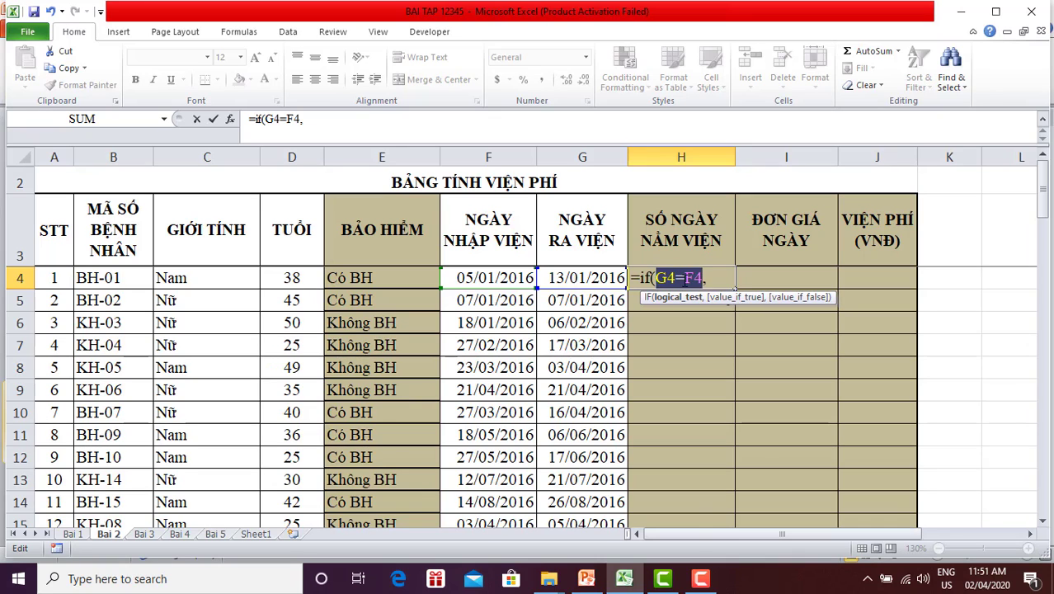
pyautogui.click(707, 280)
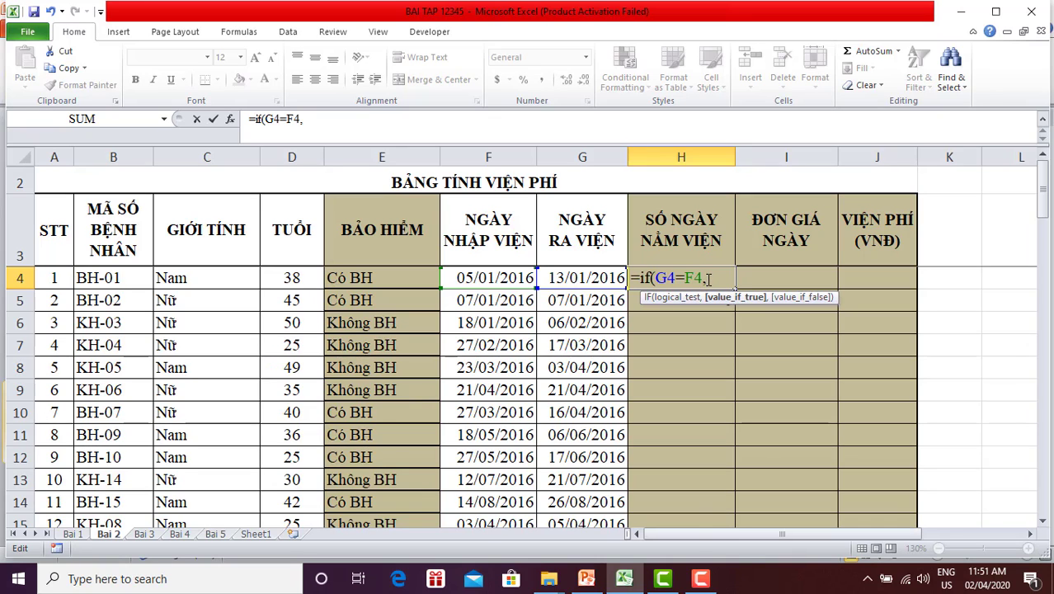
pyautogui.write('1,')
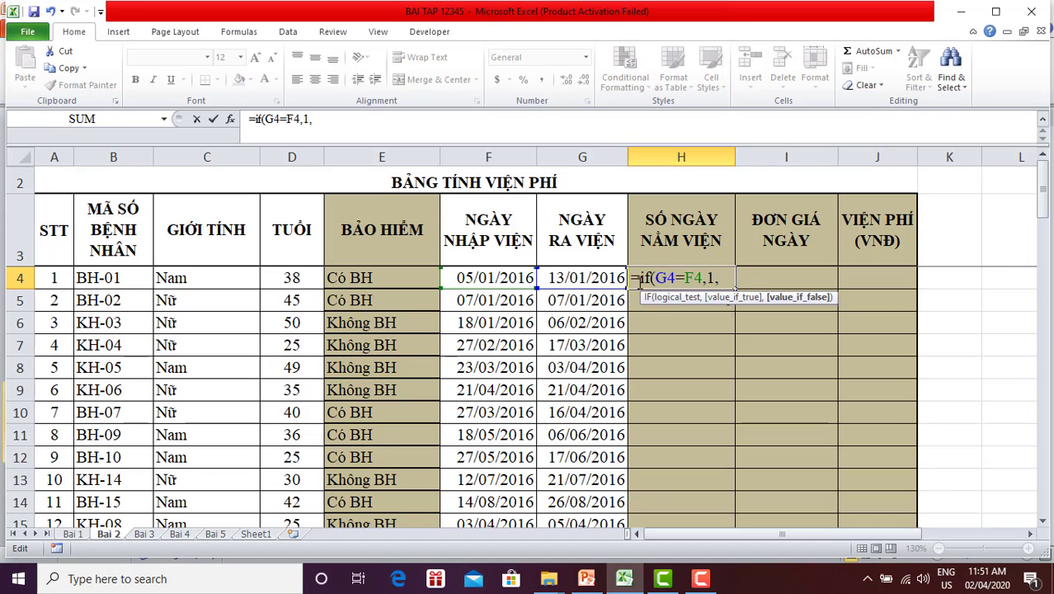
# Finish the H4 formula with G4-F4 as the otherwise value: =IF(G4=F4,1,G4-F4).
pyautogui.moveTo(658, 278); pyautogui.dragTo(703, 280)
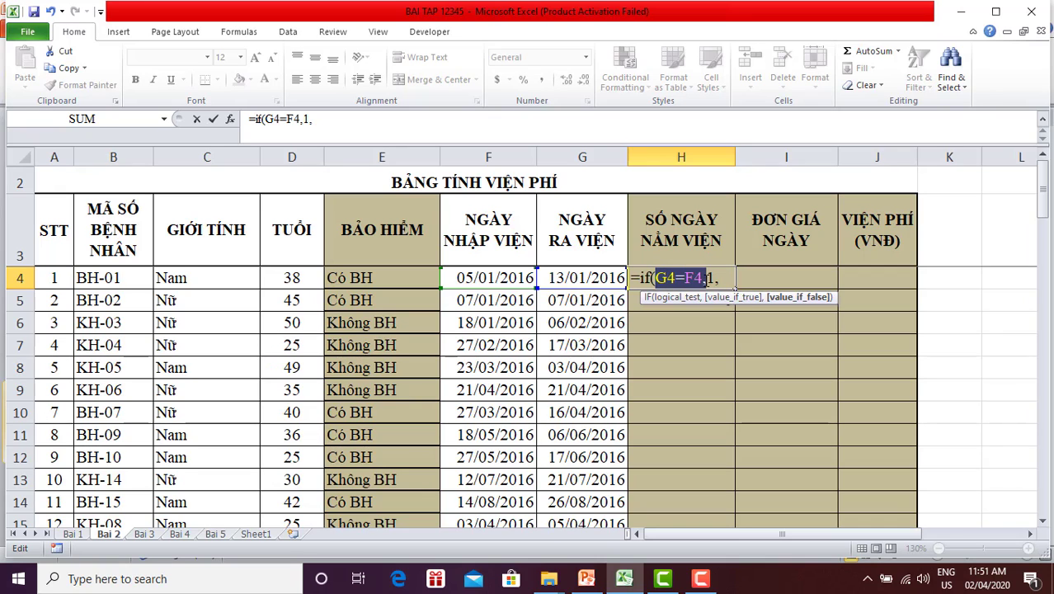
pyautogui.click(723, 278)
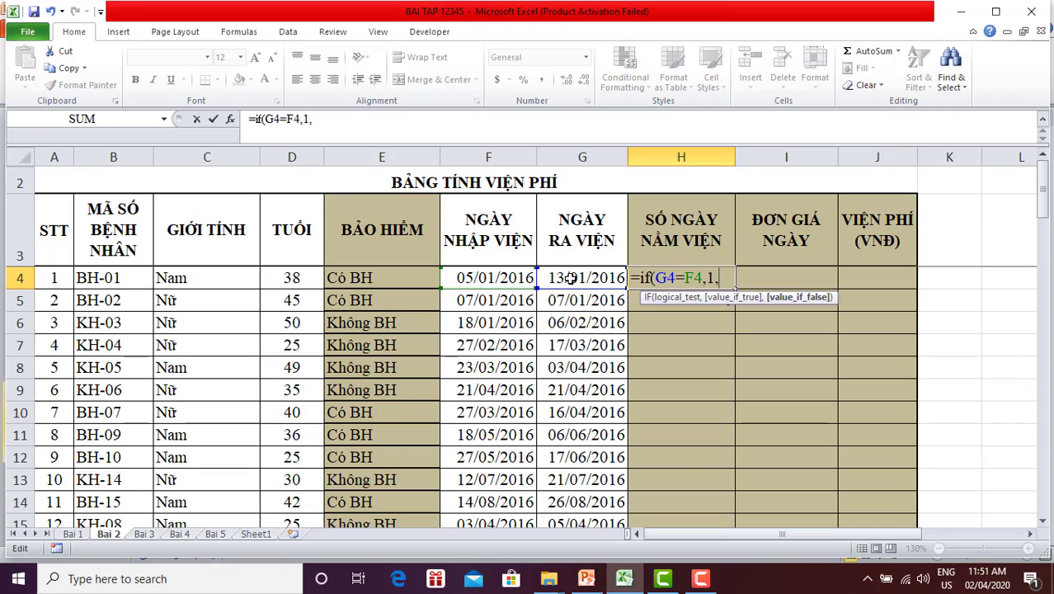
pyautogui.click(570, 278)
pyautogui.write('-')
pyautogui.click(489, 280)
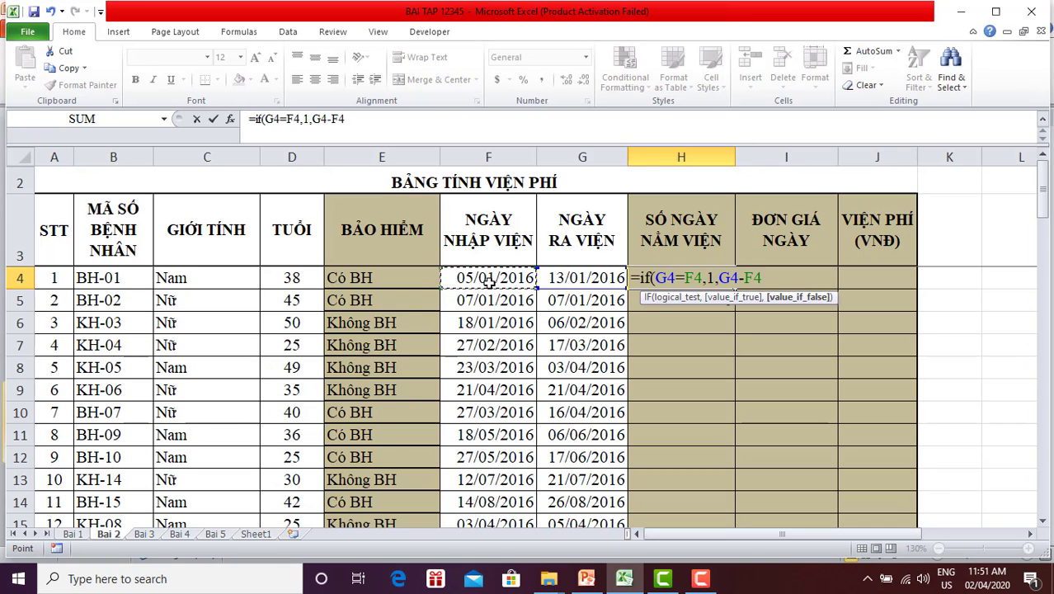
pyautogui.write(')')
pyautogui.press('Return')
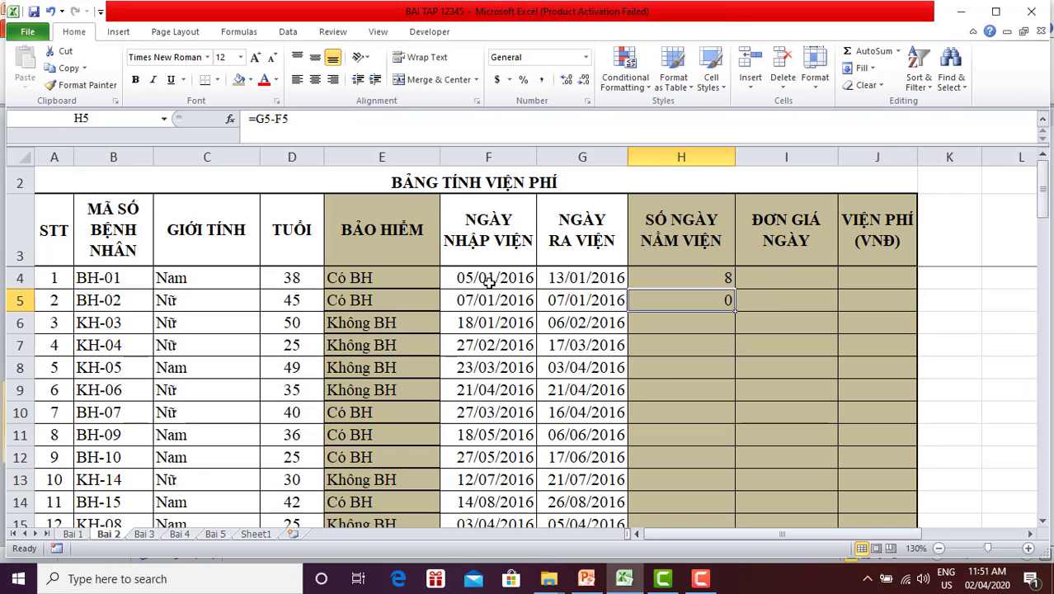
pyautogui.click(670, 275)
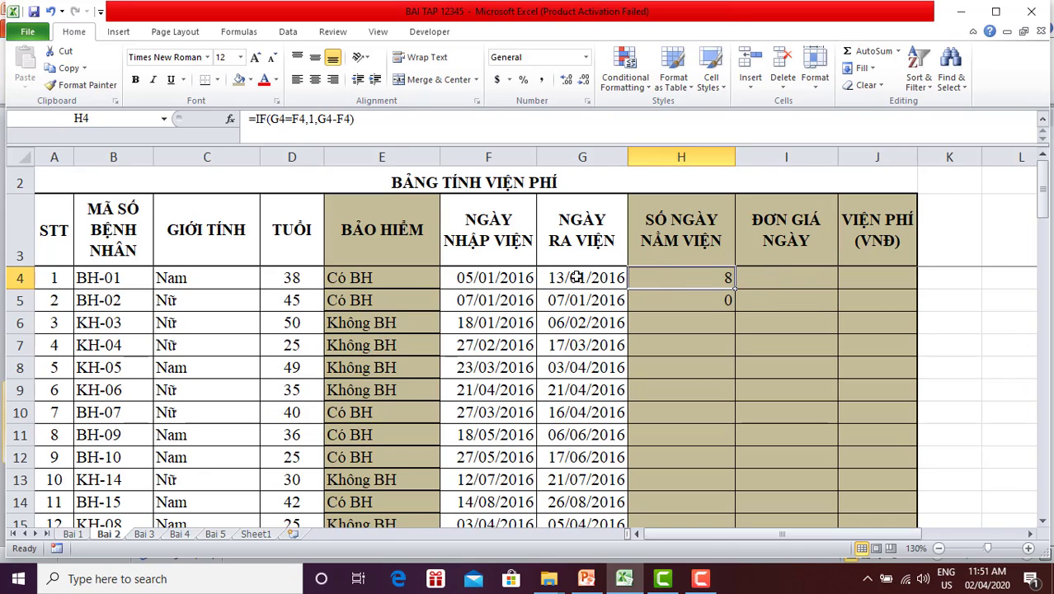
# Copy the H4 IF formula into H5 and compare it with row 5's dates.
pyautogui.moveTo(577, 277); pyautogui.dragTo(500, 283)
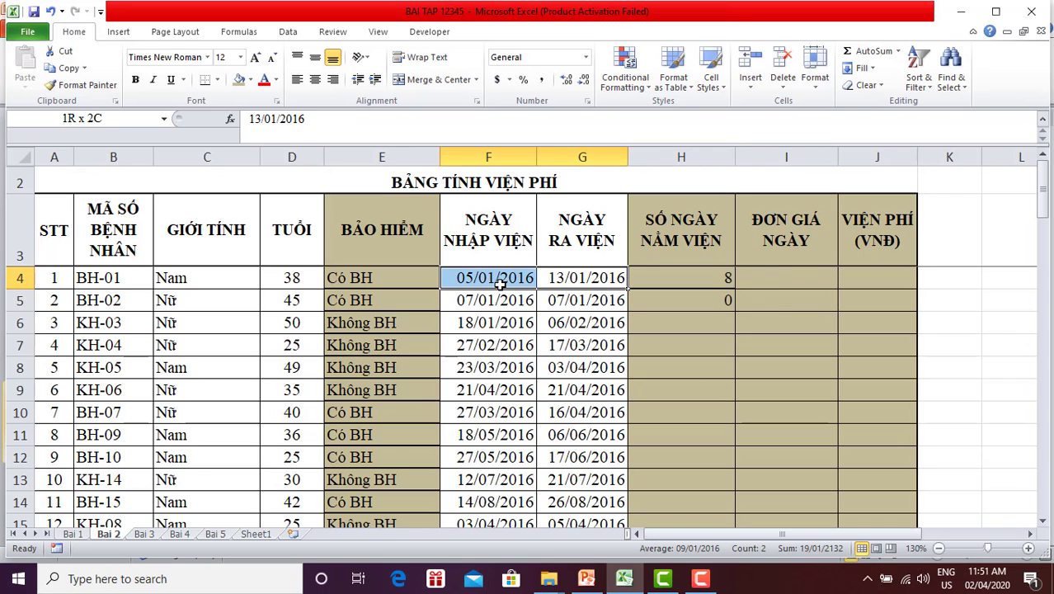
pyautogui.click(693, 279)
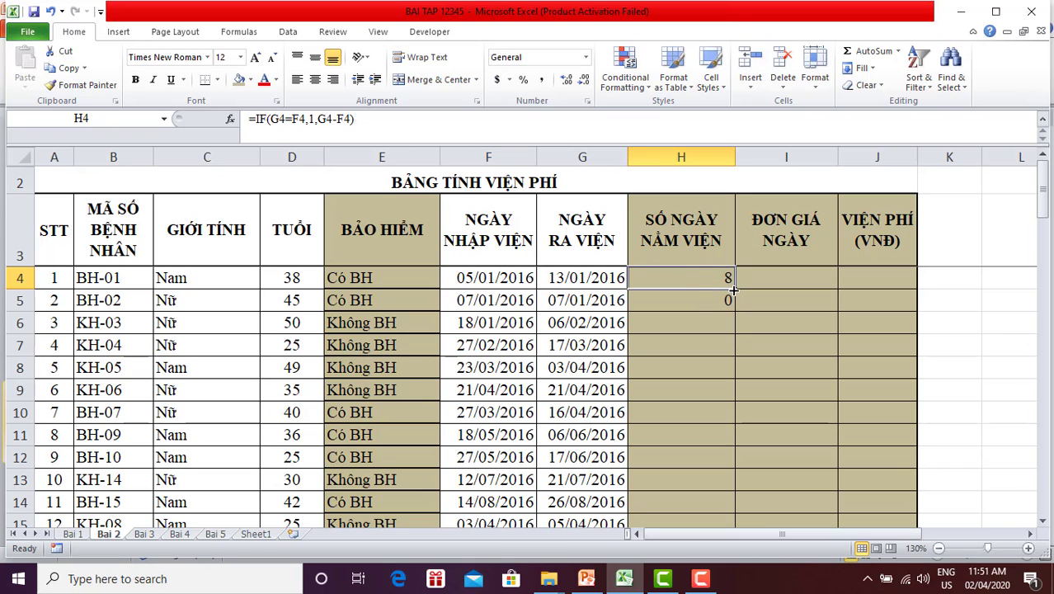
pyautogui.moveTo(732, 288); pyautogui.dragTo(734, 307)
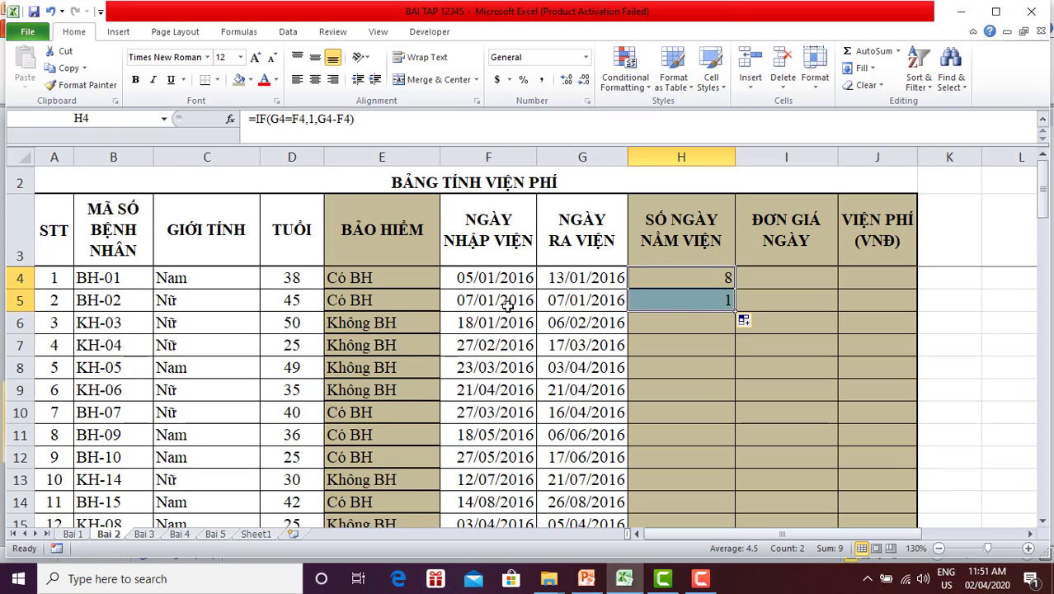
pyautogui.moveTo(508, 305); pyautogui.dragTo(540, 304)
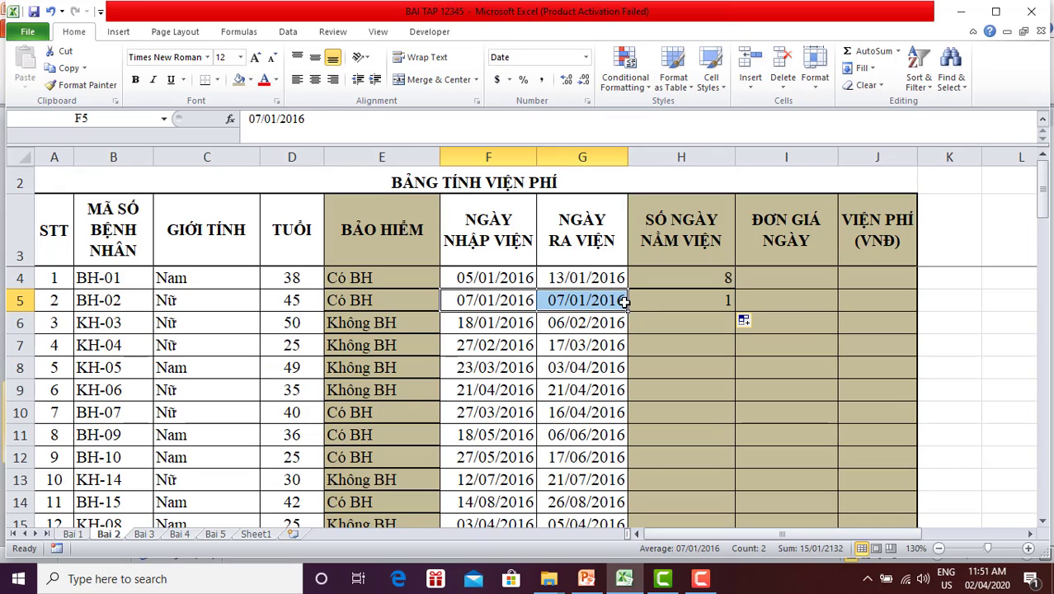
pyautogui.click(670, 302)
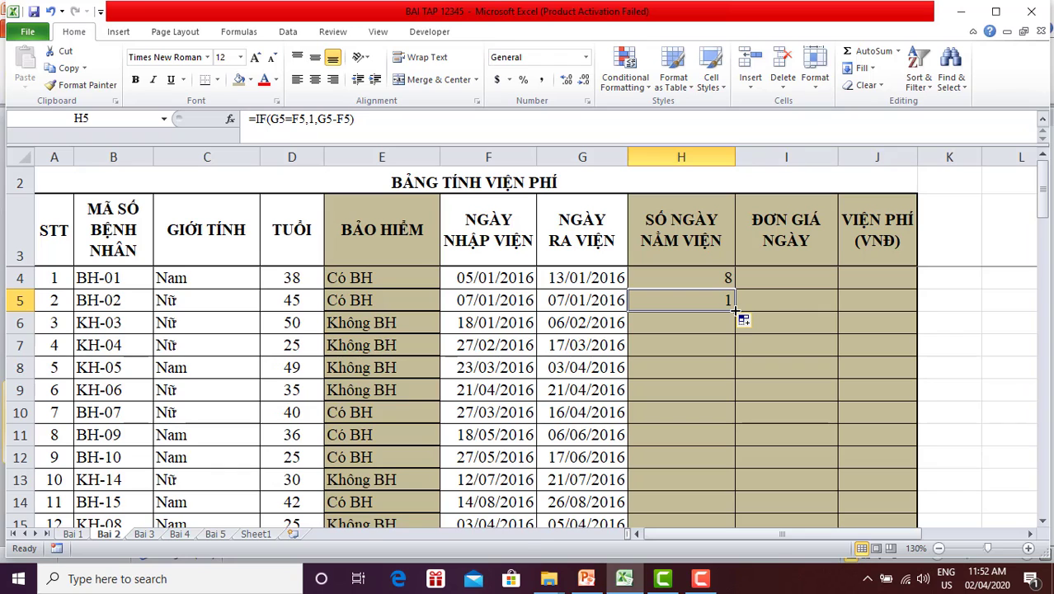
# Fill the day-count formula down column H to row 23.
pyautogui.moveTo(737, 310); pyautogui.dragTo(731, 556)
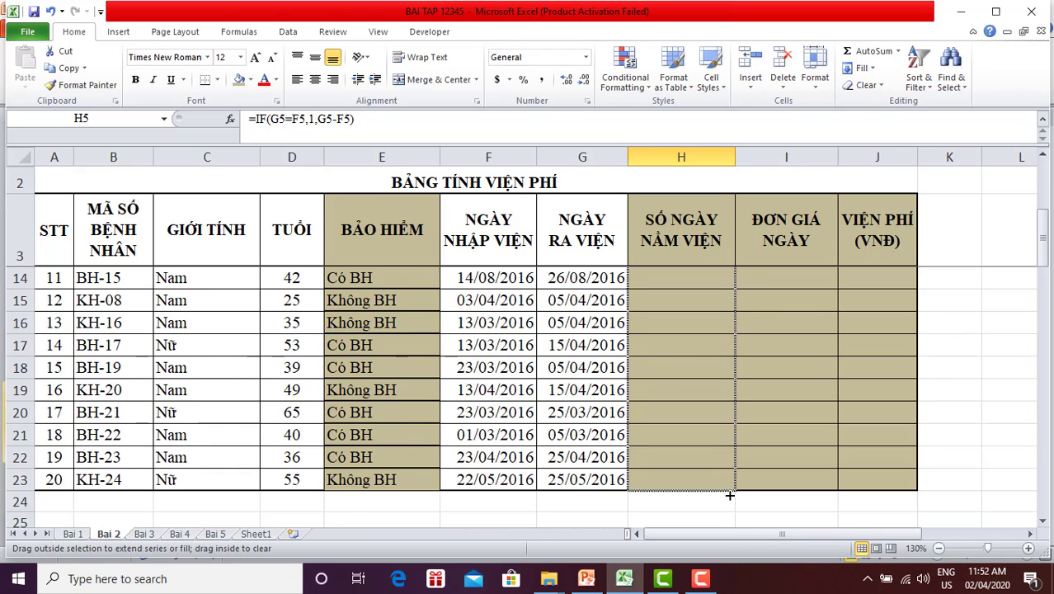
pyautogui.moveTo(731, 556); pyautogui.dragTo(730, 493)
pyautogui.click(949, 464)
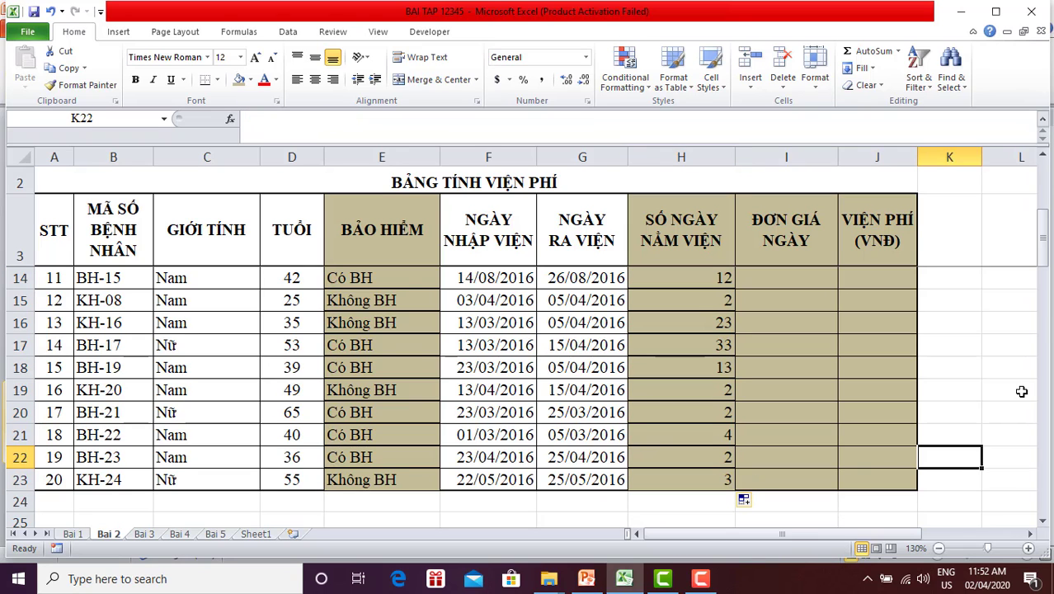
pyautogui.moveTo(1046, 258); pyautogui.dragTo(1044, 191)
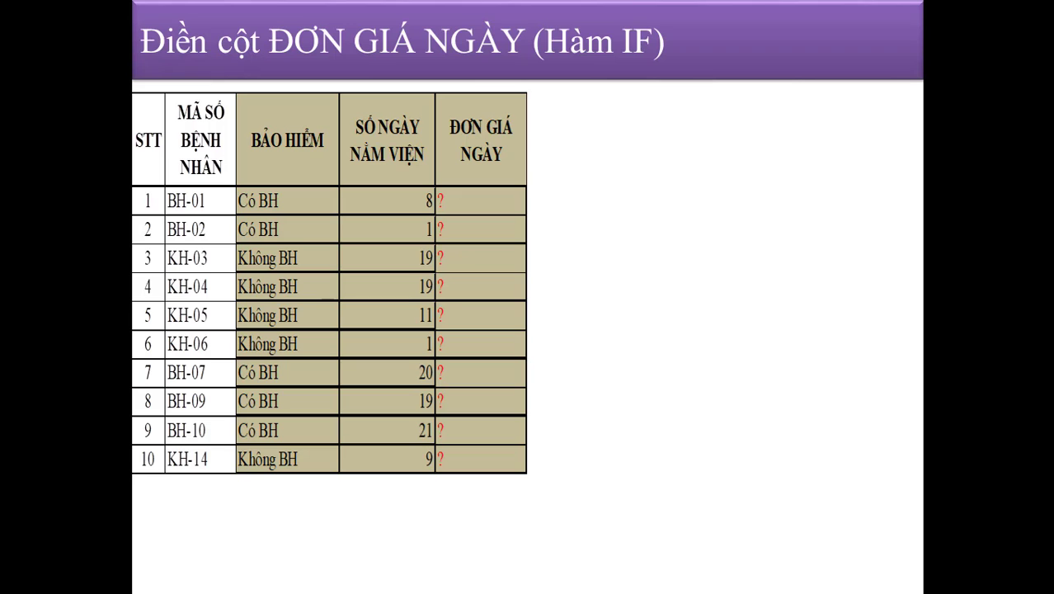
# Reveal the daily-rate rules, the Bảng 2 price table and the 5/10 number line with rates.
pyautogui.click(566, 273)
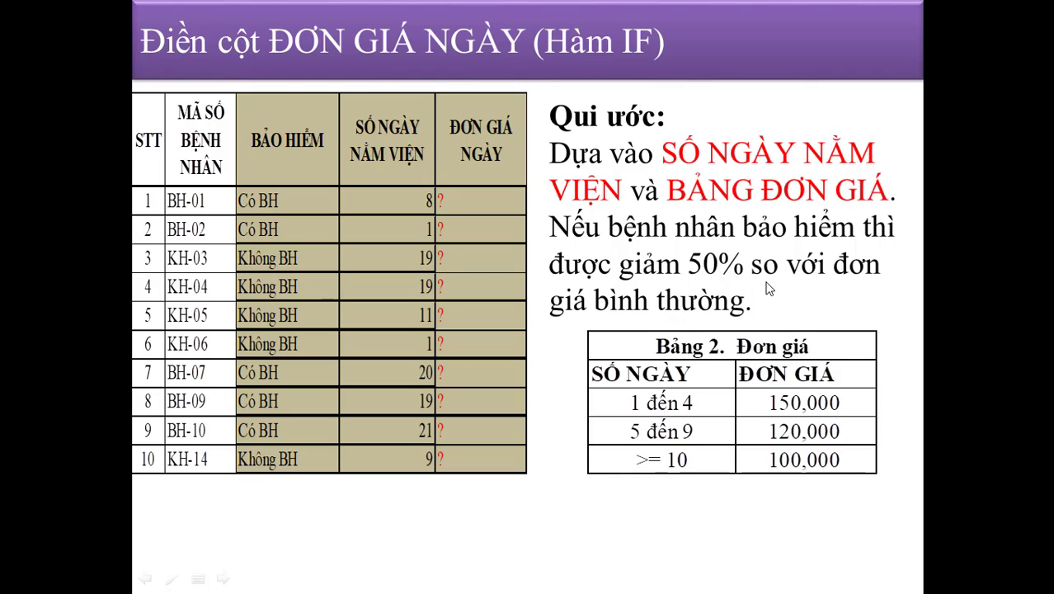
pyautogui.click(567, 507)
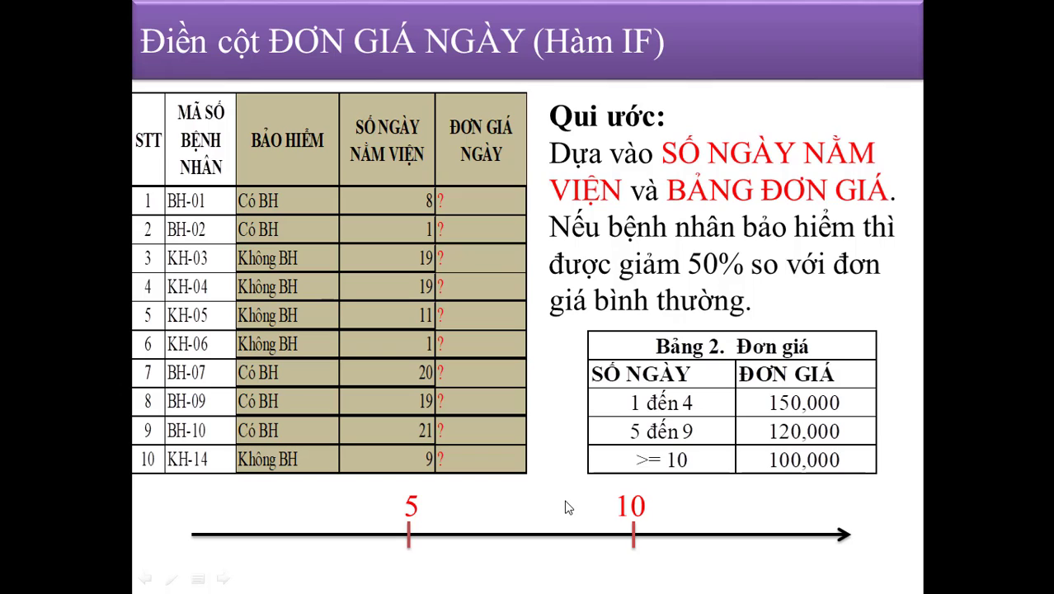
pyautogui.click(567, 508)
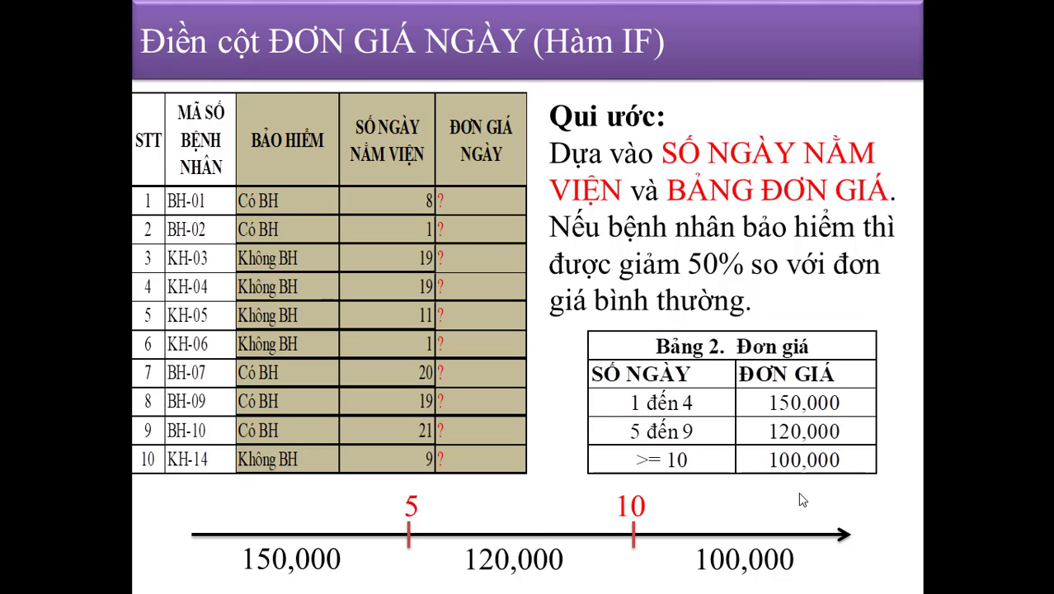
# End the slideshow, return to Excel and select cell I4.
pyautogui.press('Escape')
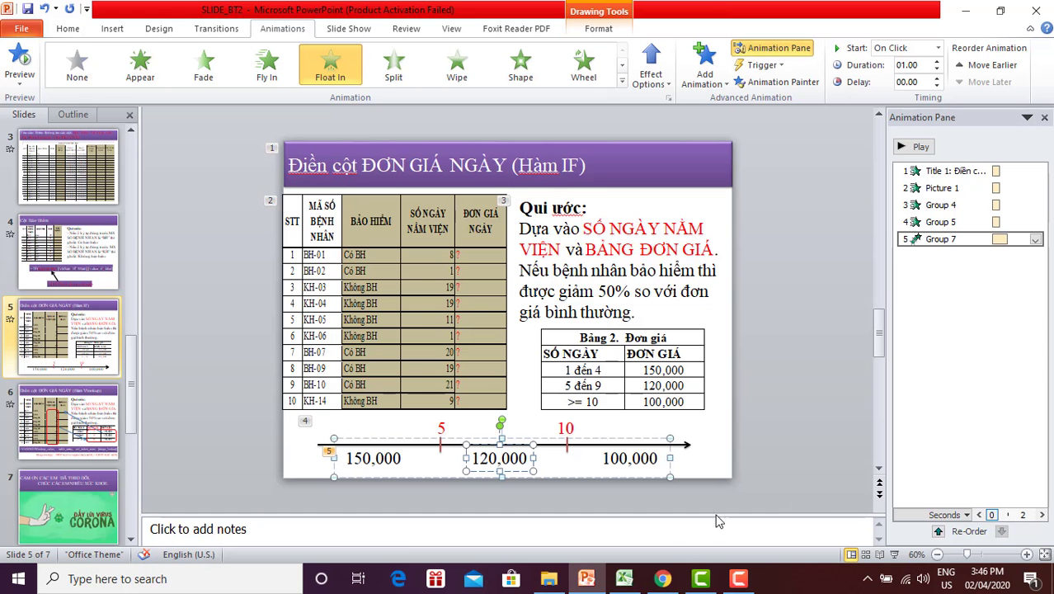
pyautogui.click(625, 582)
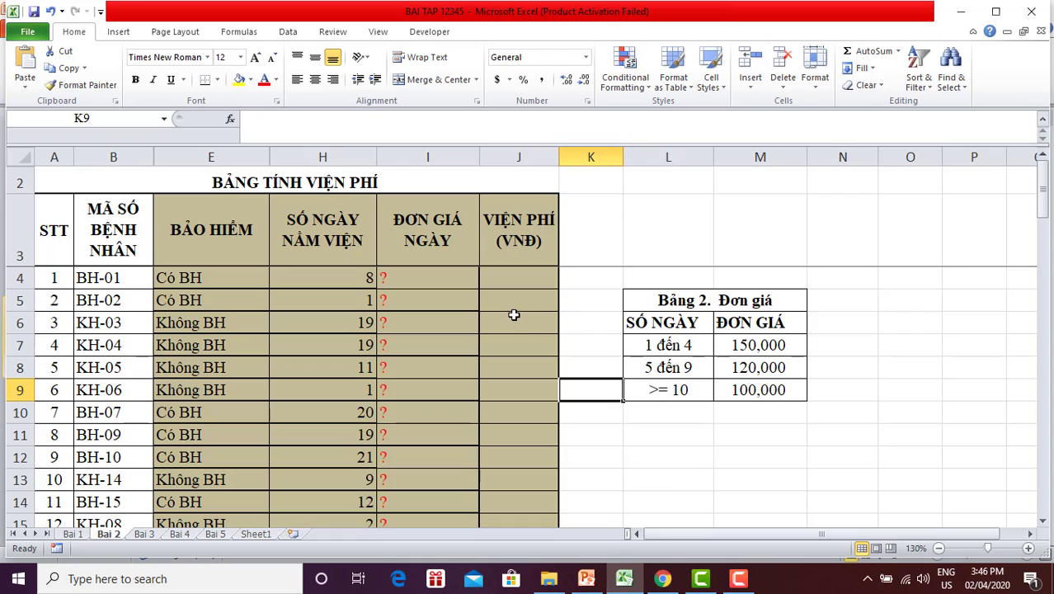
pyautogui.click(427, 277)
# Enter =IF(H4<5,150000,IF(H4<10,120000,100000)) in I4, giving 120000 for the 8-day stay.
pyautogui.write('=')
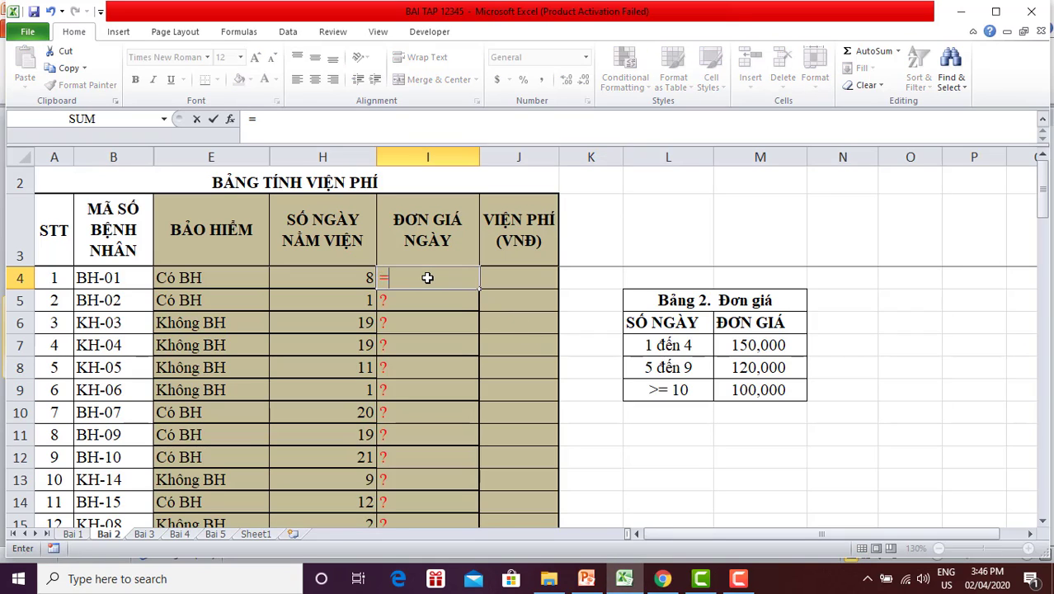
pyautogui.write('if')
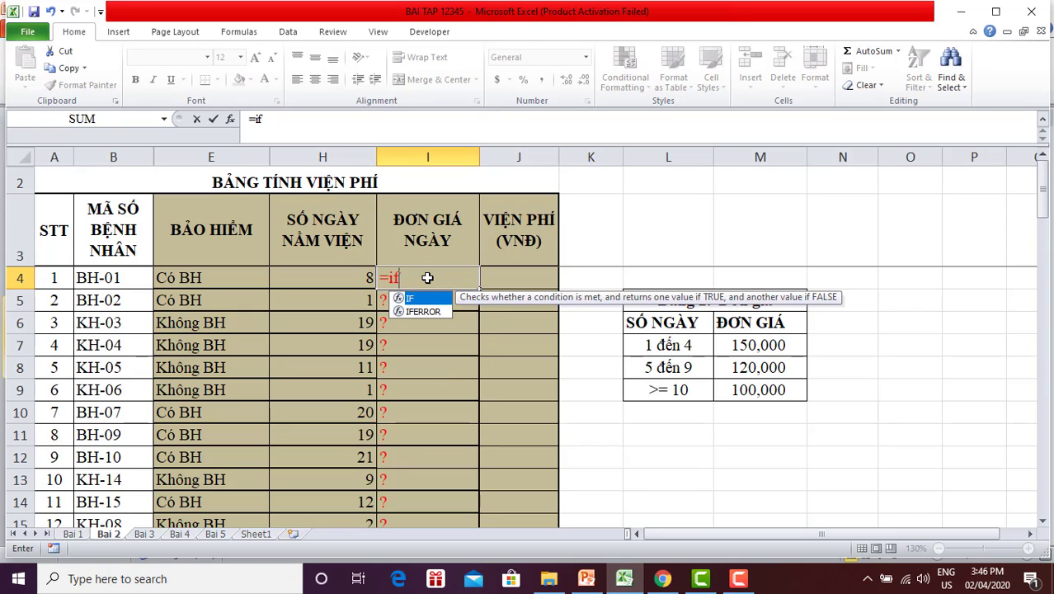
pyautogui.write('(')
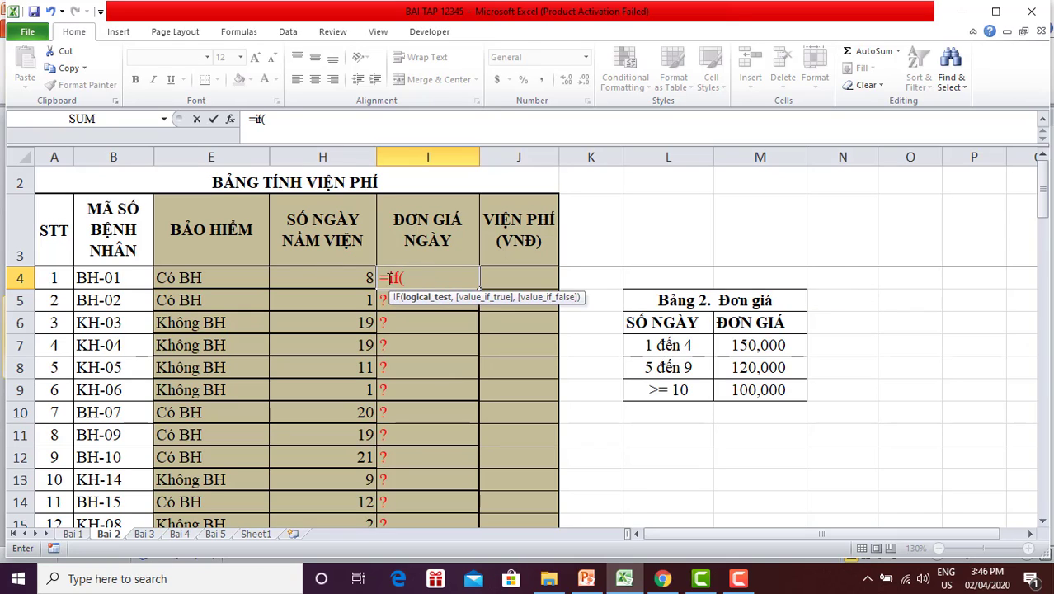
pyautogui.click(310, 282)
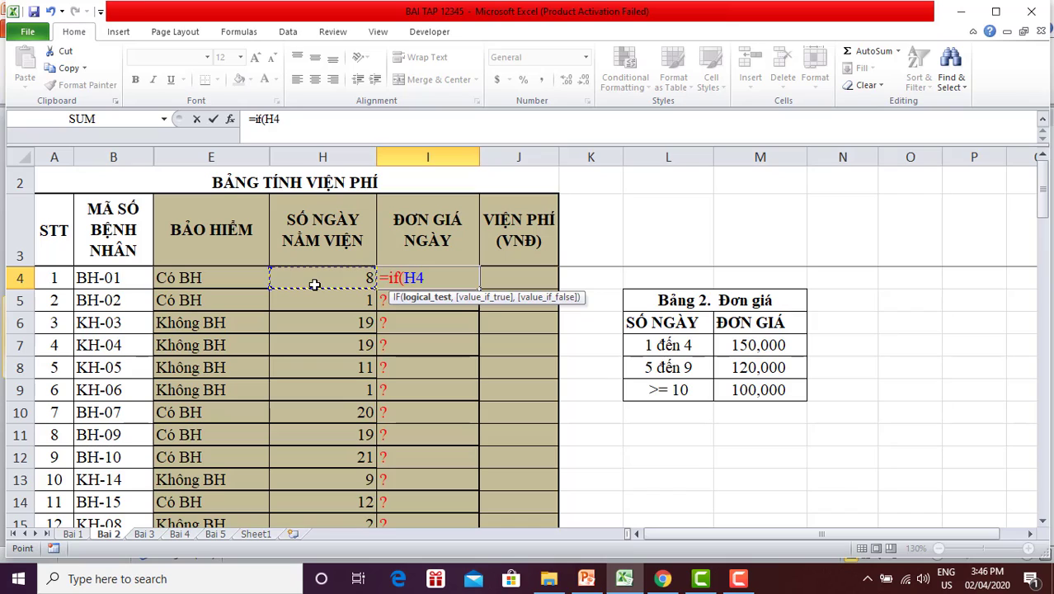
pyautogui.write('<5')
pyautogui.write(',10')
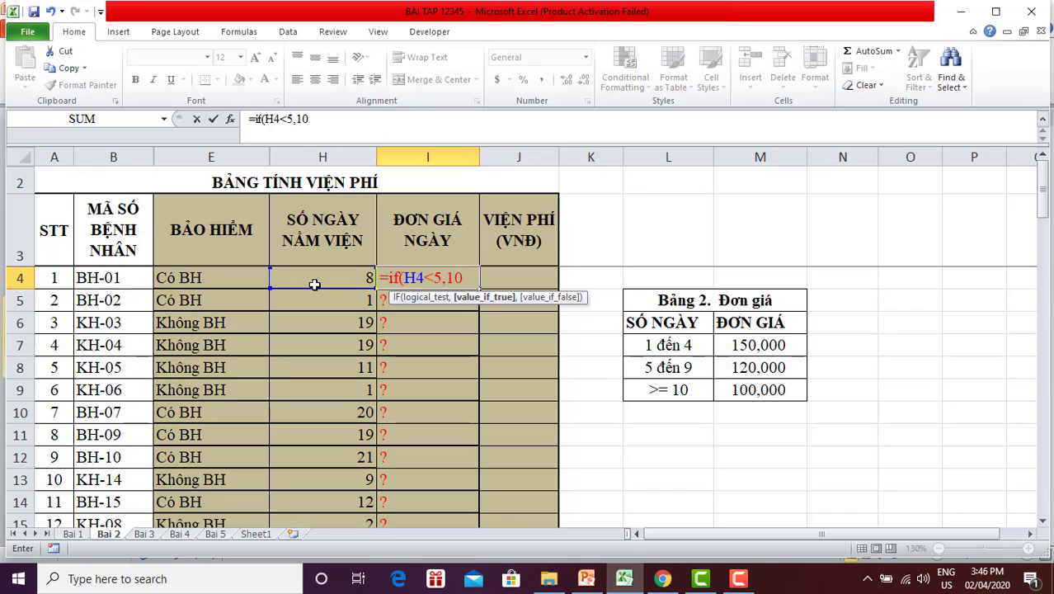
pyautogui.press('BackSpace')
pyautogui.write('500')
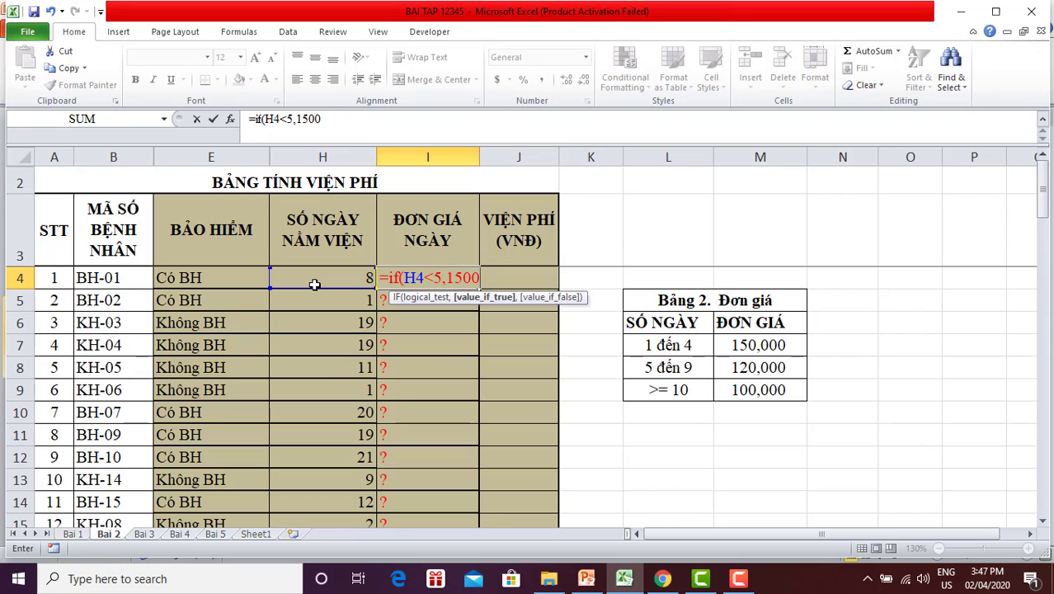
pyautogui.write('00')
pyautogui.write(',if')
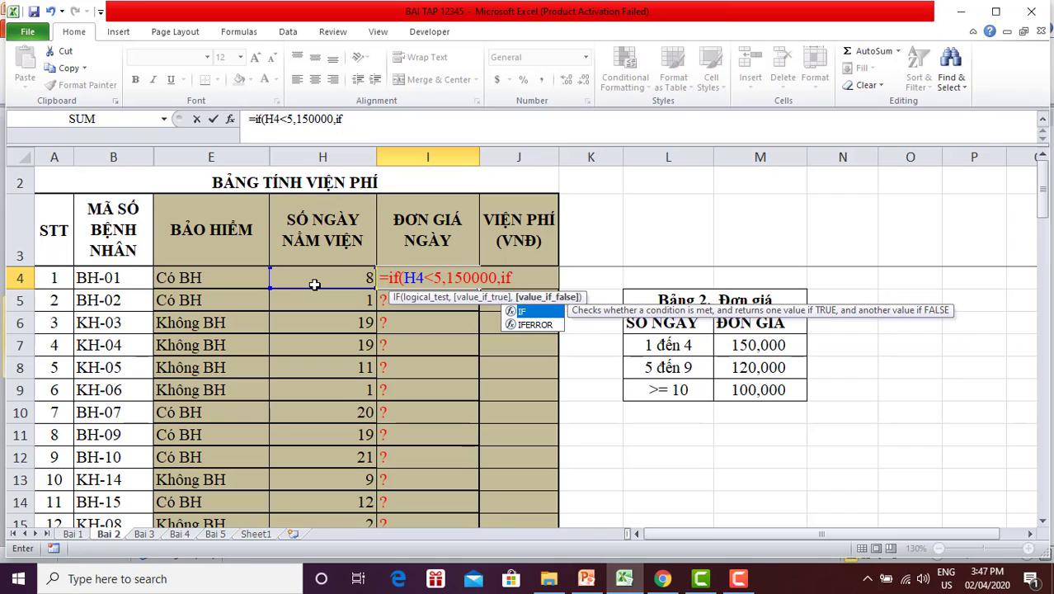
pyautogui.write('(')
pyautogui.click(288, 275)
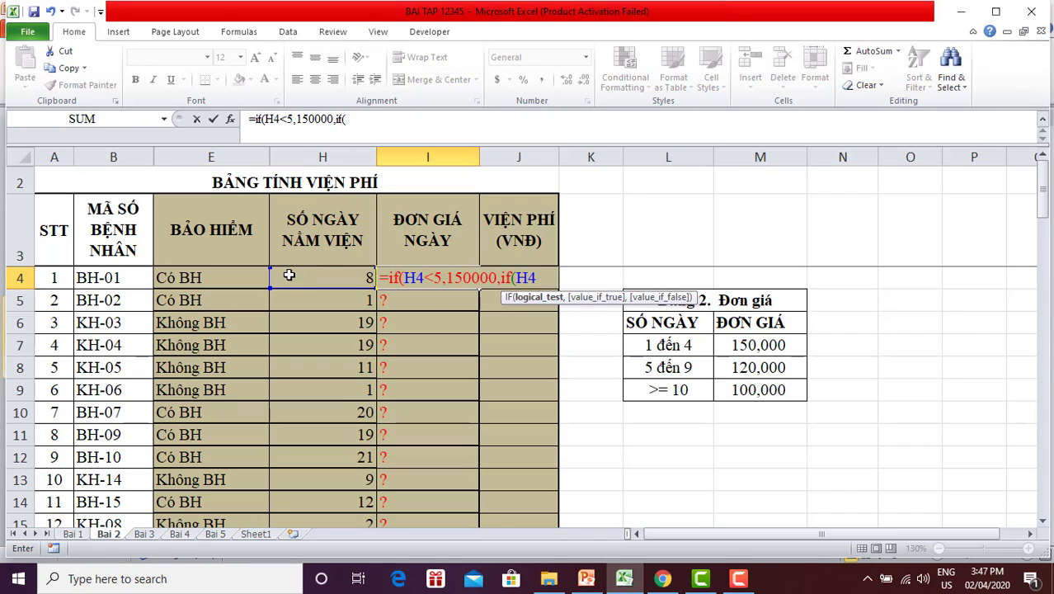
pyautogui.write('<')
pyautogui.write('10')
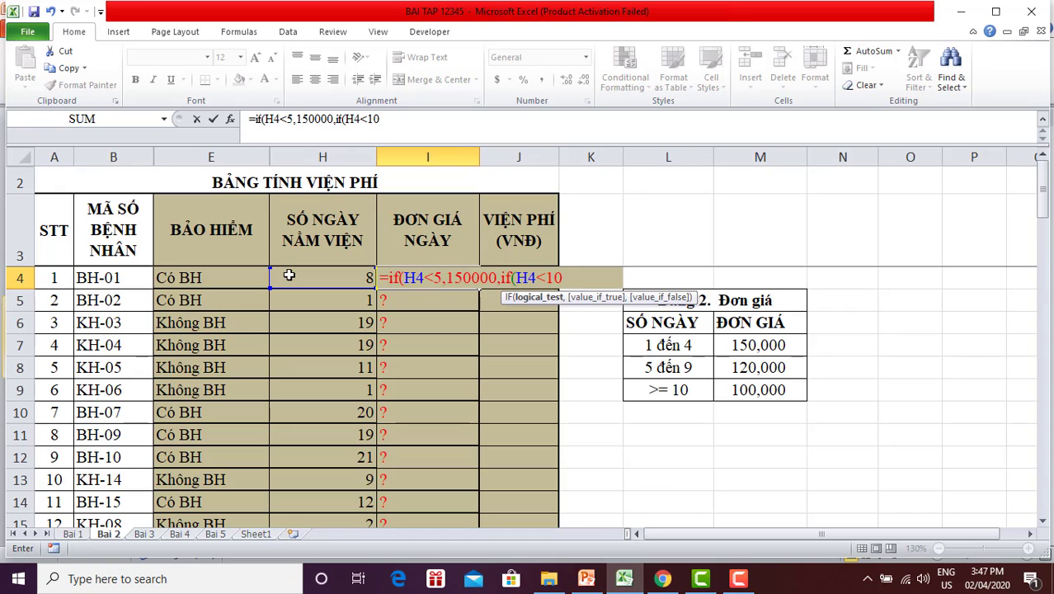
pyautogui.write(',120')
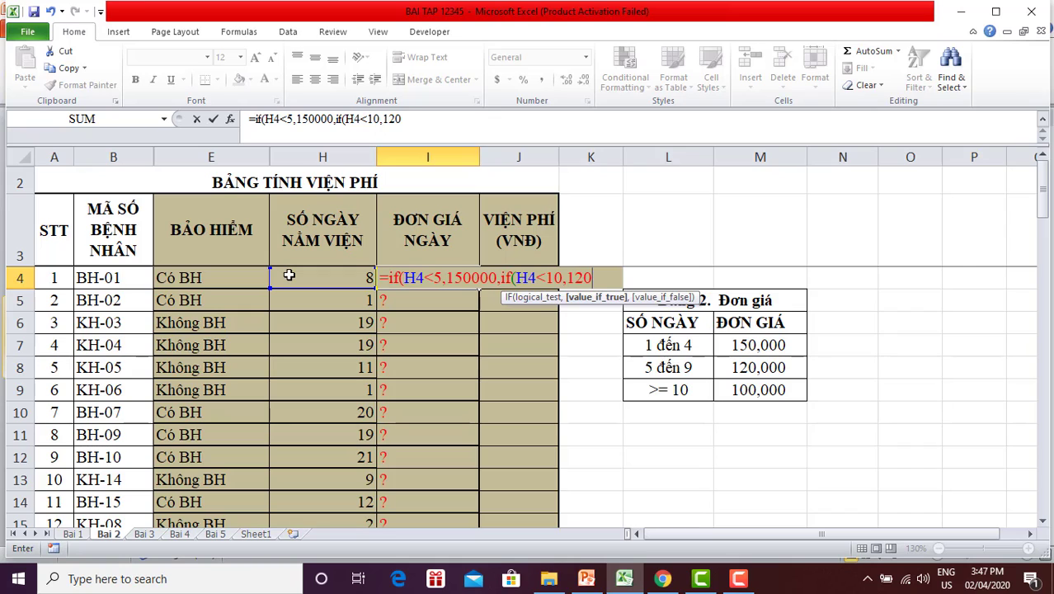
pyautogui.write('000')
pyautogui.write(',')
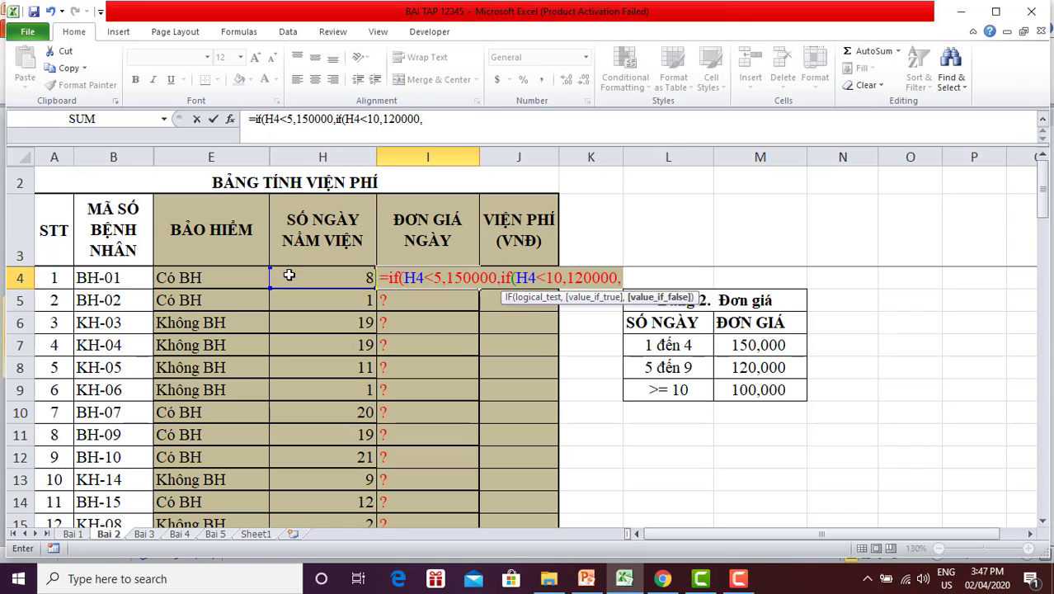
pyautogui.write('10000')
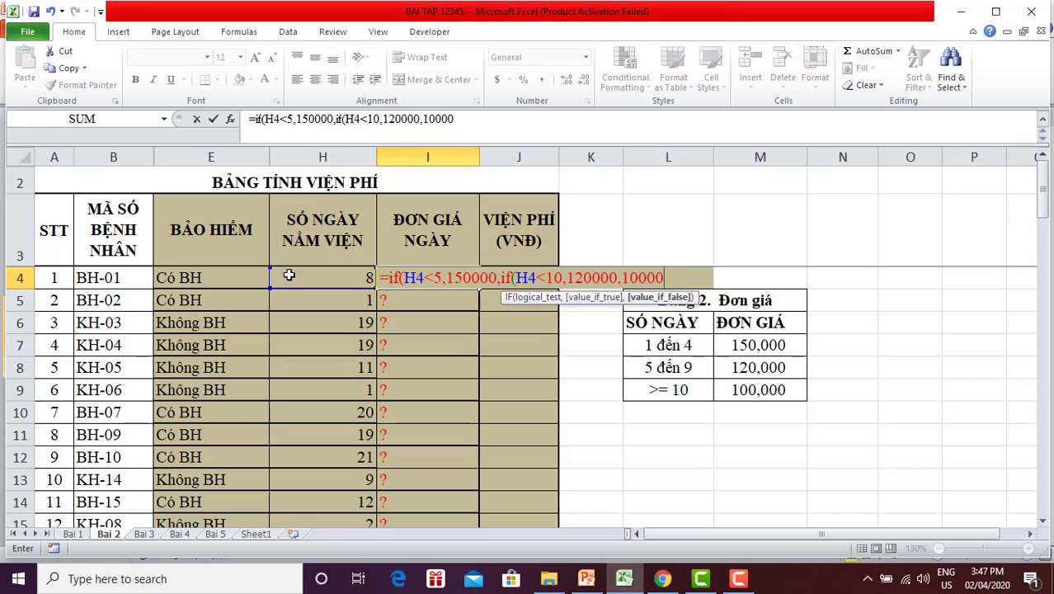
pyautogui.write('0')
pyautogui.write(')')
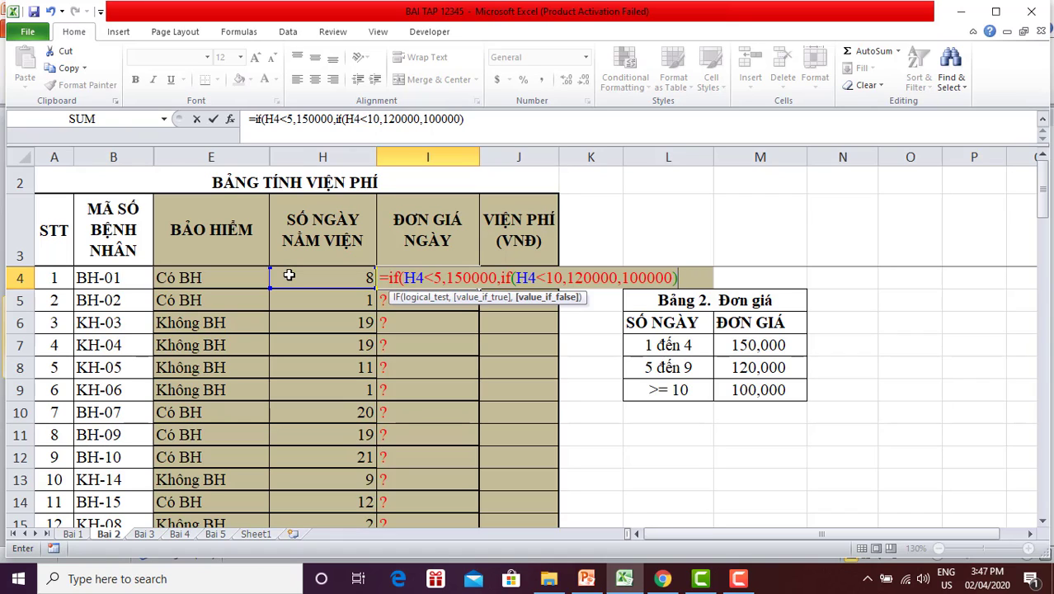
pyautogui.write(')')
pyautogui.press('Return')
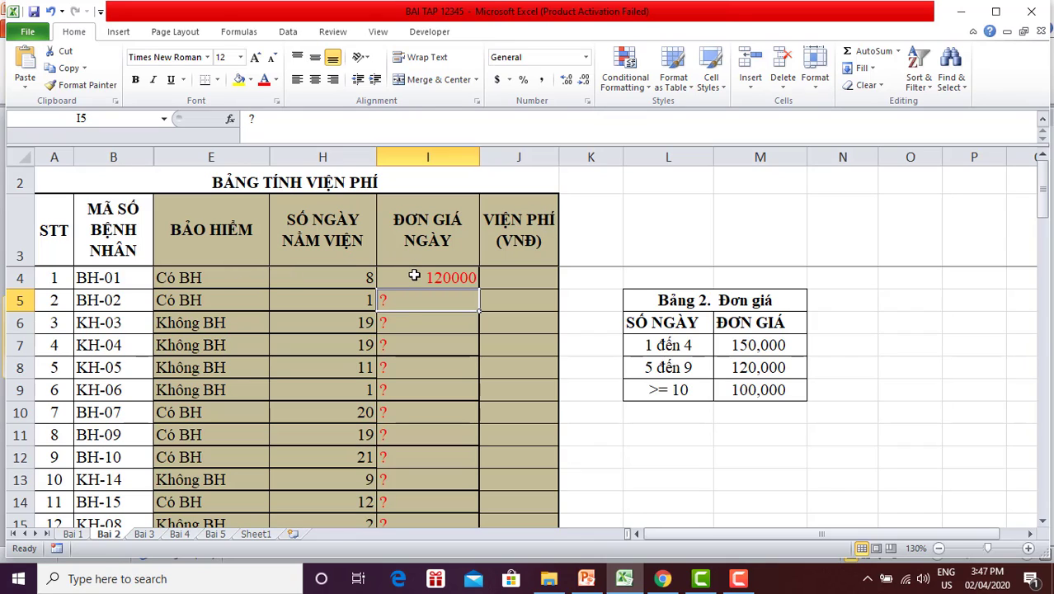
pyautogui.click(414, 276)
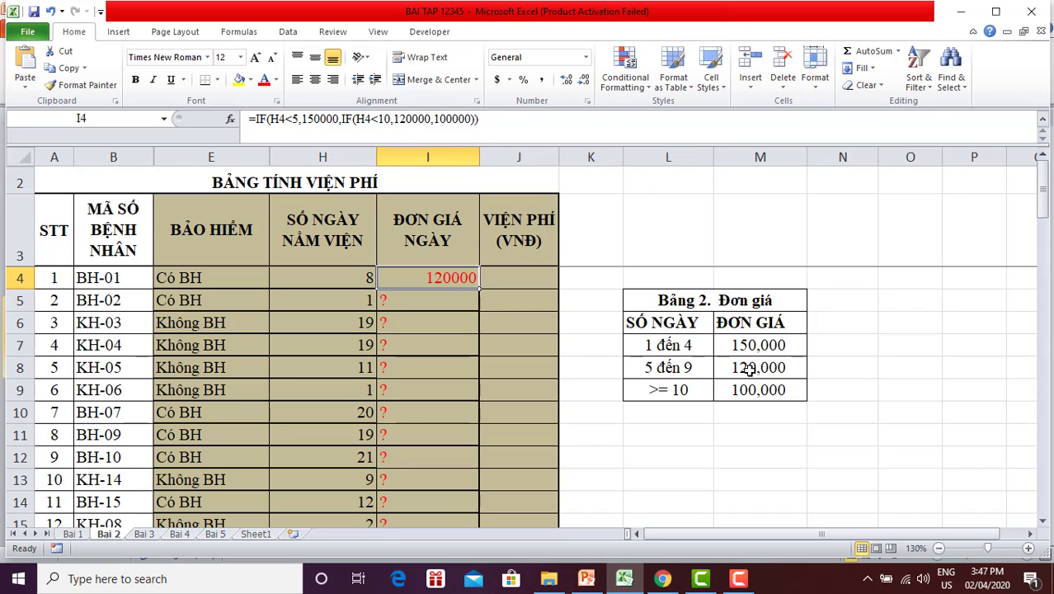
# Append *IF(E4="Co BH" to the I4 formula as an insurance condition.
pyautogui.doubleClick(422, 279)
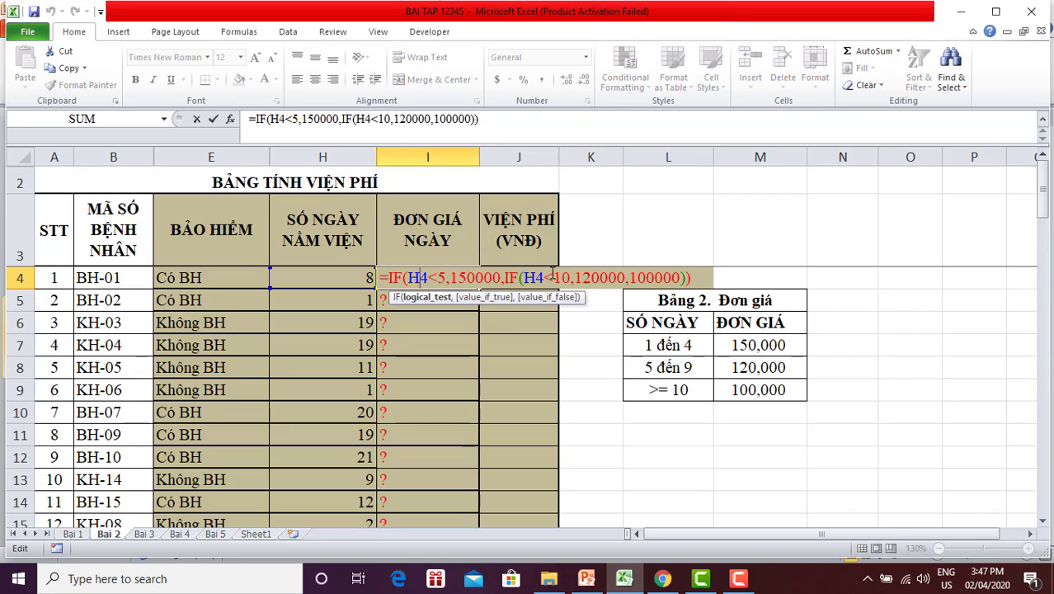
pyautogui.click(705, 279)
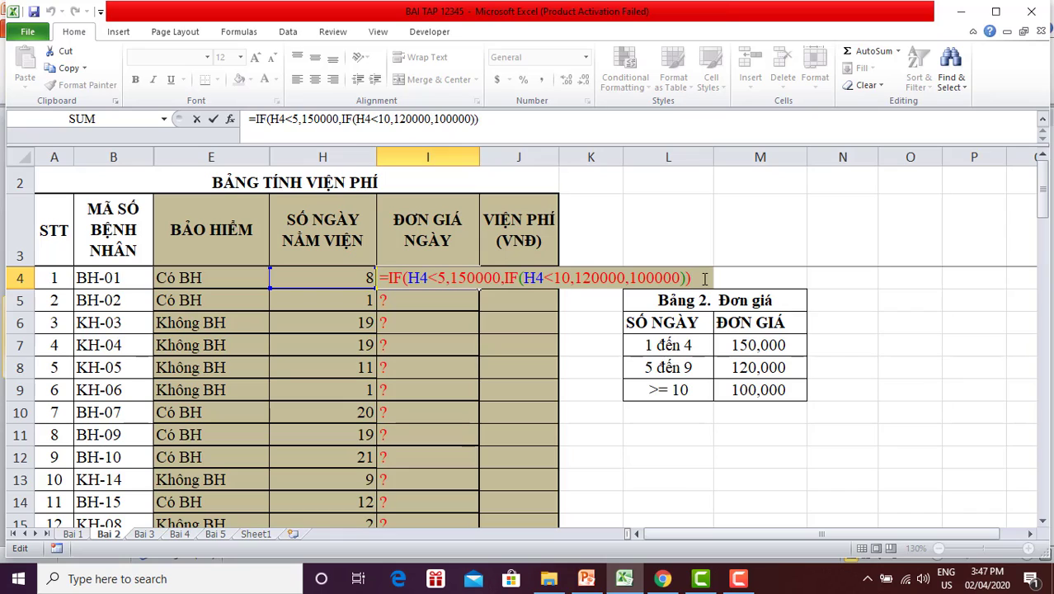
pyautogui.write('*')
pyautogui.write('if')
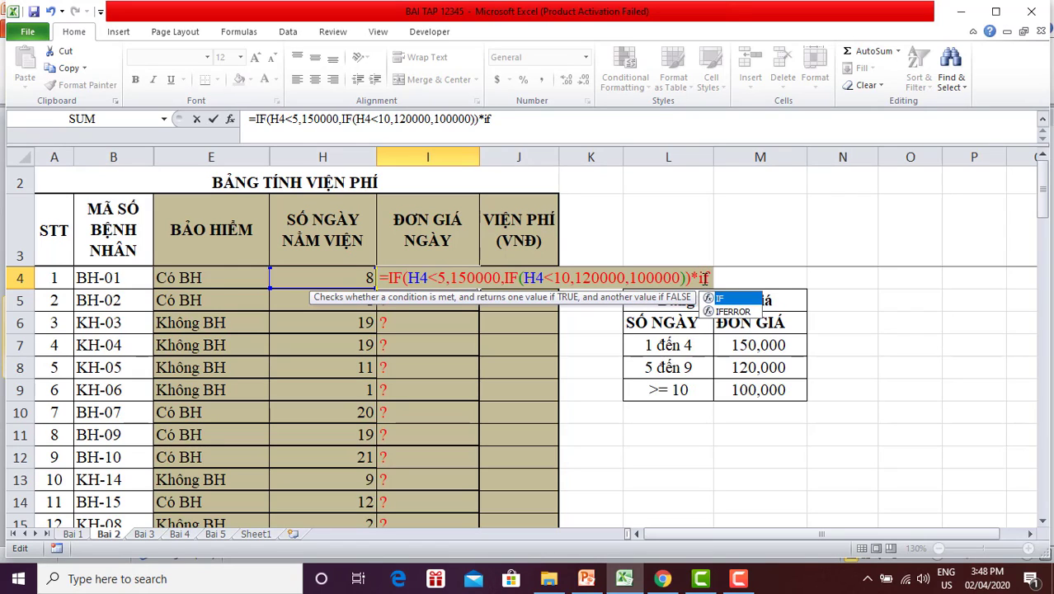
pyautogui.write('(')
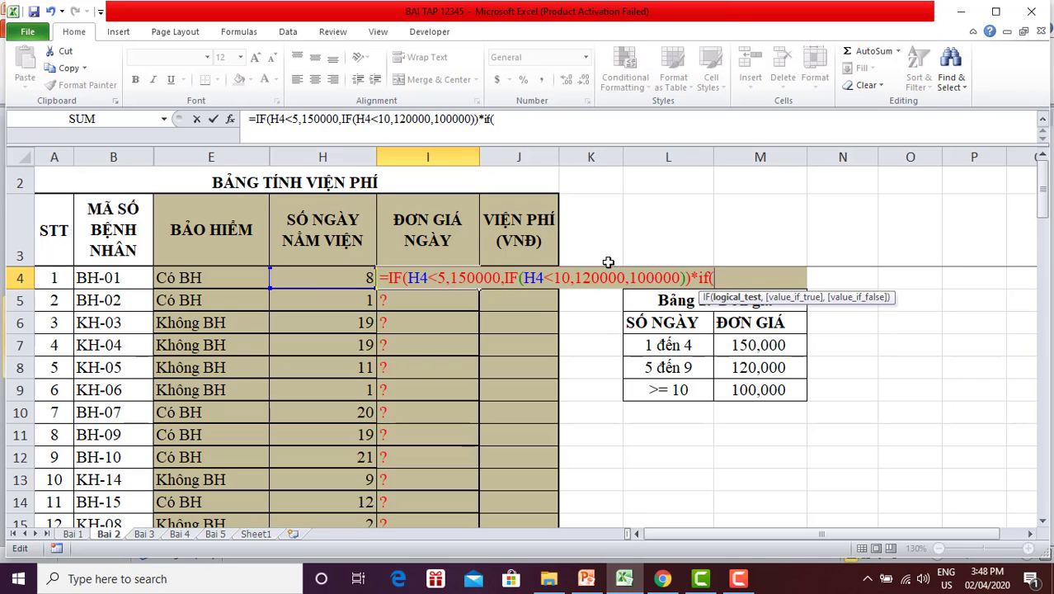
pyautogui.click(194, 273)
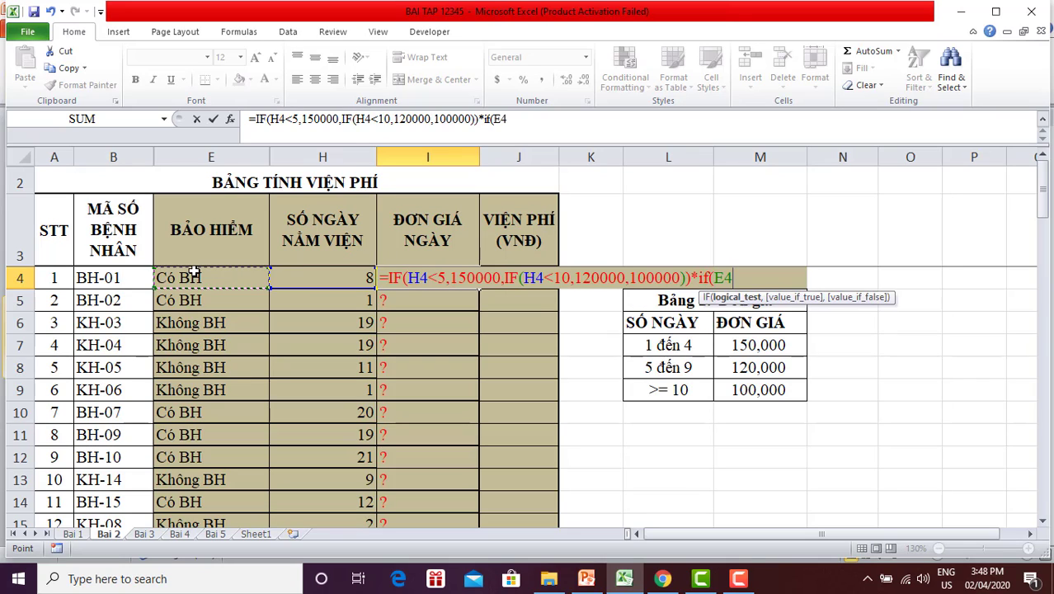
pyautogui.write('=')
pyautogui.write('"')
pyautogui.write('C')
pyautogui.write('o')
pyautogui.write(' B')
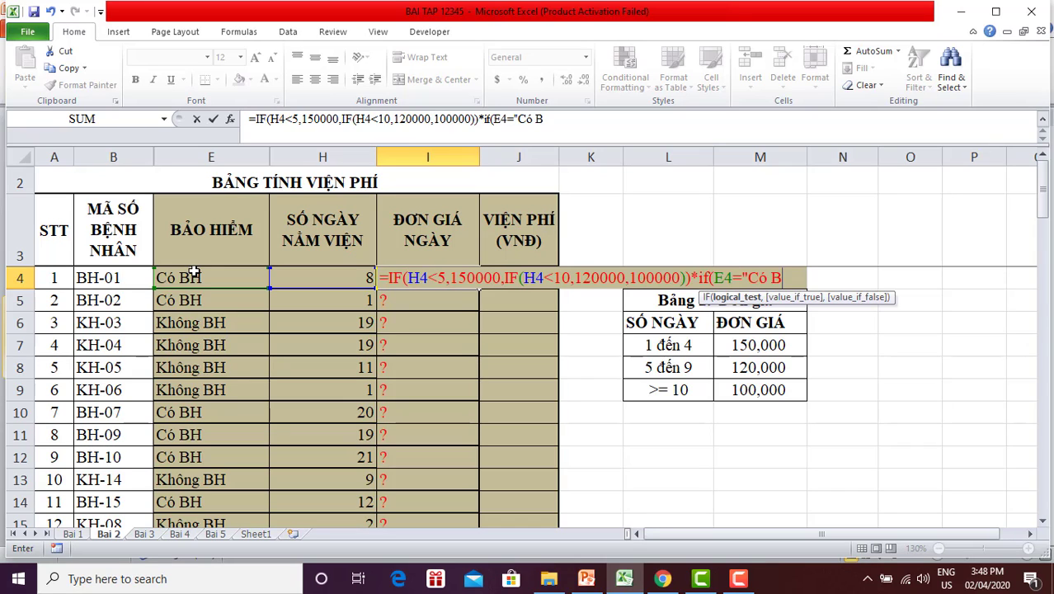
pyautogui.write('H')
pyautogui.write('"')
# Replace the quoted Có BH with absolute $E$4 and finish with ,0.5,1), giving 60000.
pyautogui.click(795, 278)
pyautogui.press('BackSpace')
pyautogui.press('BackSpace')
pyautogui.press('BackSpace')
pyautogui.press('BackSpace')
pyautogui.press('BackSpace')
pyautogui.press('BackSpace')
pyautogui.press('BackSpace')
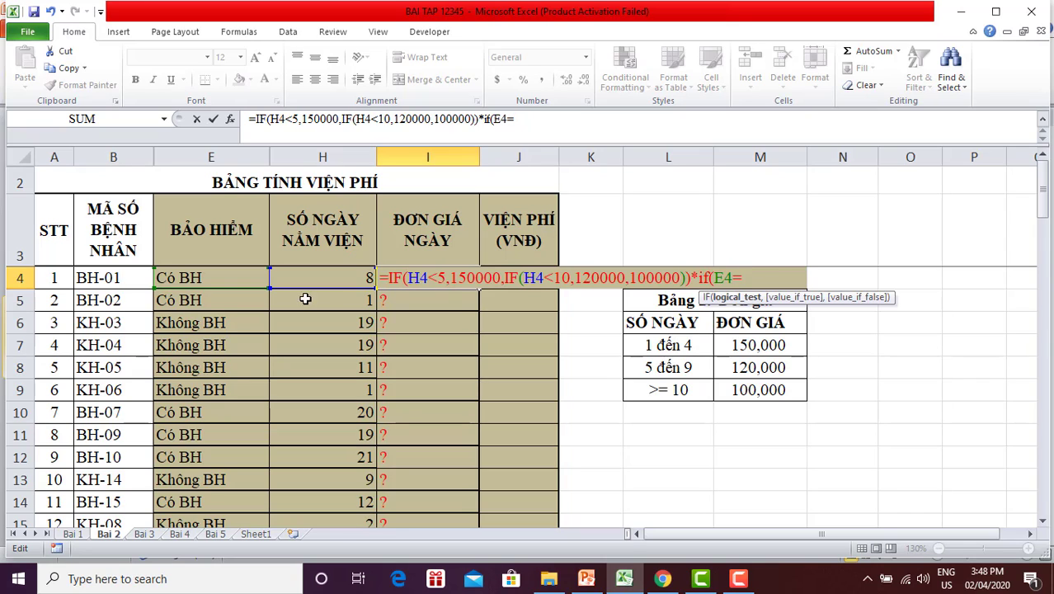
pyautogui.click(197, 280)
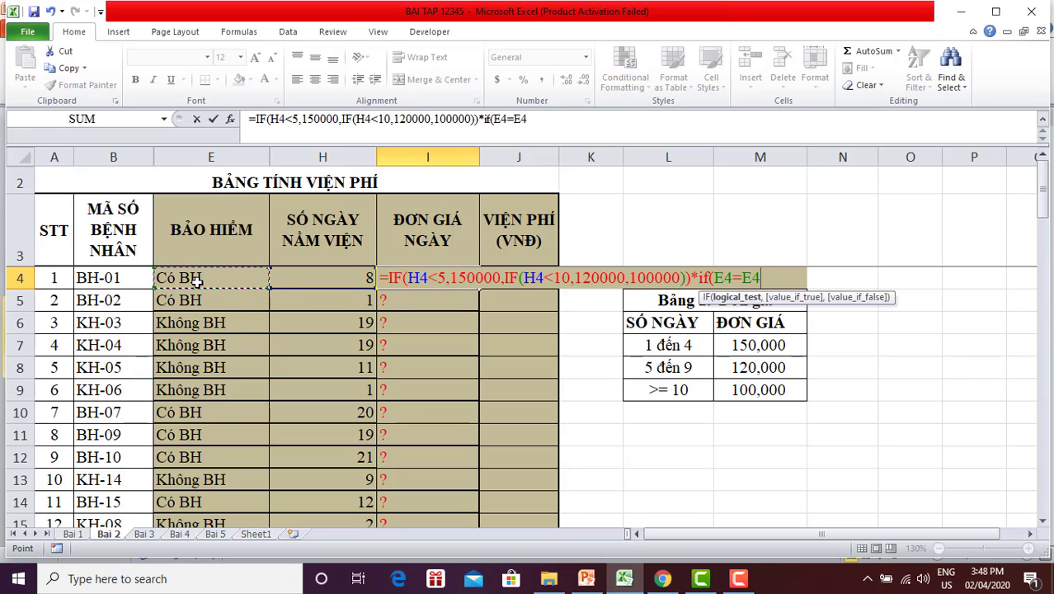
pyautogui.press('F4')
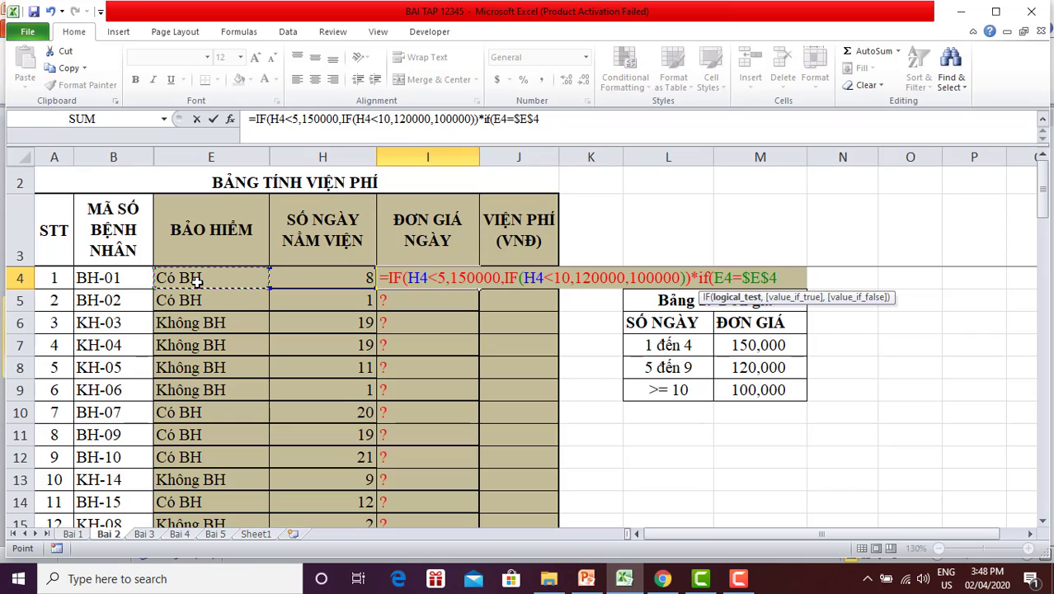
pyautogui.moveTo(741, 278); pyautogui.dragTo(777, 280)
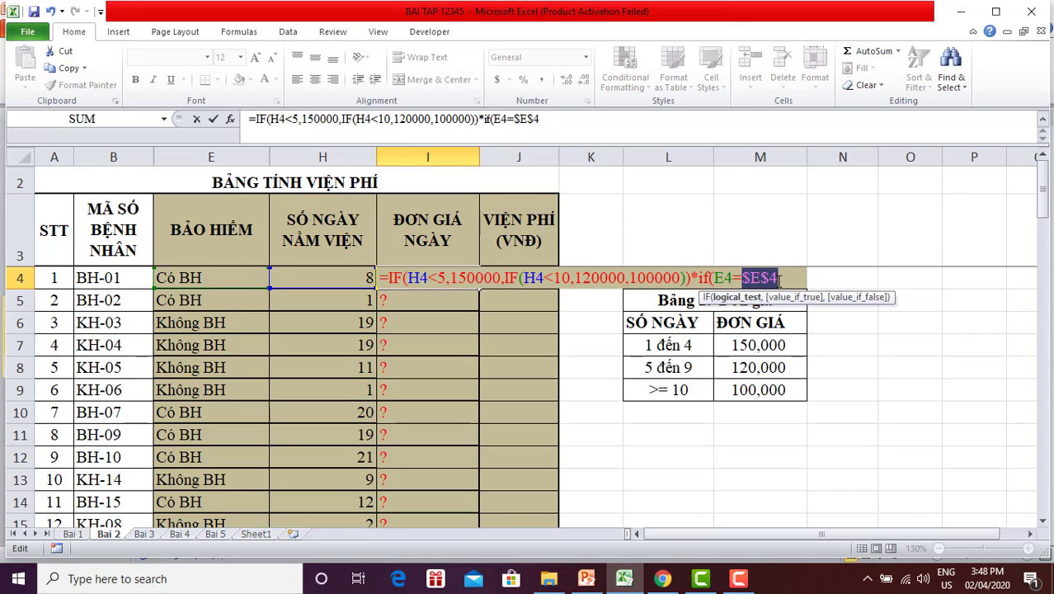
pyautogui.click(779, 278)
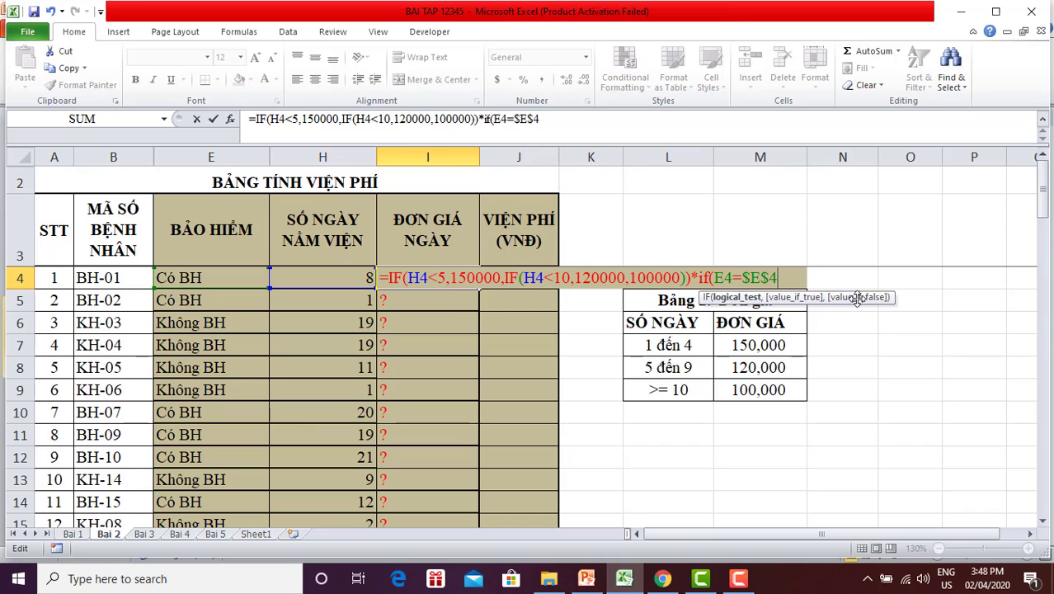
pyautogui.write(',')
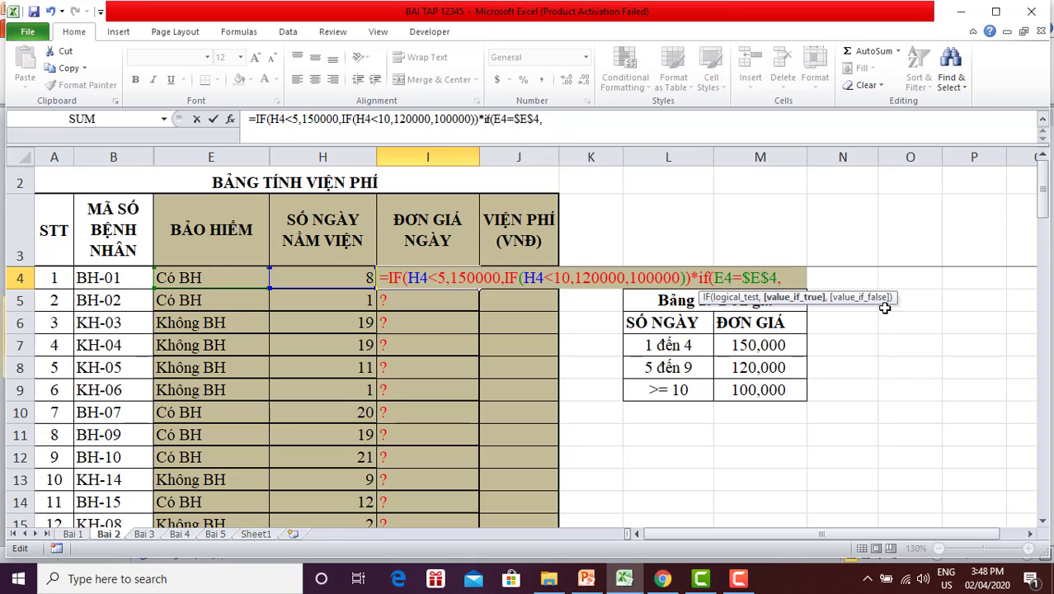
pyautogui.write('0.')
pyautogui.write('5')
pyautogui.write(',')
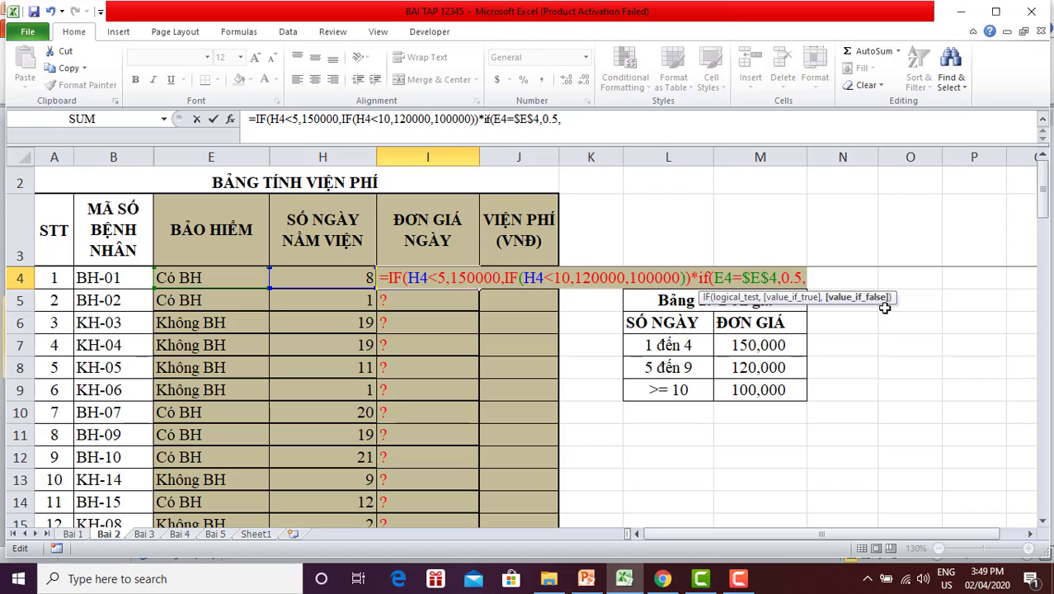
pyautogui.write('1)')
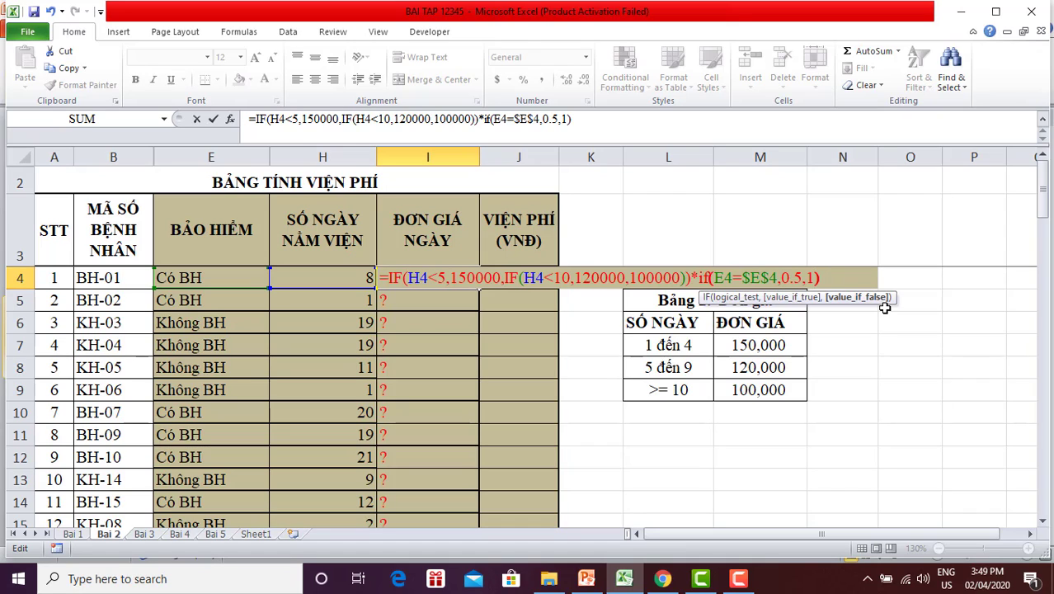
pyautogui.press('Return')
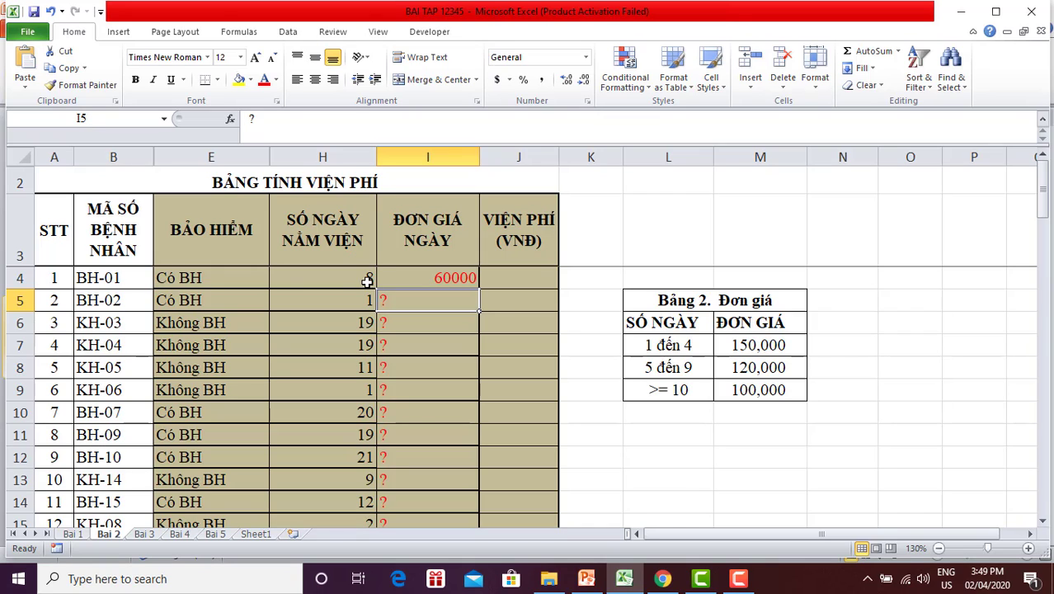
# Copy the I4 daily-rate formula to I5 and I6, giving 75000 and 100000.
pyautogui.click(368, 281)
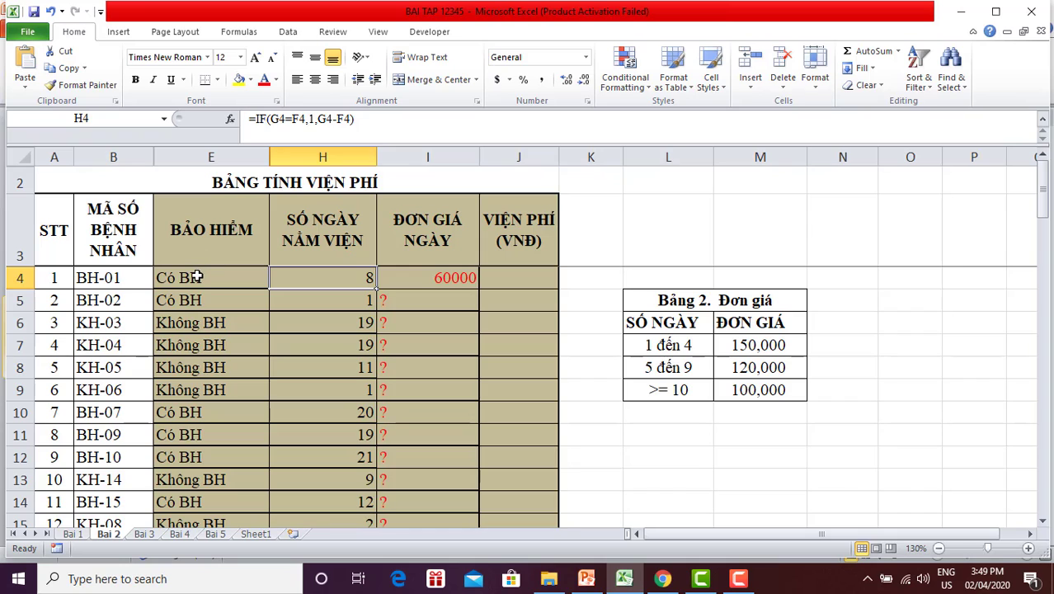
pyautogui.click(429, 277)
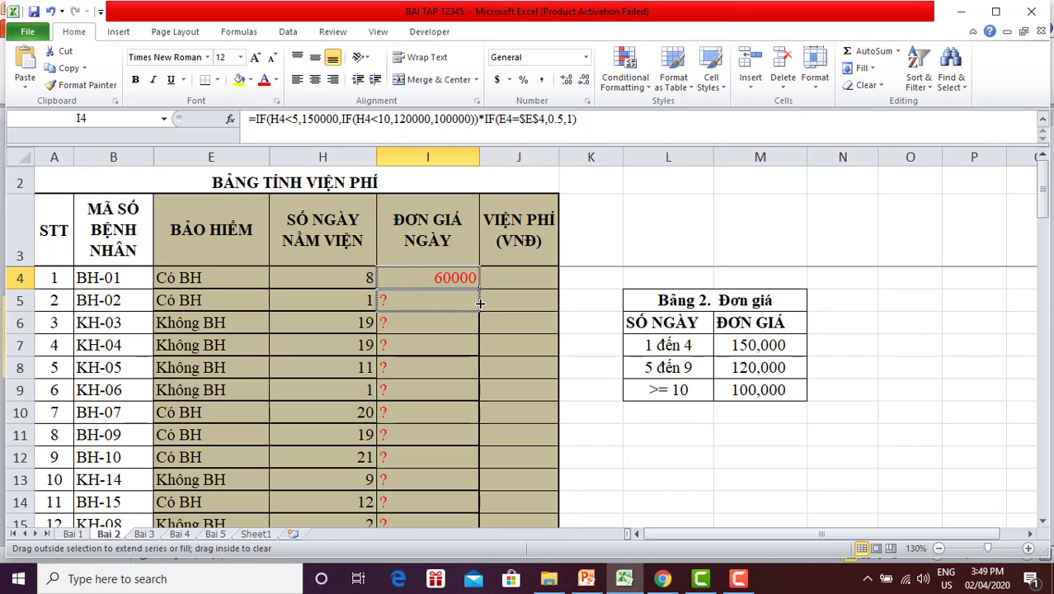
pyautogui.moveTo(480, 289); pyautogui.dragTo(480, 310)
pyautogui.click(435, 301)
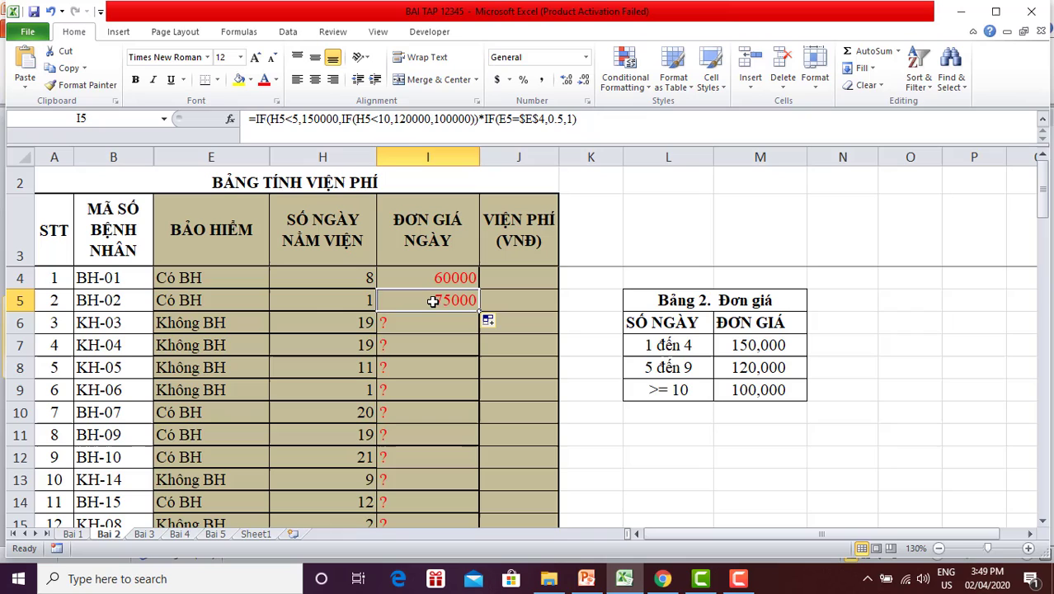
pyautogui.click(324, 299)
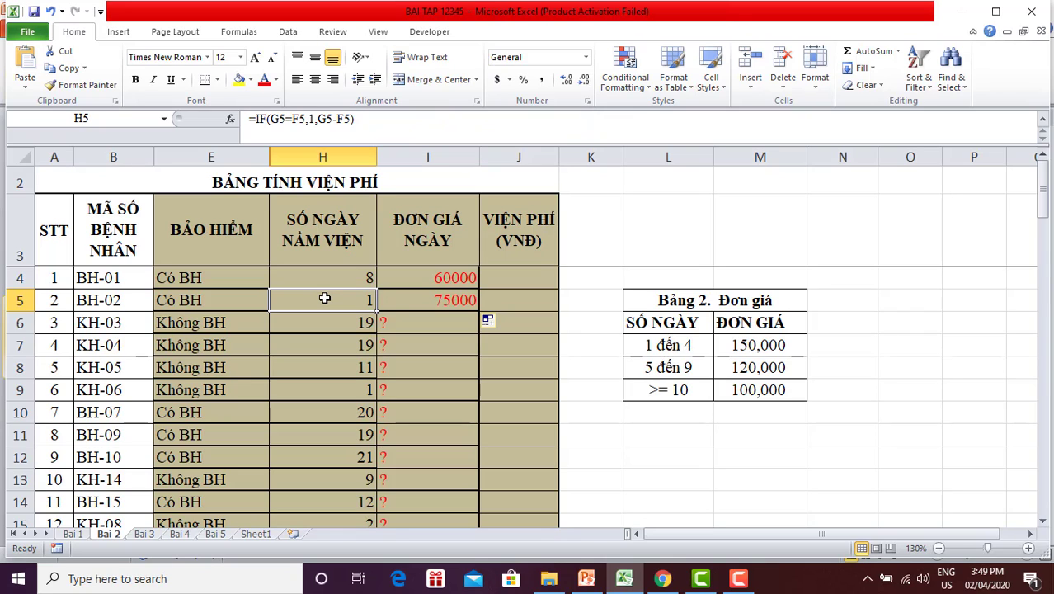
pyautogui.click(419, 305)
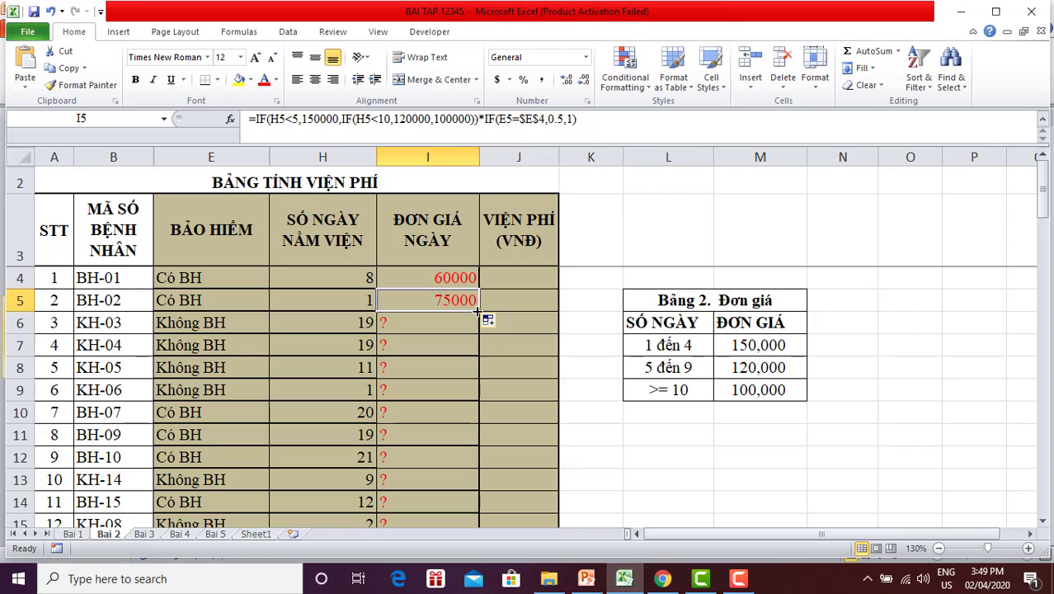
pyautogui.moveTo(476, 307); pyautogui.dragTo(477, 330)
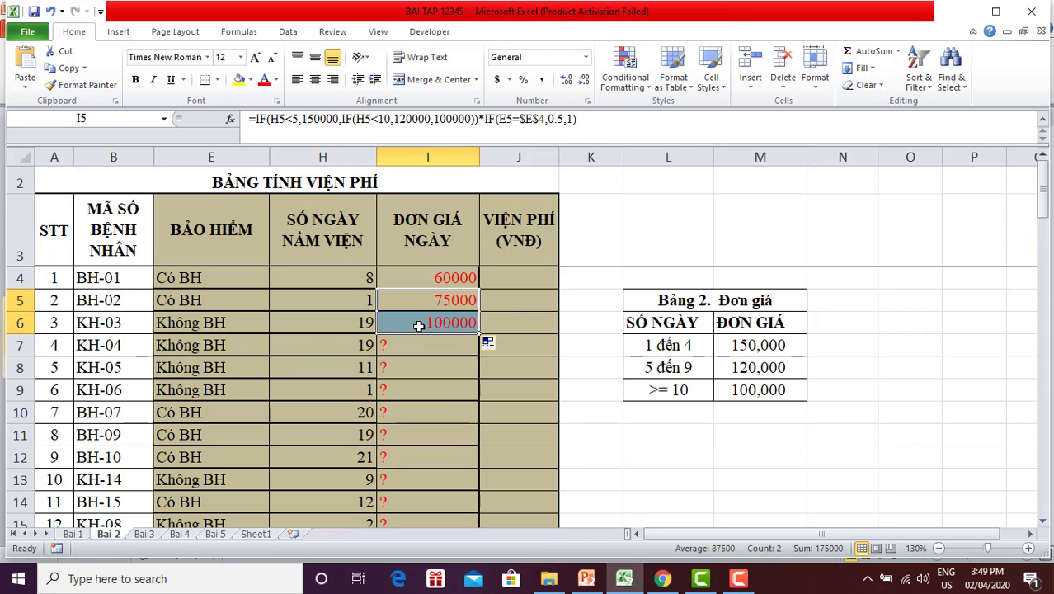
# Fill the daily-rate formula from I6 down to row 23.
pyautogui.click(322, 323)
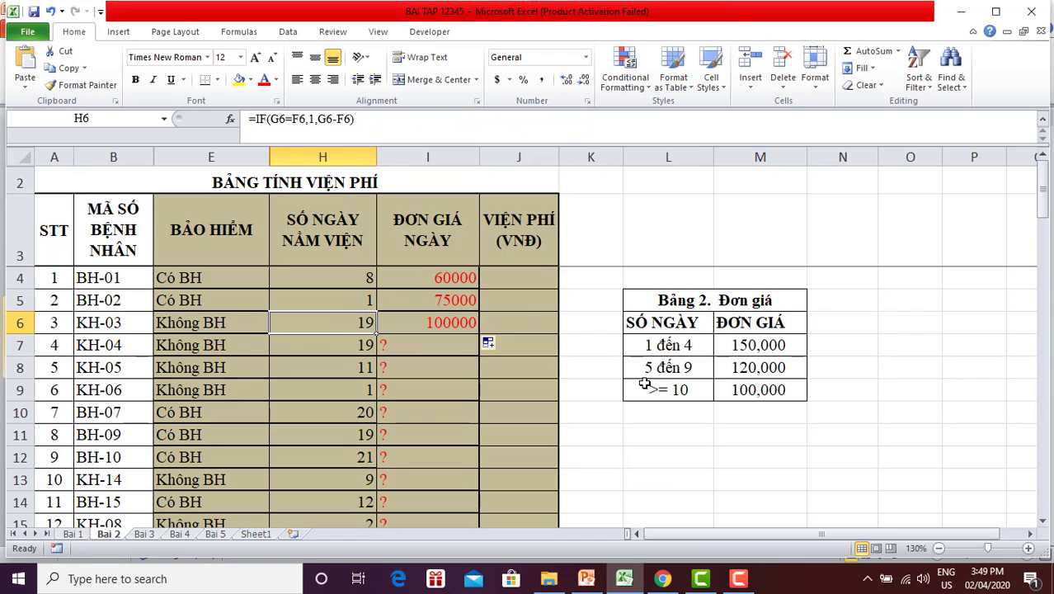
pyautogui.click(408, 322)
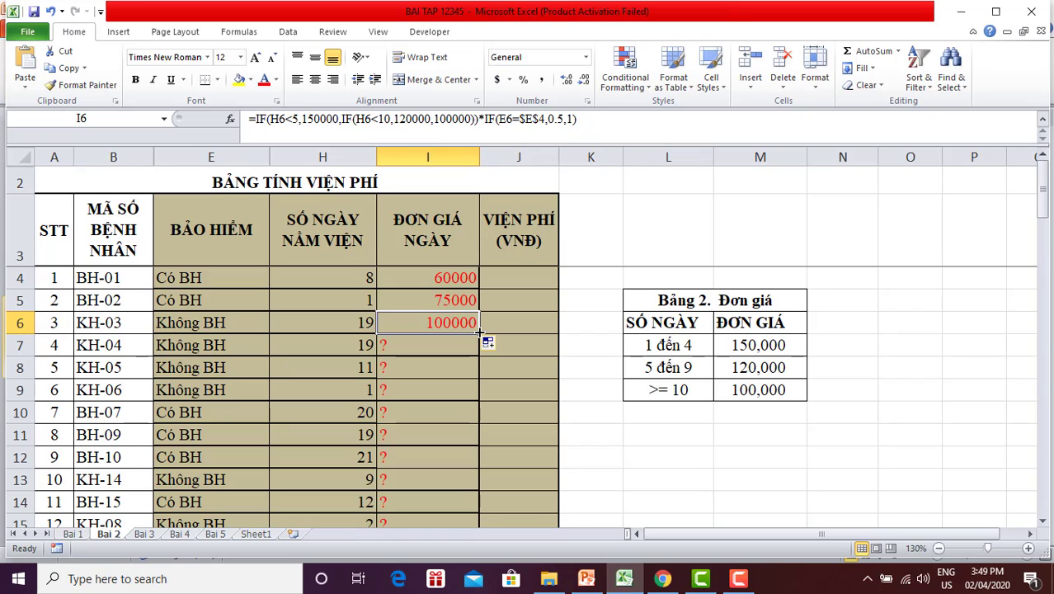
pyautogui.moveTo(480, 331)
pyautogui.mouseDown()
pyautogui.moveTo(487, 510)
pyautogui.moveTo(479, 500)
pyautogui.mouseUp()
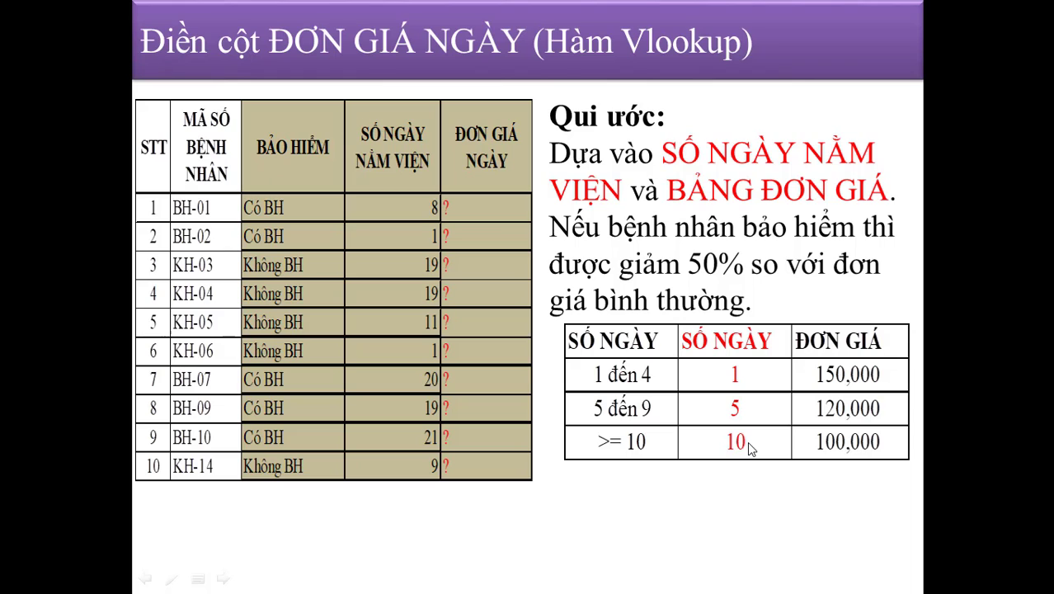
# Play the red outlines around the days column and the 1/5/10-day rate table.
pyautogui.click(656, 500)
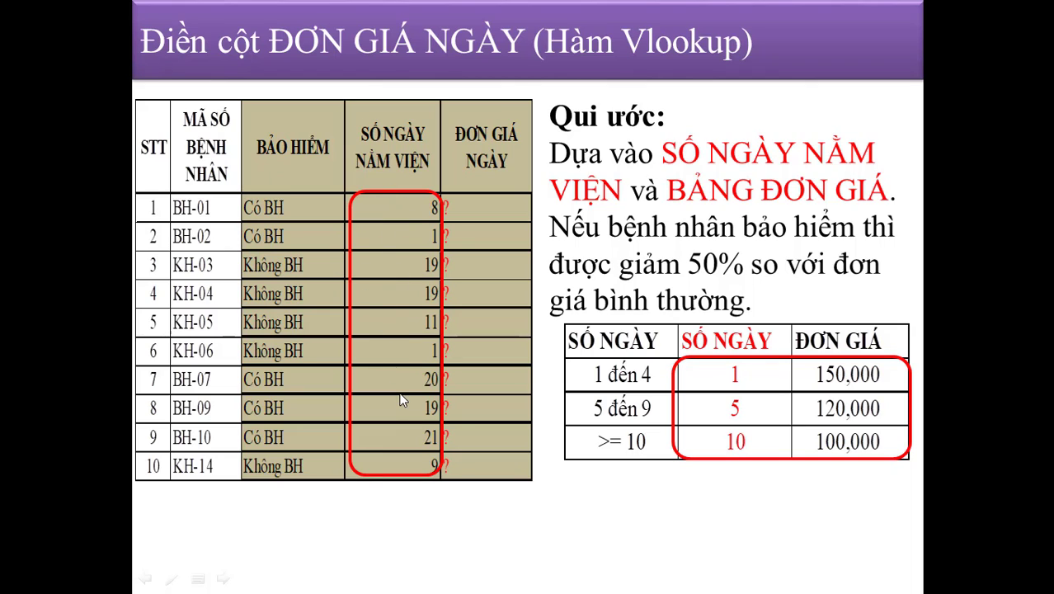
# Reveal the arrows from days to the price table and the =VLOOKUP(...) syntax banner.
pyautogui.click(531, 435)
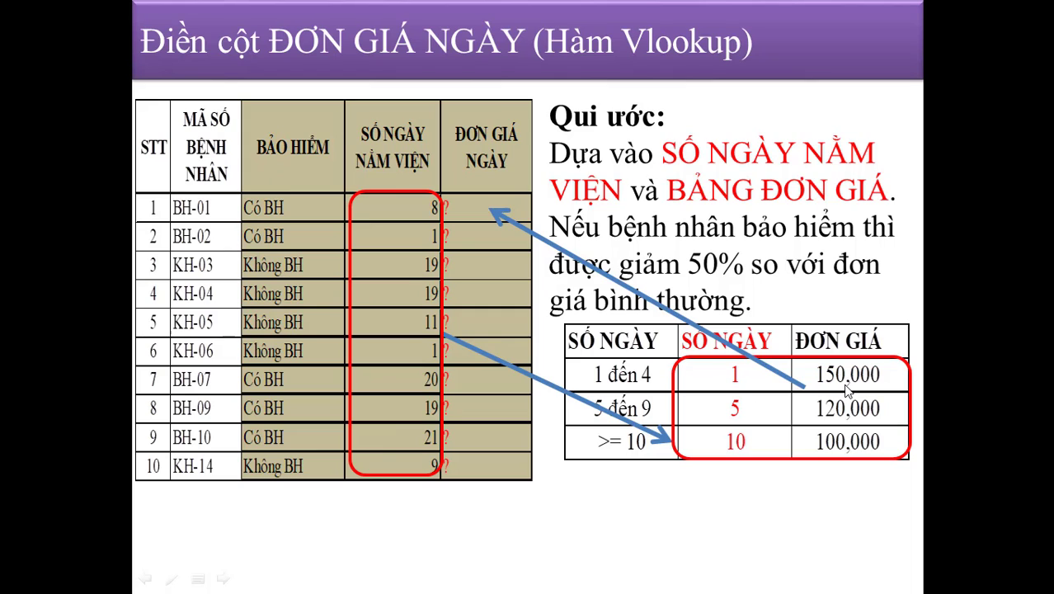
pyautogui.click(835, 506)
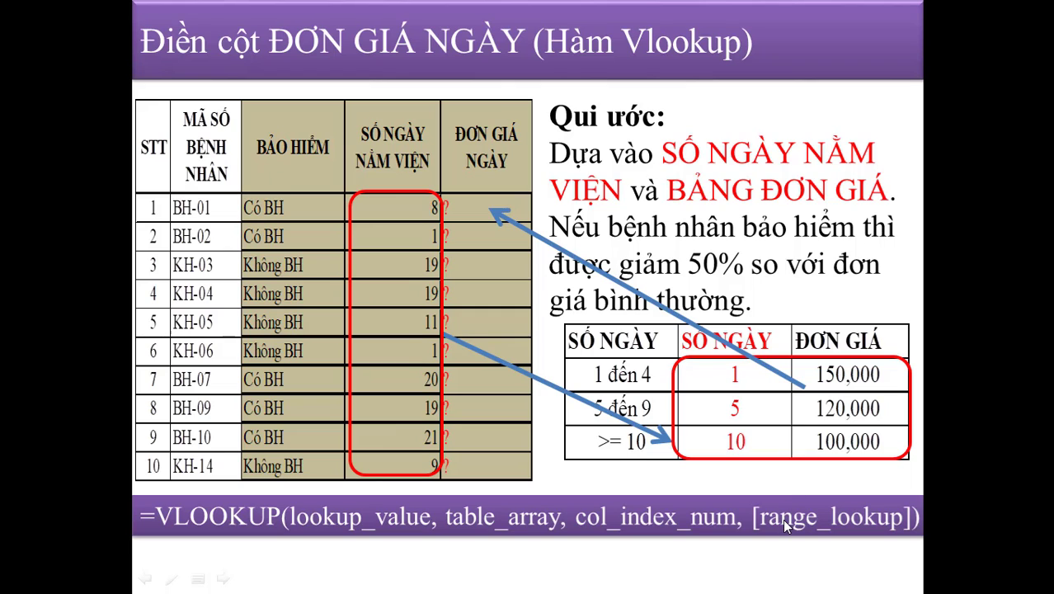
# Show the TRUE versus FALSE range lookup note, then switch back to Excel.
pyautogui.click(773, 550)
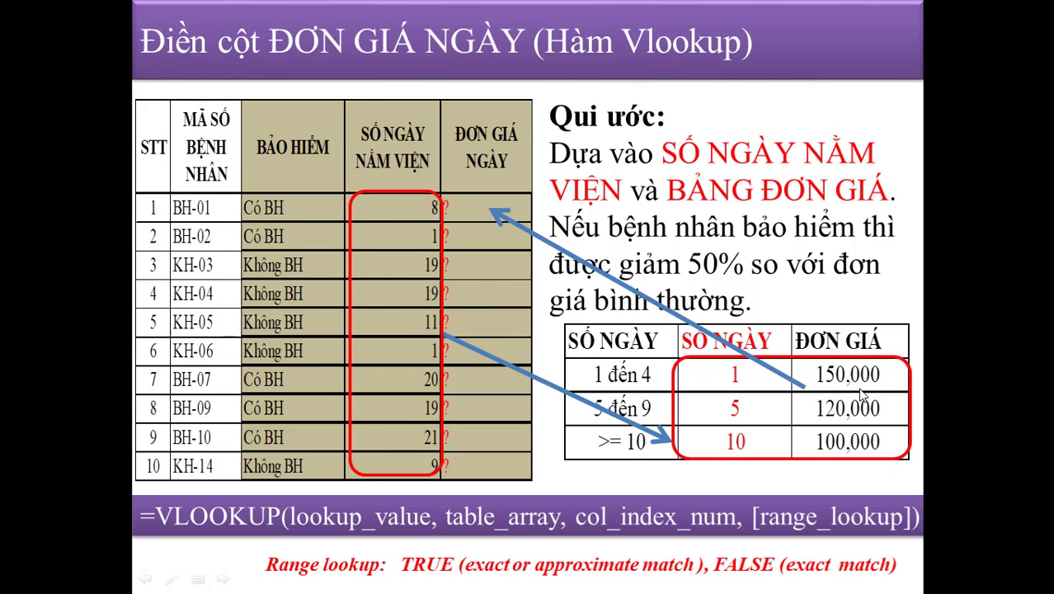
pyautogui.hotkey('alt', 'Tab')
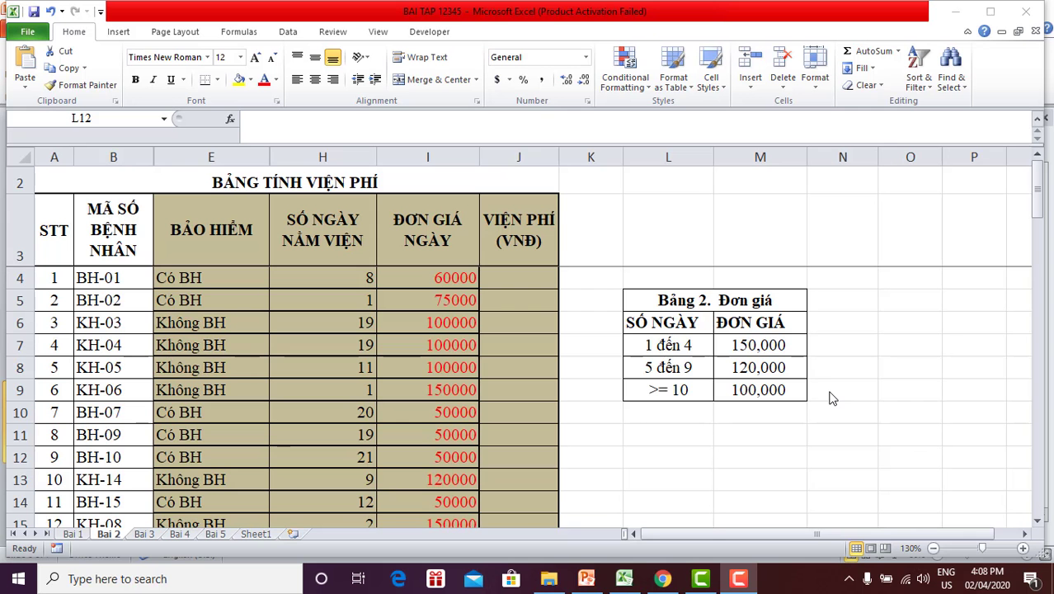
# Rename the I3 header to ĐƠN GIÁ NGÀY (c1).
pyautogui.click(456, 238)
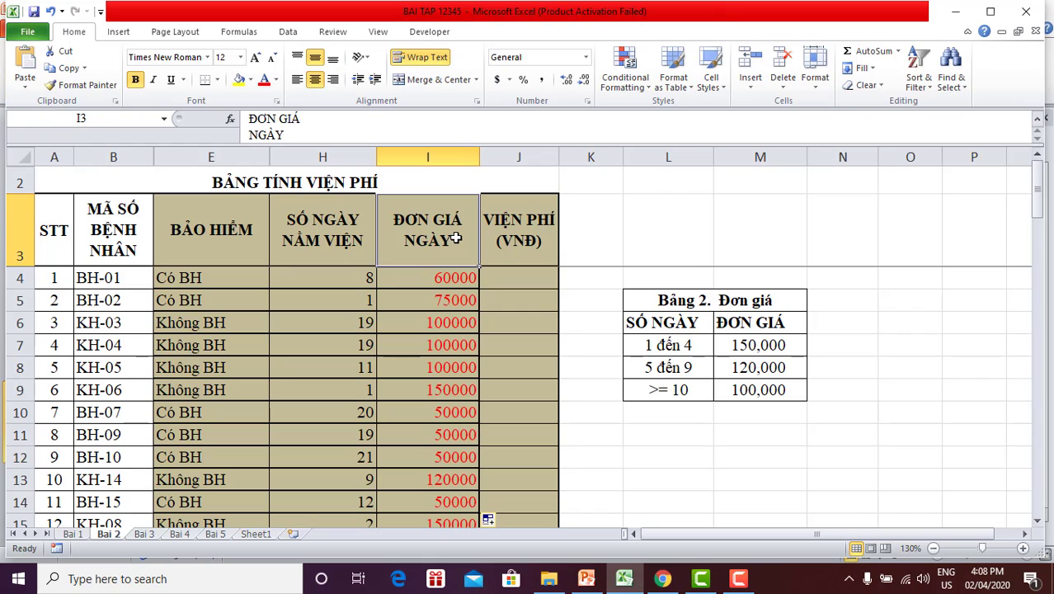
pyautogui.doubleClick(455, 239)
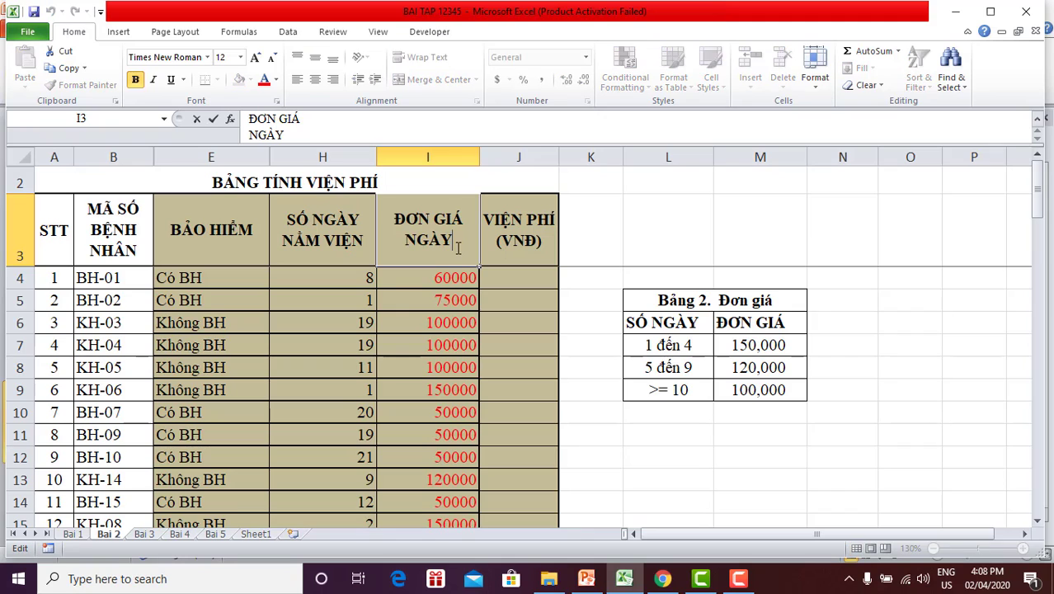
pyautogui.write(' (c1')
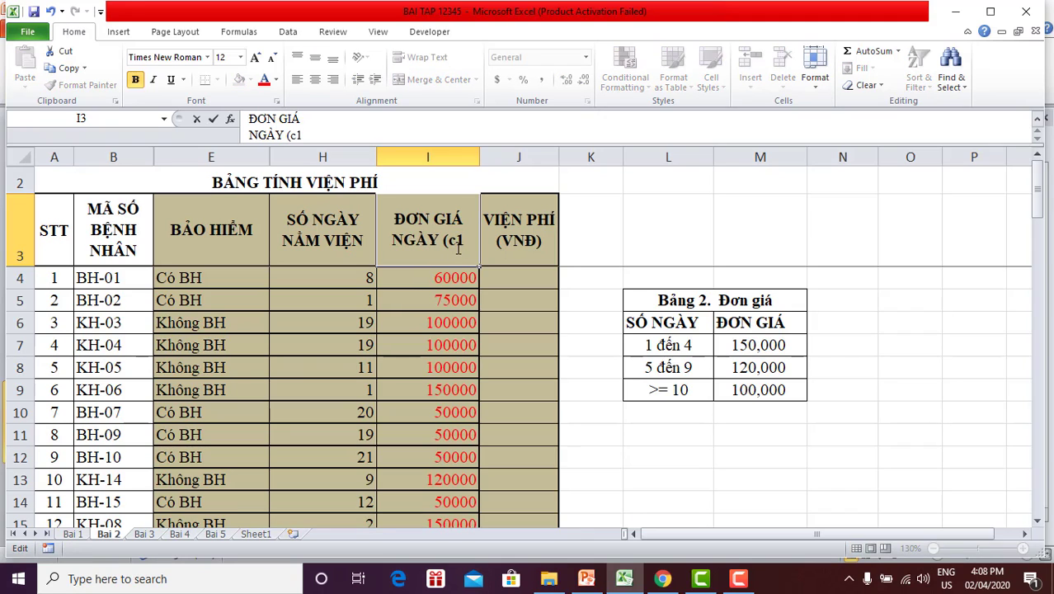
pyautogui.write(')')
pyautogui.click(602, 347)
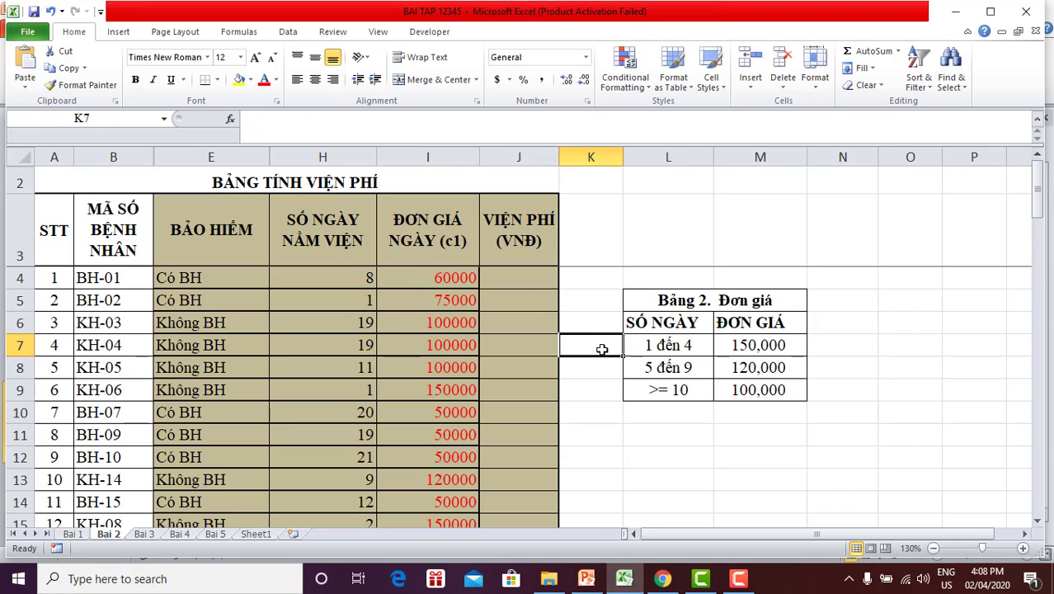
# Insert a new empty column J before VIỆN PHÍ (VNĐ).
pyautogui.click(518, 155)
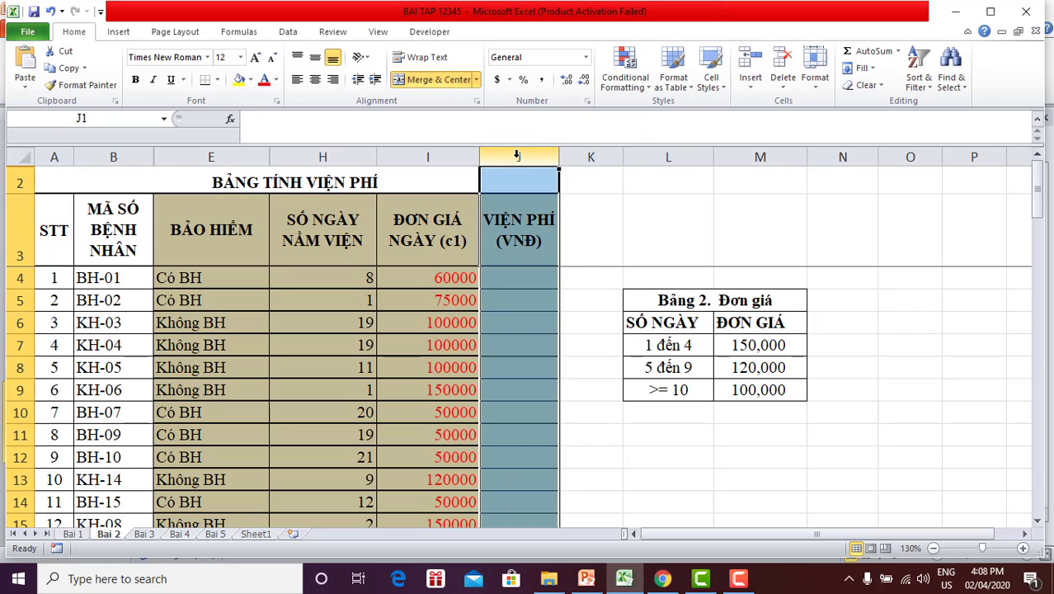
pyautogui.rightClick(517, 155)
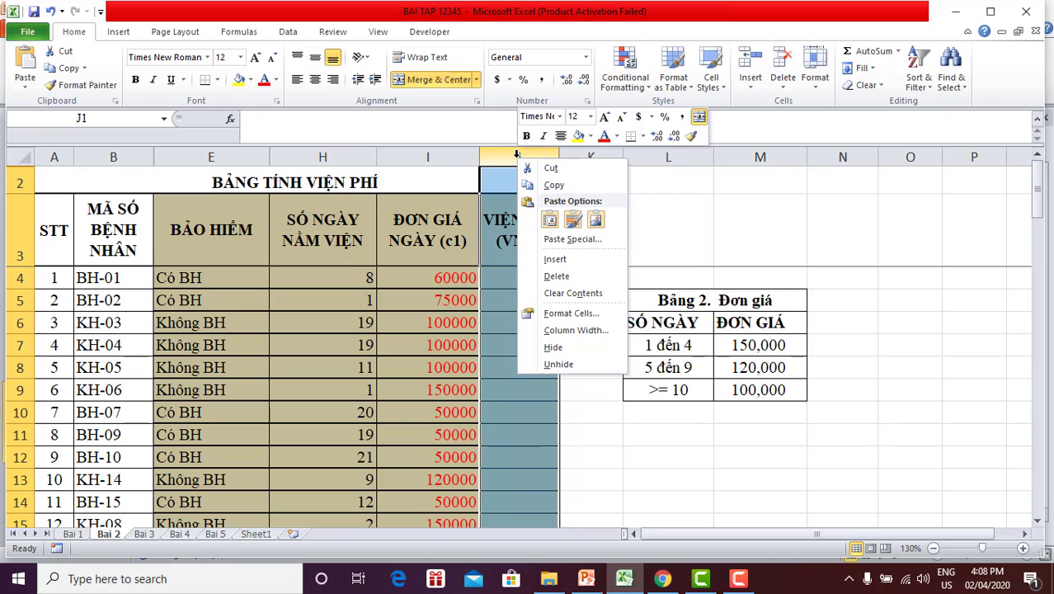
pyautogui.click(551, 258)
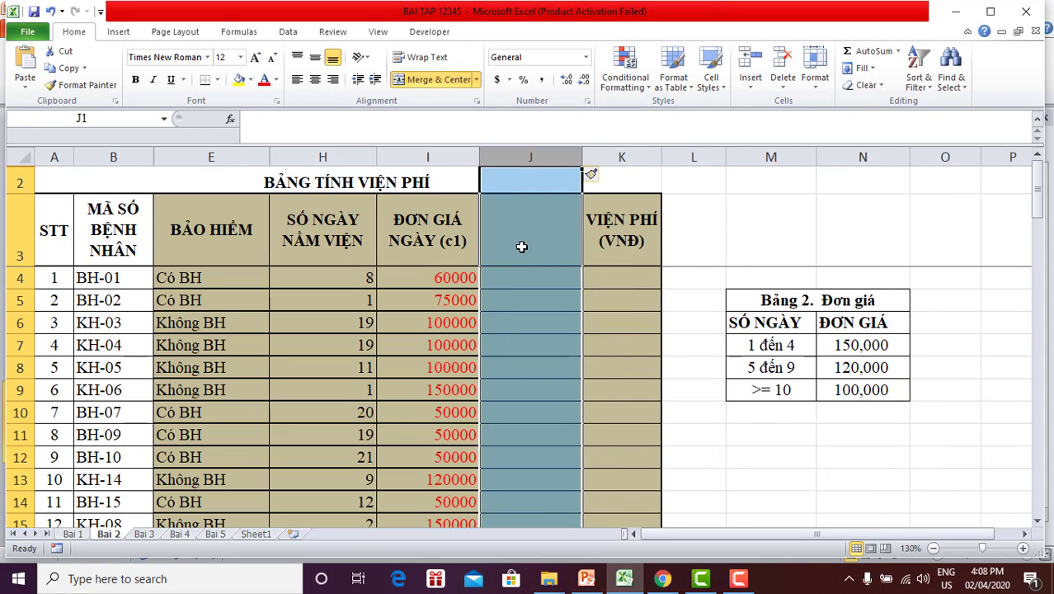
# Copy the I3 header into J3 and change it to ĐƠN GIÁ NGÀY (c2).
pyautogui.click(522, 245)
pyautogui.click(470, 248)
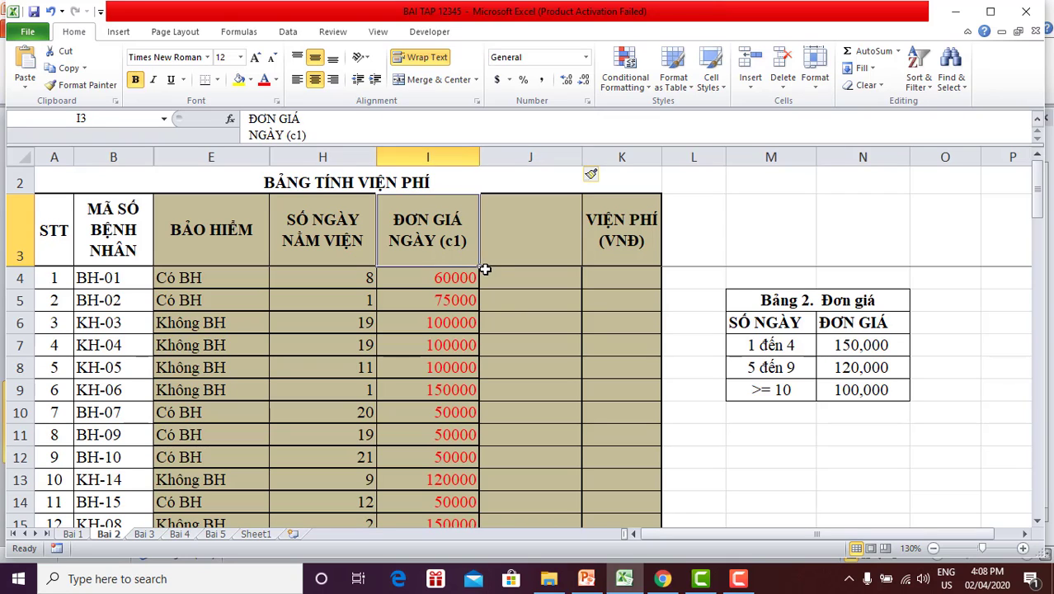
pyautogui.moveTo(481, 268); pyautogui.dragTo(542, 262)
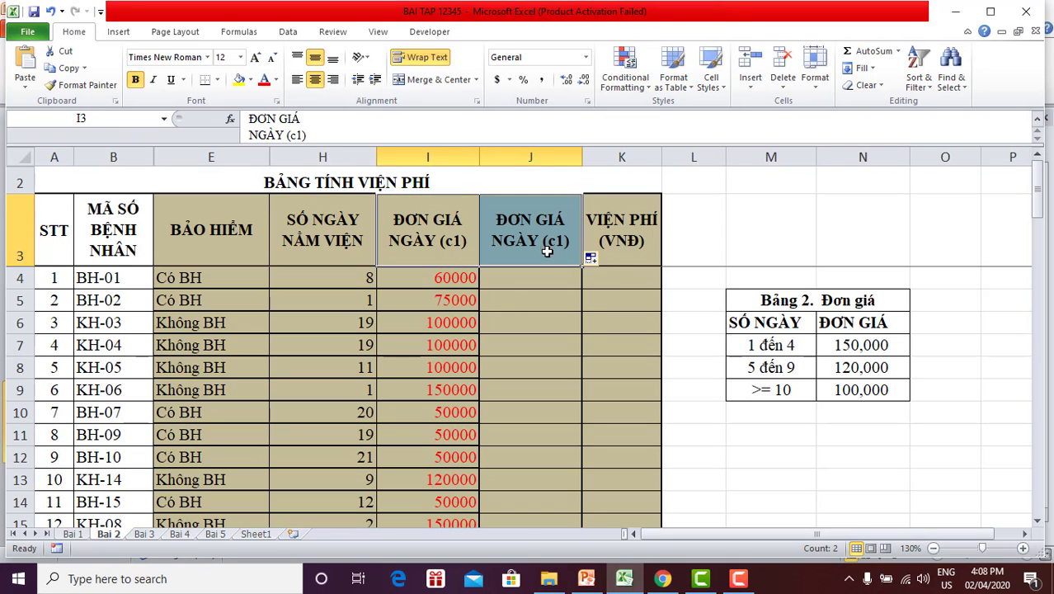
pyautogui.doubleClick(560, 240)
pyautogui.press('BackSpace')
pyautogui.write('2')
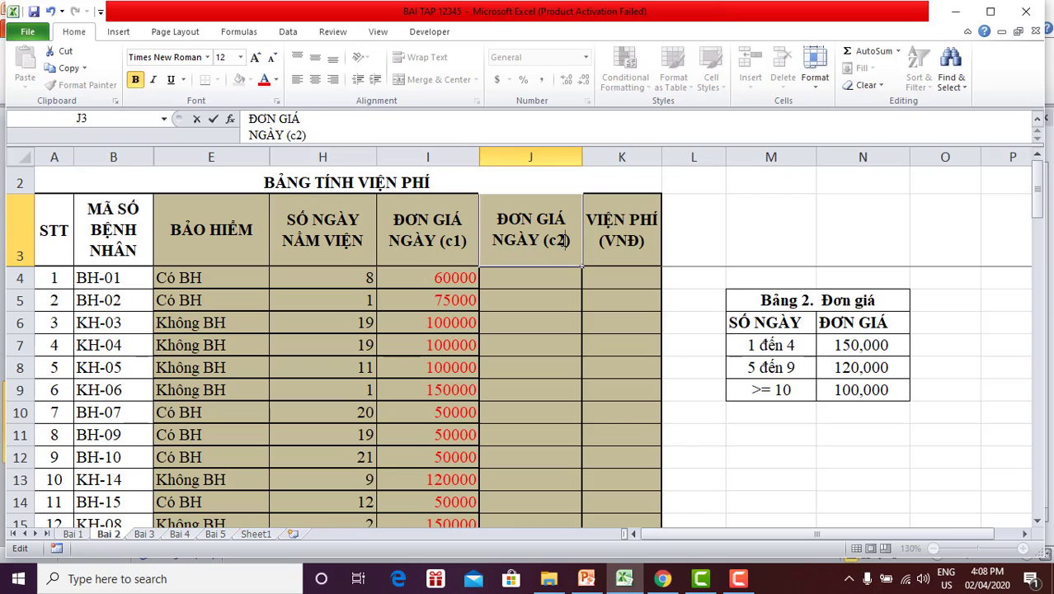
pyautogui.click(587, 322)
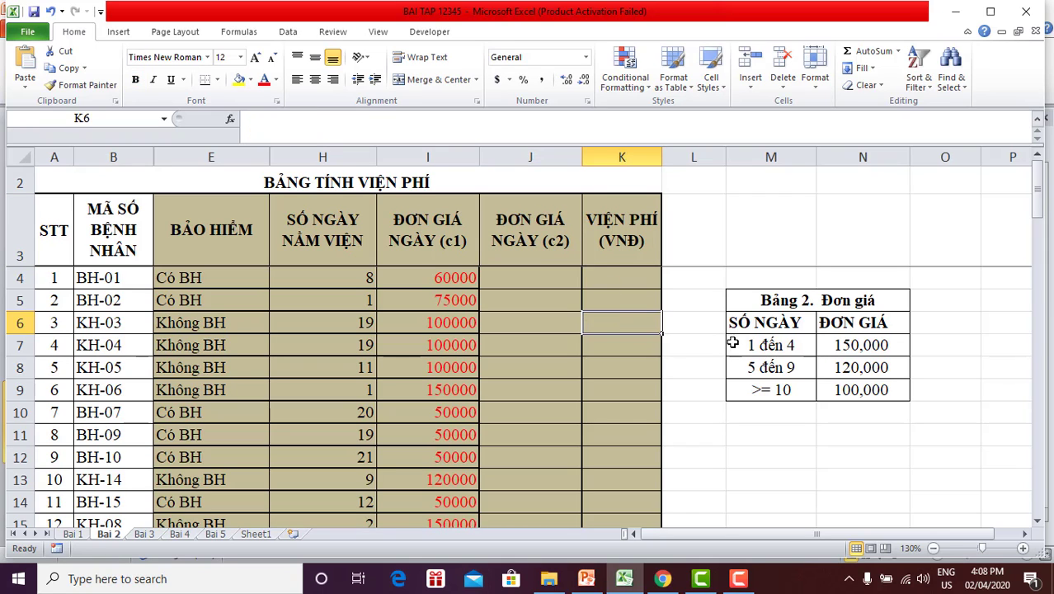
# Replace the Bảng 2 SỐ NGÀY ranges in M7:M9 with 1, 5 and 10.
pyautogui.click(831, 156)
pyautogui.rightClick(831, 156)
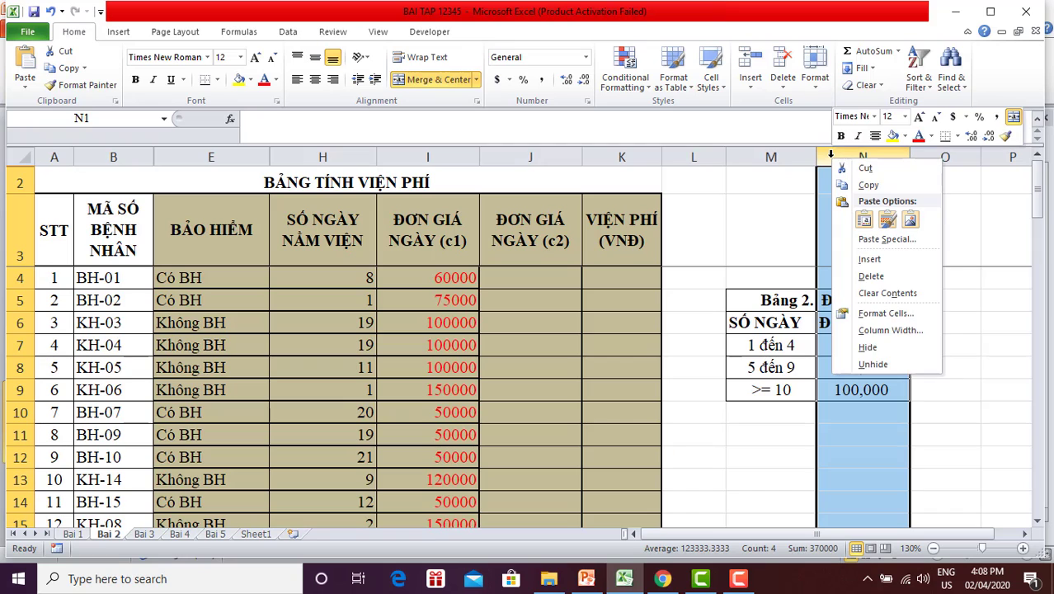
pyautogui.click(764, 346)
pyautogui.click(767, 347)
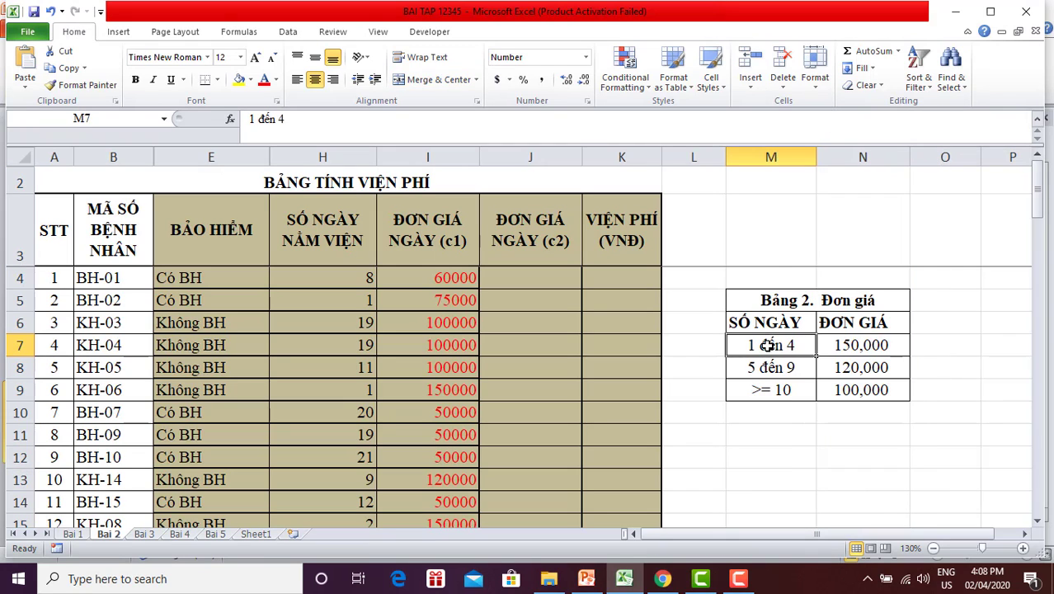
pyautogui.write('1')
pyautogui.press('Return')
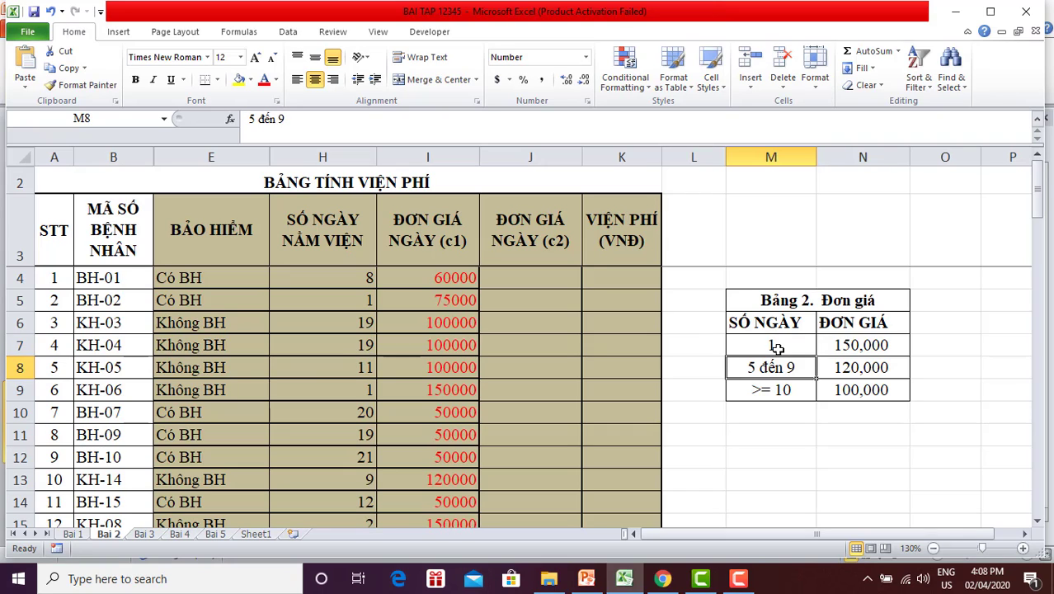
pyautogui.write('5')
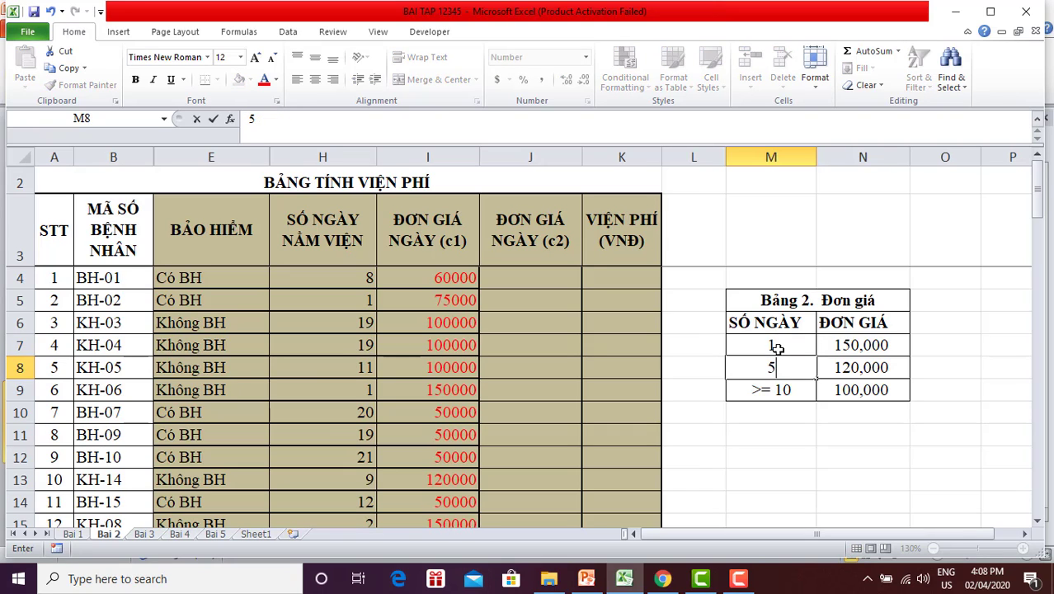
pyautogui.press('Return')
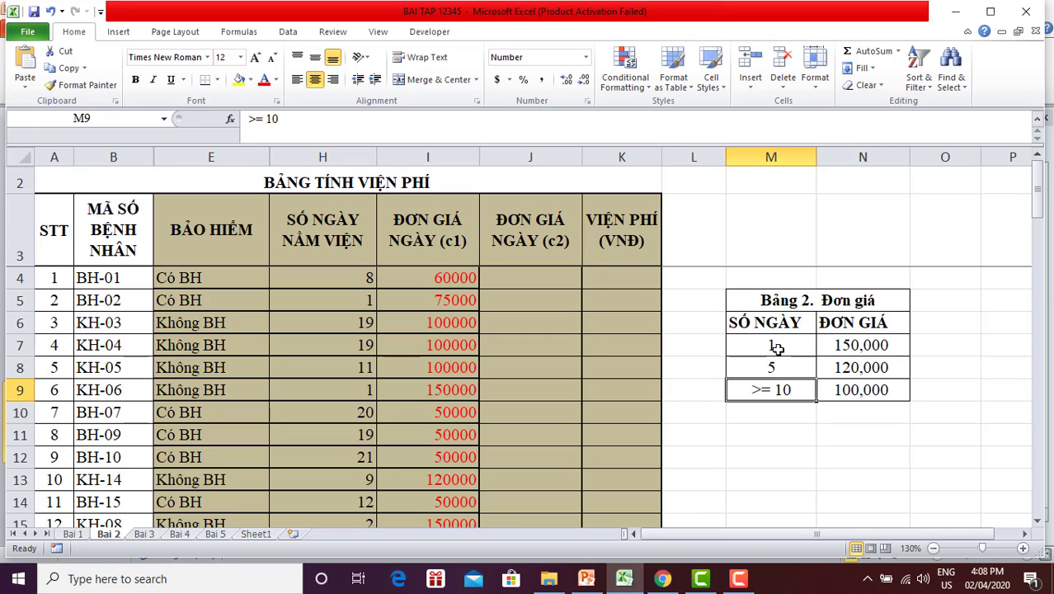
pyautogui.write('1')
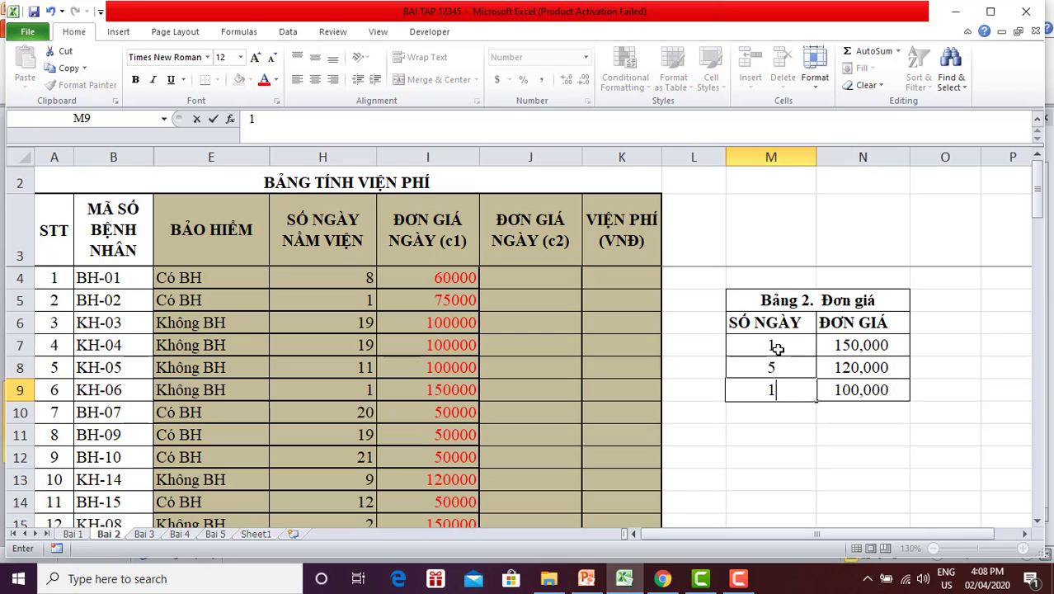
pyautogui.write('0')
pyautogui.click(871, 456)
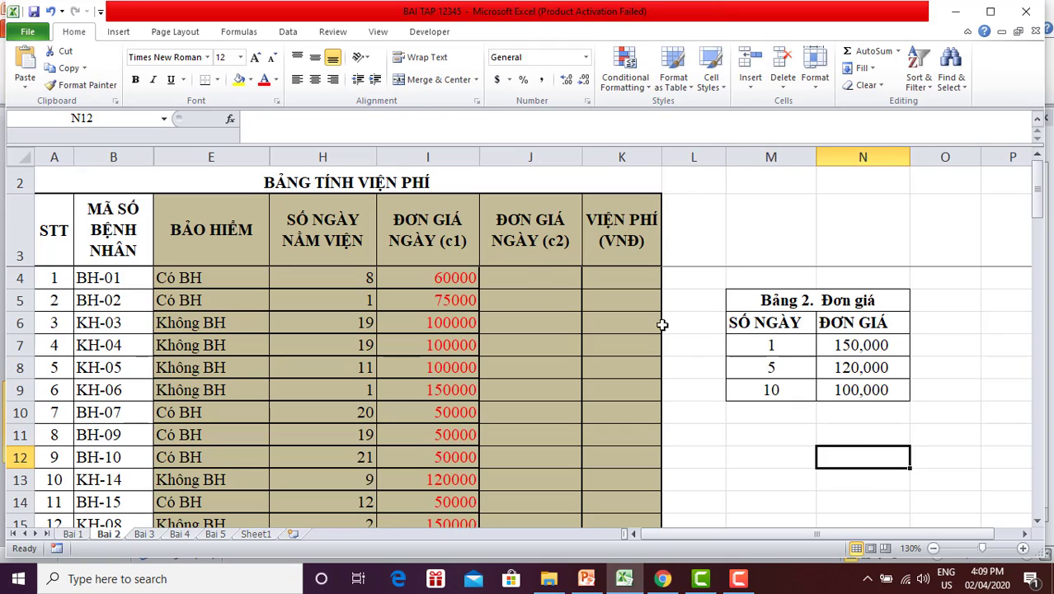
# Type =VLOOKUP(H4,$M$7:$N$9 in J4, with the Bảng 2 range made absolute.
pyautogui.click(525, 273)
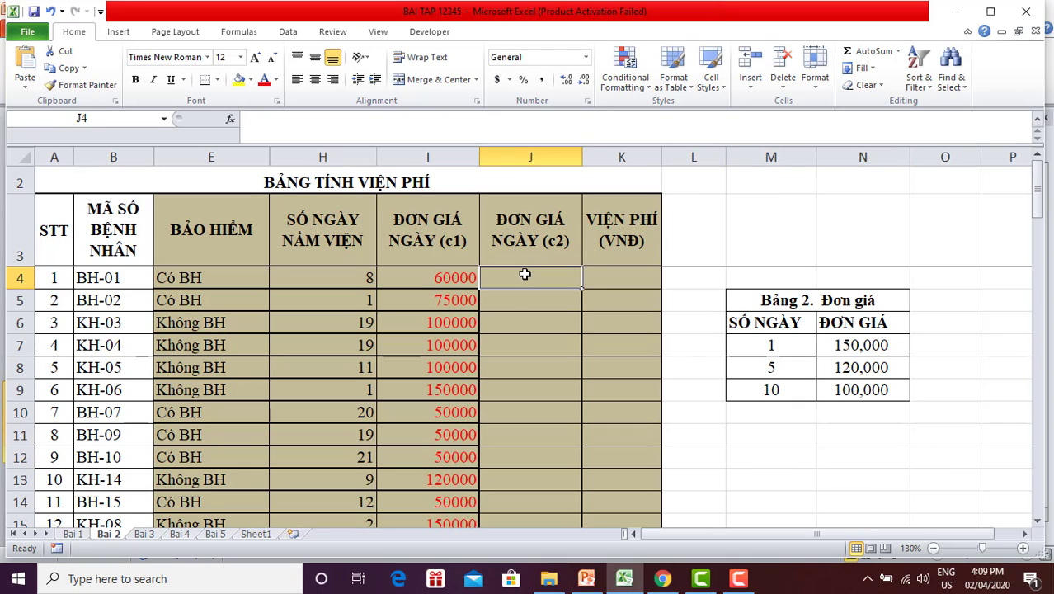
pyautogui.write('=')
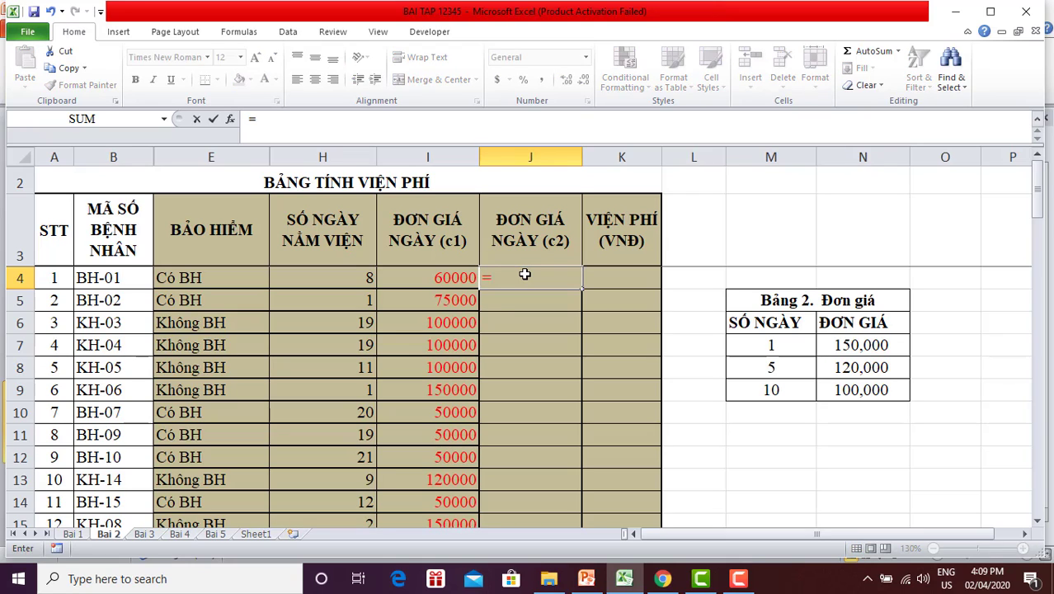
pyautogui.write('vlo')
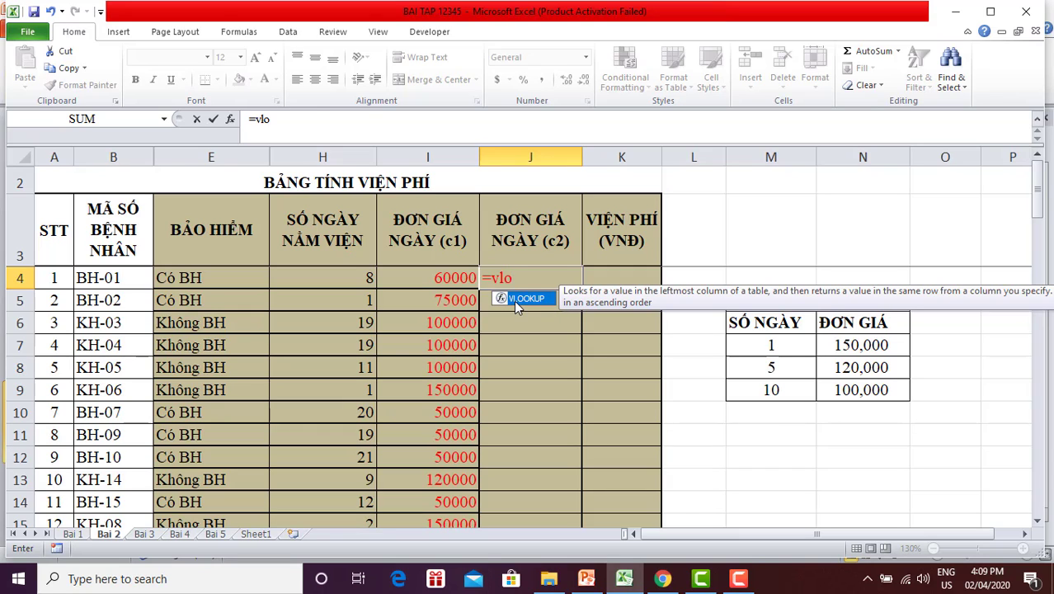
pyautogui.doubleClick(514, 300)
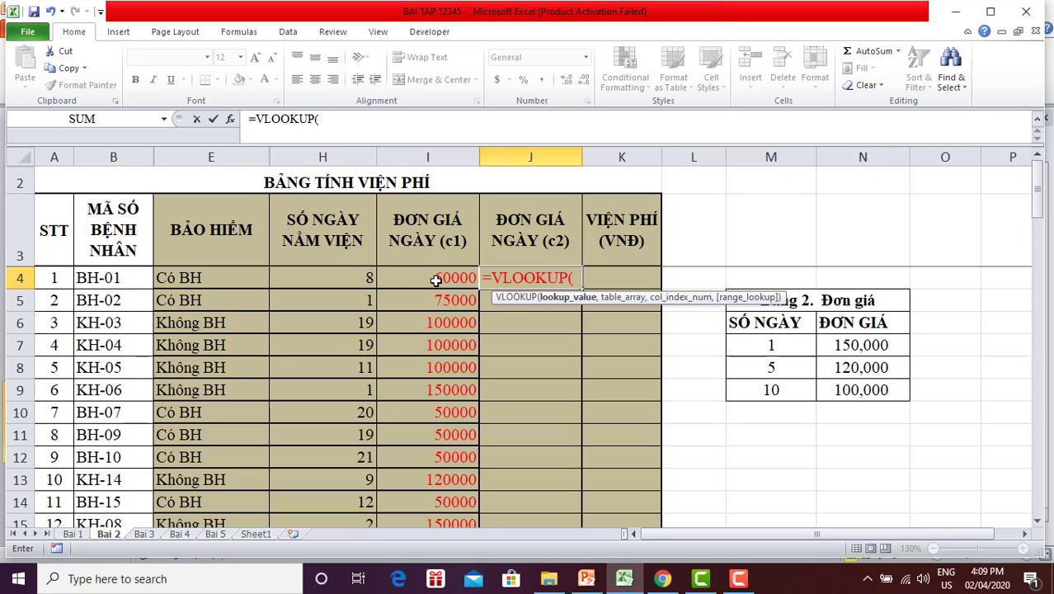
pyautogui.click(346, 276)
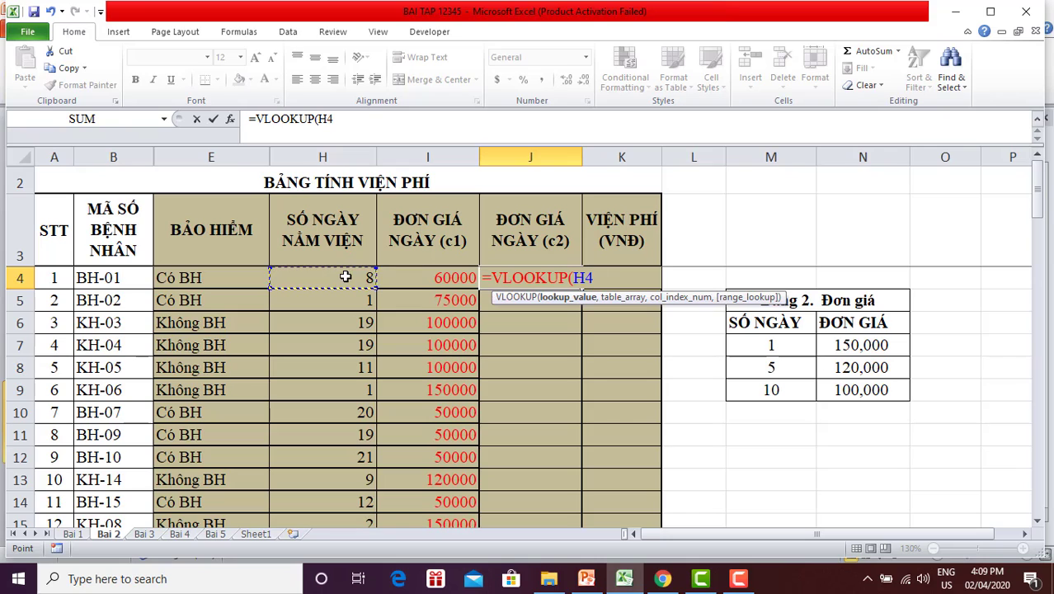
pyautogui.write(',')
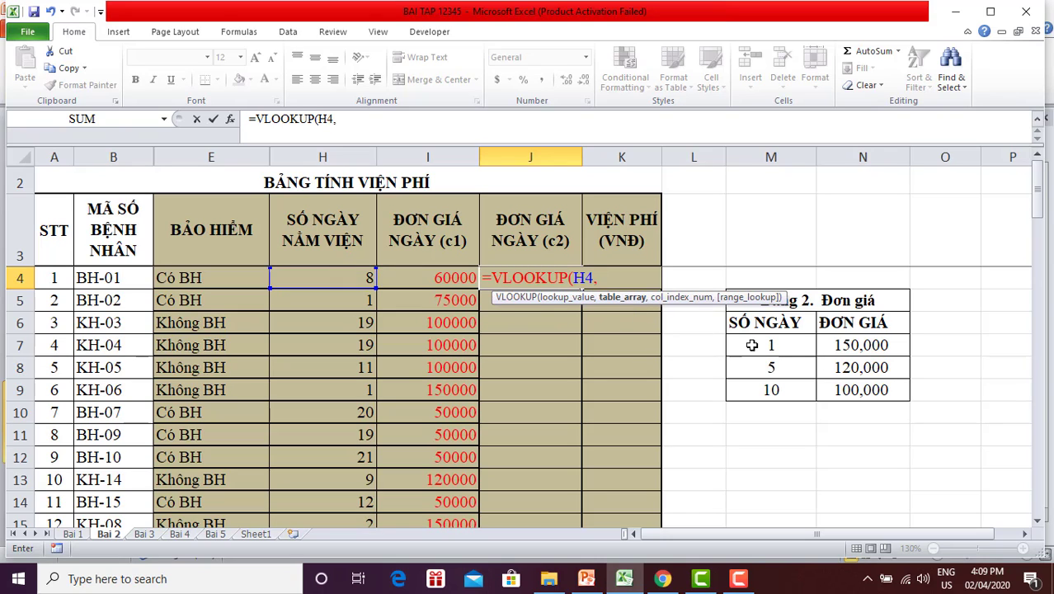
pyautogui.moveTo(752, 344)
pyautogui.mouseDown()
pyautogui.moveTo(841, 366)
pyautogui.moveTo(858, 392)
pyautogui.mouseUp()
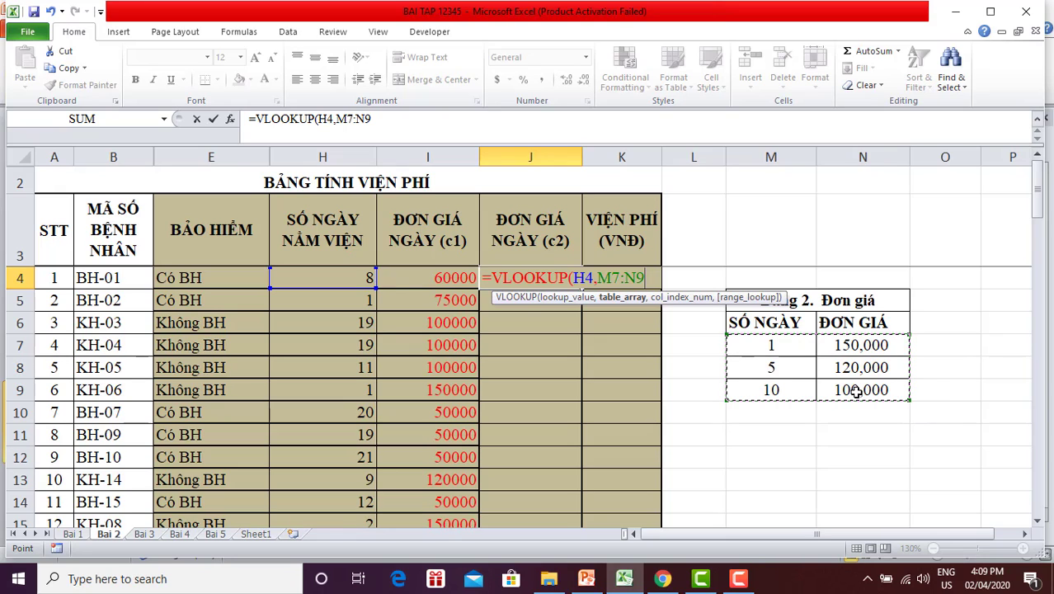
pyautogui.press('F4')
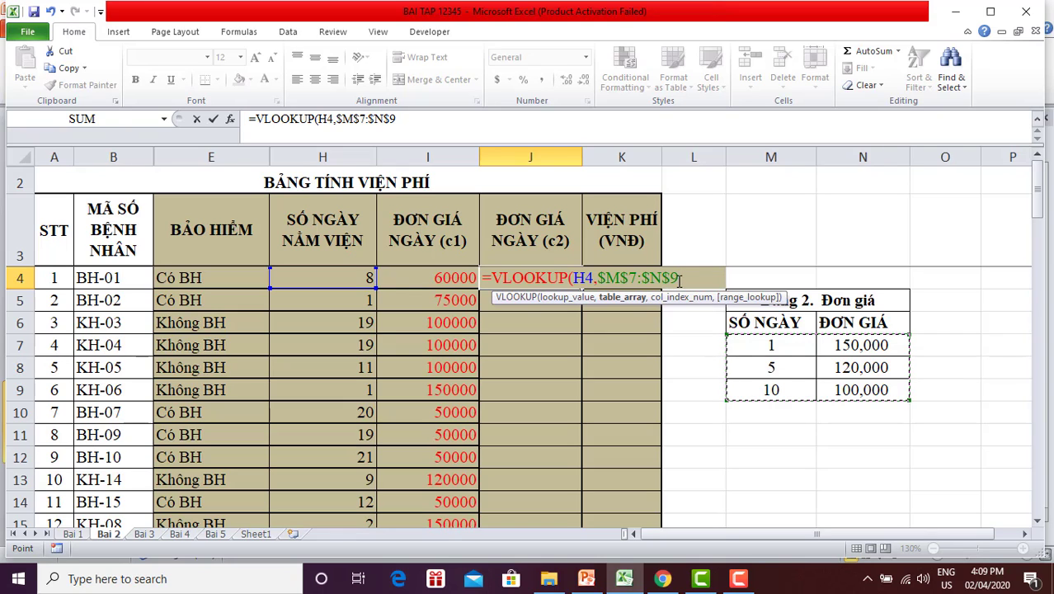
pyautogui.moveTo(679, 280); pyautogui.dragTo(598, 281)
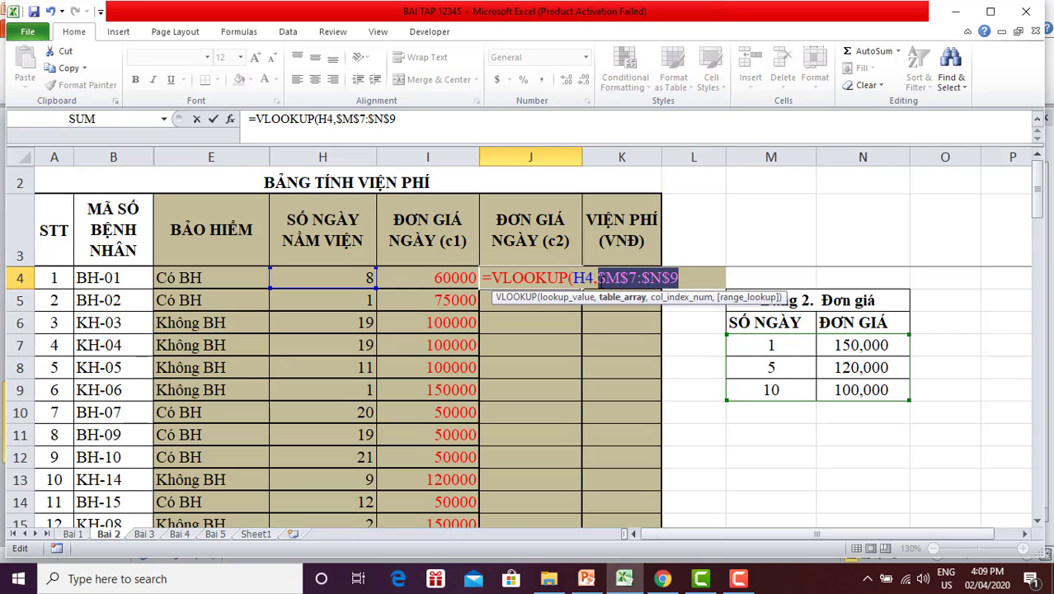
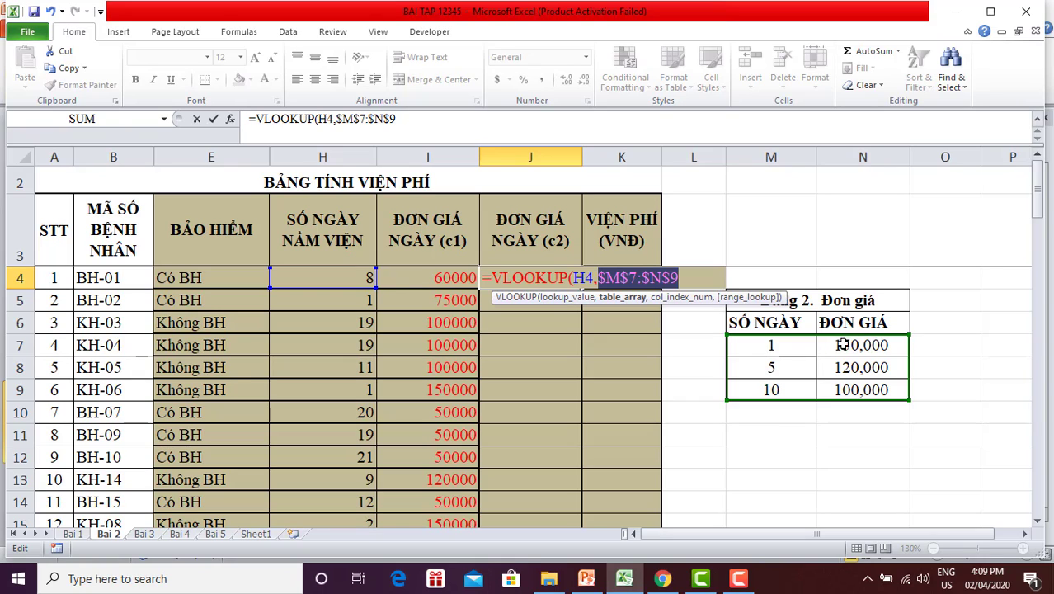
# Complete J4 as =VLOOKUP(H4,$M$7:$N$9,2,TRUE) so it returns 120000.
pyautogui.click(693, 278)
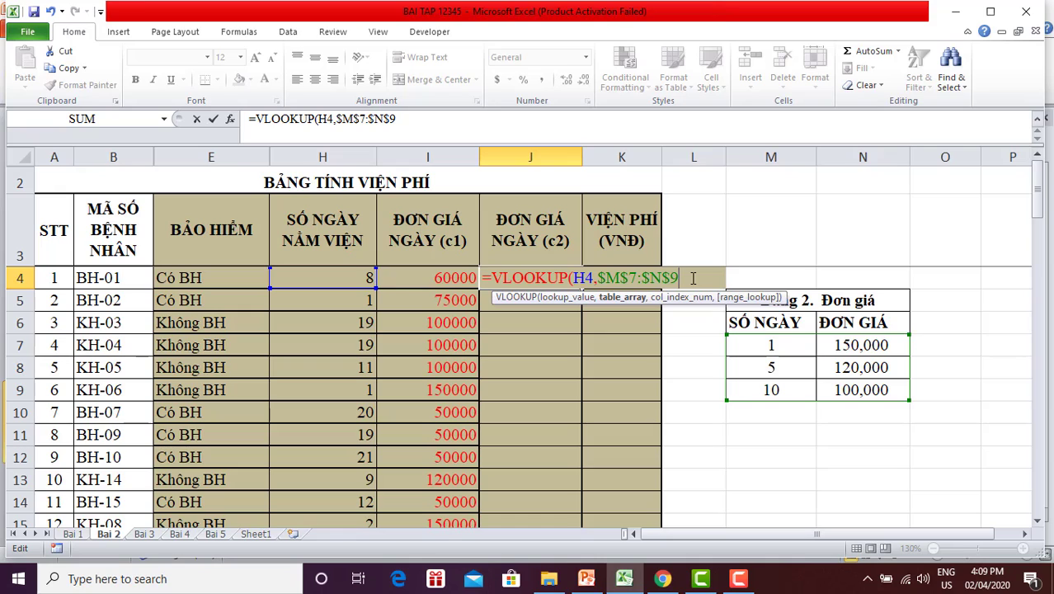
pyautogui.write(',')
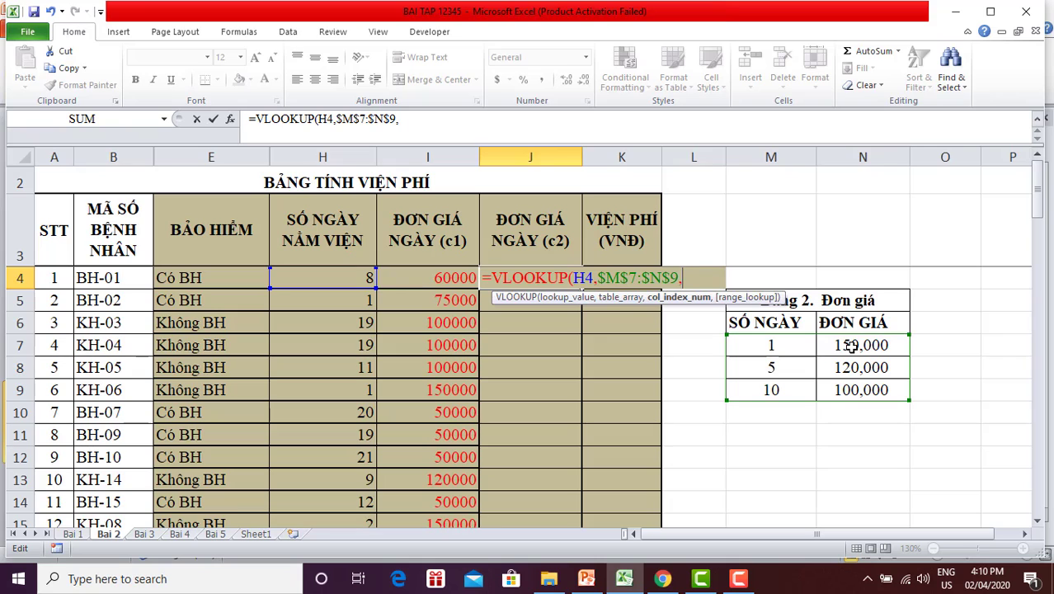
pyautogui.write('2,')
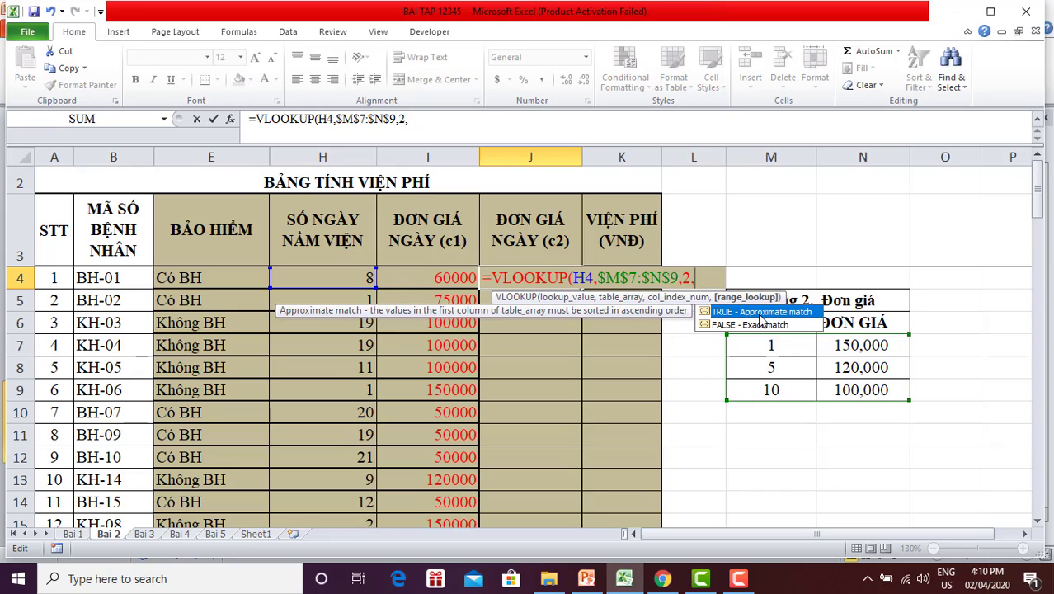
pyautogui.doubleClick(760, 312)
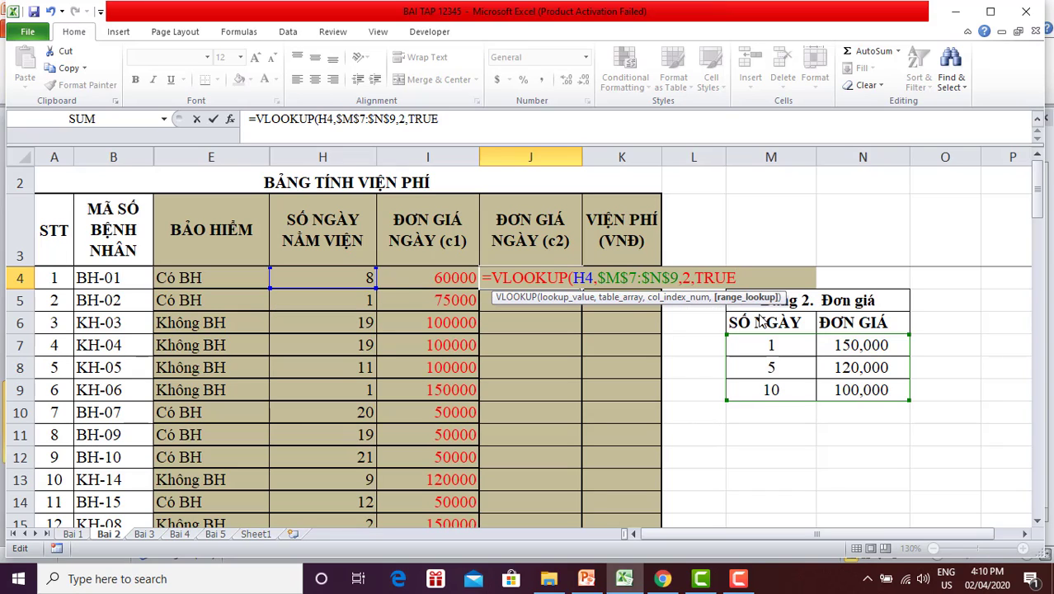
pyautogui.write(')')
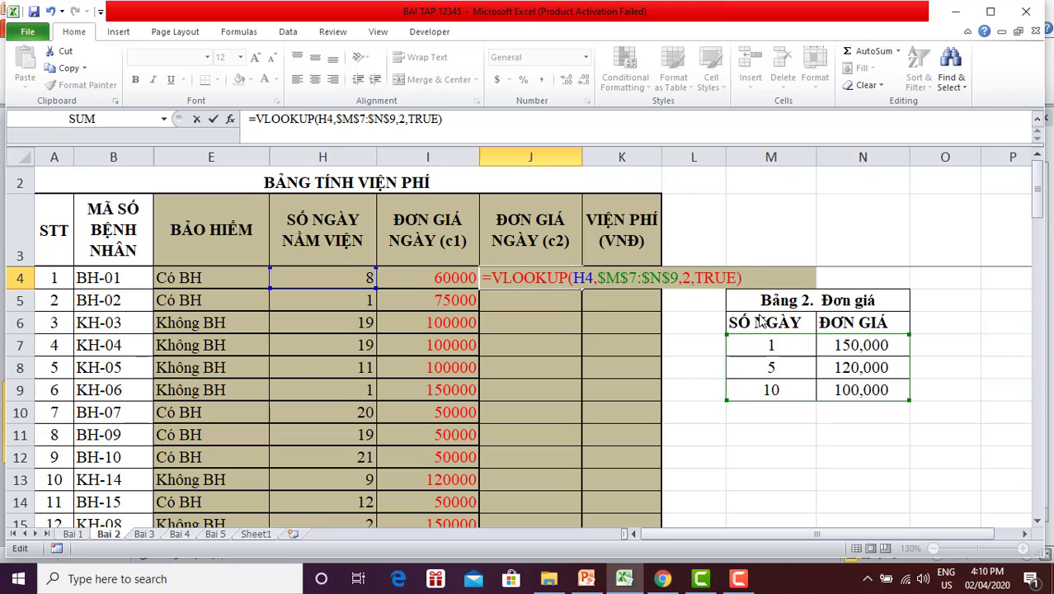
pyautogui.press('Return')
pyautogui.click(532, 284)
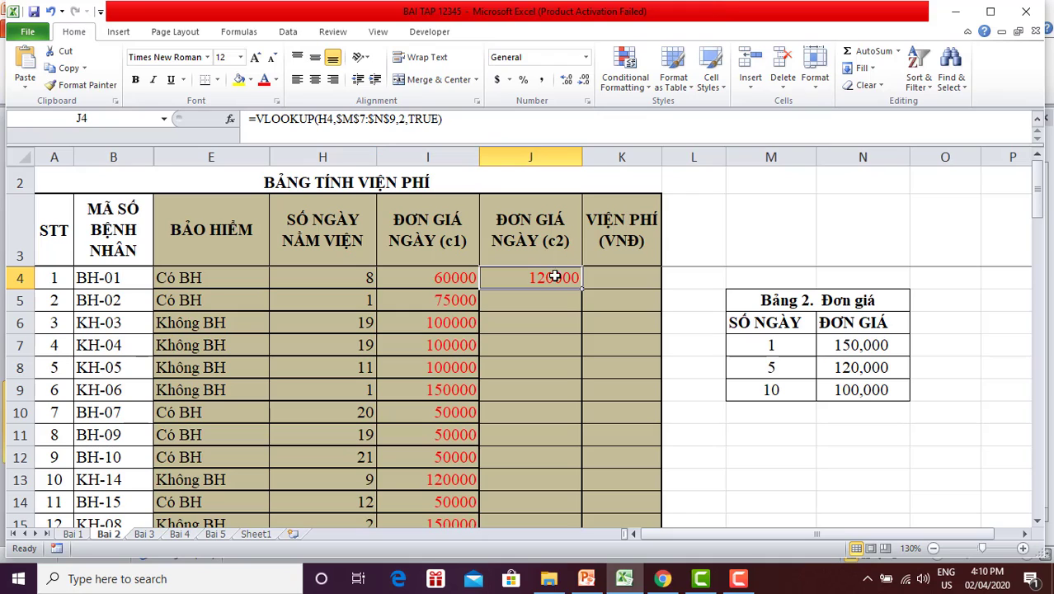
# Multiply J4's VLOOKUP by IF(E4="Có BH",0.5,1) so the insured patient shows 60000.
pyautogui.doubleClick(557, 278)
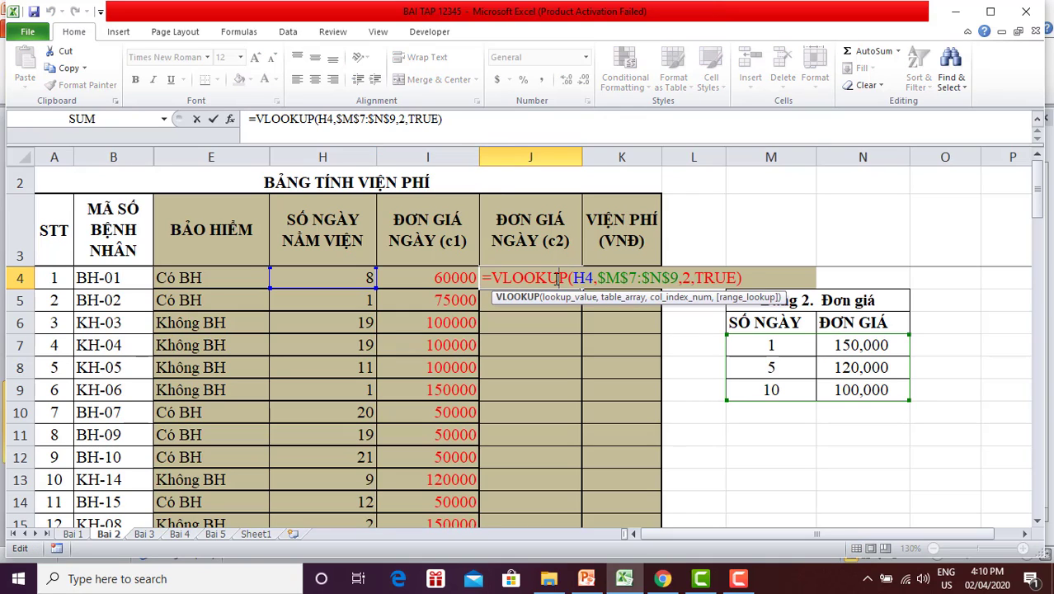
pyautogui.click(750, 278)
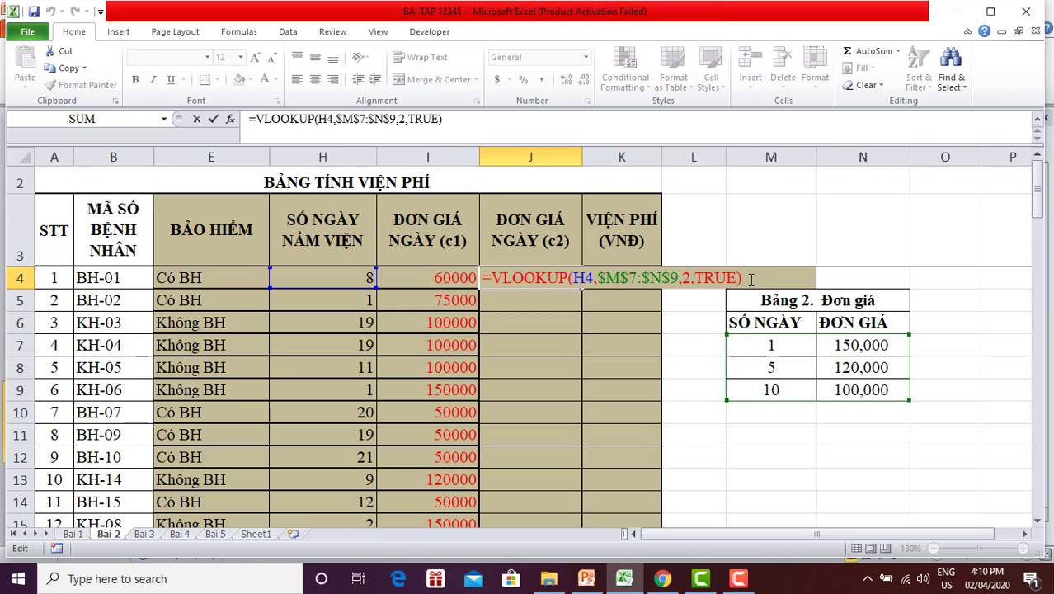
pyautogui.write('*if')
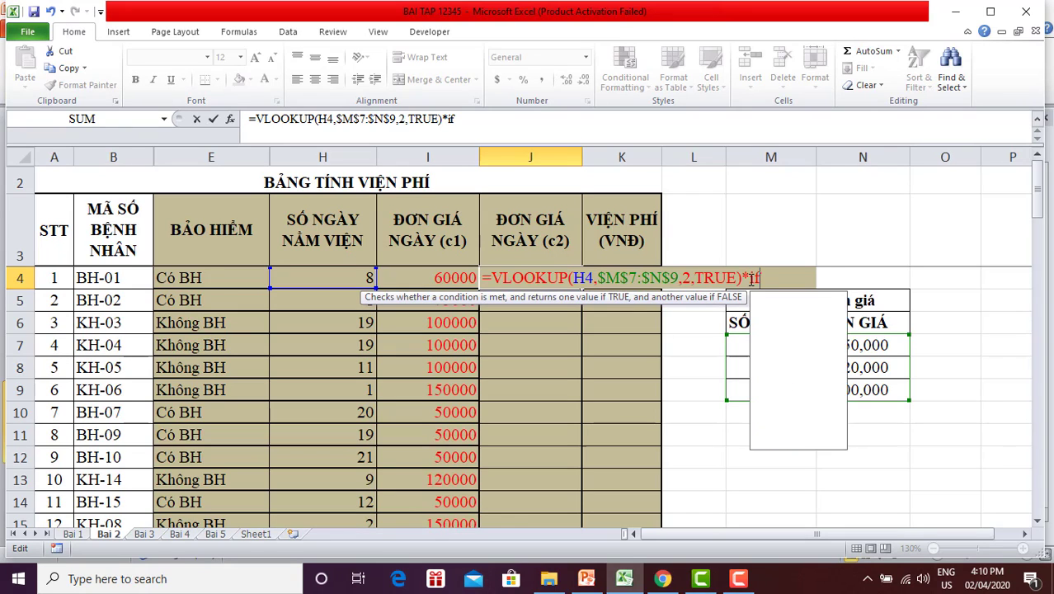
pyautogui.write('(')
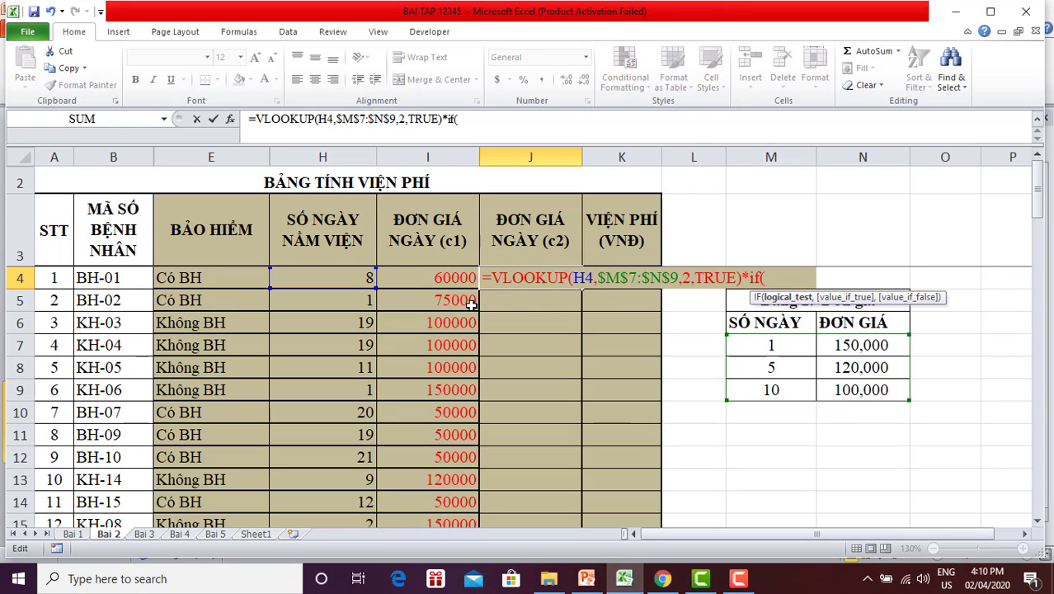
pyautogui.click(168, 278)
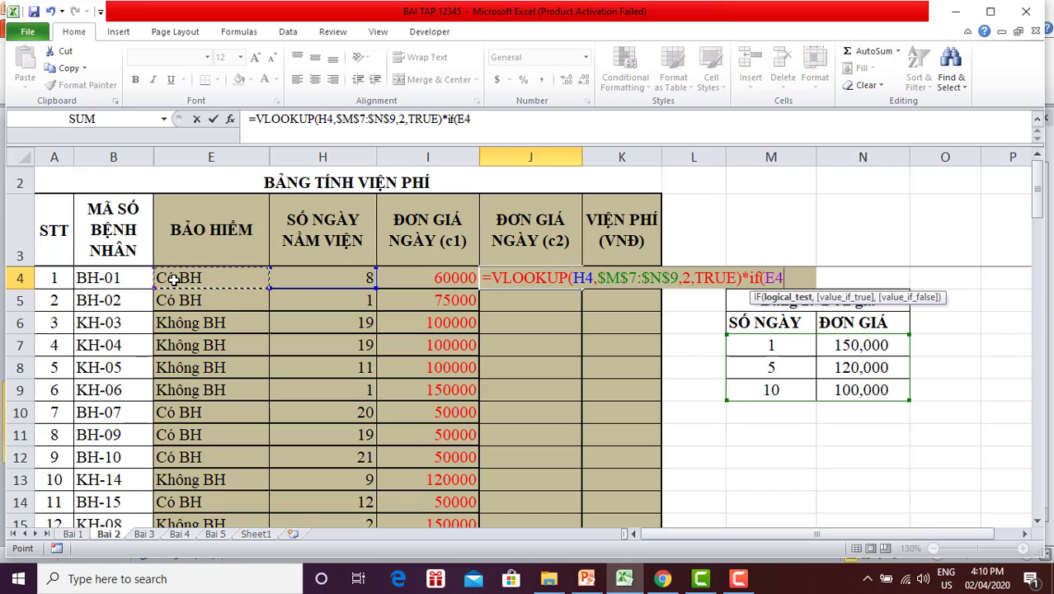
pyautogui.write('=')
pyautogui.write('Co')
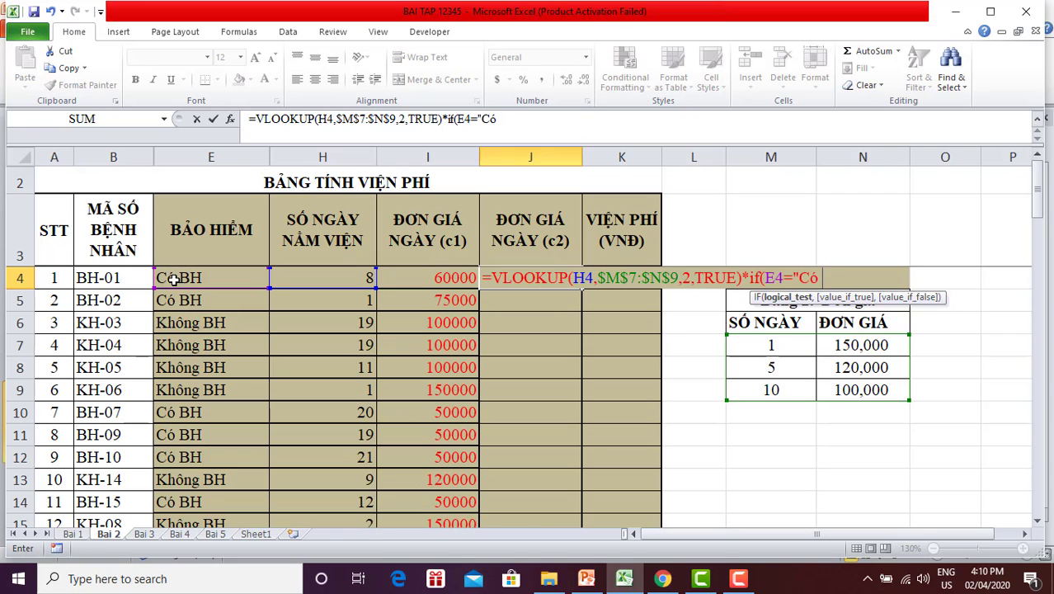
pyautogui.write('BH')
pyautogui.write(',0.')
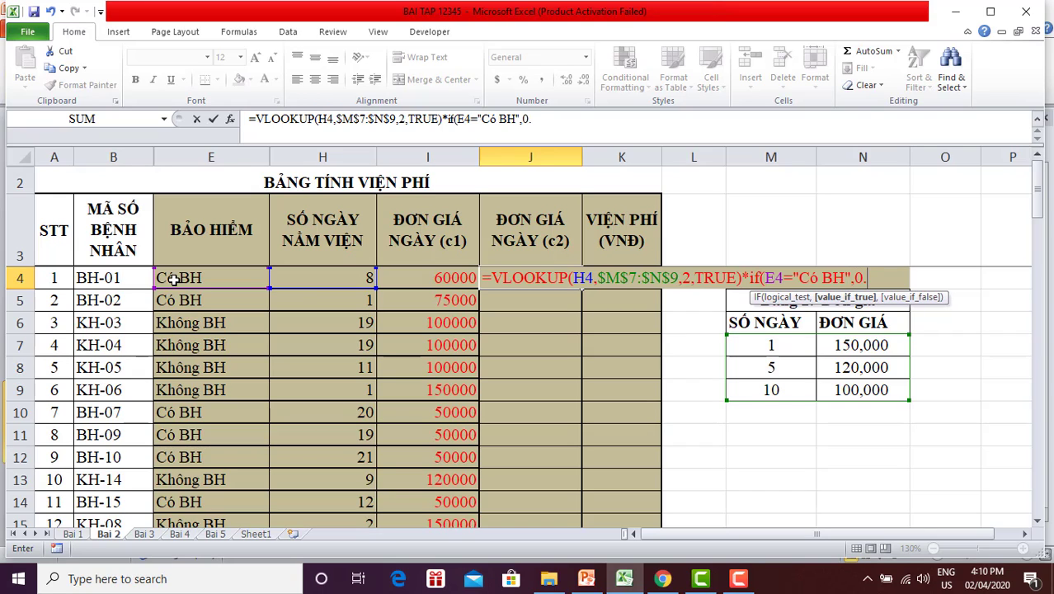
pyautogui.write('5u')
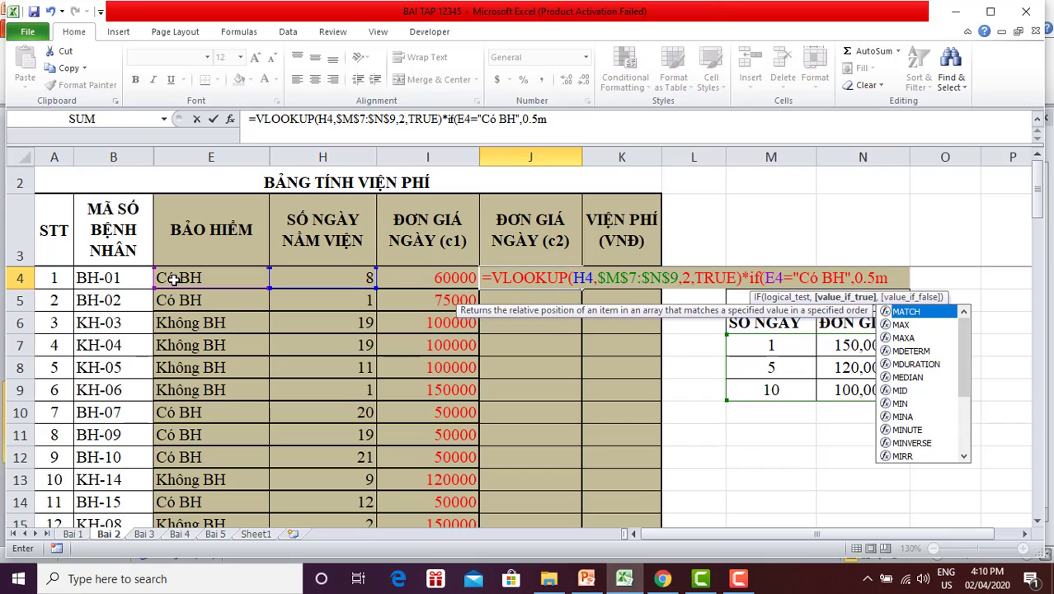
pyautogui.press('BackSpace')
pyautogui.write(',1')
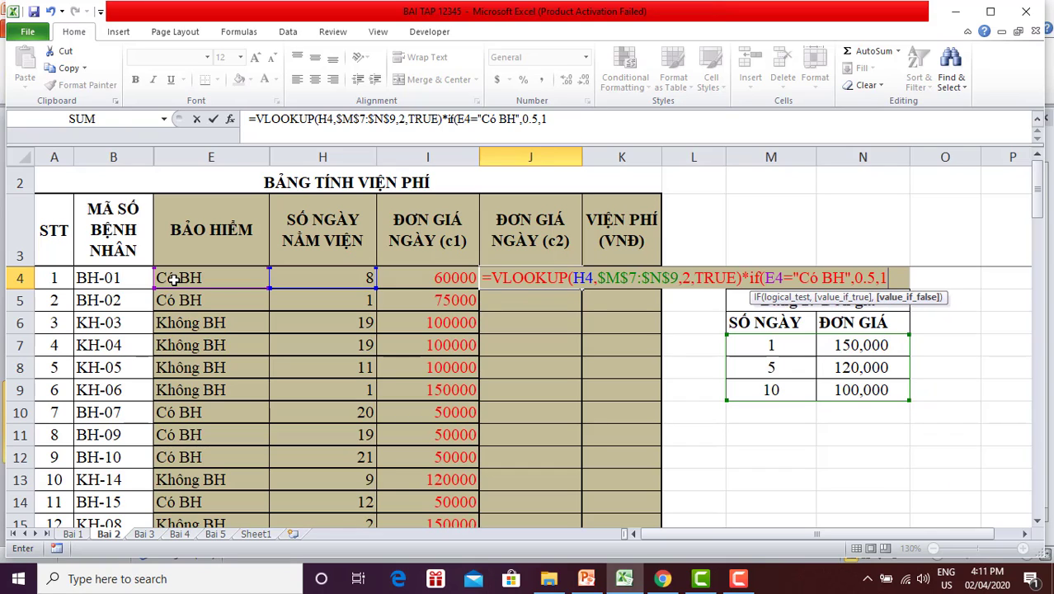
pyautogui.write(')')
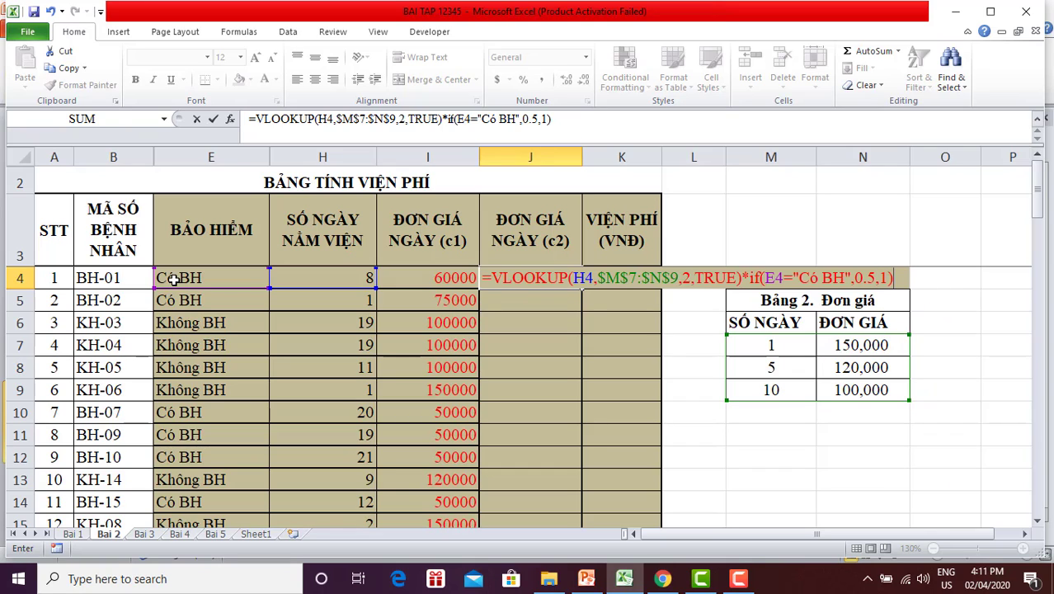
pyautogui.press('Return')
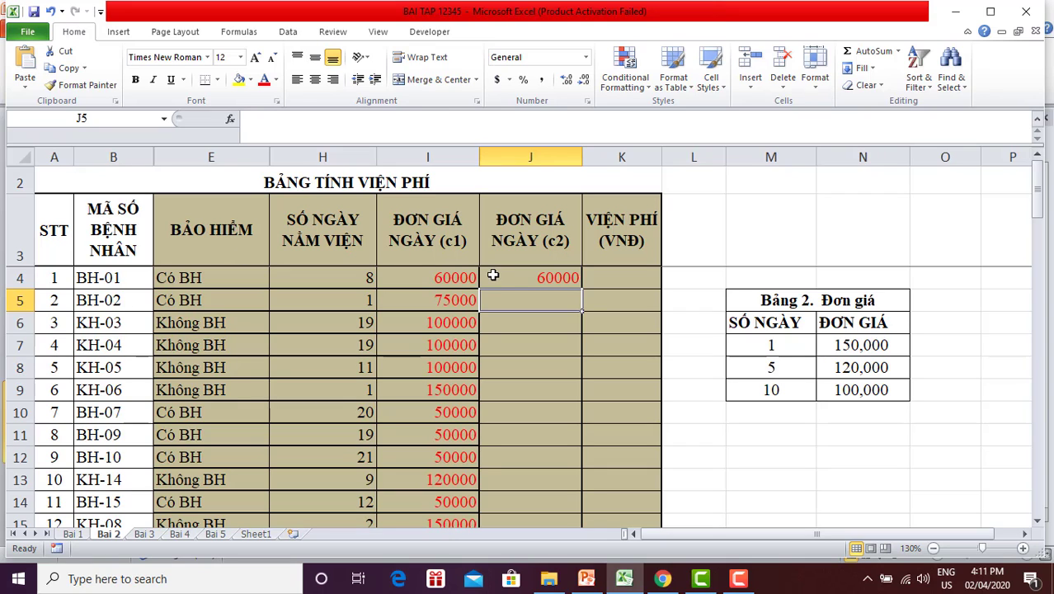
# Fill J4's rate formula down to J23, compare it with I4, and select J4:J23.
pyautogui.click(493, 274)
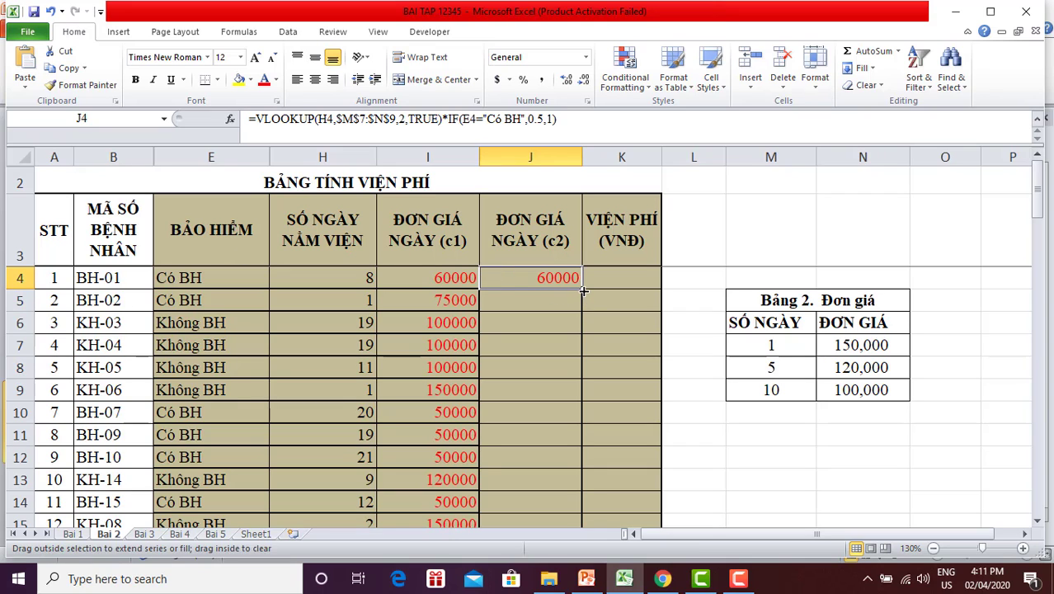
pyautogui.moveTo(583, 292); pyautogui.dragTo(587, 564)
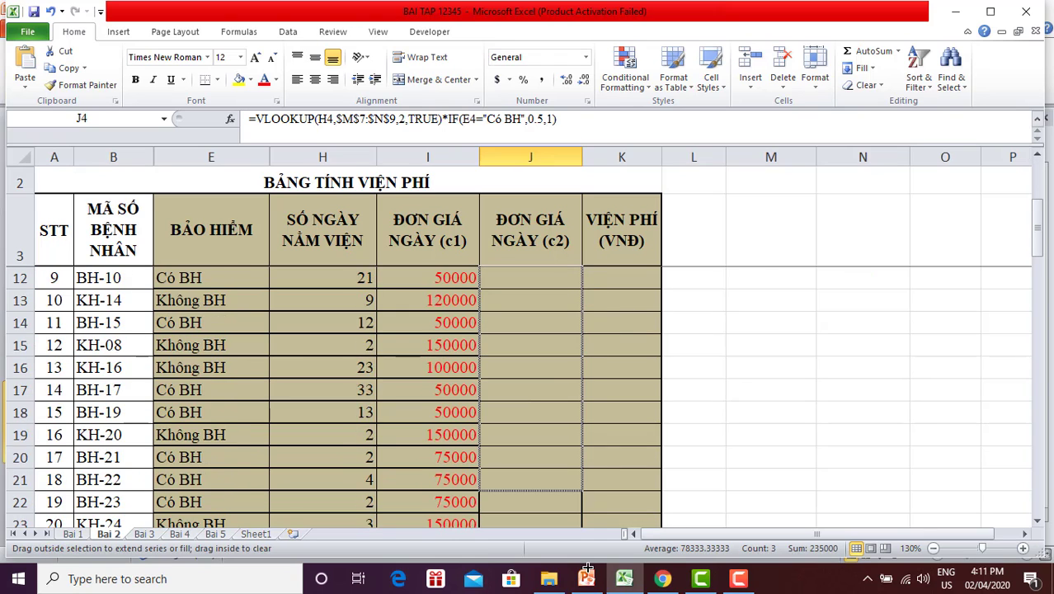
pyautogui.moveTo(587, 564); pyautogui.dragTo(578, 491)
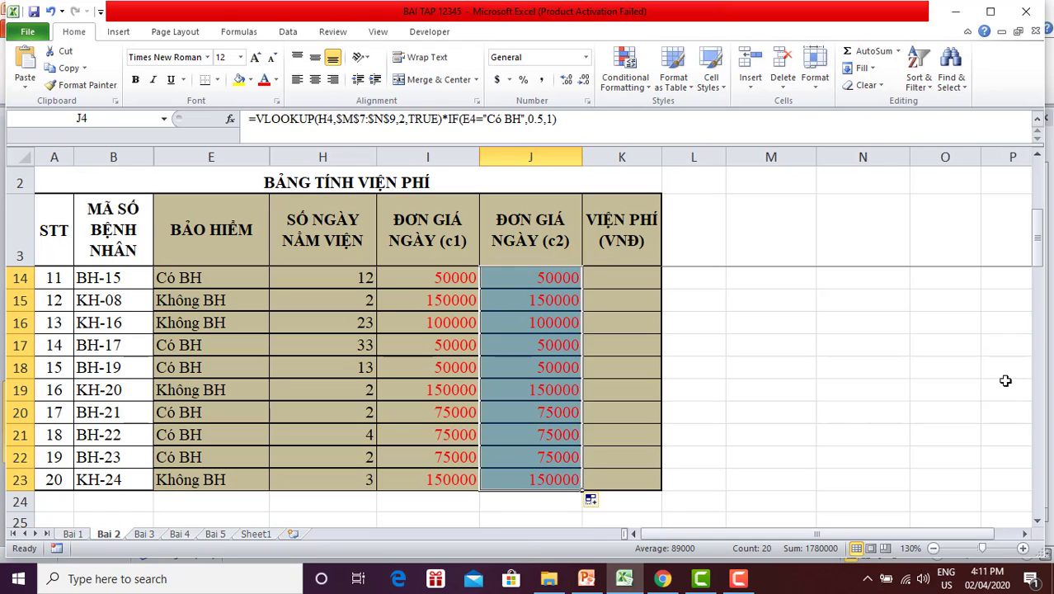
pyautogui.moveTo(1038, 268); pyautogui.dragTo(1038, 149)
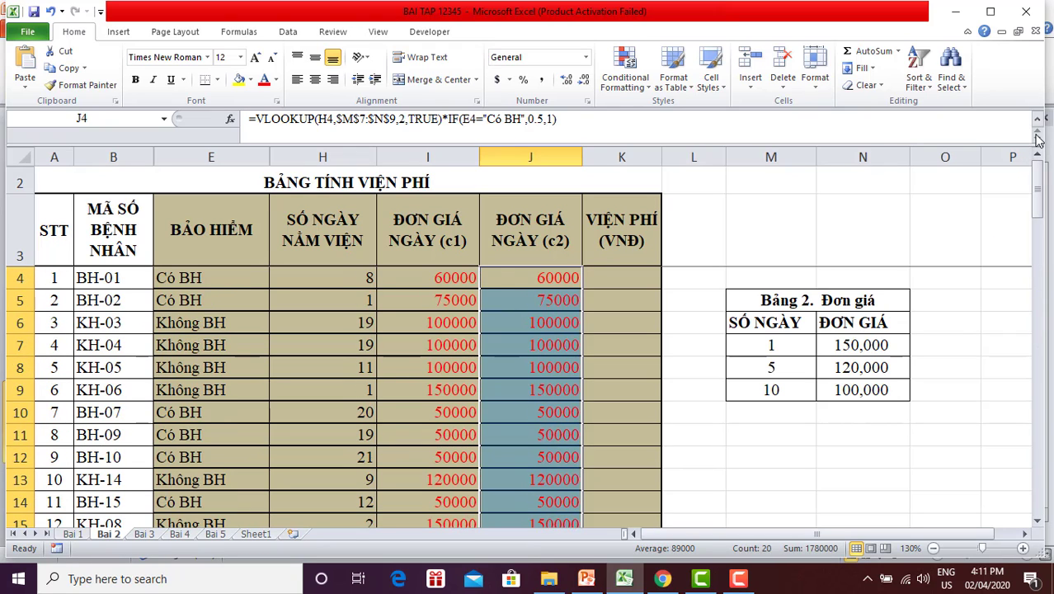
pyautogui.click(483, 286)
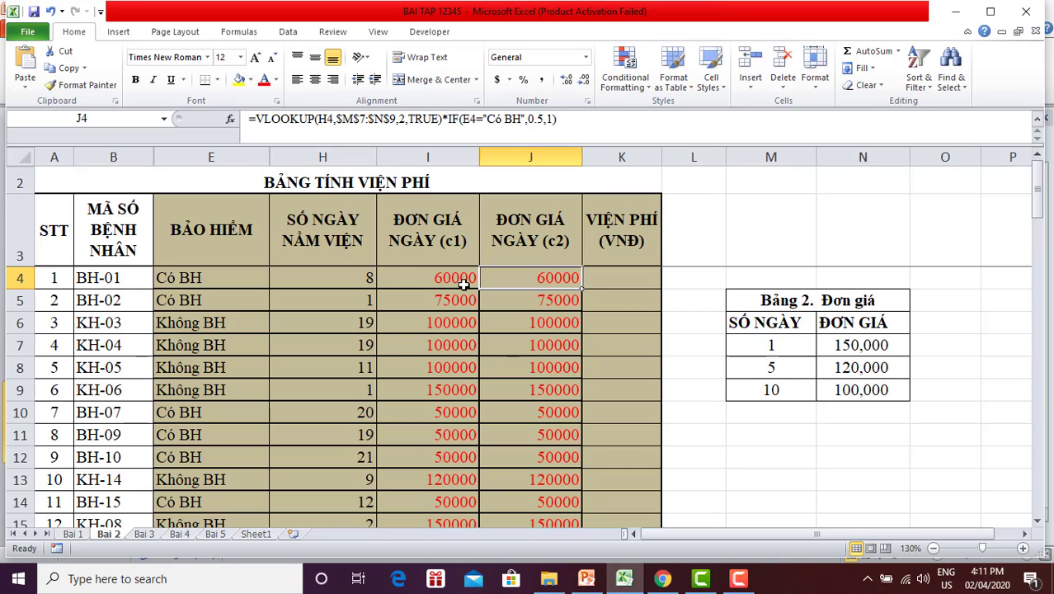
pyautogui.click(617, 344)
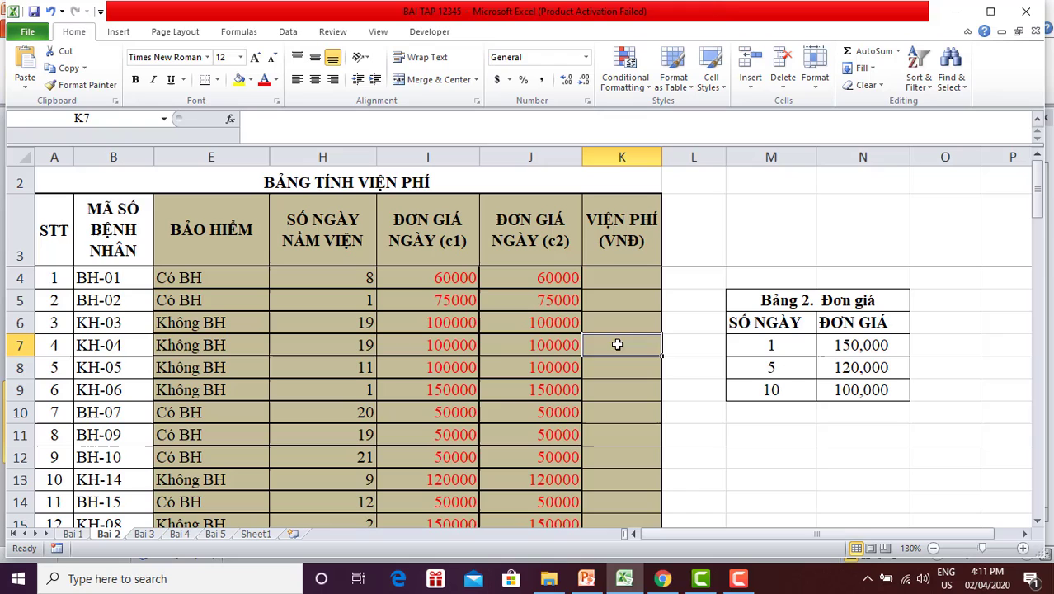
pyautogui.click(444, 279)
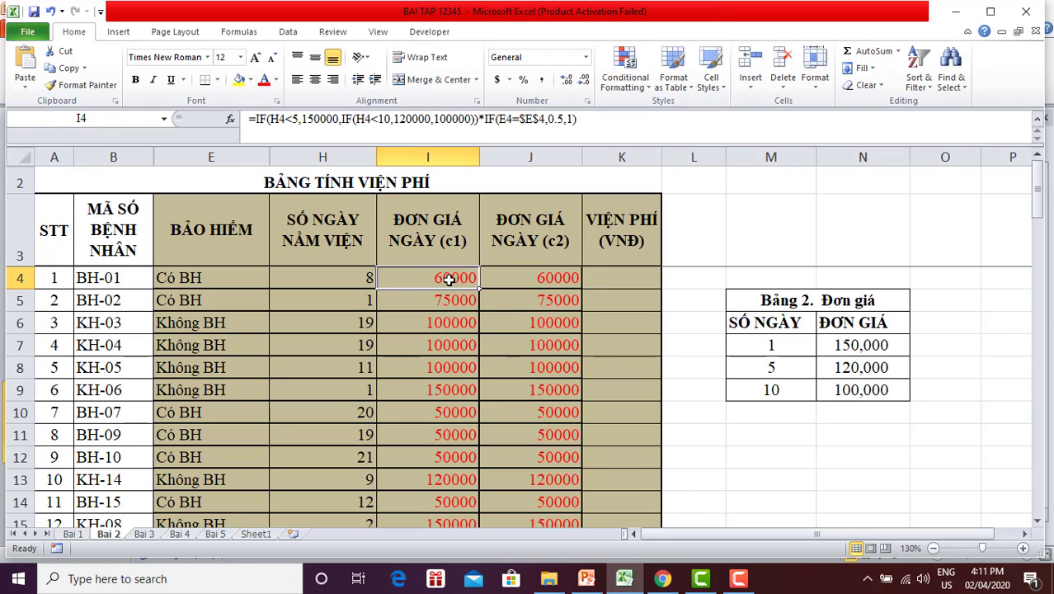
pyautogui.moveTo(531, 278)
pyautogui.mouseDown()
pyautogui.moveTo(542, 478)
pyautogui.moveTo(560, 470)
pyautogui.mouseUp()
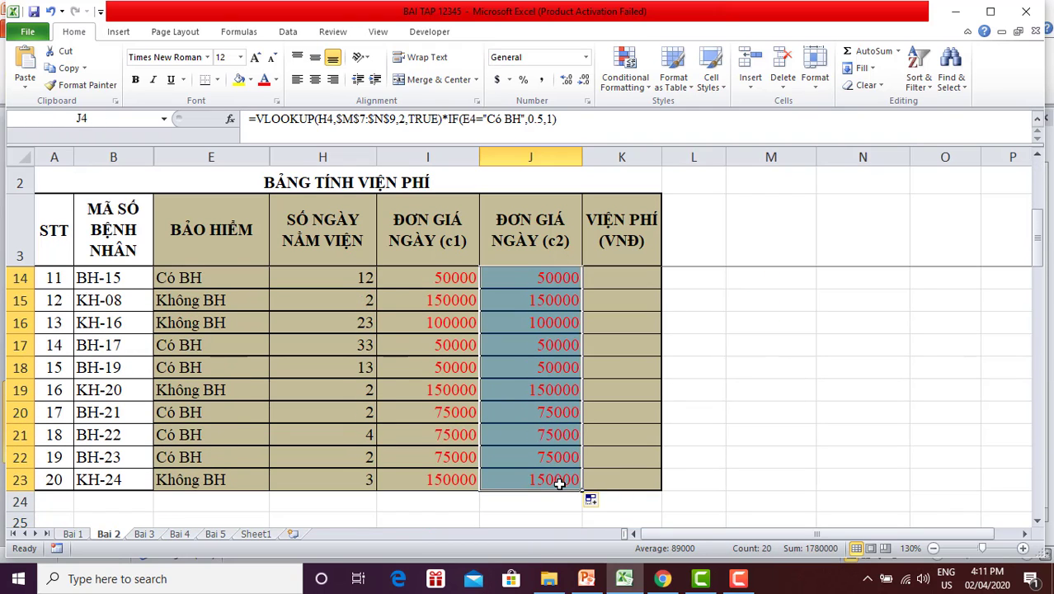
# Format J4:J23 as Number with a 1000 separator and 0 decimal places.
pyautogui.rightClick(518, 327)
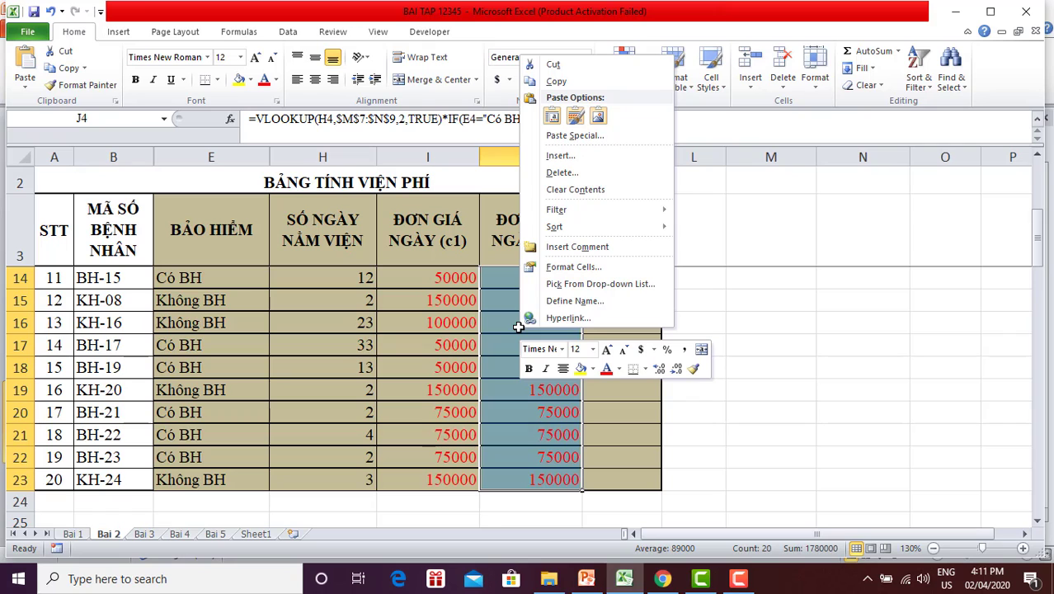
pyautogui.click(587, 274)
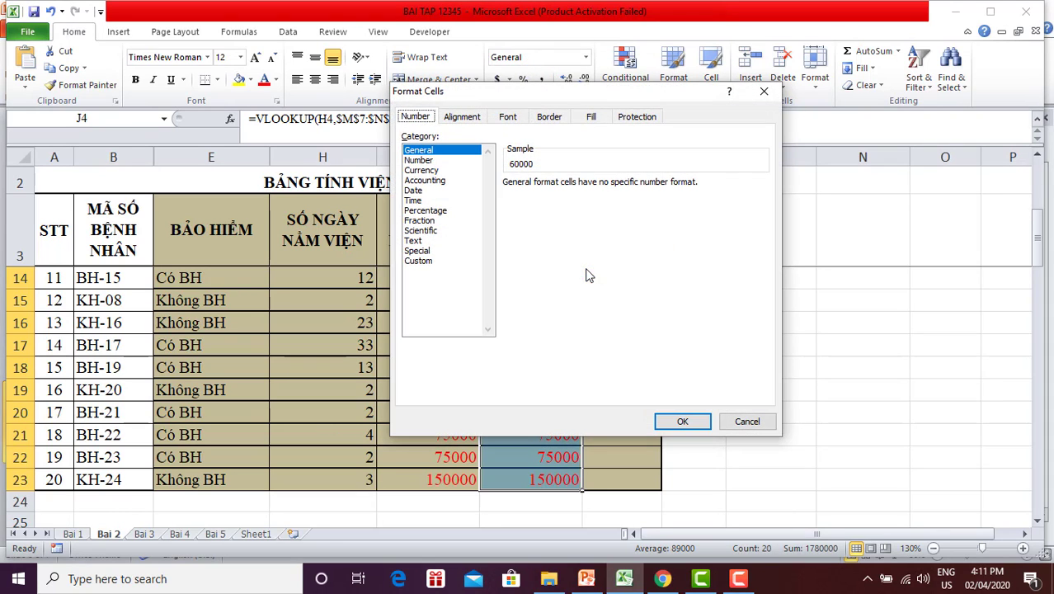
pyautogui.click(420, 161)
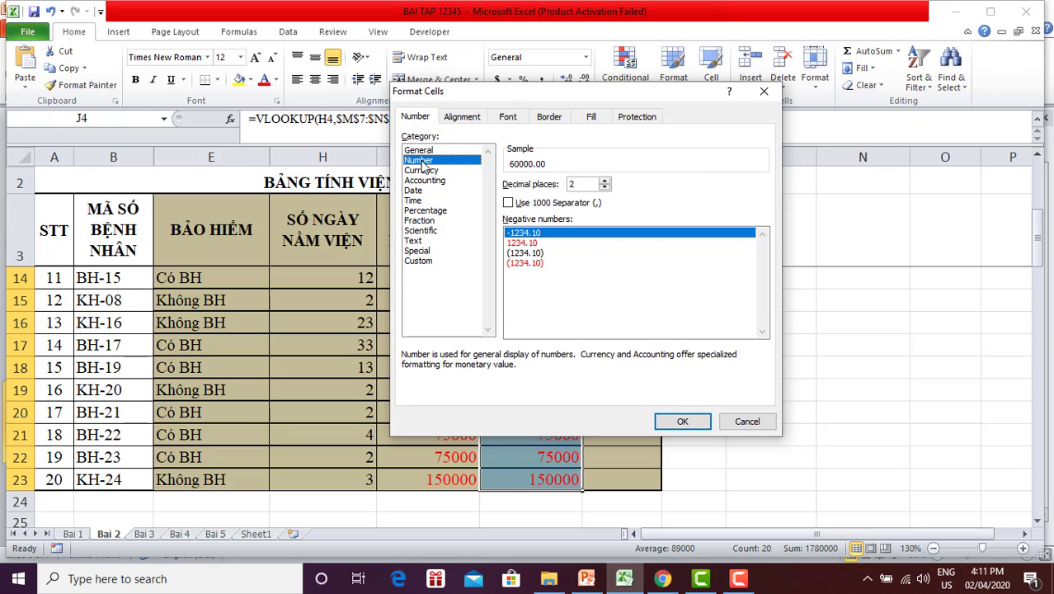
pyautogui.click(517, 205)
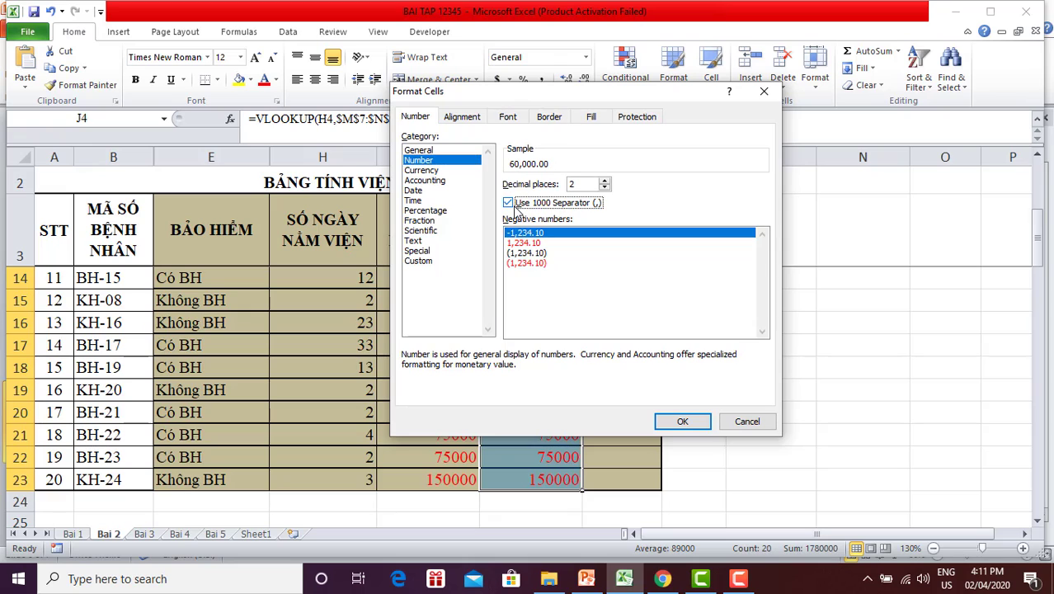
pyautogui.click(604, 188)
pyautogui.click(604, 188)
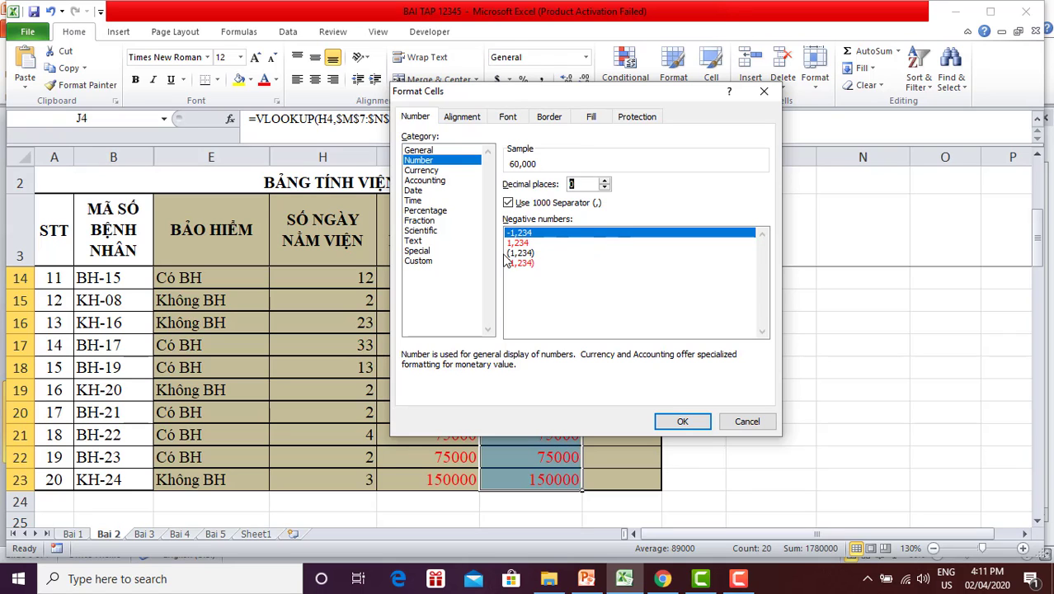
pyautogui.click(682, 421)
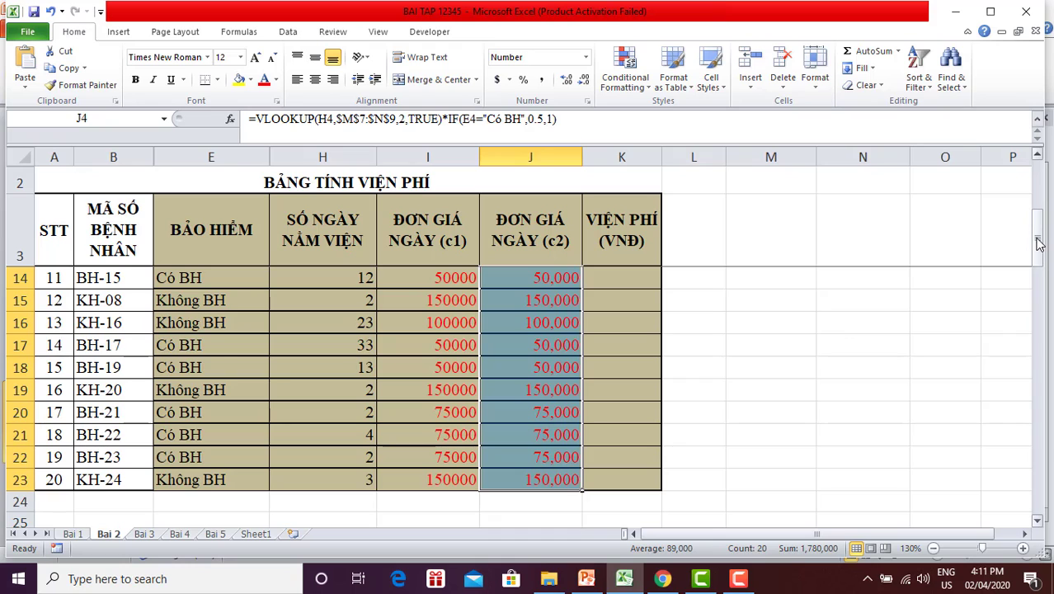
pyautogui.moveTo(1037, 239); pyautogui.dragTo(1037, 186)
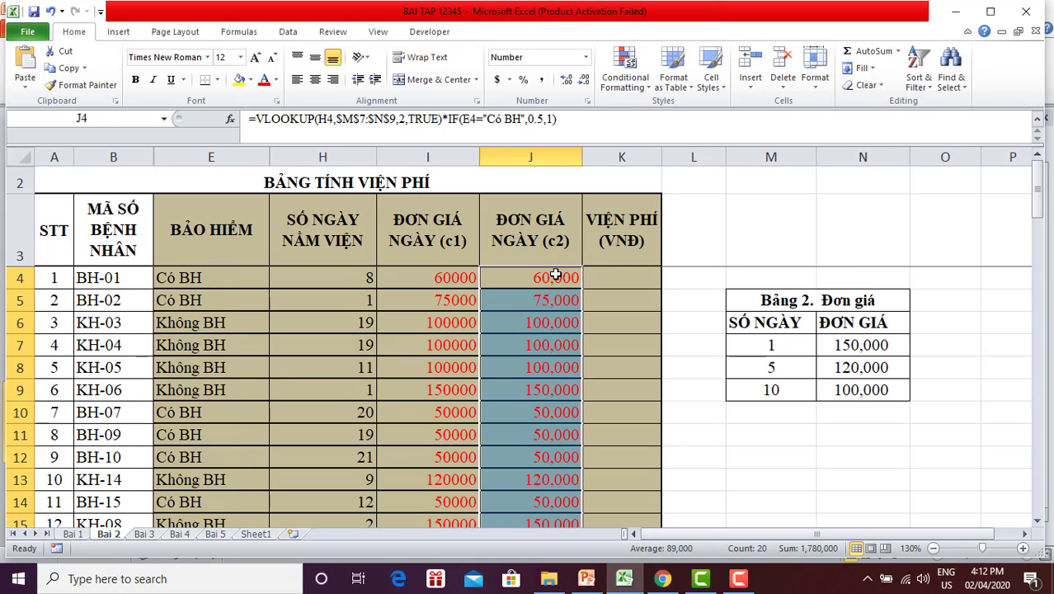
# Apply the custom number format #,##0 "VNĐ" to the c2 prices in J4:J23.
pyautogui.click(663, 361)
pyautogui.click(522, 277)
pyautogui.moveTo(522, 277); pyautogui.dragTo(549, 528)
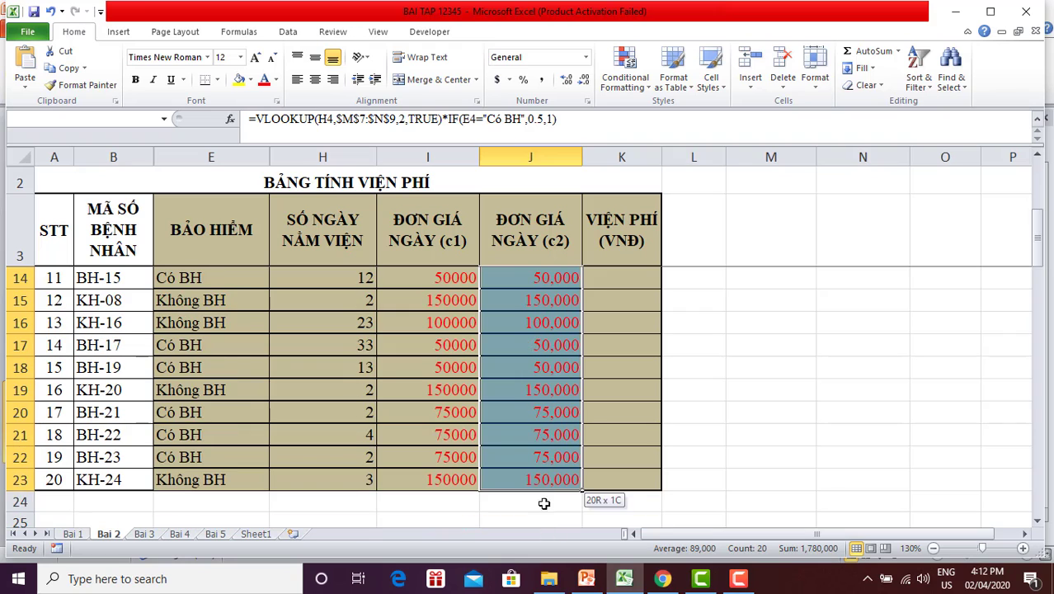
pyautogui.moveTo(549, 527); pyautogui.dragTo(546, 480)
pyautogui.rightClick(511, 338)
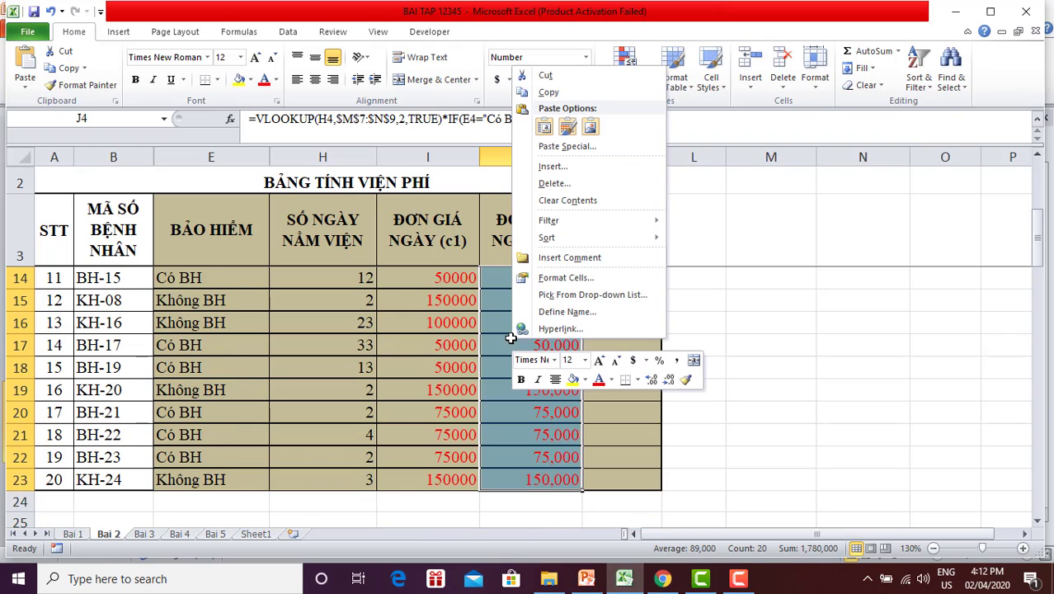
pyautogui.click(578, 279)
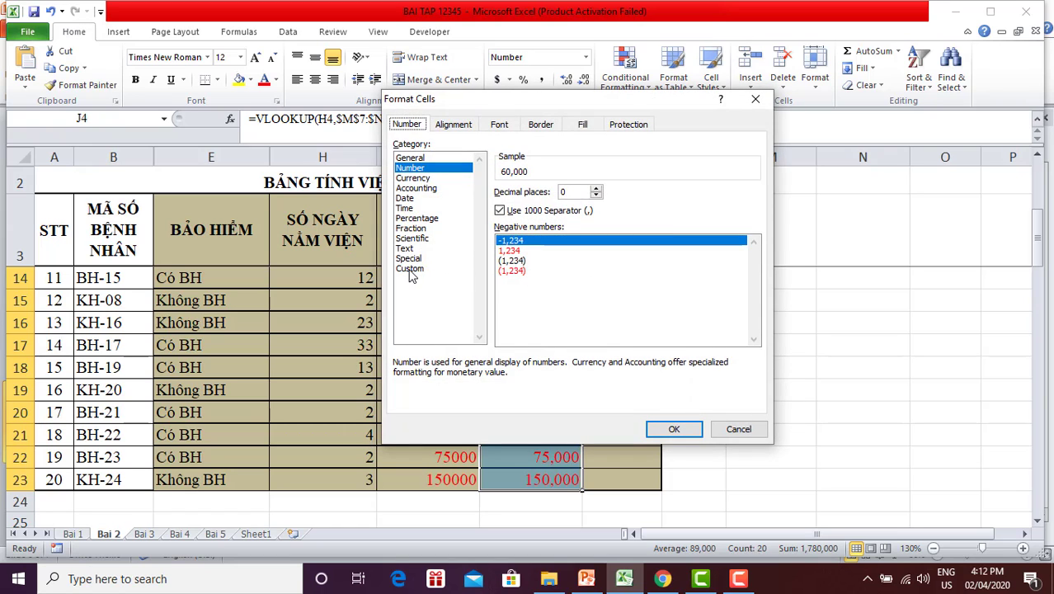
pyautogui.click(410, 269)
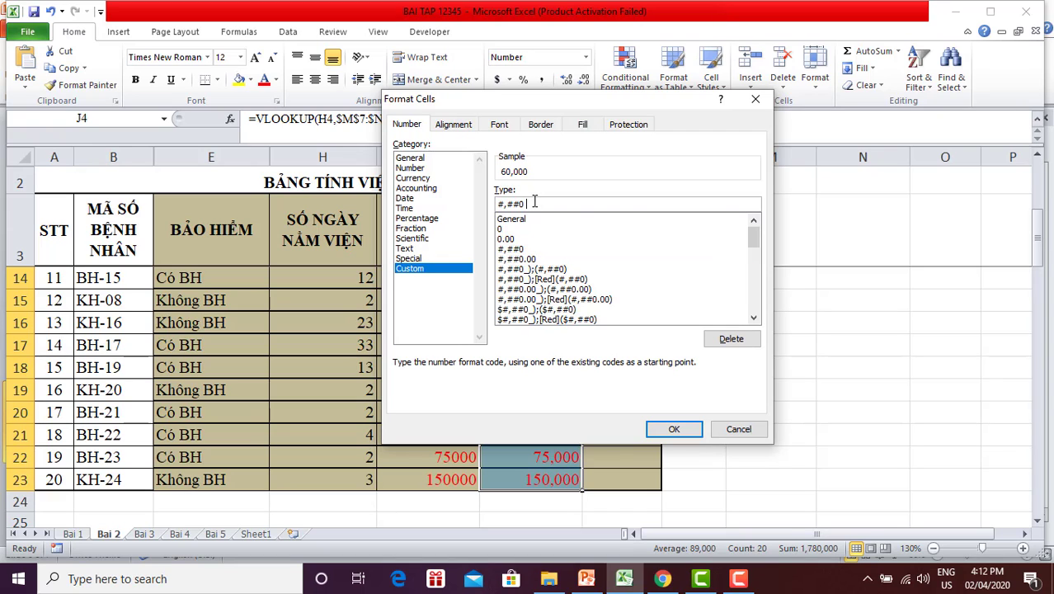
pyautogui.write('V')
pyautogui.write('"')
pyautogui.click(673, 428)
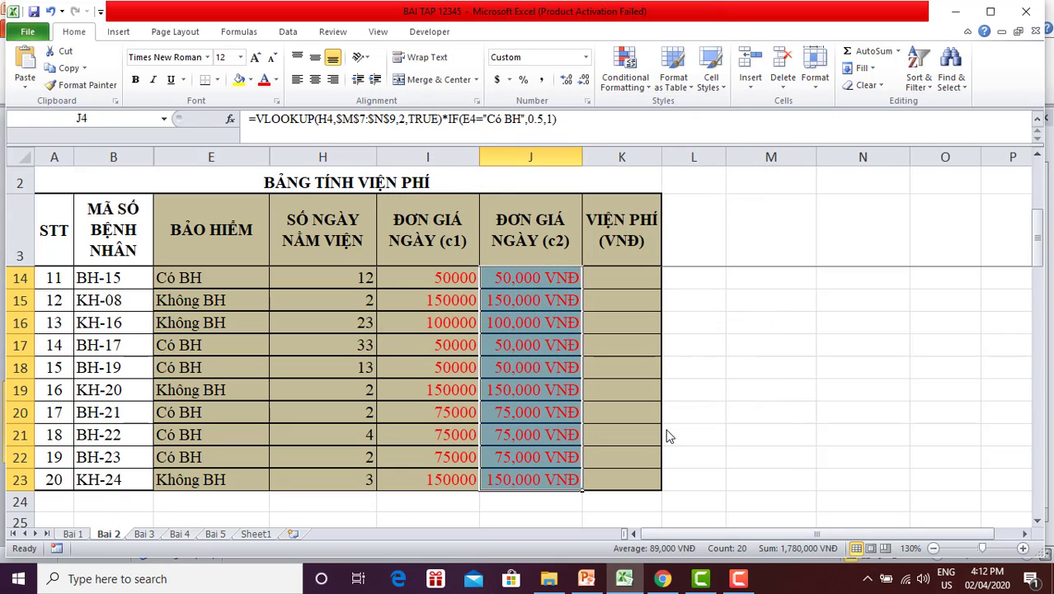
# Drag column J wider so values like 150,000 VNĐ fit.
pyautogui.moveTo(1040, 247); pyautogui.dragTo(1040, 198)
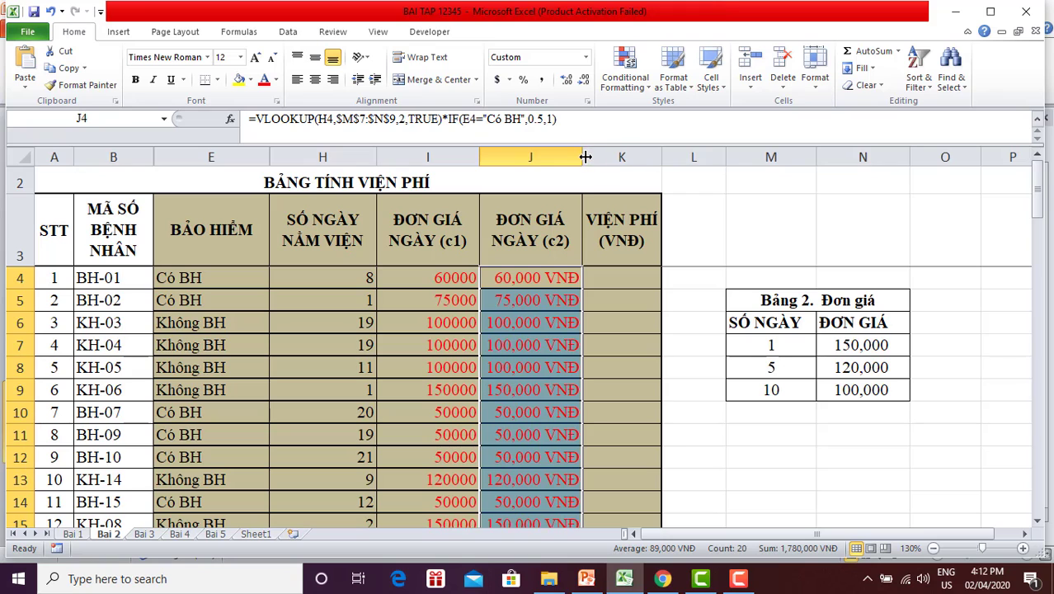
pyautogui.moveTo(585, 156); pyautogui.dragTo(609, 157)
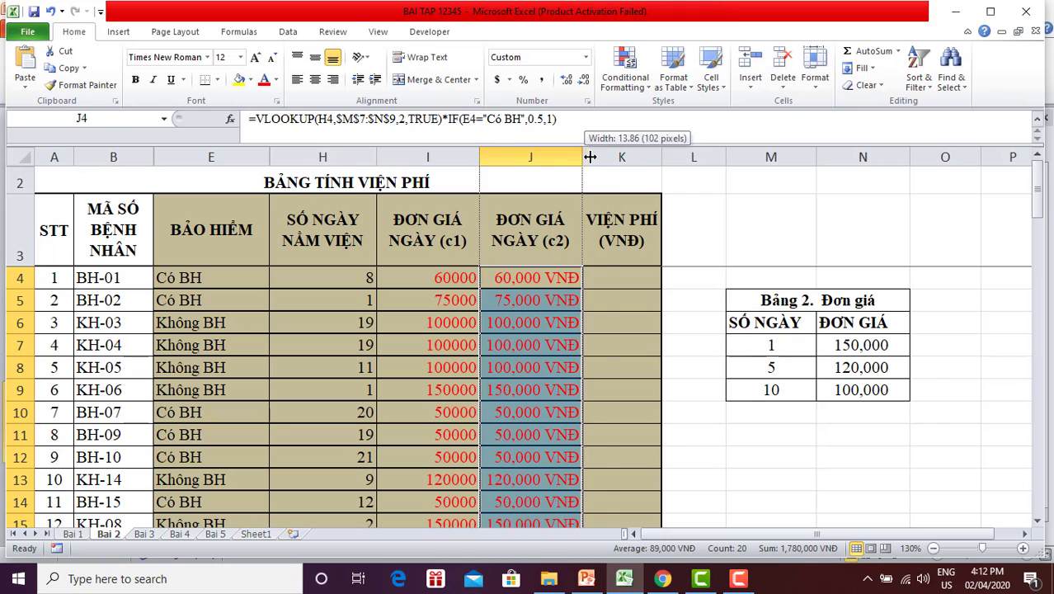
pyautogui.click(637, 363)
pyautogui.click(525, 278)
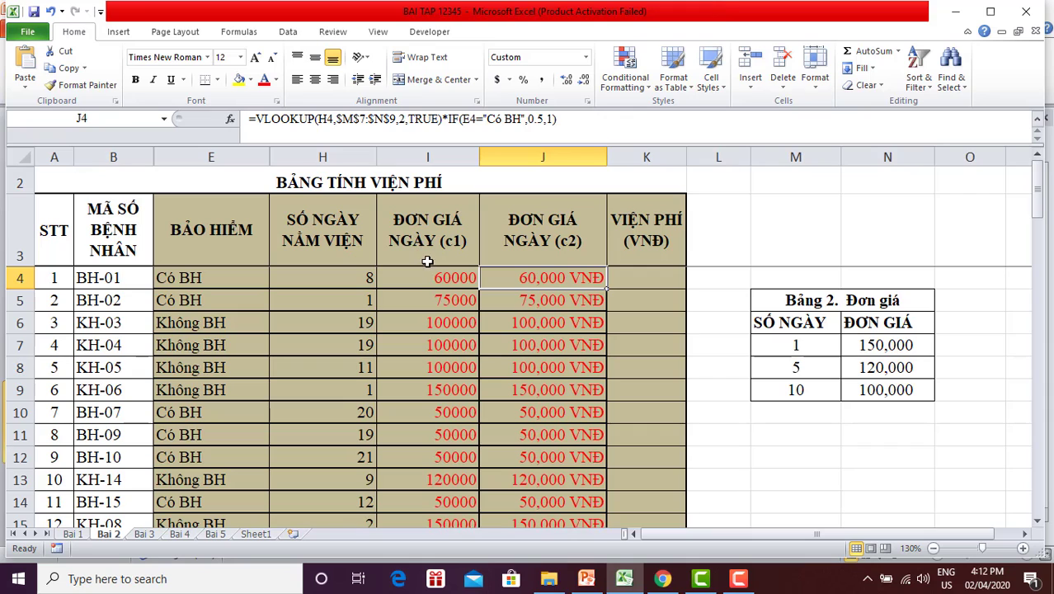
# Widen column K and enter =H4*J4 in K4, giving 480000.
pyautogui.click(626, 282)
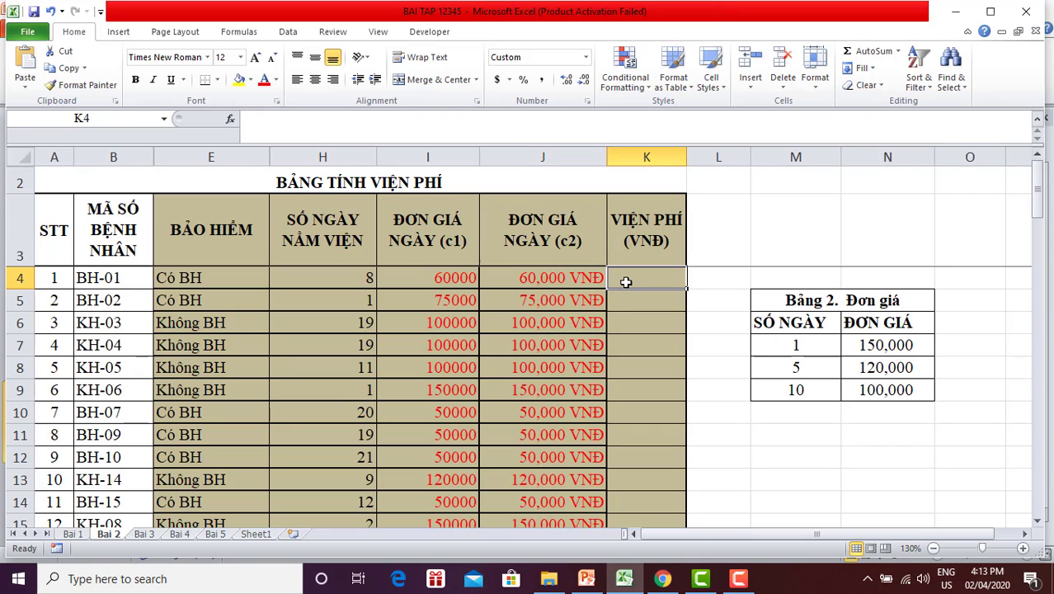
pyautogui.moveTo(686, 157); pyautogui.dragTo(726, 157)
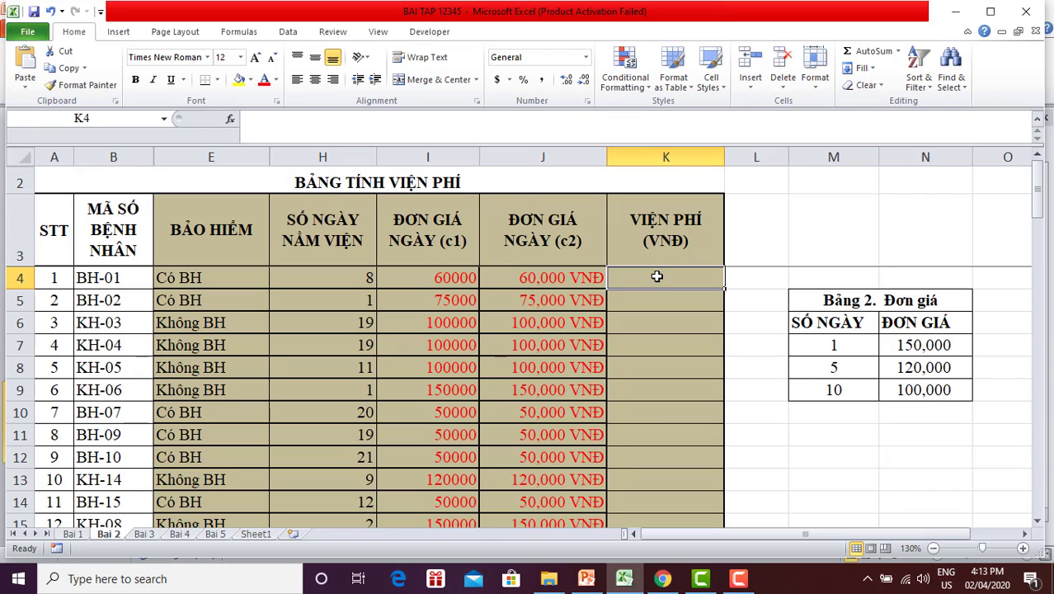
pyautogui.write('=')
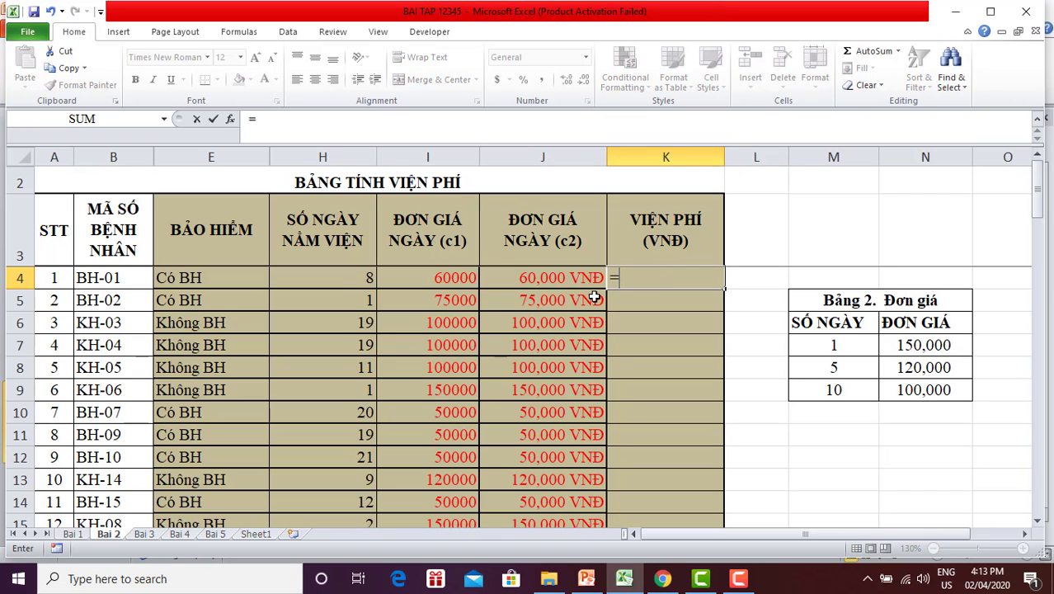
pyautogui.click(329, 282)
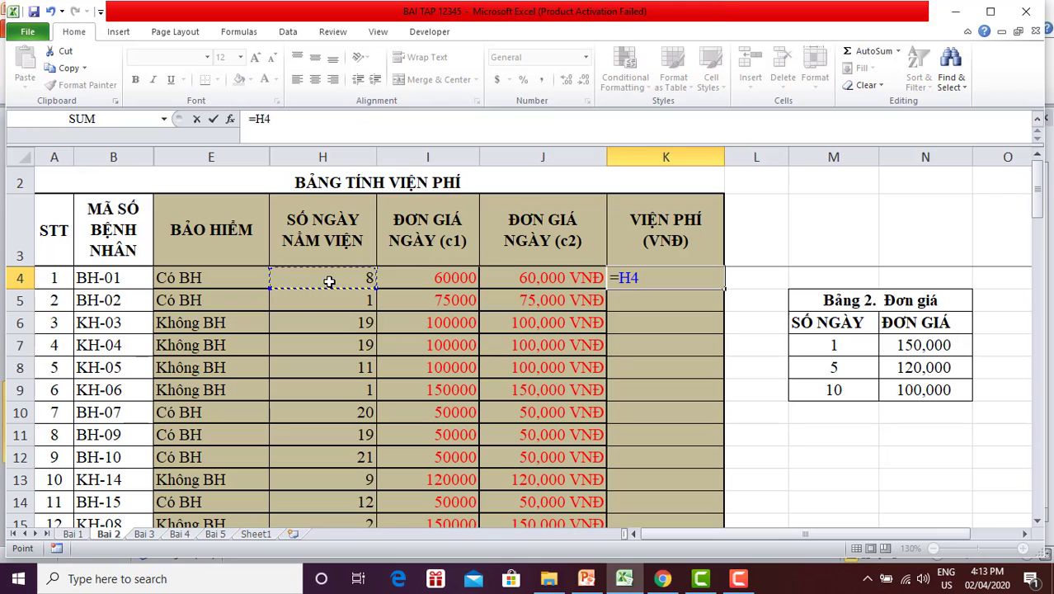
pyautogui.write('*')
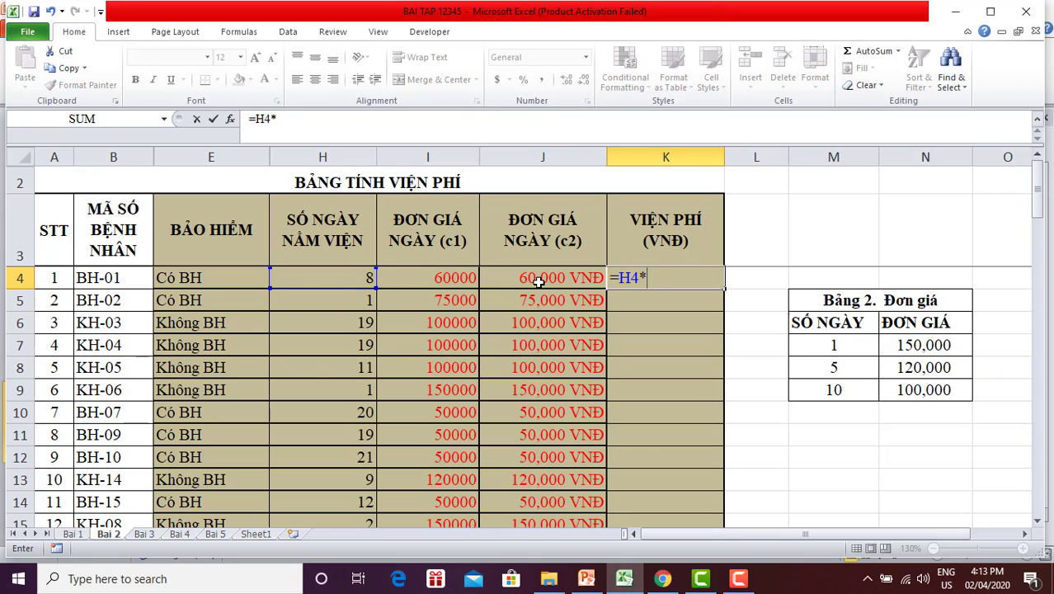
pyautogui.click(538, 282)
pyautogui.press('Return')
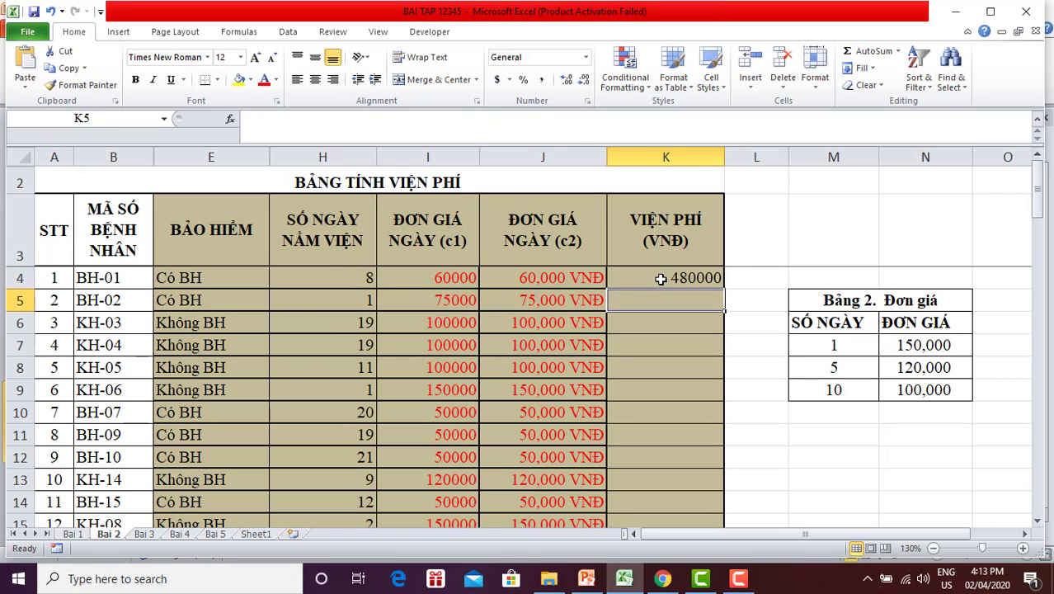
# Fill the fee formula down column K and compare K4's format with J4's.
pyautogui.click(682, 282)
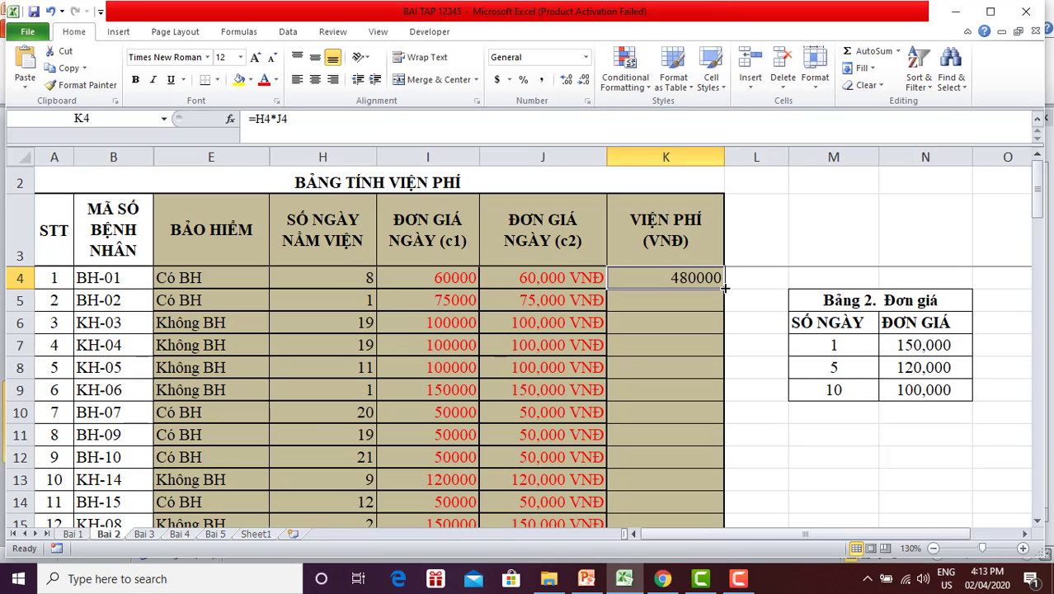
pyautogui.doubleClick(724, 287)
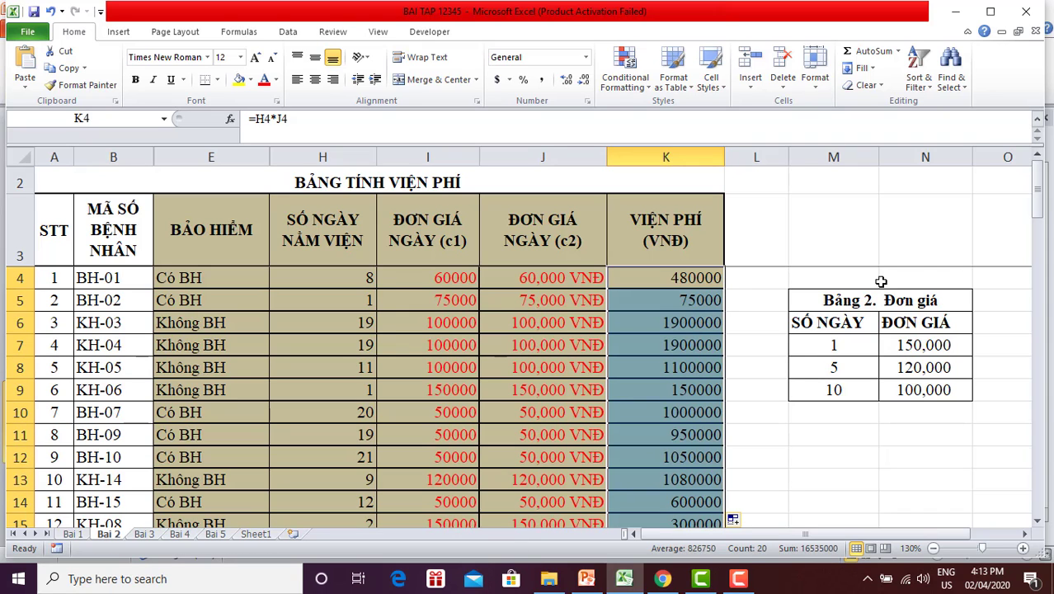
pyautogui.moveTo(1037, 196)
pyautogui.mouseDown()
pyautogui.moveTo(1045, 272)
pyautogui.moveTo(1039, 198)
pyautogui.mouseUp()
pyautogui.click(760, 321)
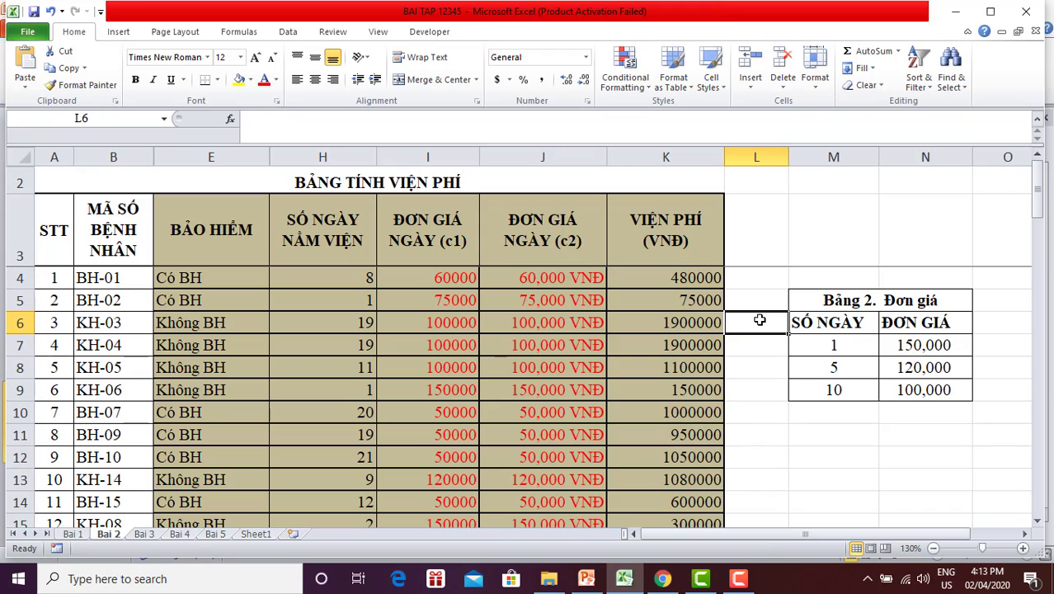
pyautogui.click(520, 285)
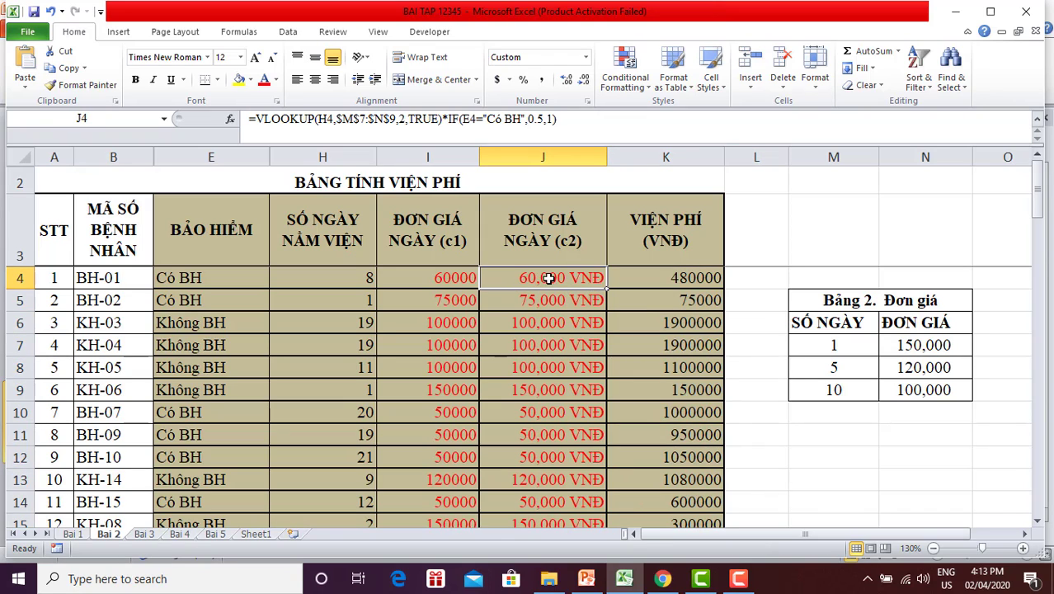
pyautogui.click(678, 279)
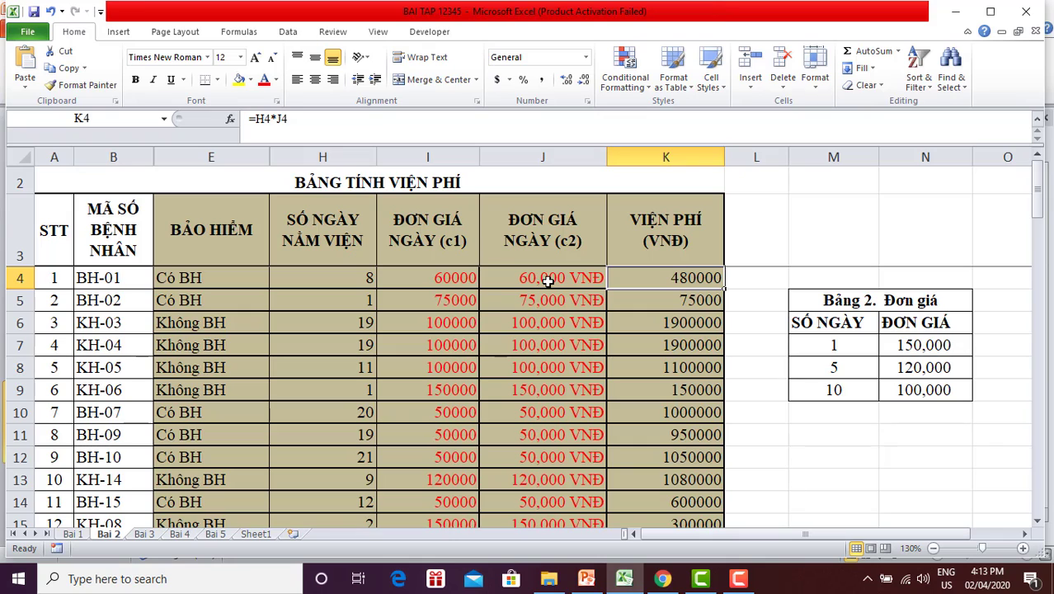
pyautogui.click(548, 281)
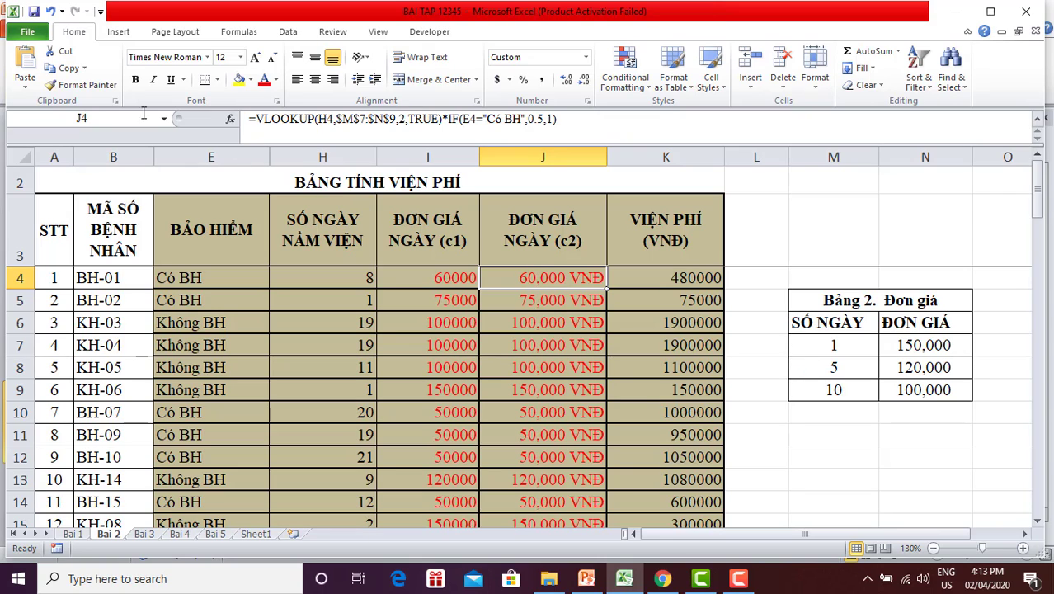
# Copy J4's VNĐ format onto the fee cells K4:K23 with Format Painter.
pyautogui.click(81, 85)
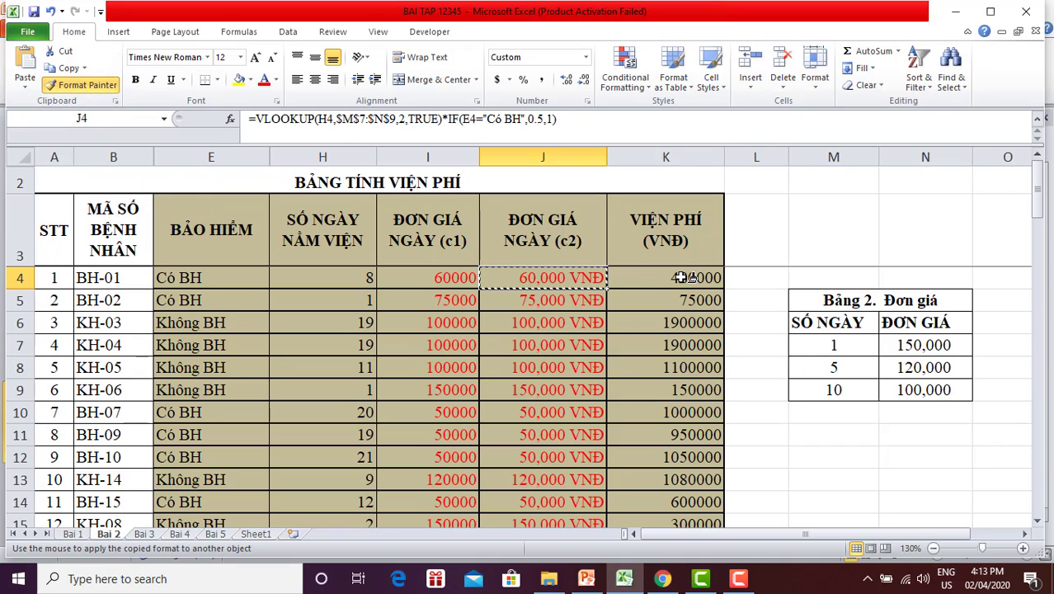
pyautogui.moveTo(683, 277)
pyautogui.mouseDown()
pyautogui.moveTo(695, 536)
pyautogui.moveTo(706, 487)
pyautogui.mouseUp()
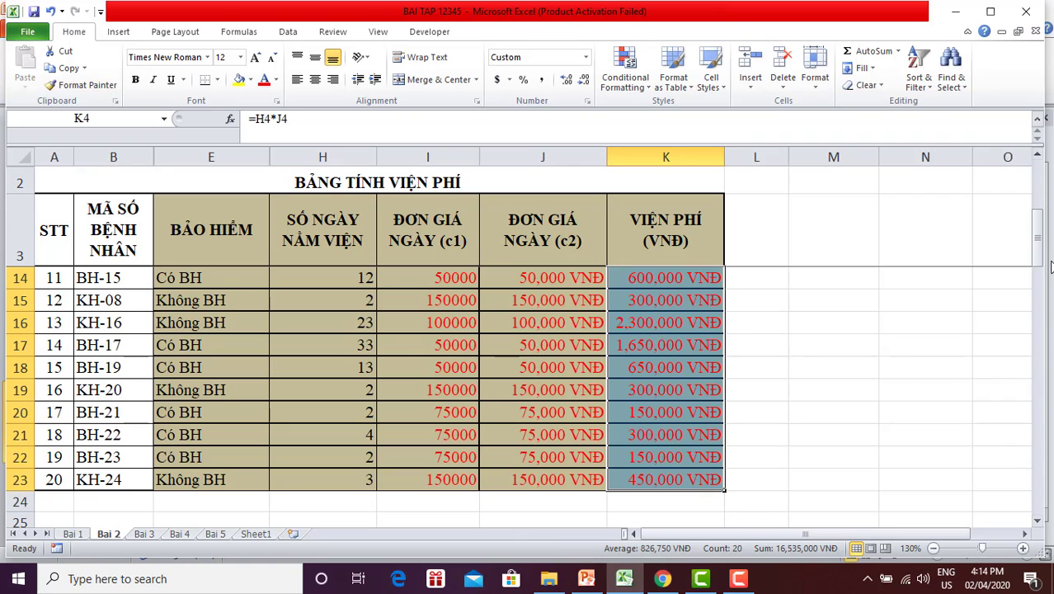
pyautogui.moveTo(1041, 253); pyautogui.dragTo(1041, 210)
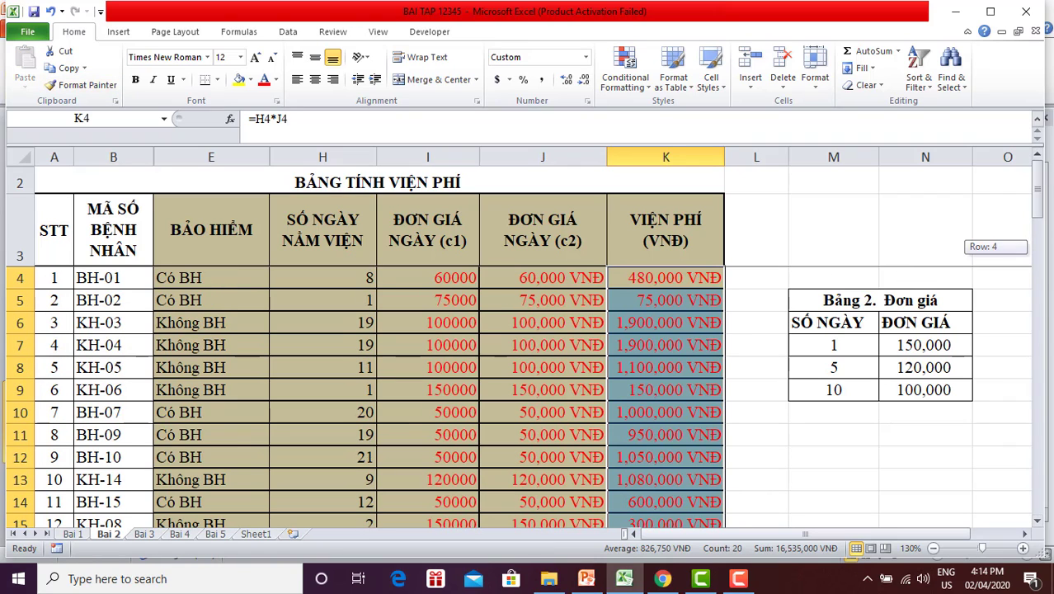
pyautogui.click(528, 279)
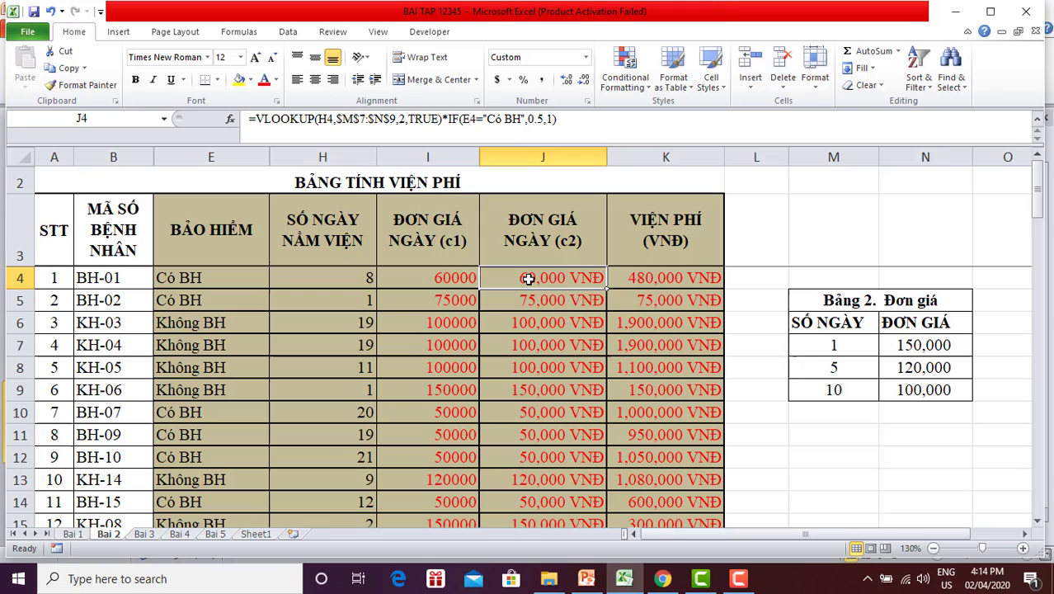
pyautogui.click(665, 275)
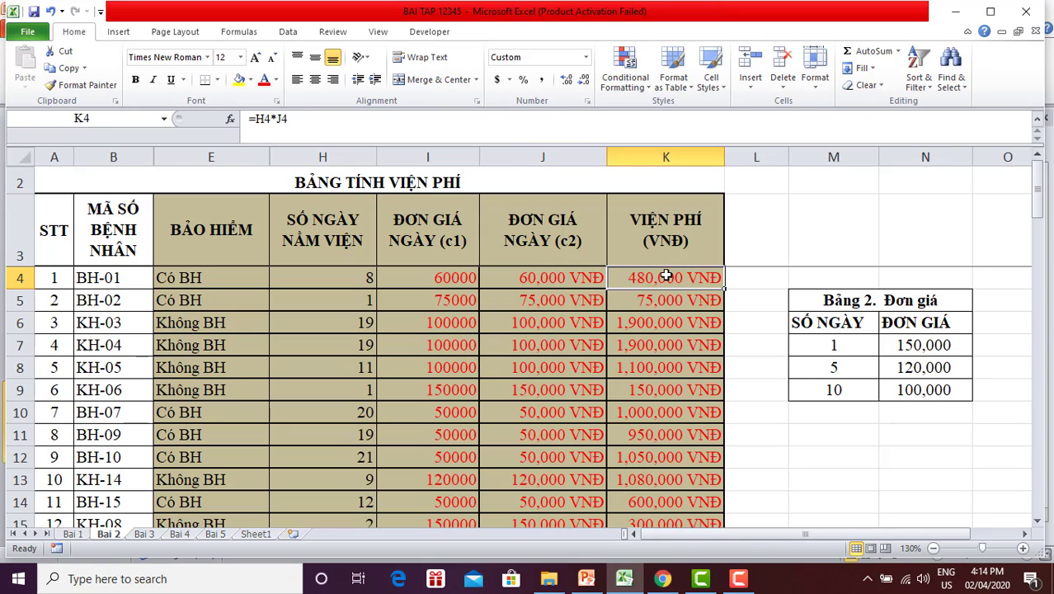
pyautogui.moveTo(665, 276)
pyautogui.mouseDown()
pyautogui.moveTo(691, 547)
pyautogui.moveTo(691, 485)
pyautogui.mouseUp()
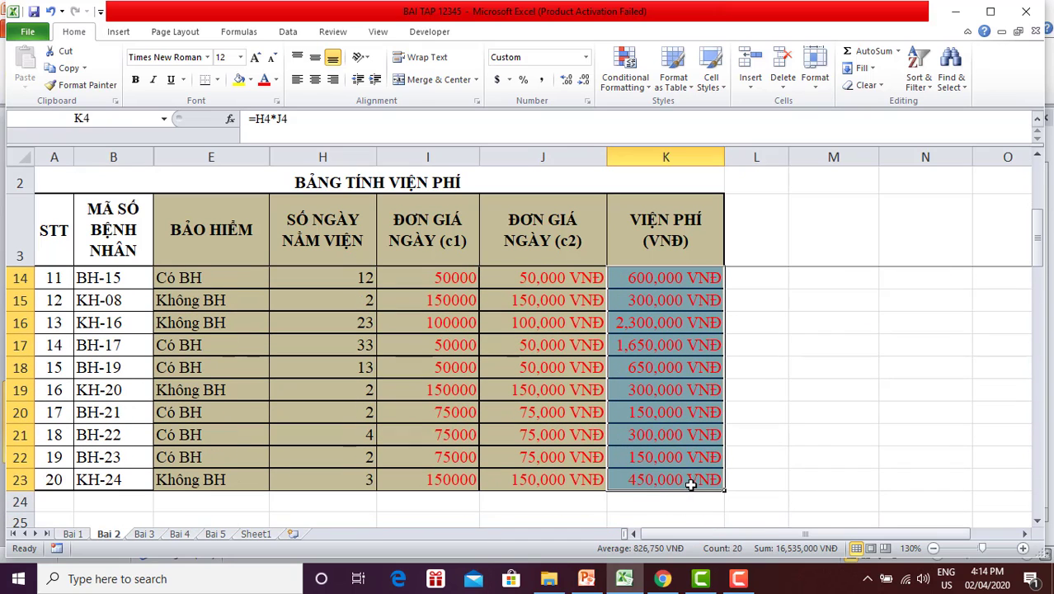
pyautogui.click(818, 437)
pyautogui.moveTo(1038, 252); pyautogui.dragTo(1052, 148)
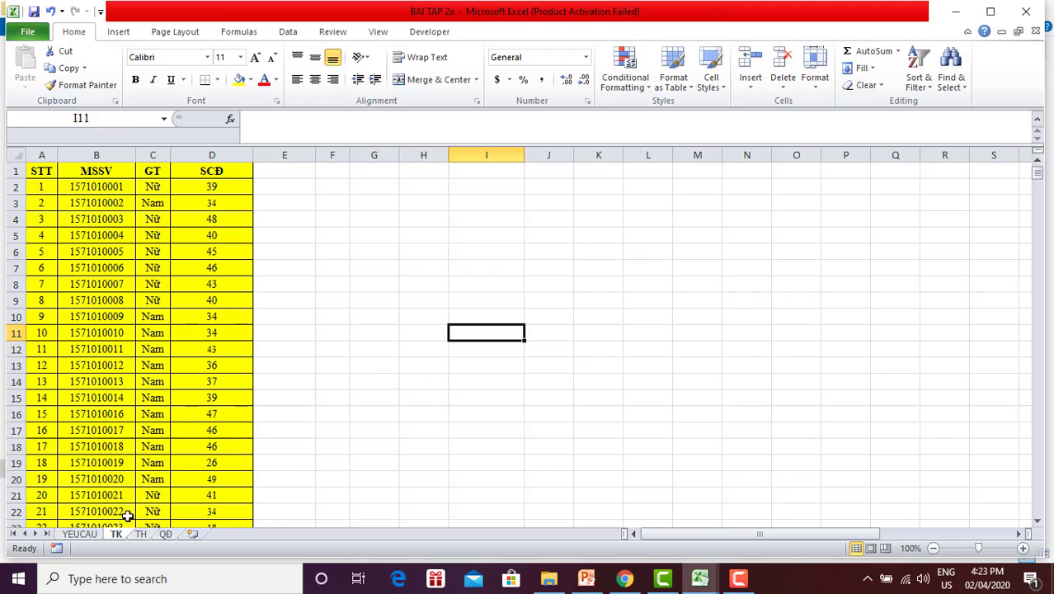
# Enter the heading Điểm TK in cell E1.
pyautogui.click(269, 170)
pyautogui.write('Di')
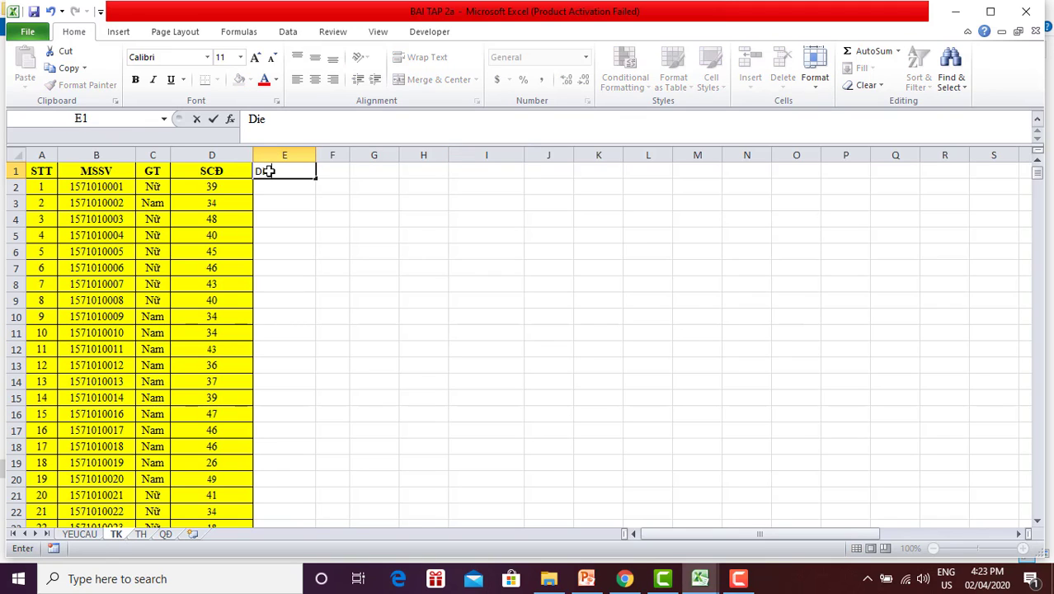
pyautogui.write('e')
pyautogui.write(' TK')
pyautogui.click(340, 234)
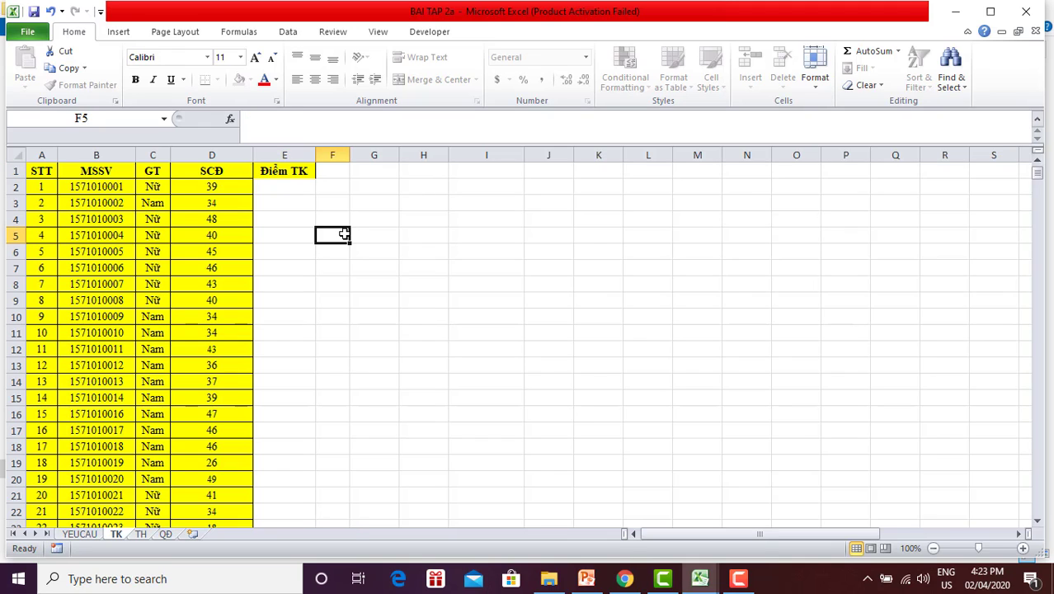
# Rename the D1 header to SCĐ/50 and widen the Điểm TK column E.
pyautogui.doubleClick(228, 171)
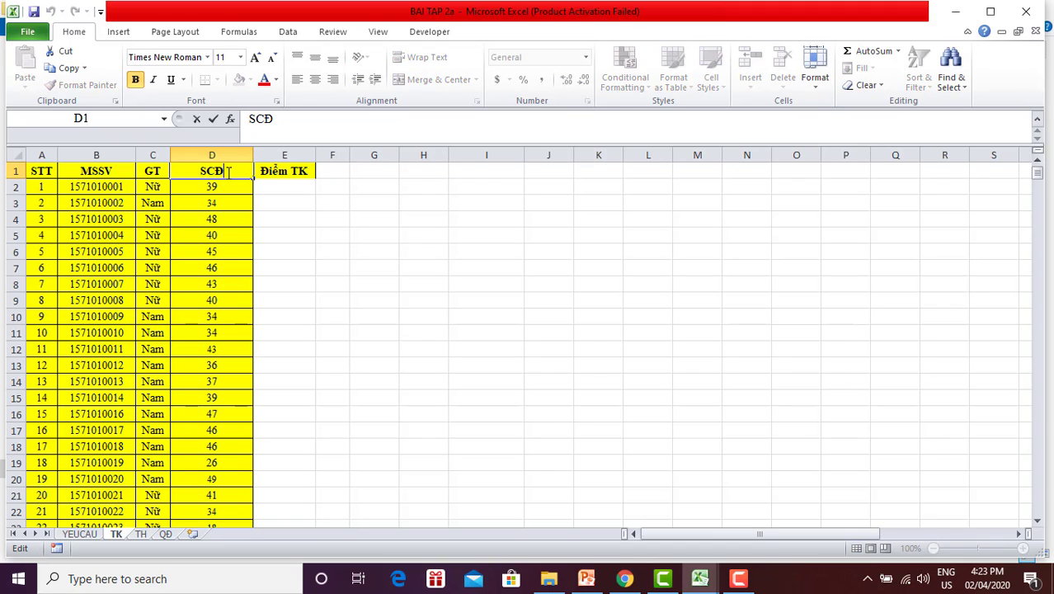
pyautogui.write('/50')
pyautogui.click(319, 231)
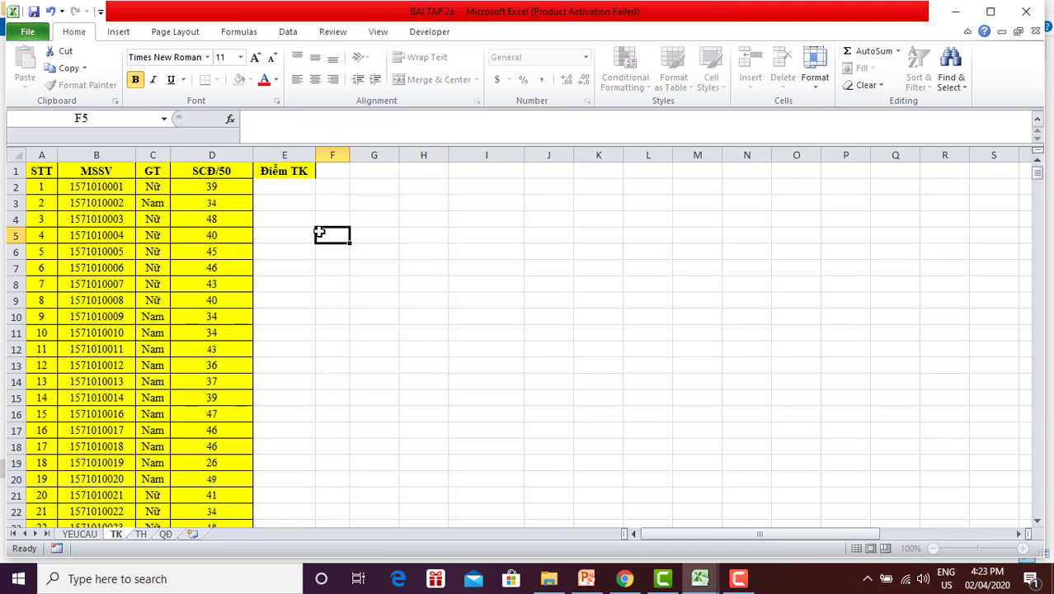
pyautogui.click(222, 187)
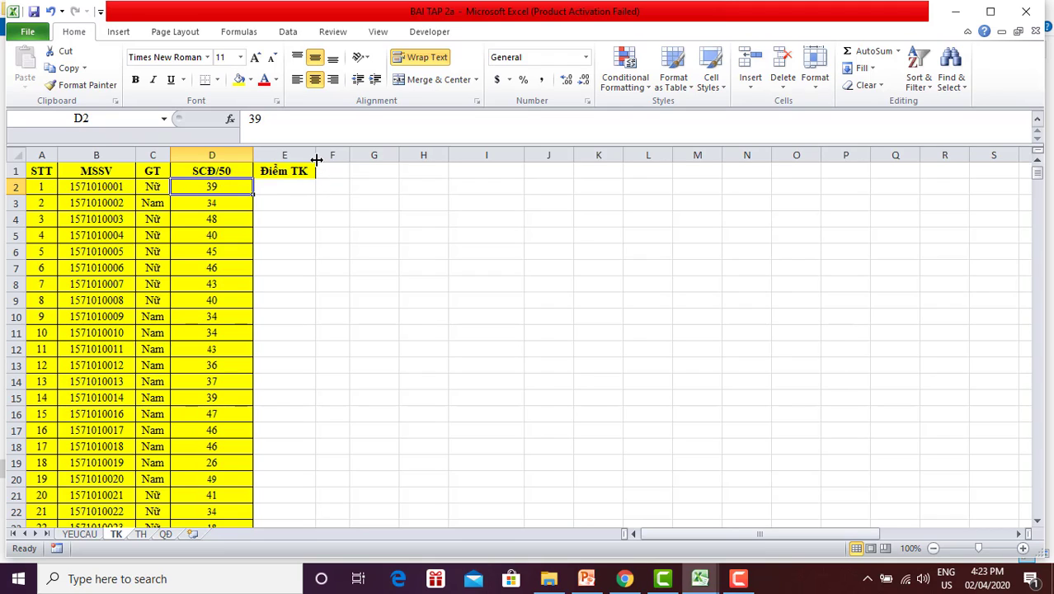
pyautogui.moveTo(315, 155); pyautogui.dragTo(336, 155)
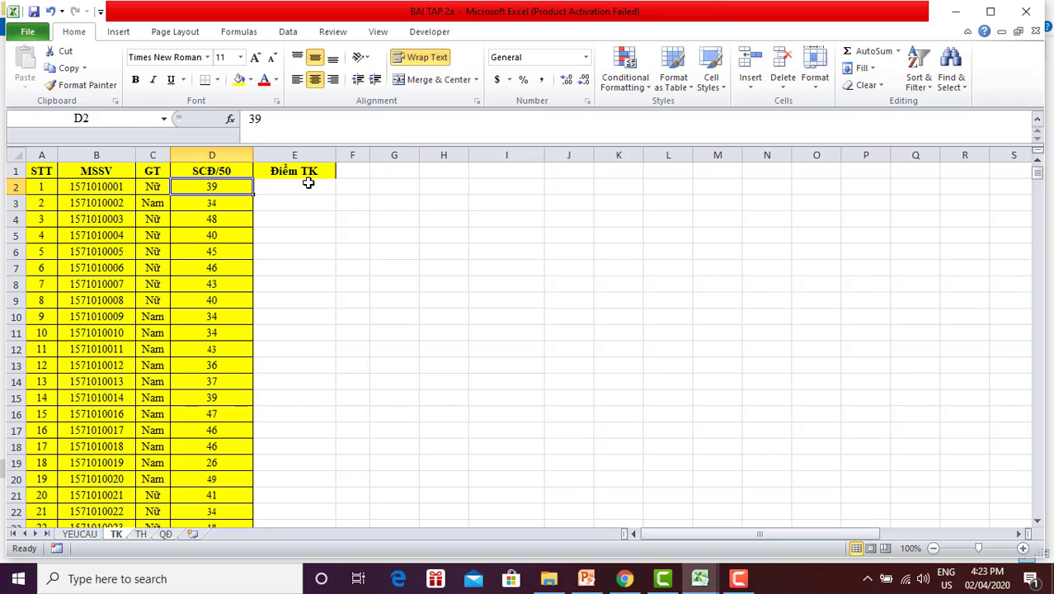
pyautogui.click(307, 184)
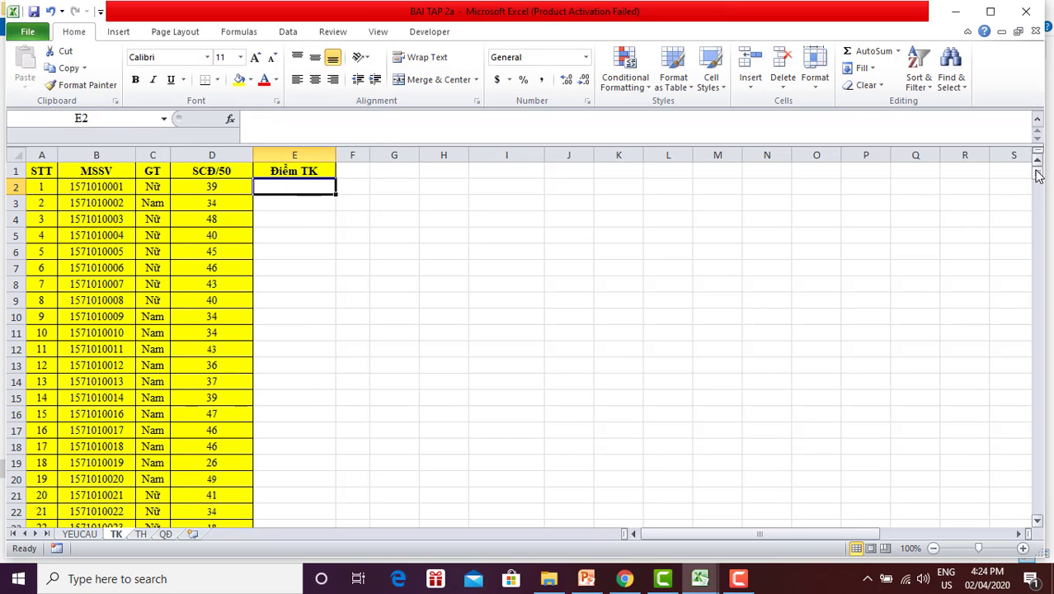
pyautogui.moveTo(1038, 173); pyautogui.dragTo(1037, 507)
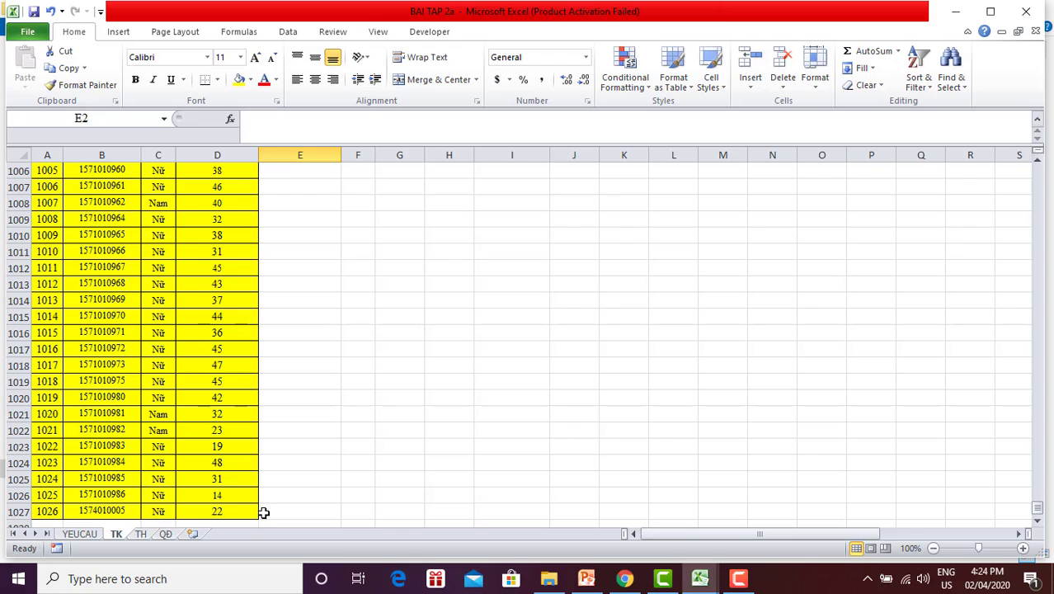
pyautogui.moveTo(1037, 511); pyautogui.dragTo(1048, 145)
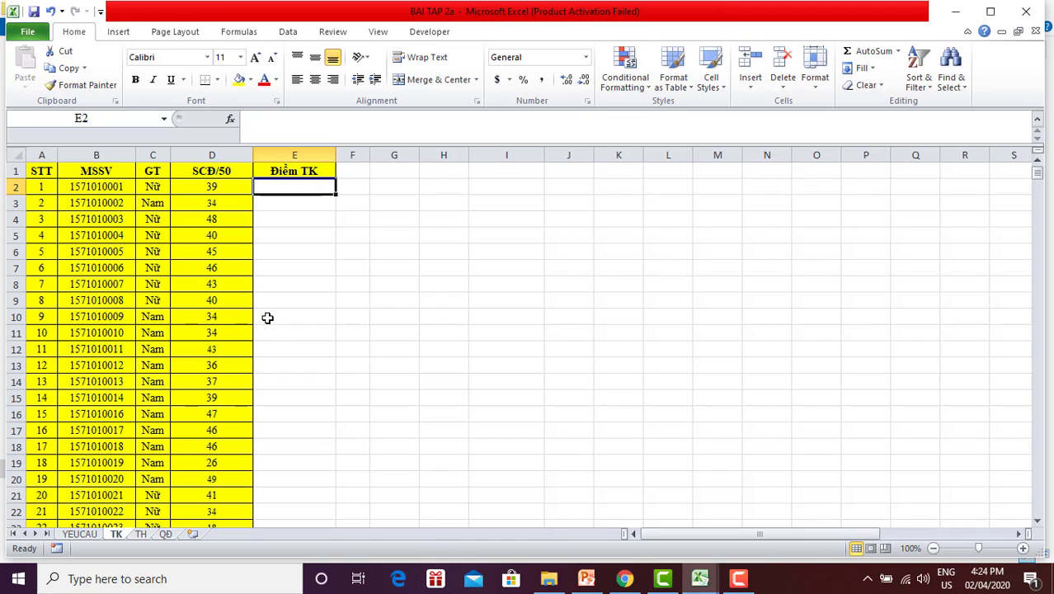
# On the QĐ sheet, fill the 60.0%–63.5% row C15:E15 green/yellow, then return to TK.
pyautogui.click(166, 534)
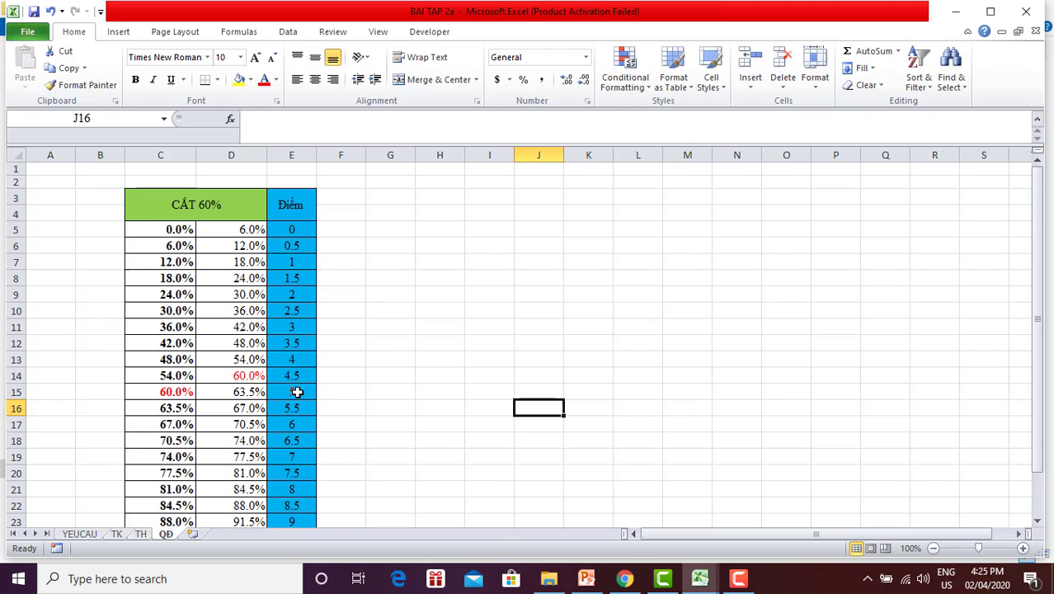
pyautogui.moveTo(297, 392); pyautogui.dragTo(166, 392)
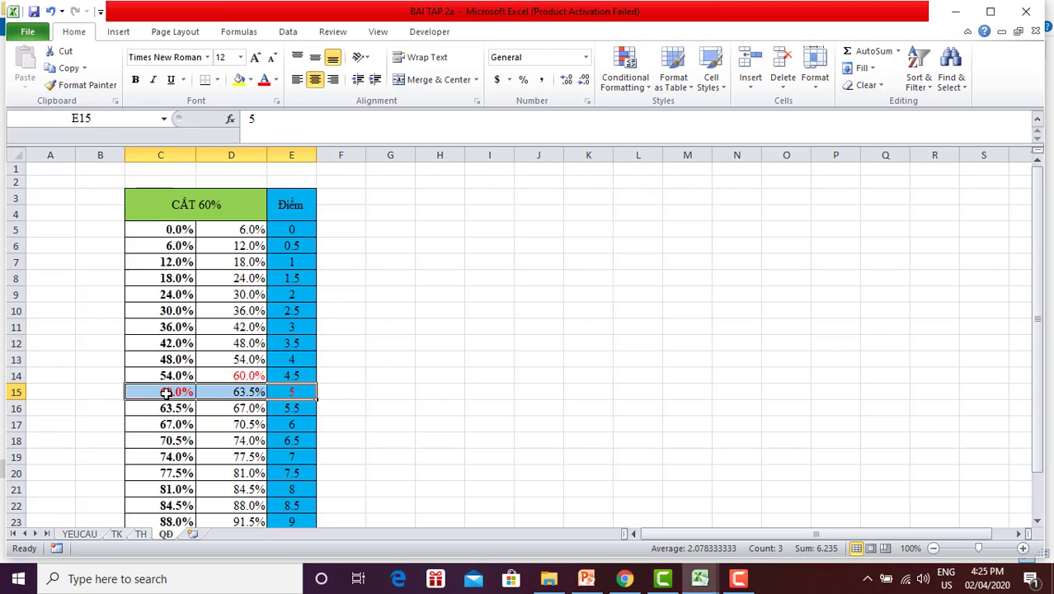
pyautogui.click(238, 80)
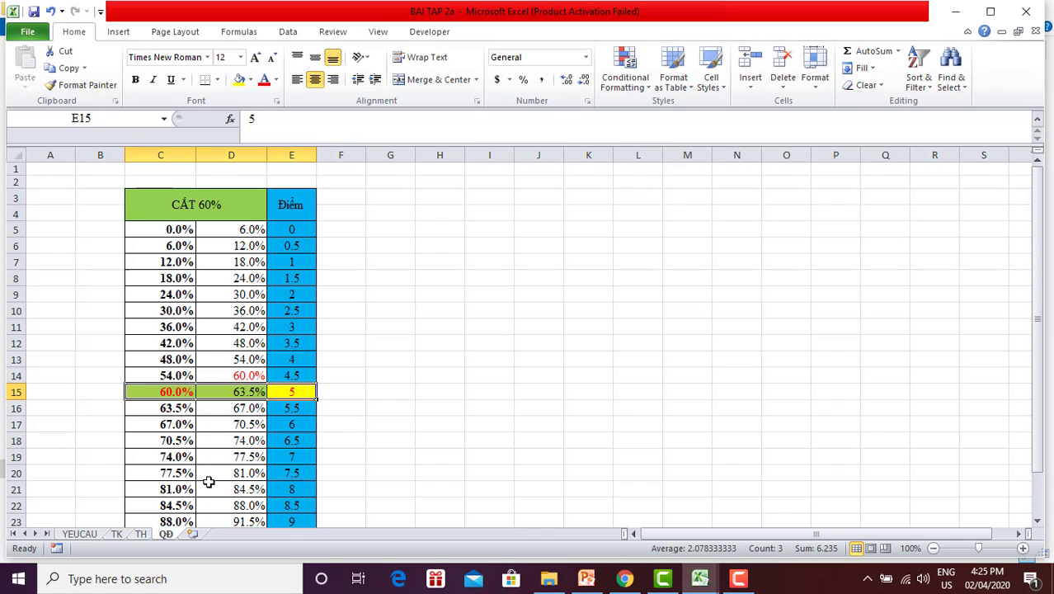
pyautogui.click(116, 534)
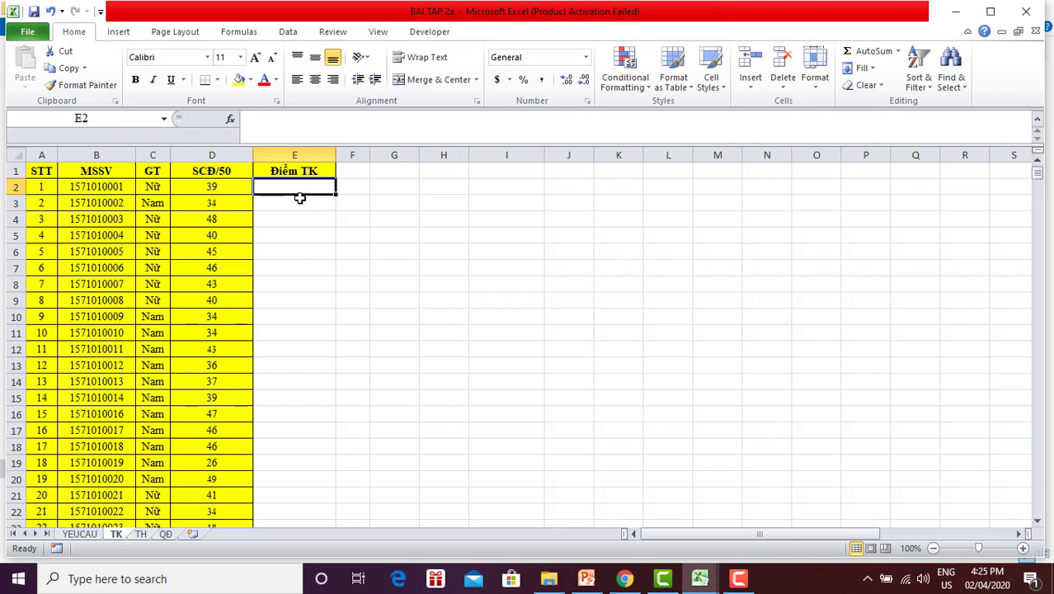
# Start E2's VLOOKUP with lookup value D2/50 and the absolute range QĐ!$C$5:$E$25.
pyautogui.write('=vlo')
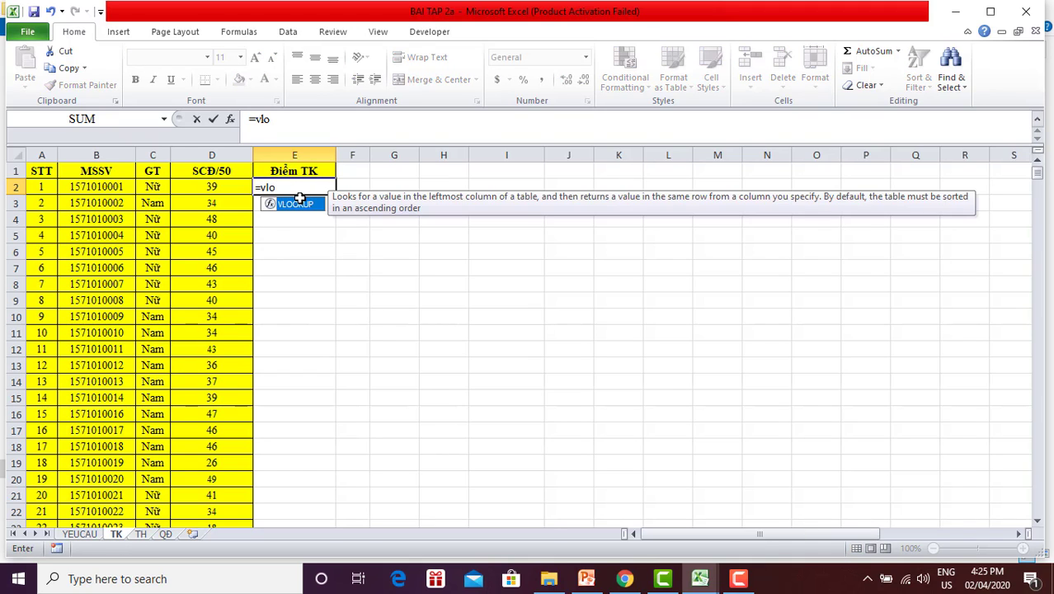
pyautogui.press('Tab')
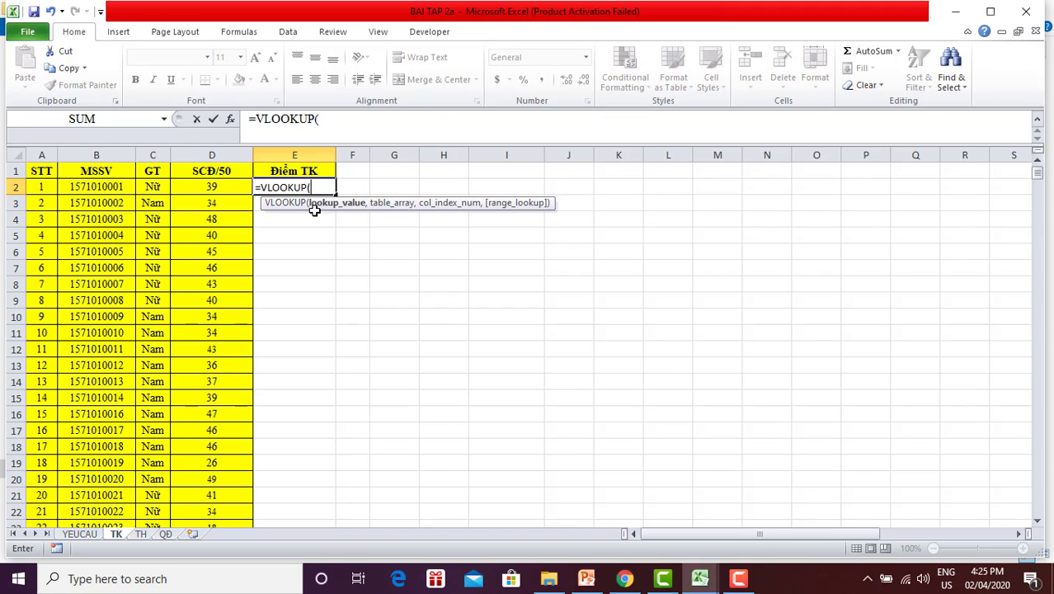
pyautogui.click(211, 190)
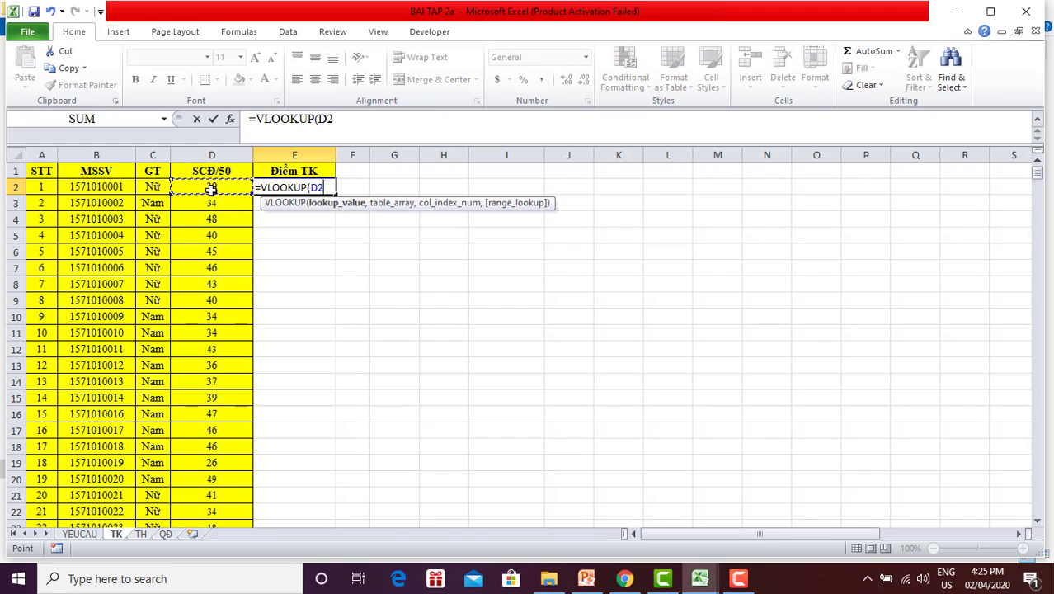
pyautogui.write('/')
pyautogui.write('50')
pyautogui.write(',')
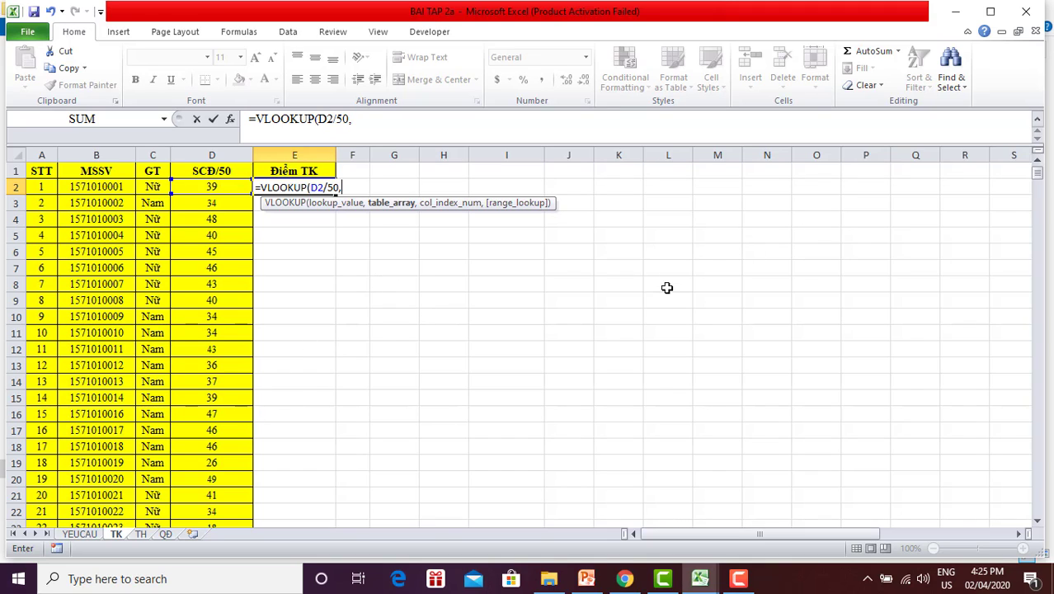
pyautogui.click(165, 534)
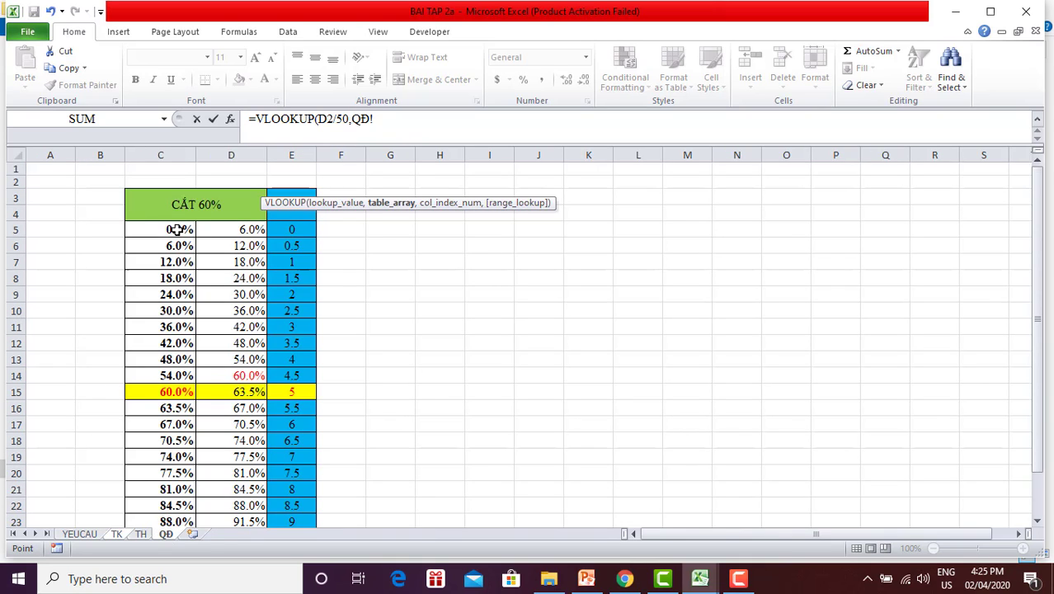
pyautogui.moveTo(179, 230)
pyautogui.mouseDown()
pyautogui.moveTo(292, 355)
pyautogui.moveTo(299, 495)
pyautogui.mouseUp()
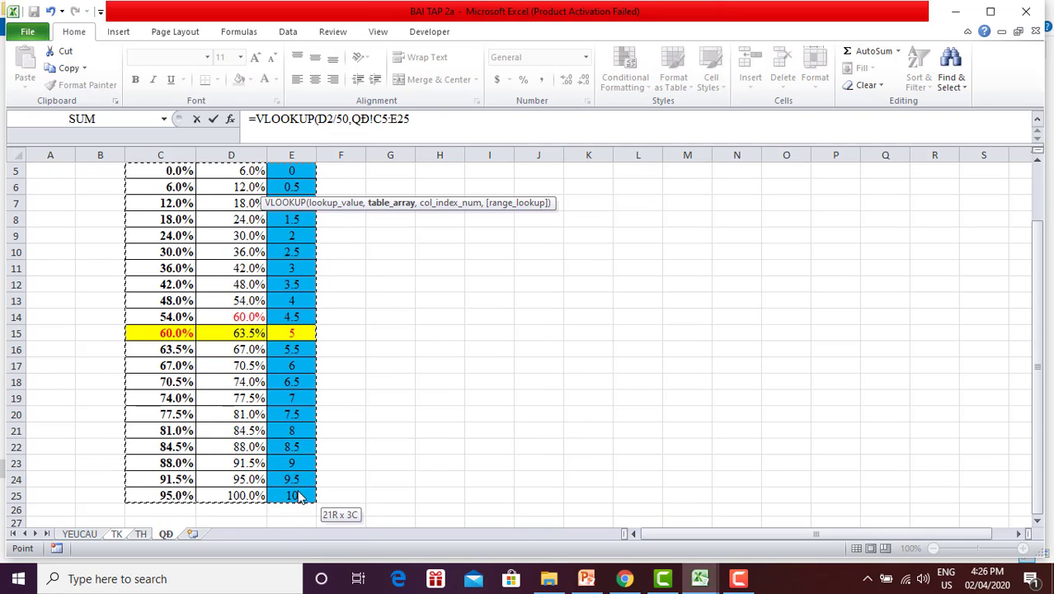
pyautogui.moveTo(298, 496); pyautogui.dragTo(299, 494)
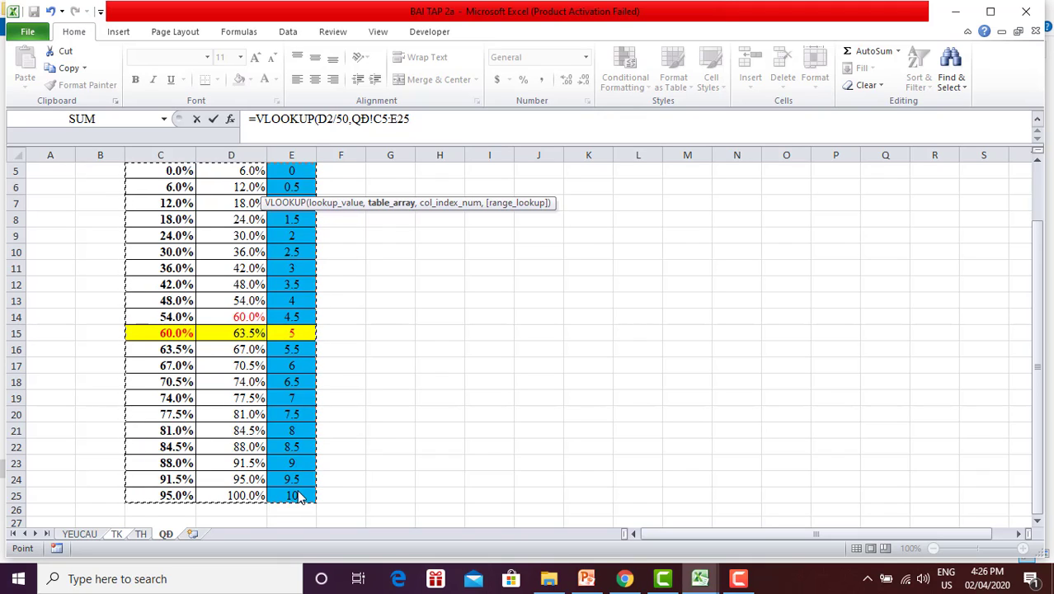
pyautogui.press('F4')
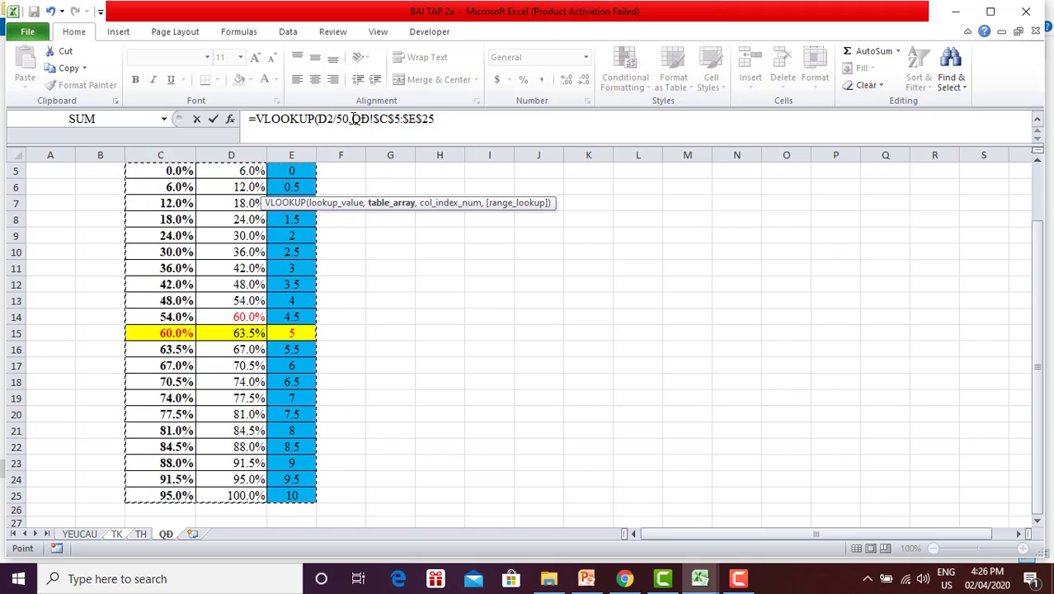
# Complete the formula with column 3 and approximate match TRUE, giving a score of 7.5.
pyautogui.moveTo(356, 118); pyautogui.dragTo(371, 118)
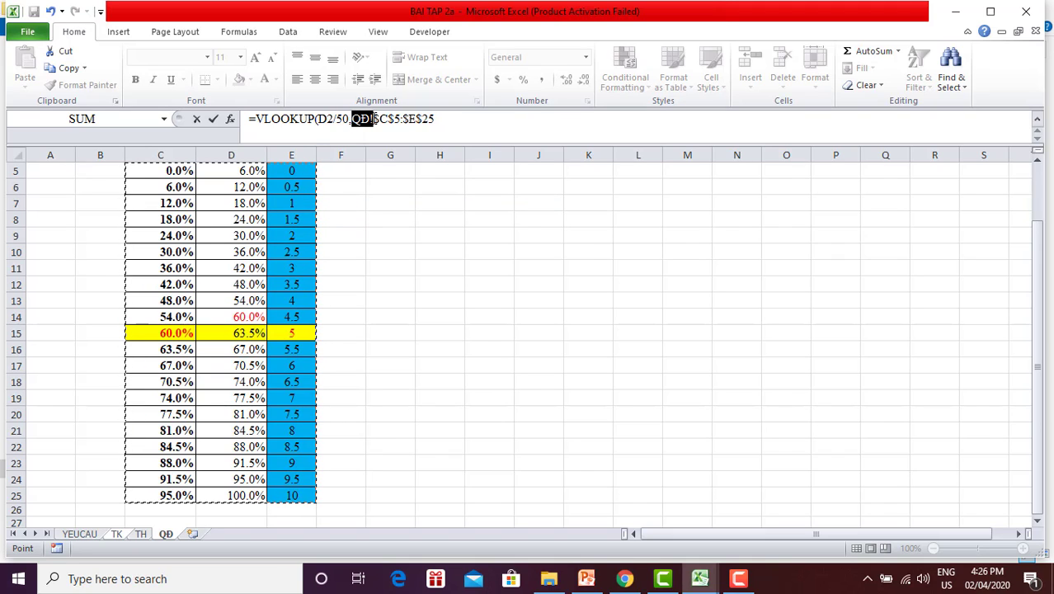
pyautogui.press('F2')
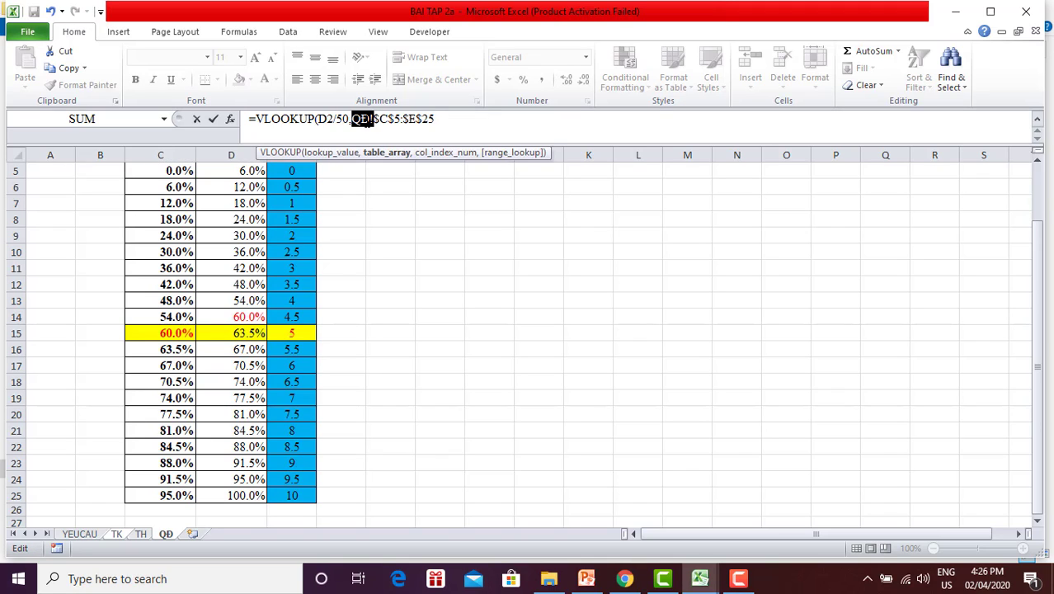
pyautogui.click(436, 119)
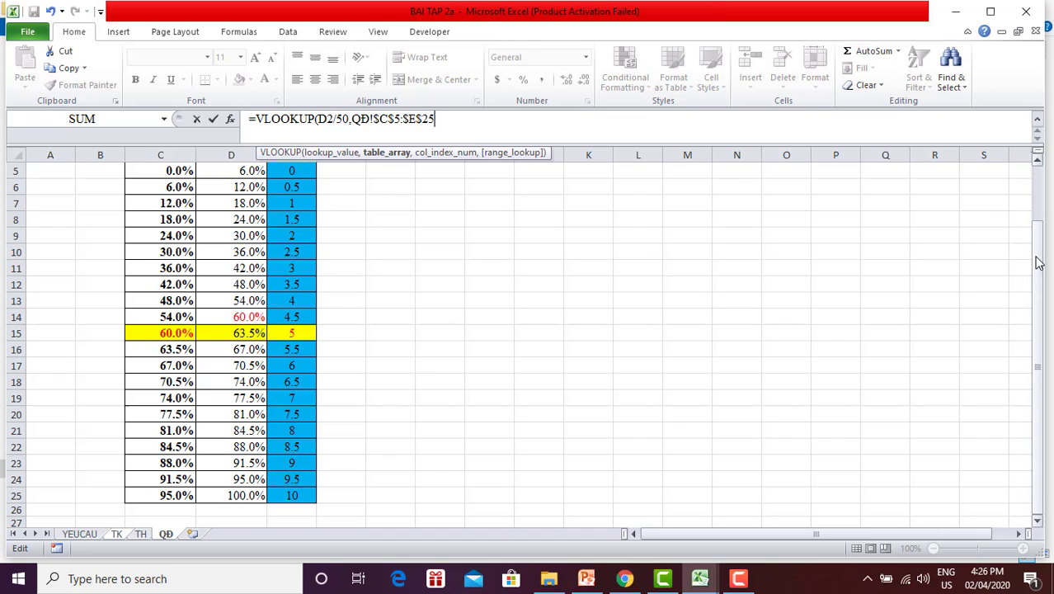
pyautogui.moveTo(1037, 252); pyautogui.dragTo(1036, 198)
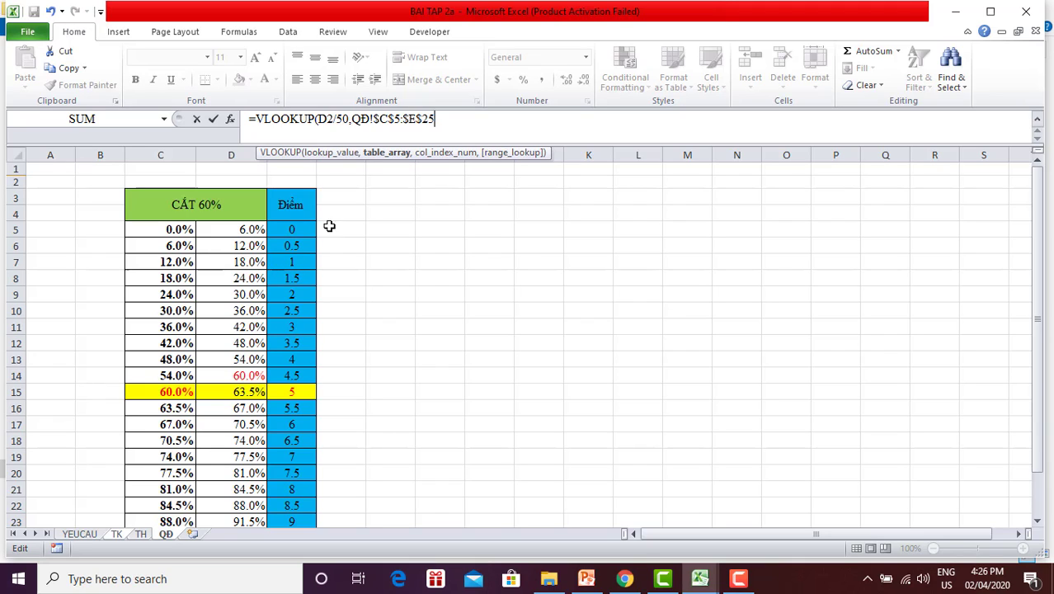
pyautogui.write(',')
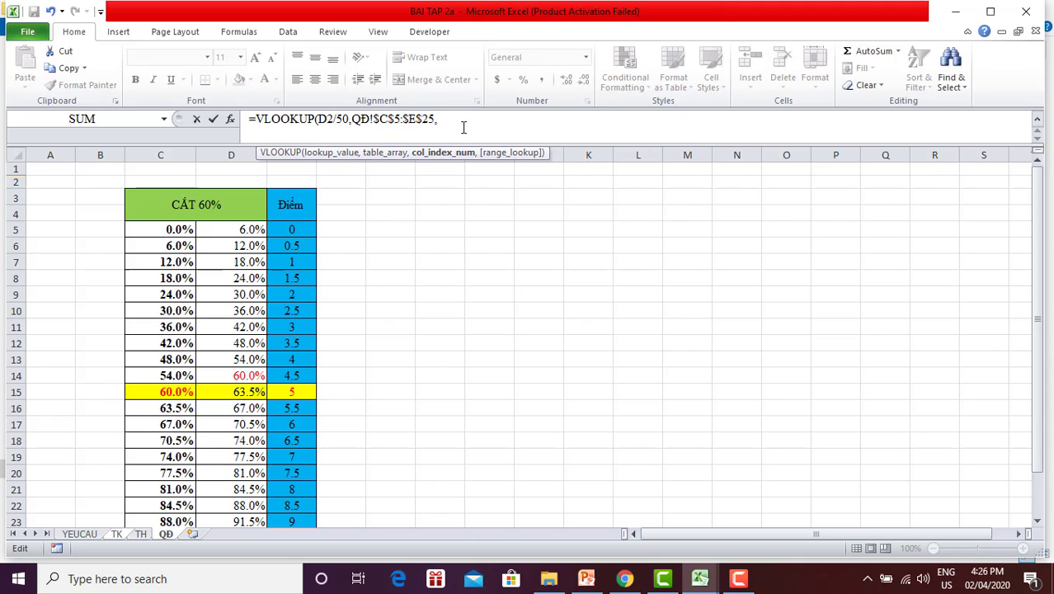
pyautogui.write('3')
pyautogui.write(',')
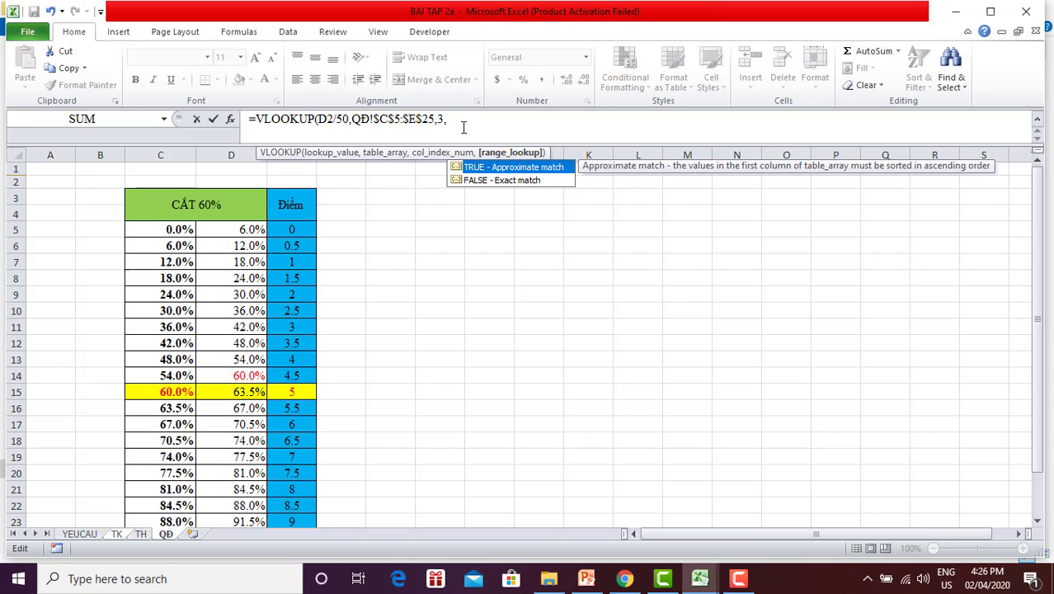
pyautogui.press('Tab')
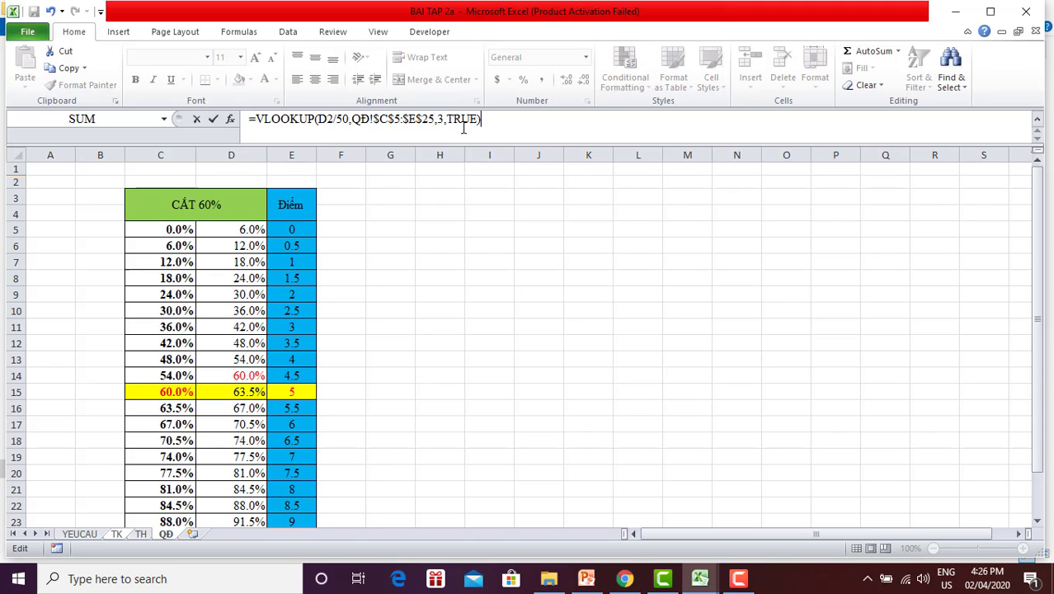
pyautogui.press('Return')
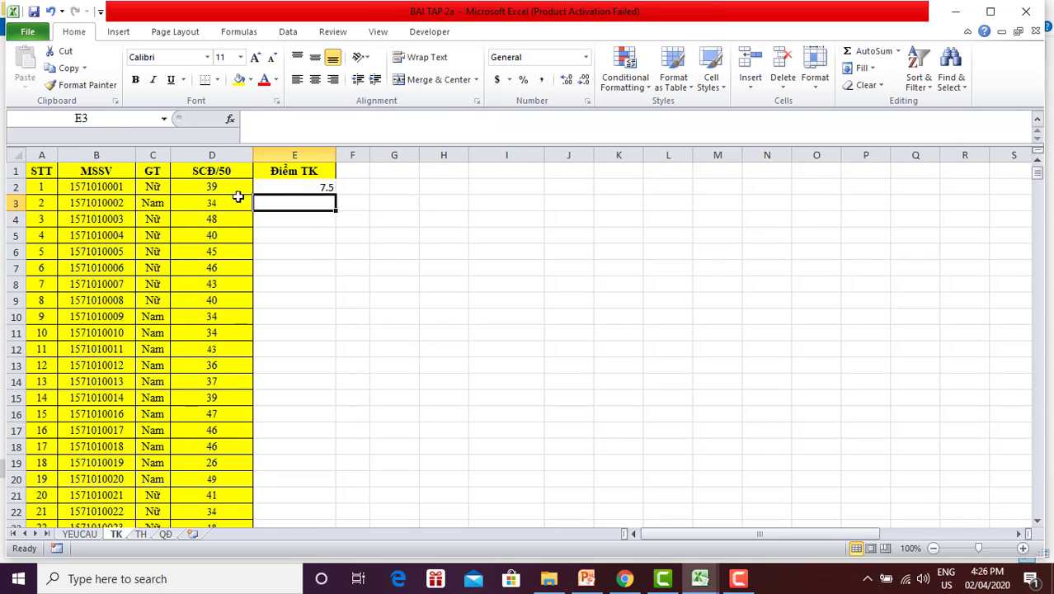
# Copy E2's lookup formula down the entire Điểm TK column.
pyautogui.click(215, 190)
pyautogui.click(292, 189)
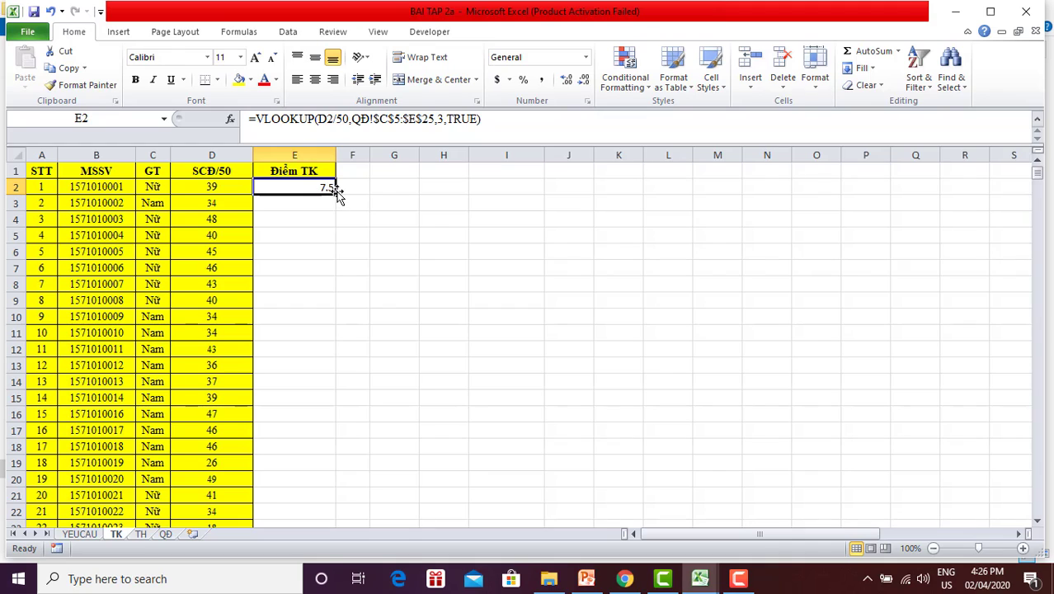
pyautogui.moveTo(336, 195); pyautogui.dragTo(336, 207)
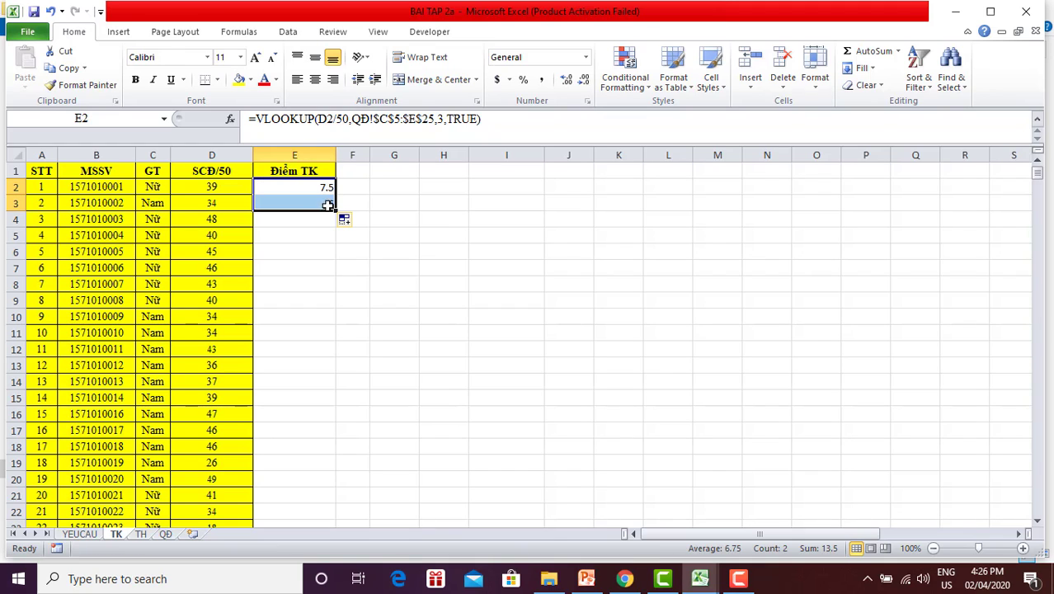
pyautogui.click(290, 206)
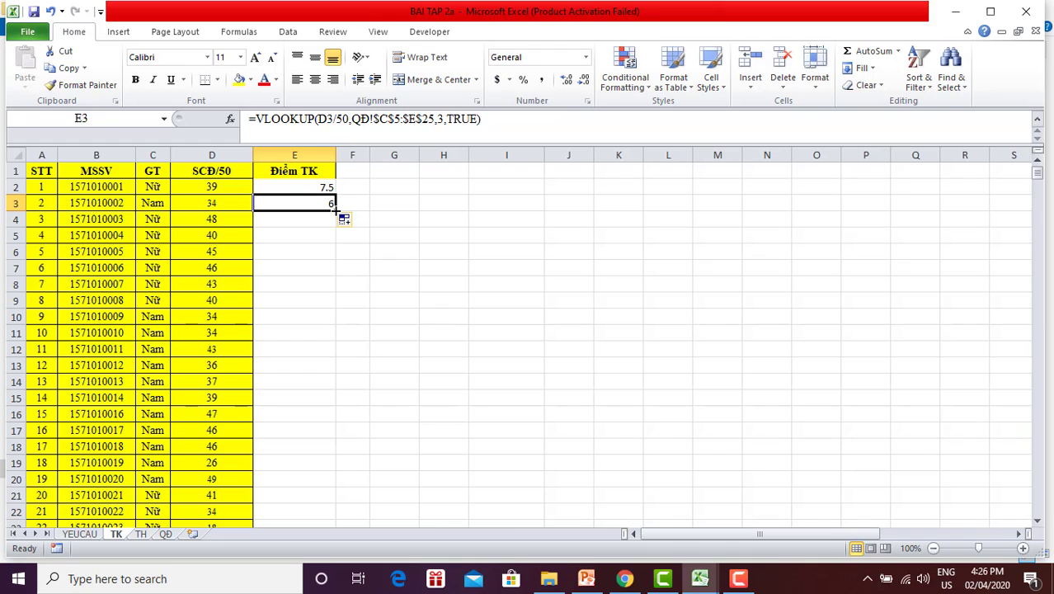
pyautogui.doubleClick(336, 211)
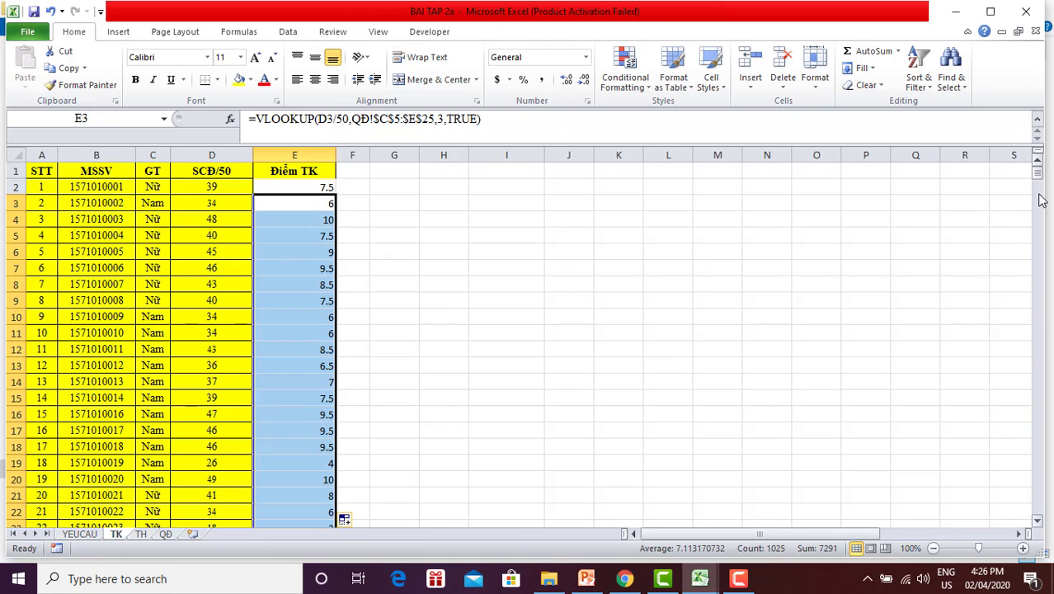
# Autofit the Điểm TK column, widen it slightly, and switch to the TH sheet.
pyautogui.moveTo(1038, 173)
pyautogui.mouseDown()
pyautogui.moveTo(1044, 210)
pyautogui.moveTo(1040, 171)
pyautogui.mouseUp()
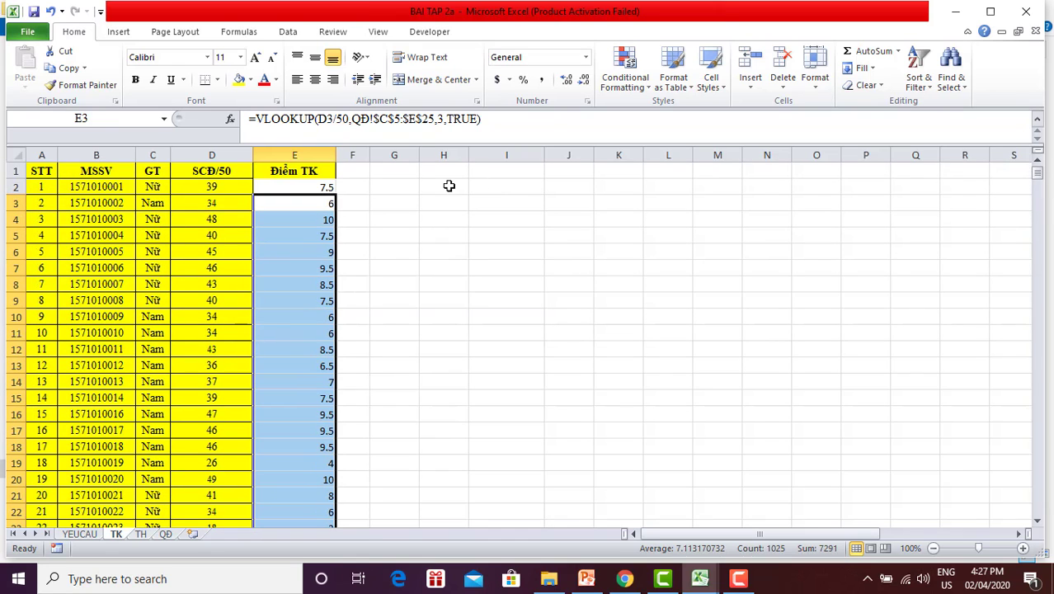
pyautogui.doubleClick(337, 157)
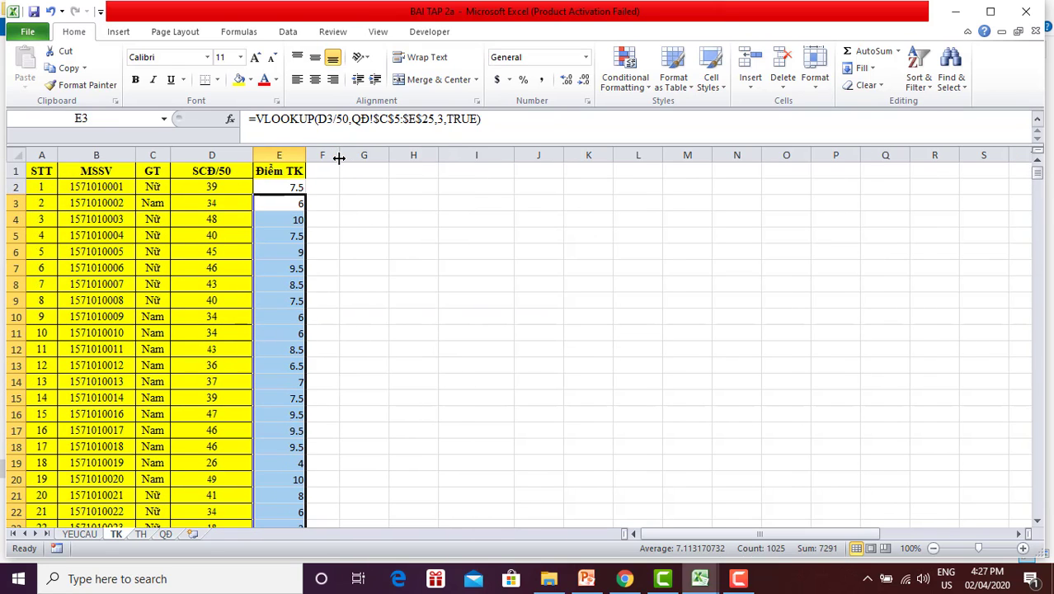
pyautogui.moveTo(303, 155); pyautogui.dragTo(324, 155)
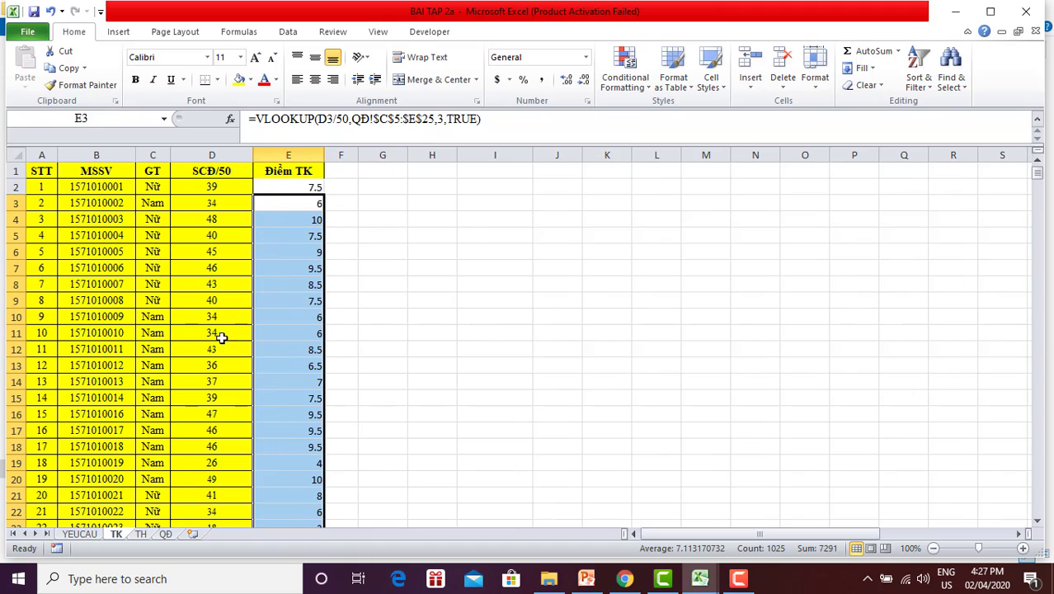
pyautogui.click(141, 534)
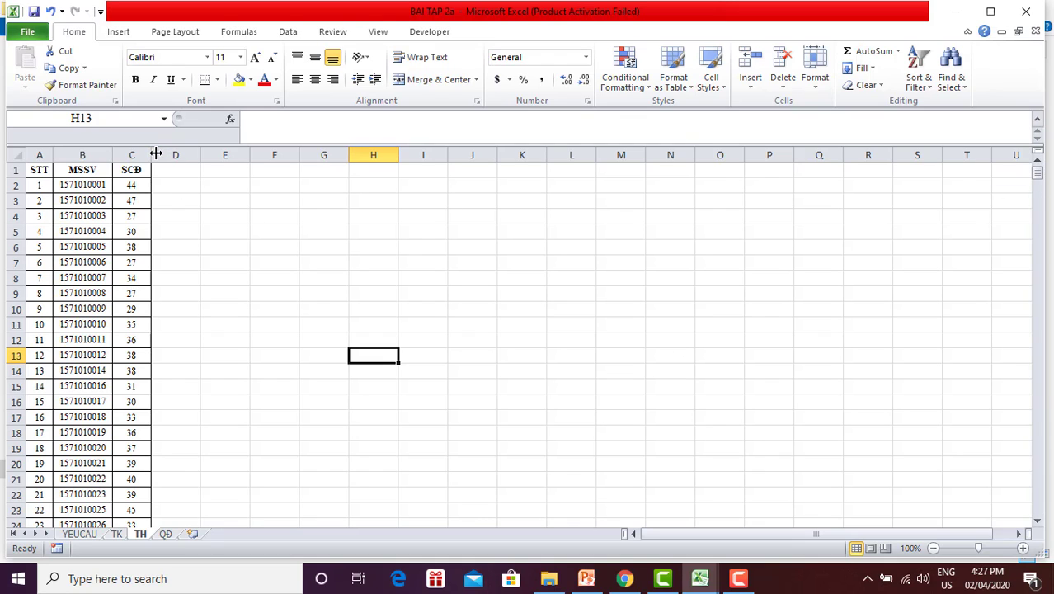
# Widen column C, change its header to SCĐ/50, and add the heading Diem TH in D1.
pyautogui.moveTo(152, 156); pyautogui.dragTo(173, 157)
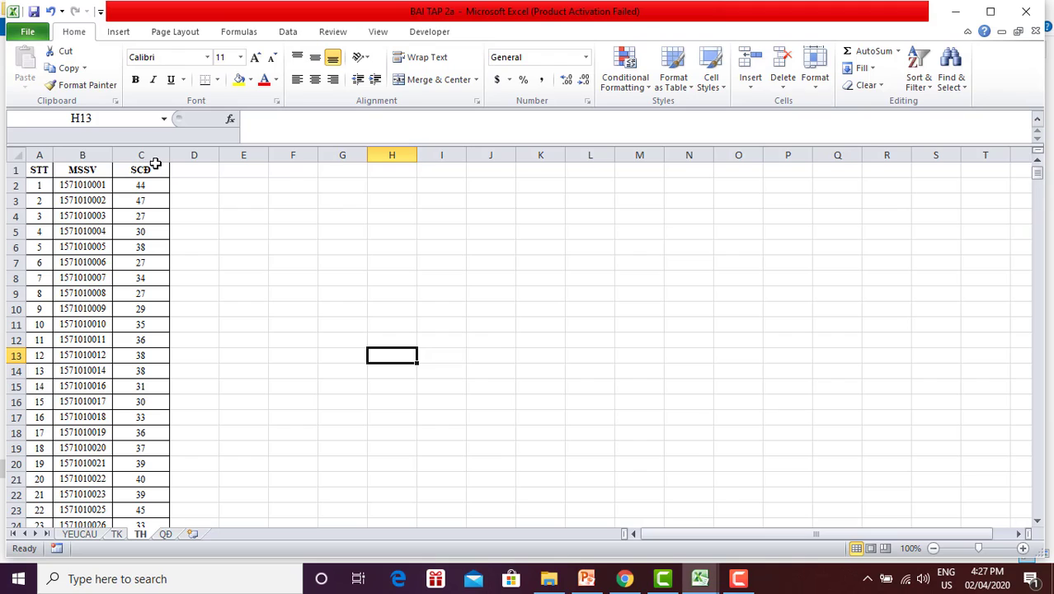
pyautogui.click(154, 167)
pyautogui.doubleClick(153, 169)
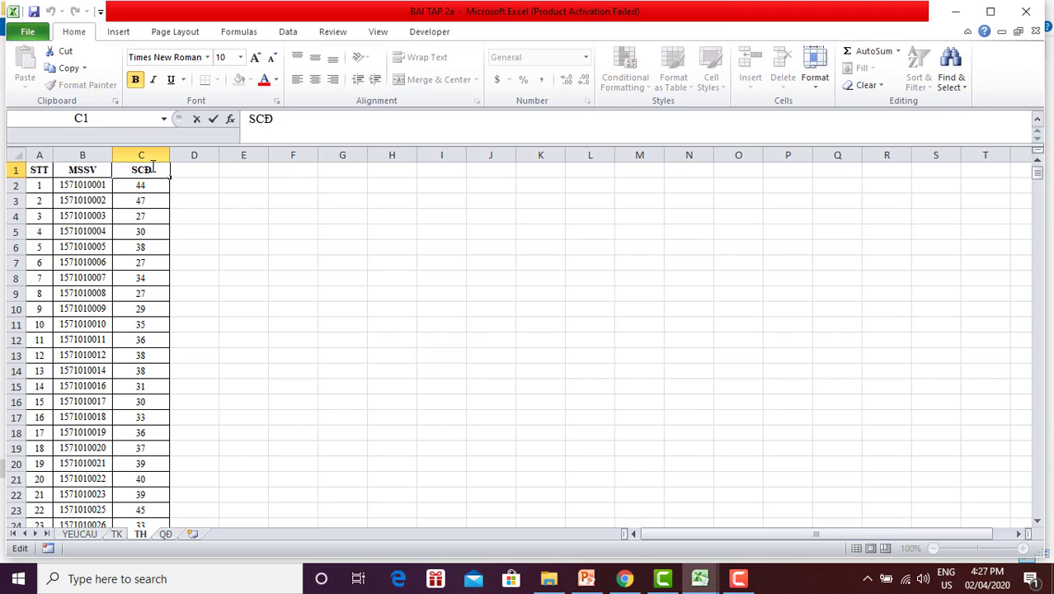
pyautogui.write('/50')
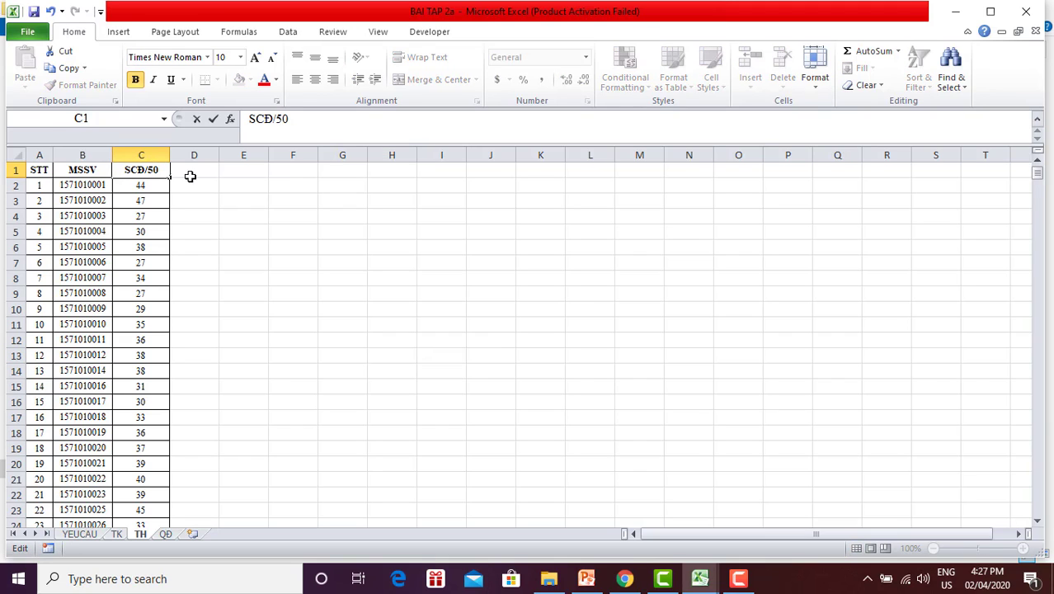
pyautogui.click(204, 170)
pyautogui.write('Di')
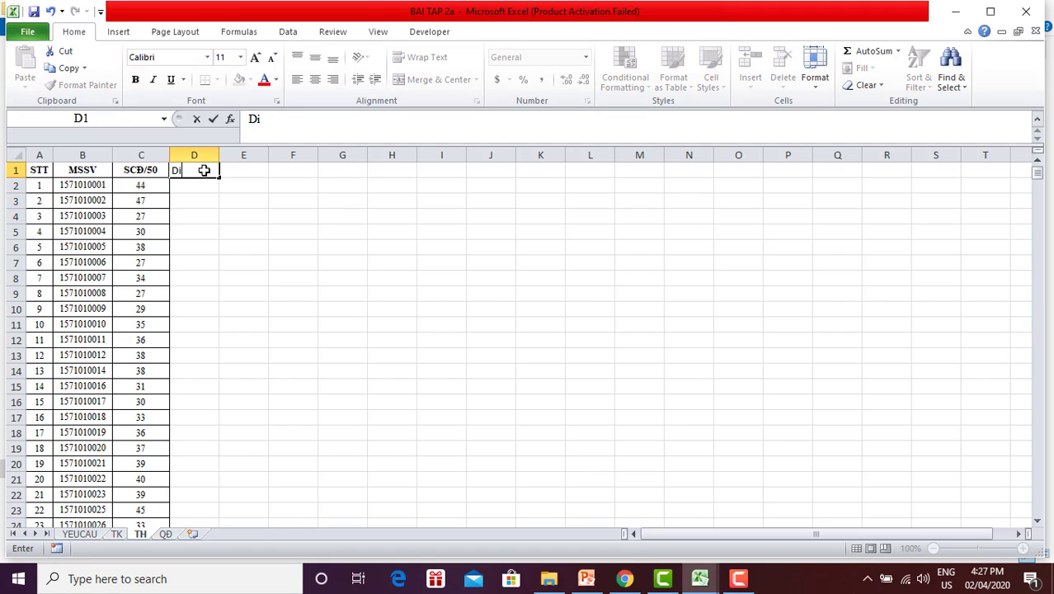
pyautogui.write('em TH')
pyautogui.click(235, 217)
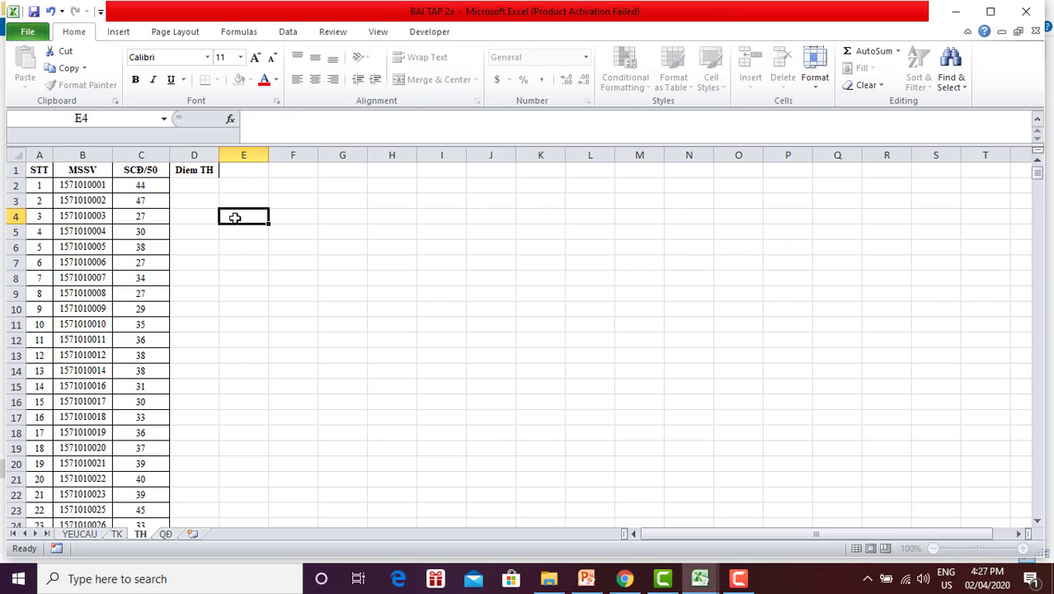
# Enter =VLOOKUP(C2/50,QĐ!$C$5:$E$25,3,TRUE) in D2.
pyautogui.click(197, 189)
pyautogui.write('=')
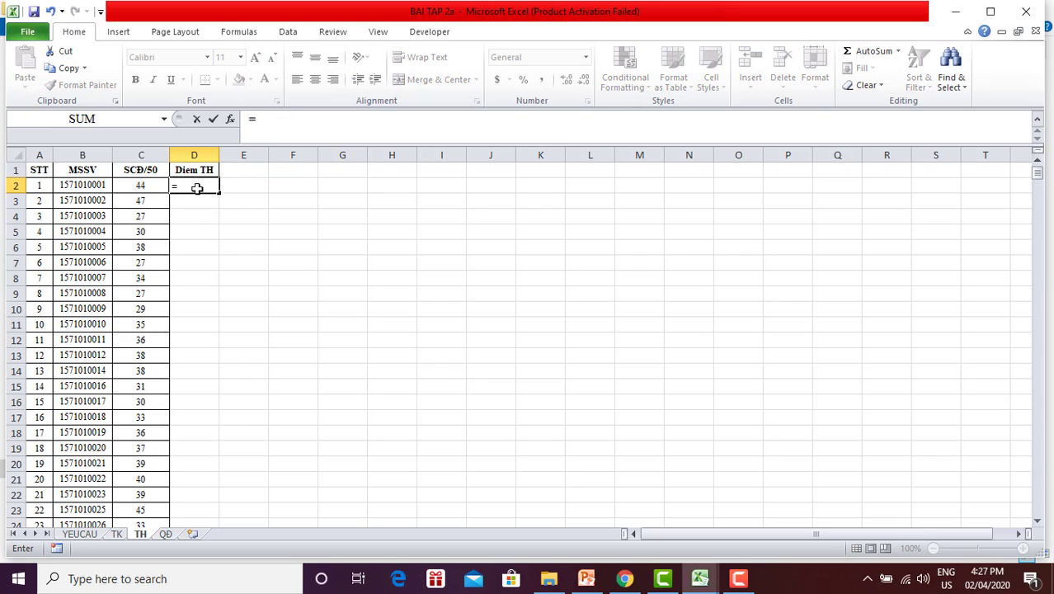
pyautogui.write('vlo')
pyautogui.press('Tab')
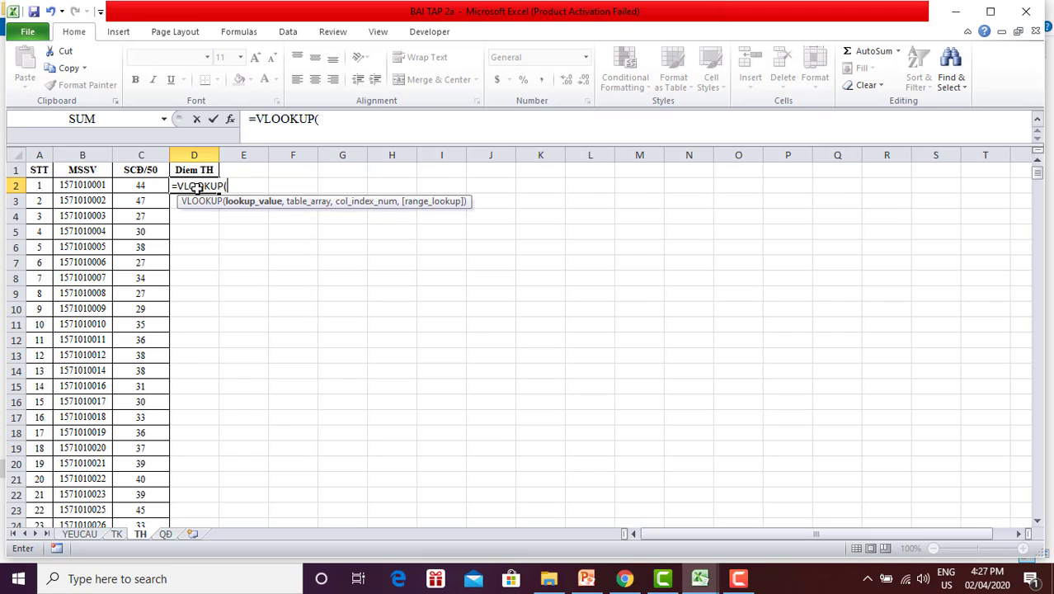
pyautogui.click(143, 188)
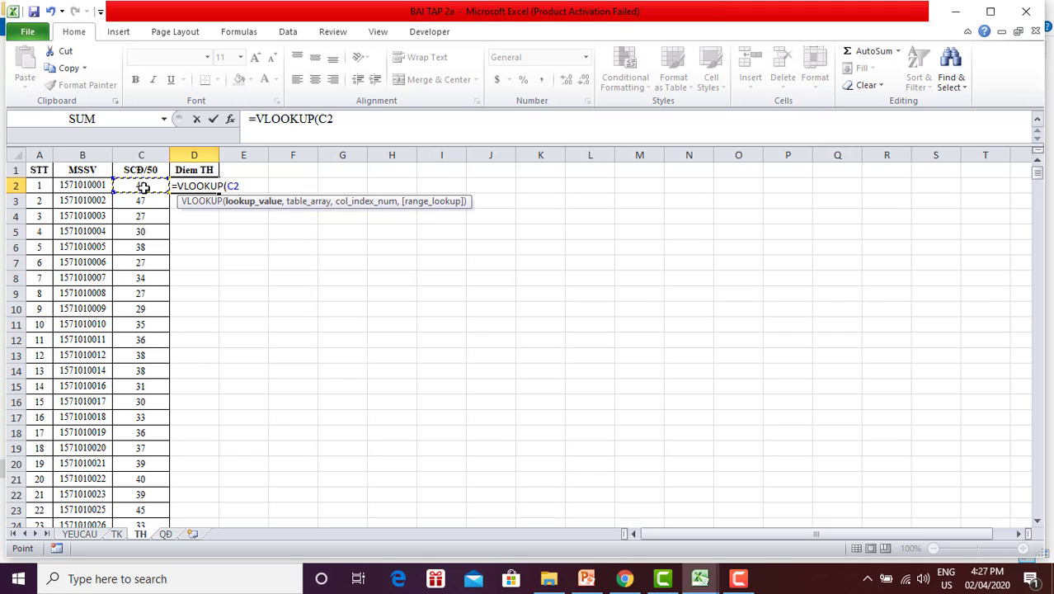
pyautogui.write('/50')
pyautogui.write(',')
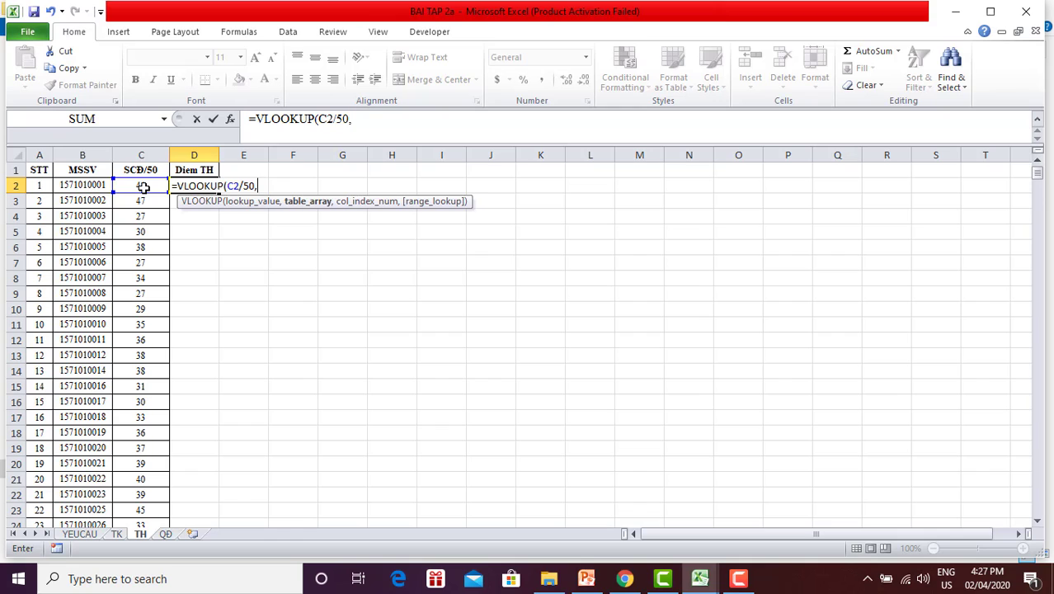
pyautogui.click(164, 534)
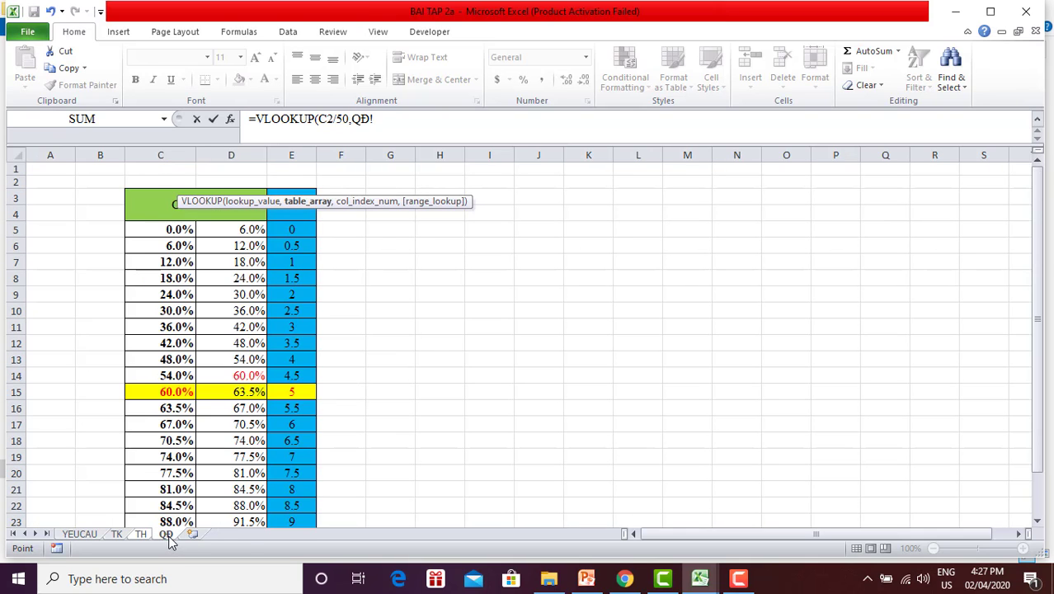
pyautogui.moveTo(155, 230)
pyautogui.mouseDown()
pyautogui.moveTo(264, 339)
pyautogui.moveTo(293, 498)
pyautogui.mouseUp()
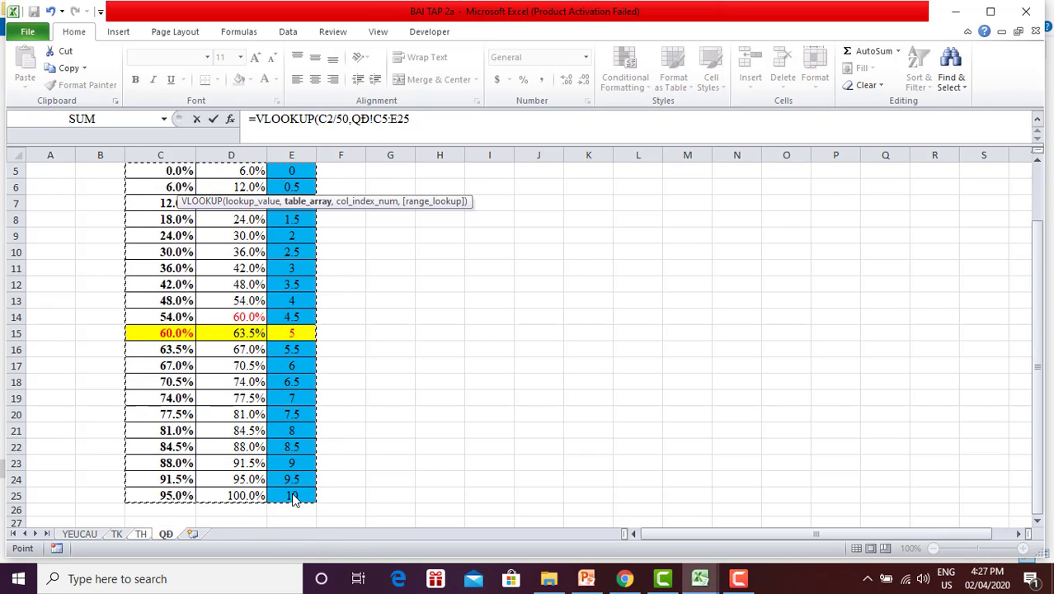
pyautogui.press('F4')
pyautogui.write('$E$25,3,')
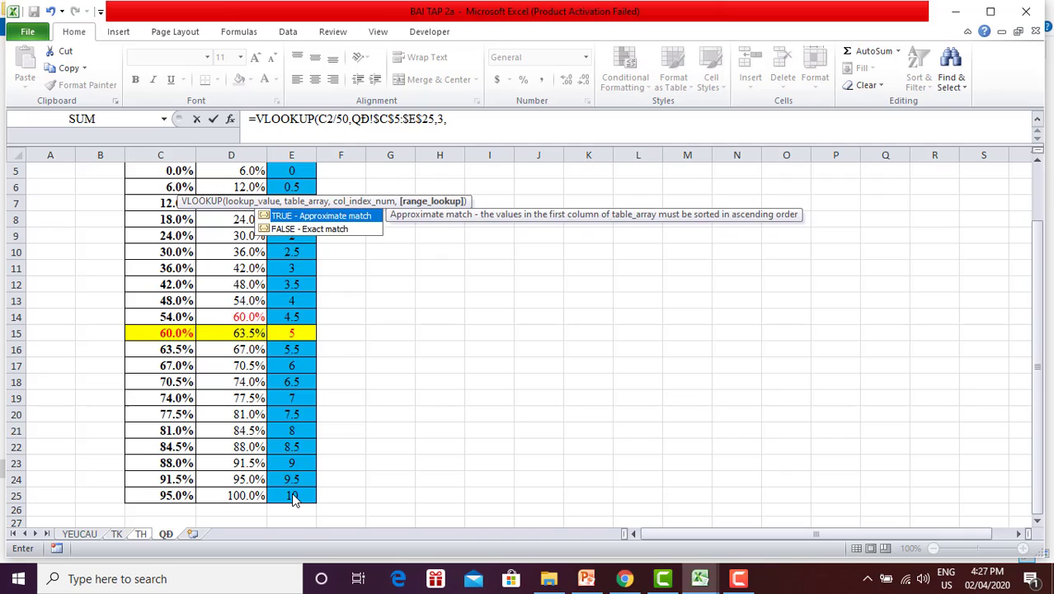
pyautogui.press('Tab')
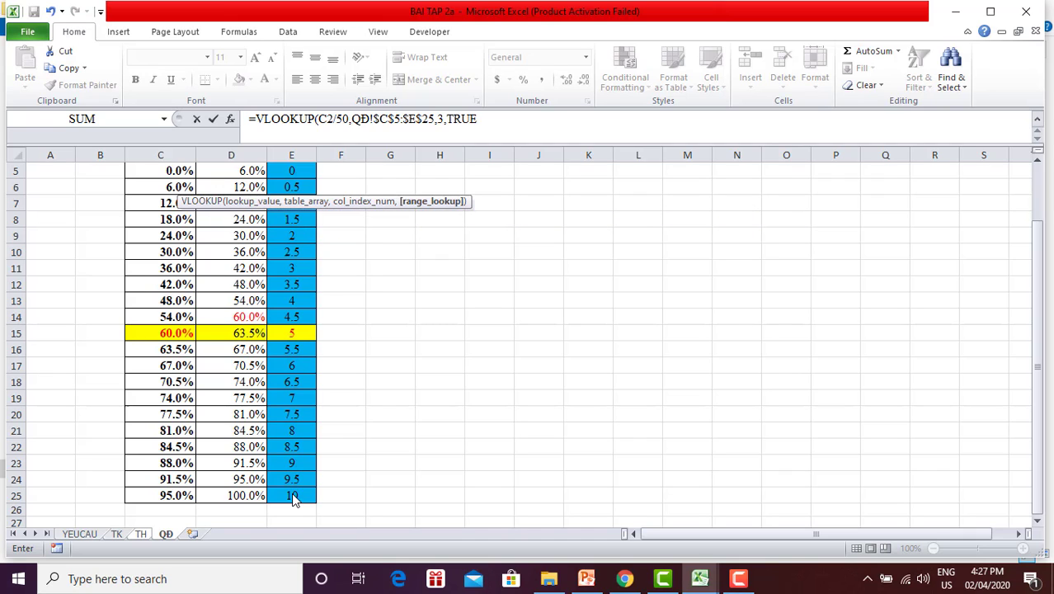
pyautogui.press('Return')
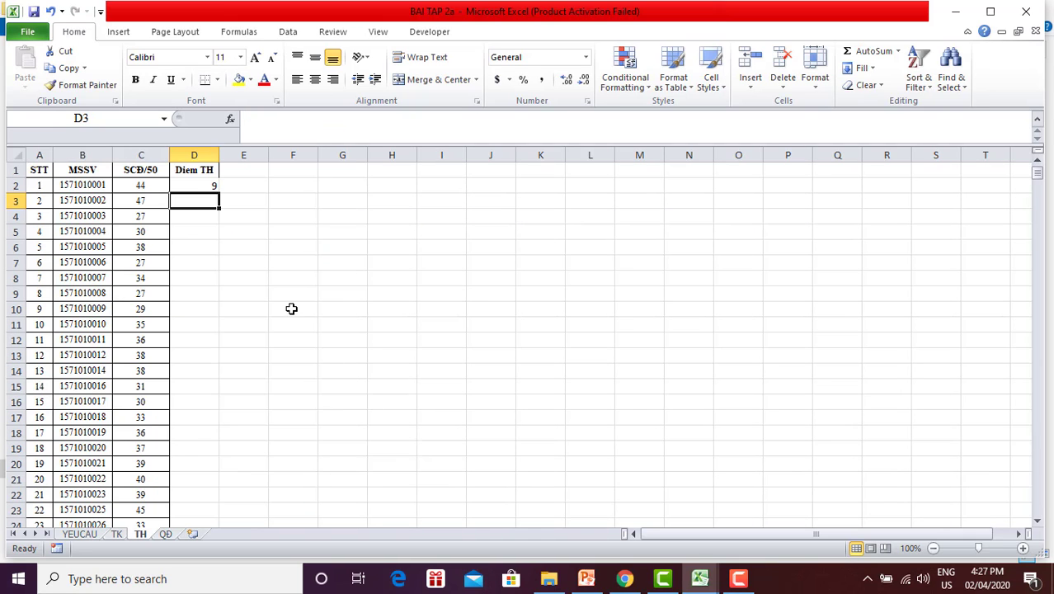
# Fill the D2 formula down the whole Diem TH column.
pyautogui.click(153, 181)
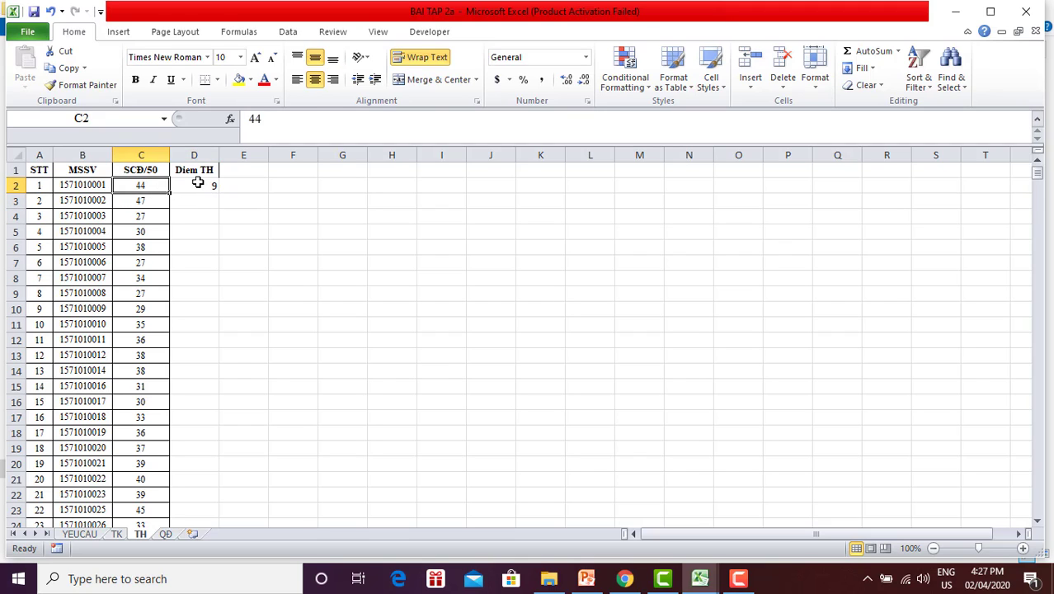
pyautogui.click(198, 183)
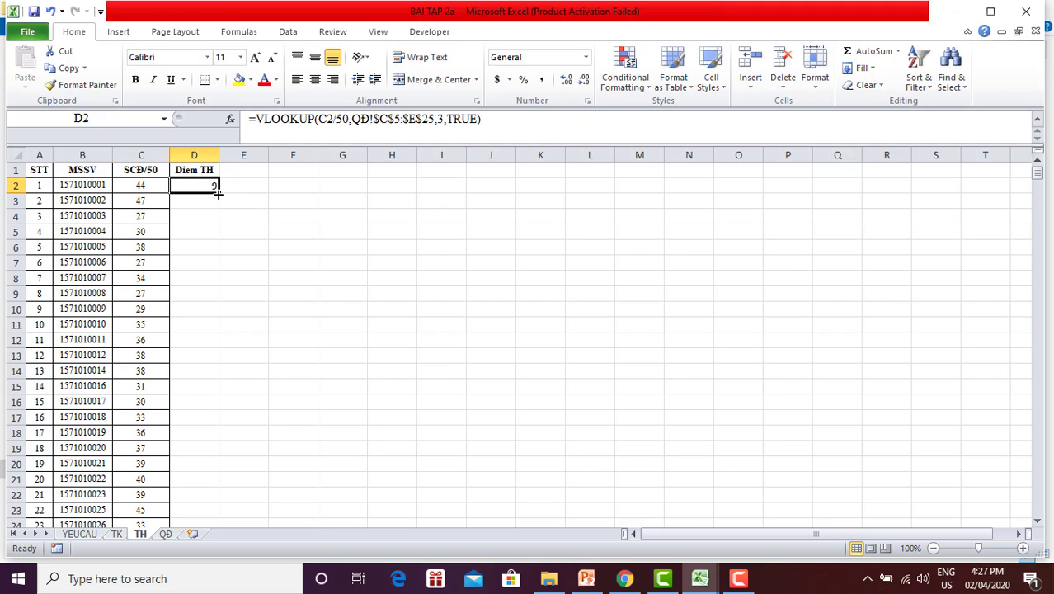
pyautogui.doubleClick(217, 193)
pyautogui.click(384, 288)
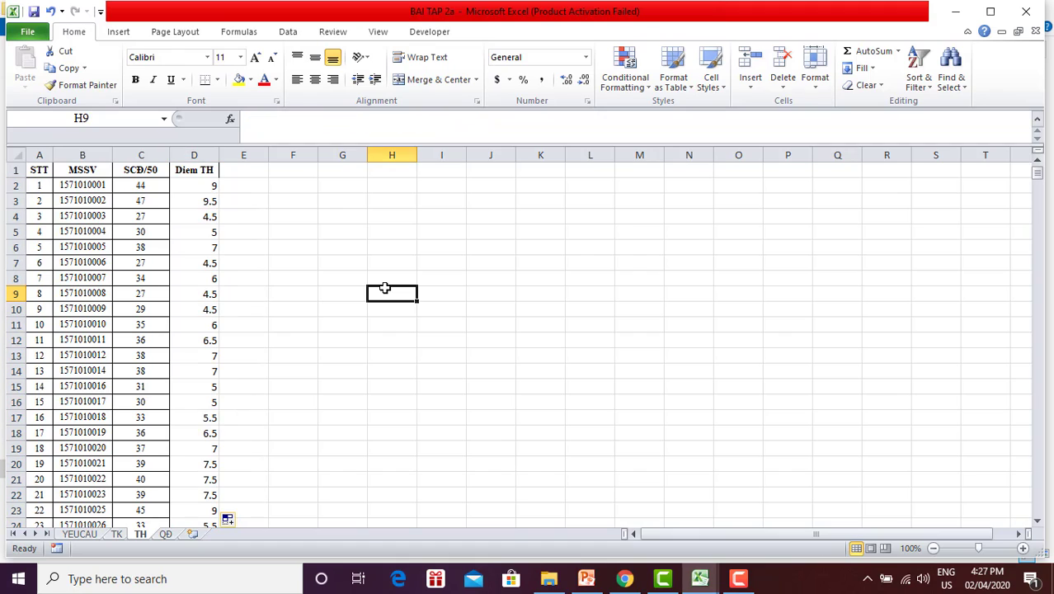
# On the TK sheet, widen column F, briefly comparing with the TH sheet.
pyautogui.click(117, 534)
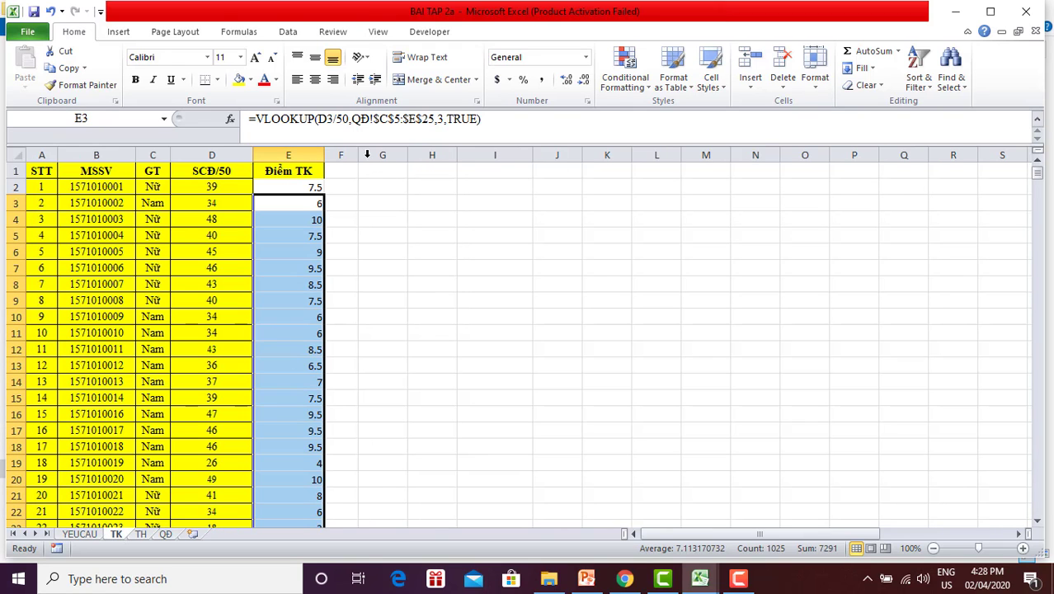
pyautogui.moveTo(357, 155); pyautogui.dragTo(412, 154)
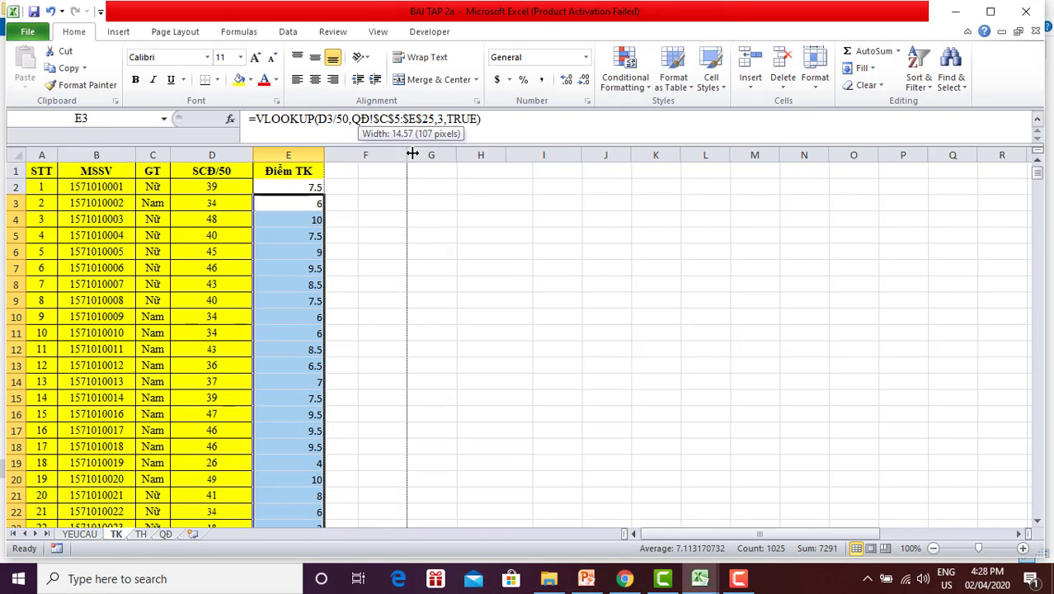
pyautogui.click(107, 187)
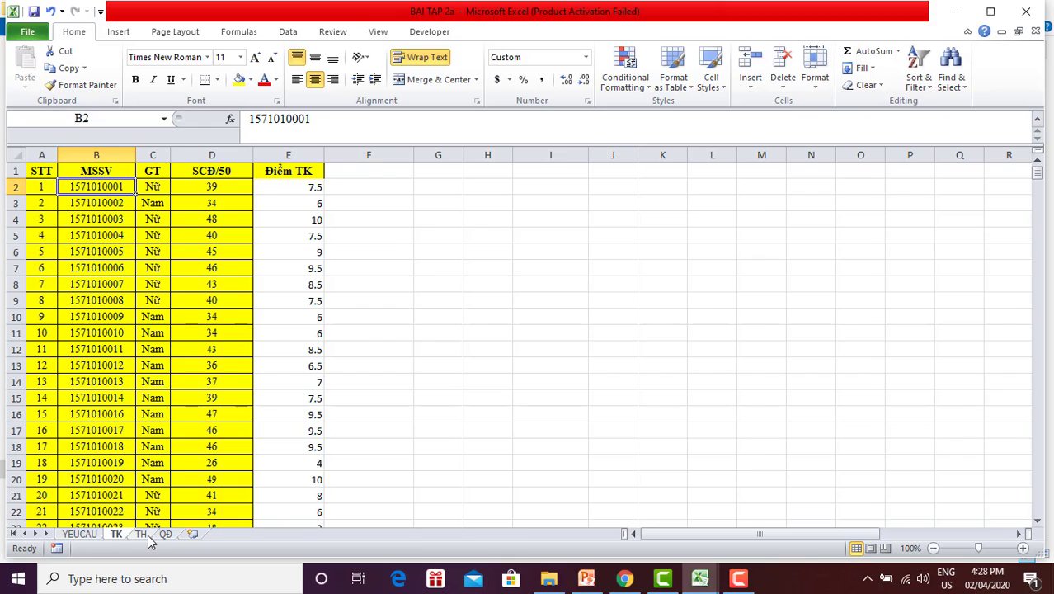
pyautogui.click(142, 534)
pyautogui.click(118, 536)
pyautogui.click(142, 536)
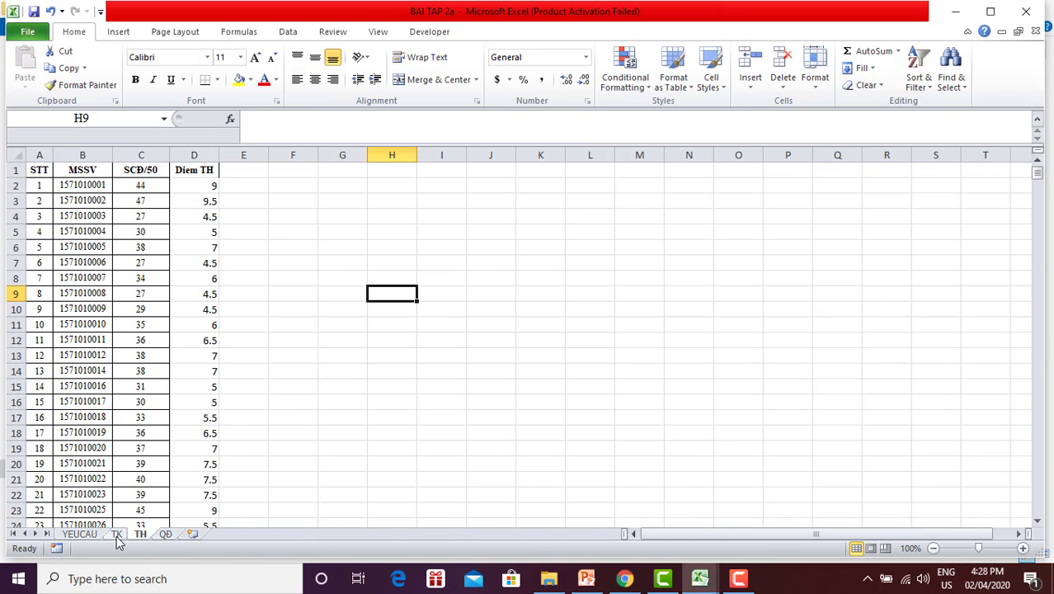
pyautogui.click(117, 536)
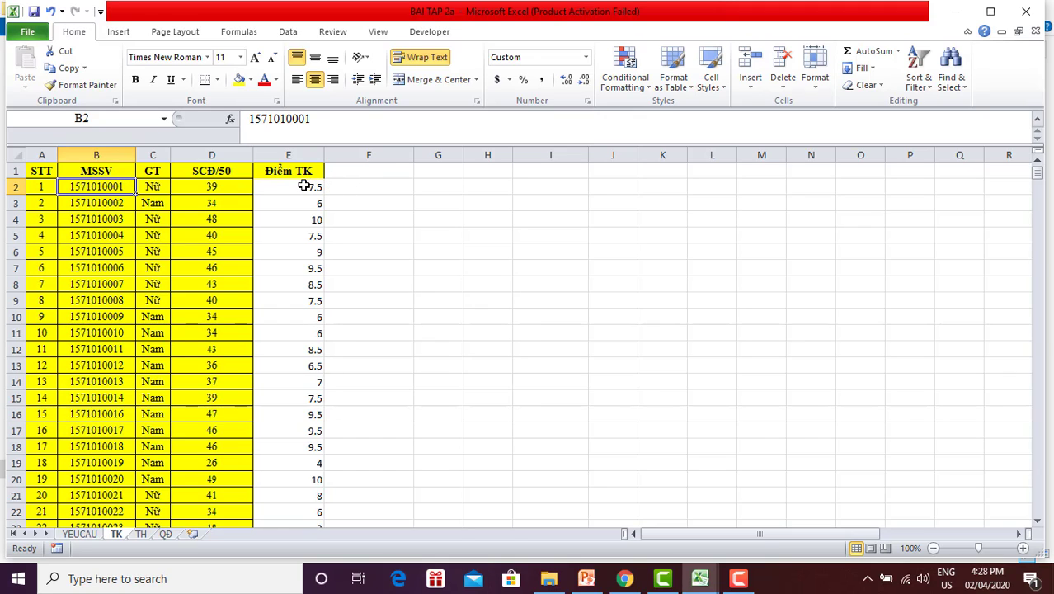
# Type the heading Điểm TH in F1 and select F2.
pyautogui.click(354, 191)
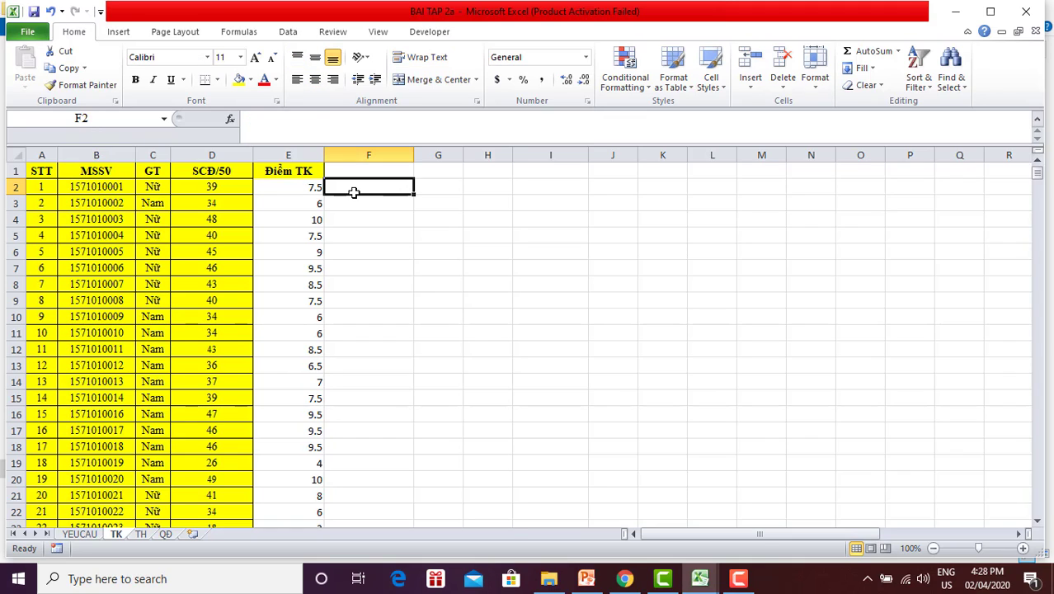
pyautogui.click(357, 174)
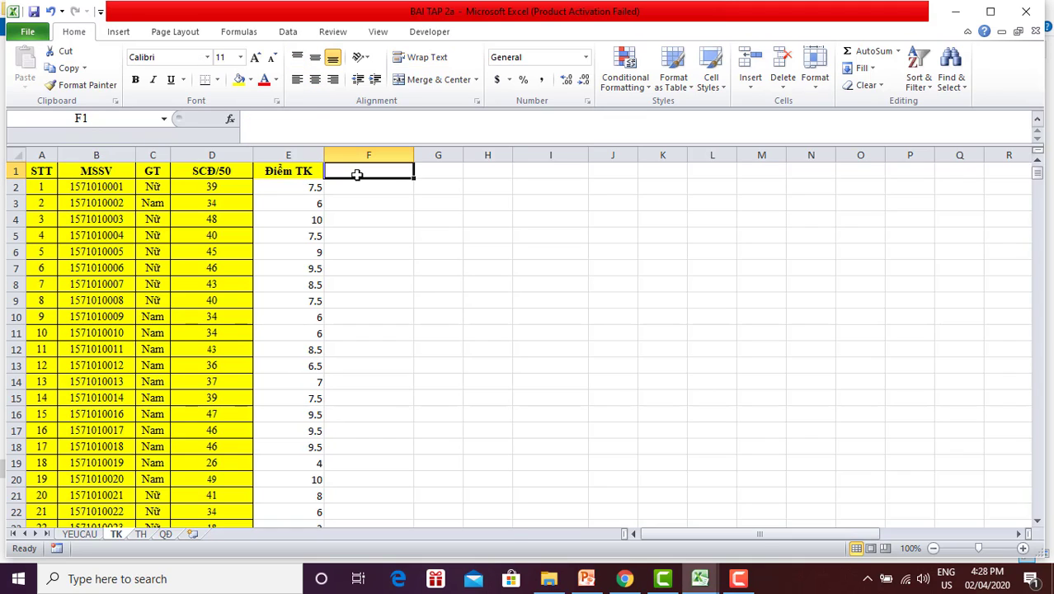
pyautogui.write('D')
pyautogui.write('iểm')
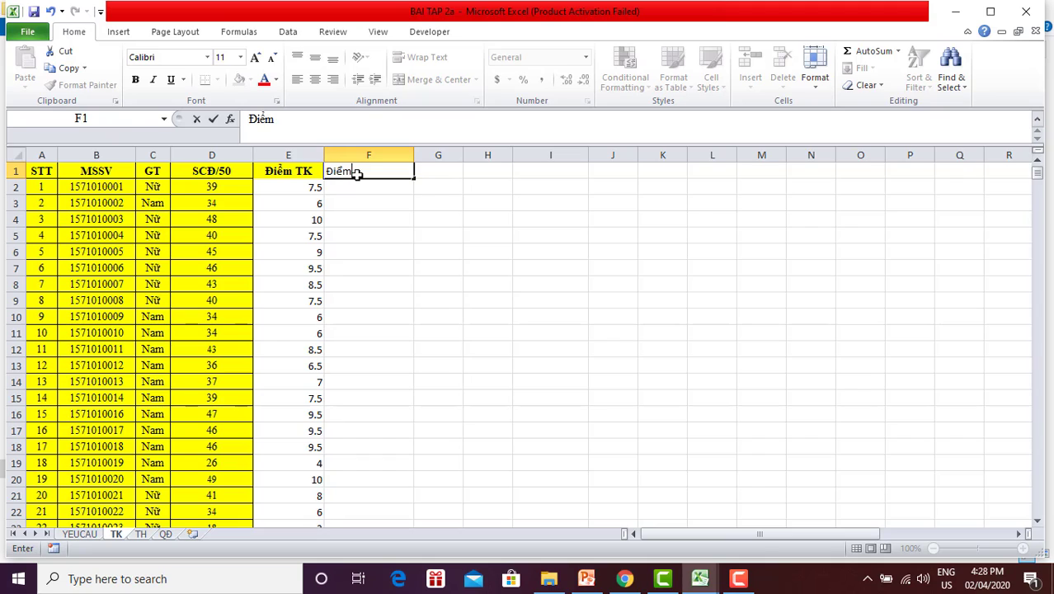
pyautogui.write(' TH')
pyautogui.click(403, 231)
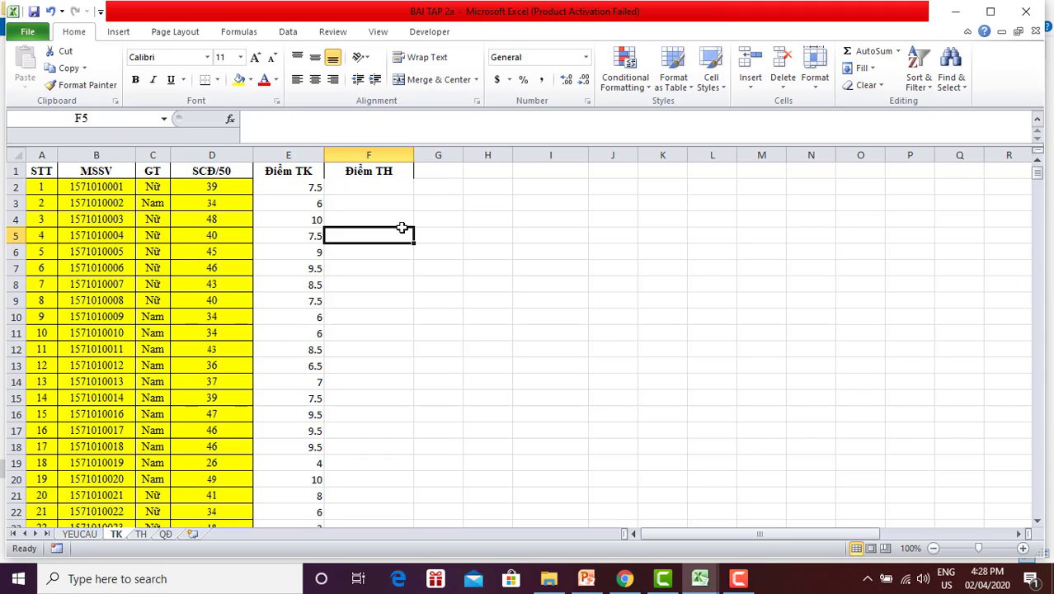
pyautogui.click(330, 188)
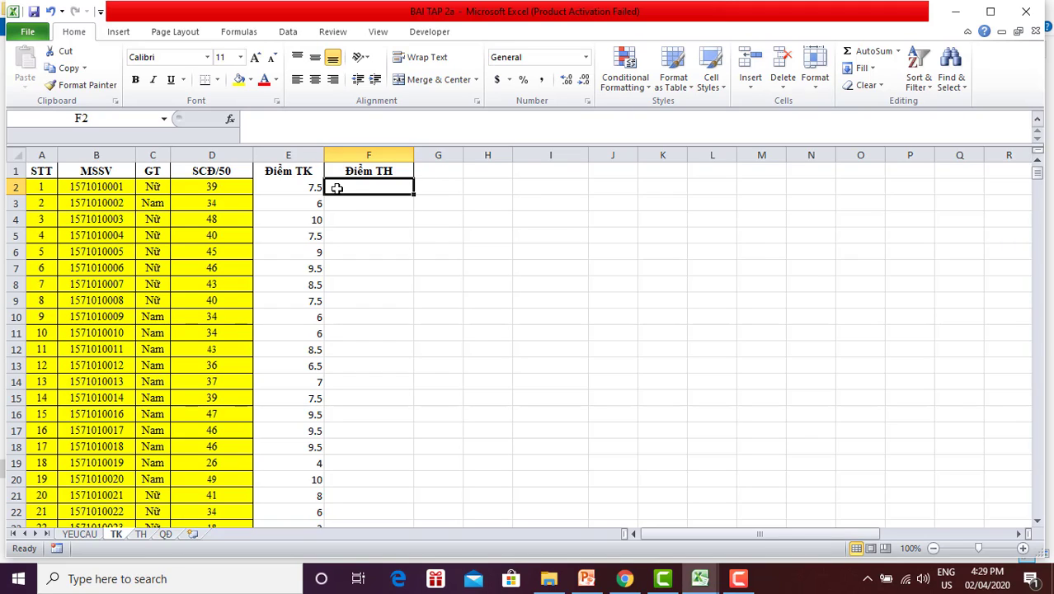
# In F2, start =VLOOKUP( using the student ID in B2 as the lookup value.
pyautogui.write('=')
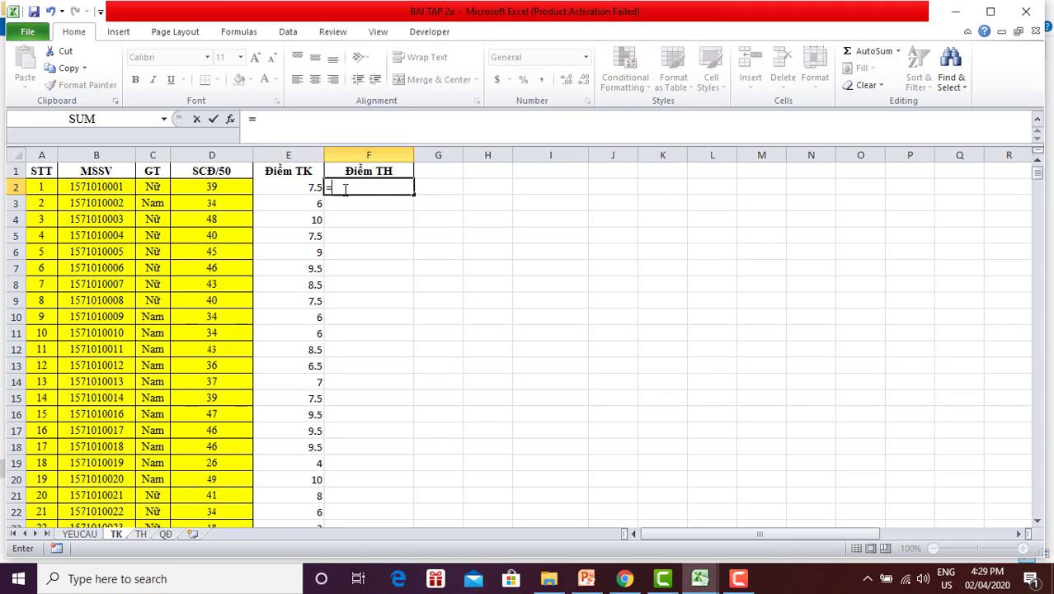
pyautogui.click(97, 186)
pyautogui.press('BackSpace')
pyautogui.press('BackSpace')
pyautogui.write('vl')
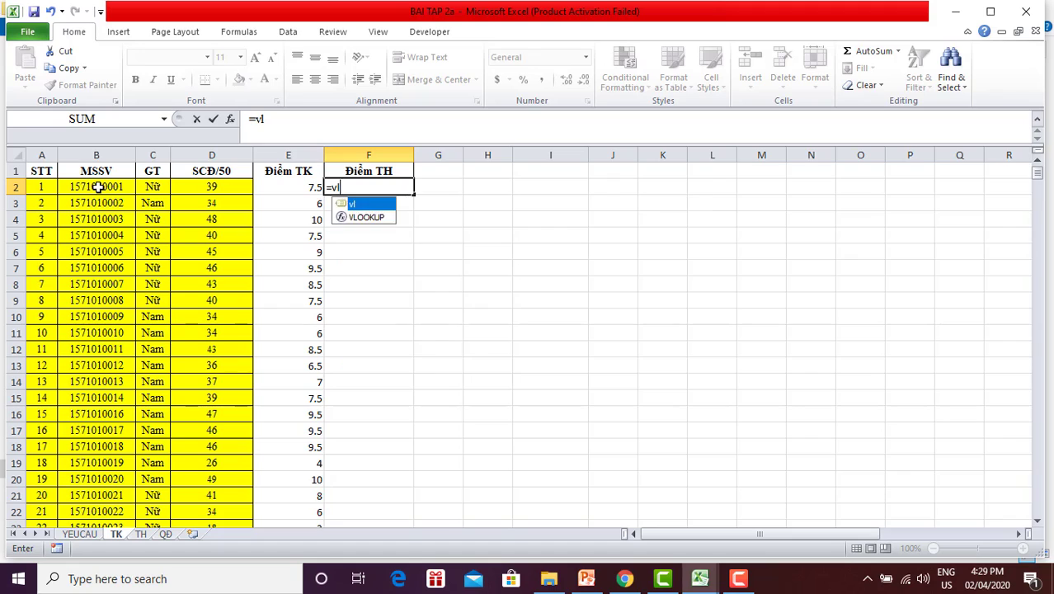
pyautogui.write('o')
pyautogui.press('Tab')
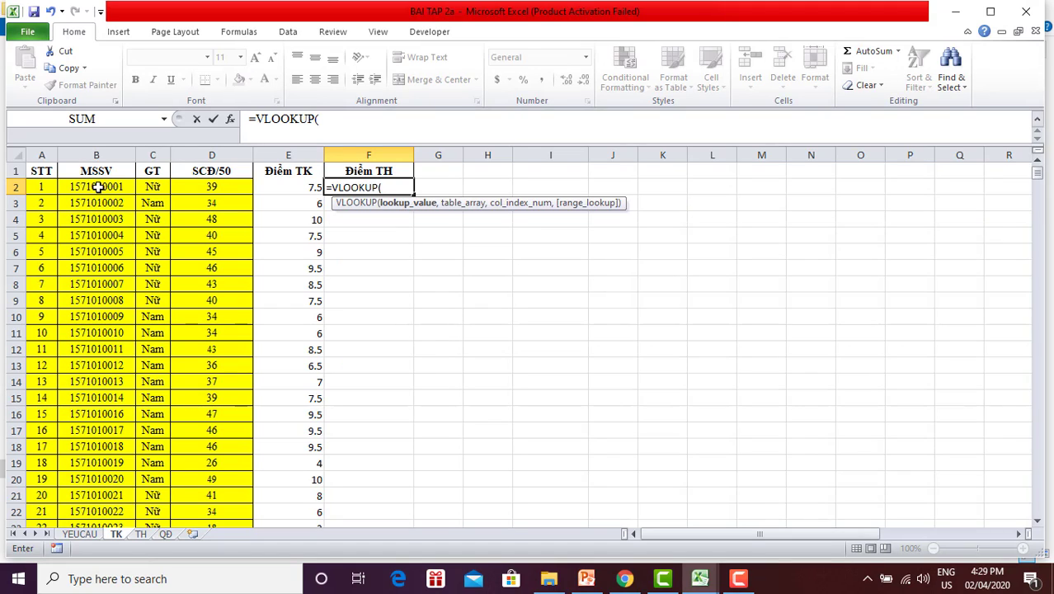
pyautogui.click(89, 188)
pyautogui.write(',')
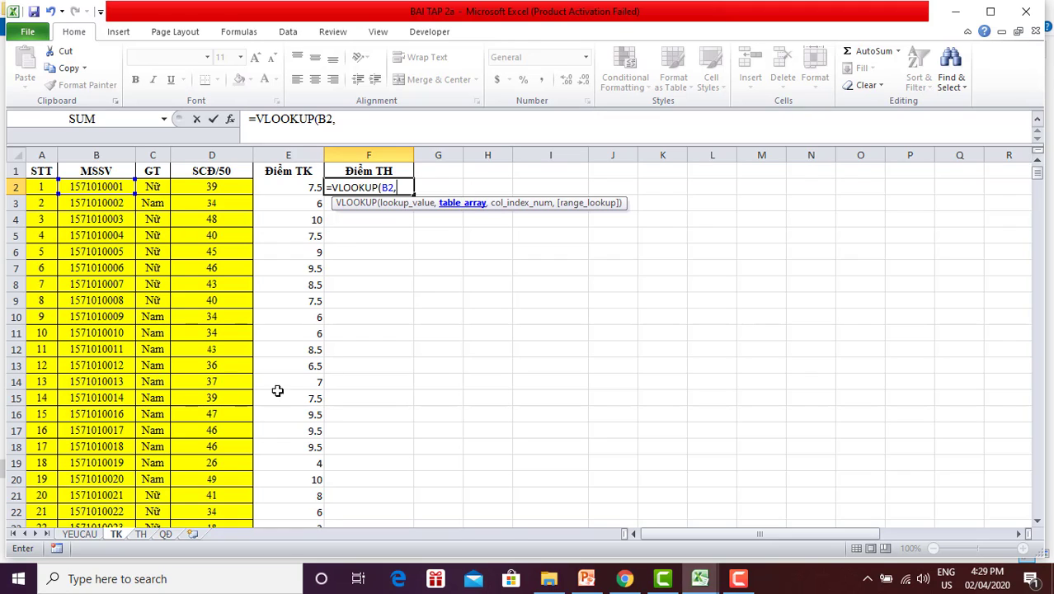
# Use the TH sheet table as the absolute lookup range TH!$B$2:$D$1016.
pyautogui.click(141, 536)
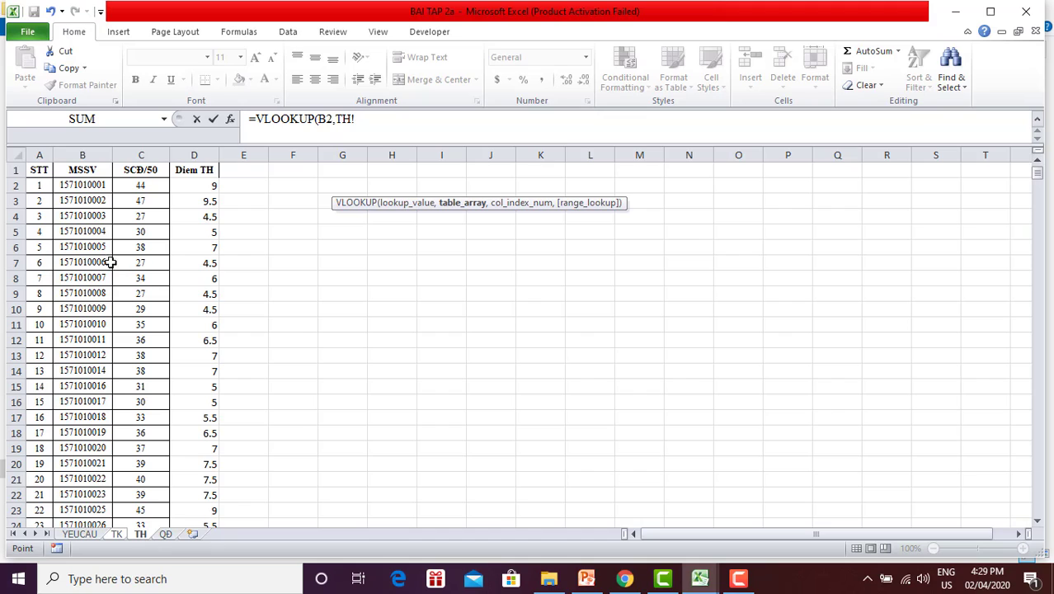
pyautogui.moveTo(77, 191); pyautogui.dragTo(189, 188)
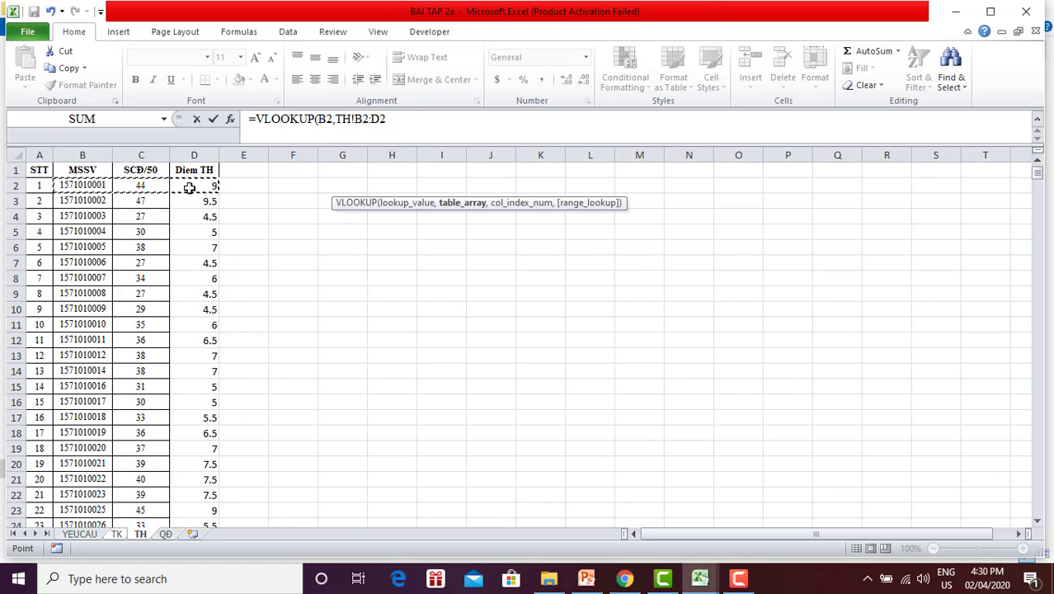
pyautogui.hotkey('ctrl', 'shift', 'Down')
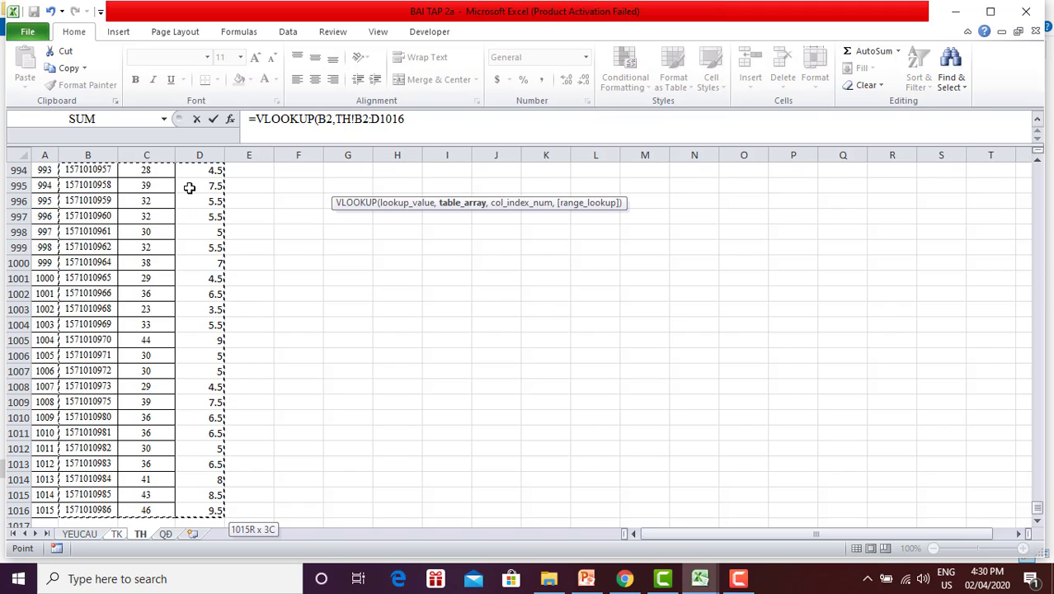
pyautogui.press('F4')
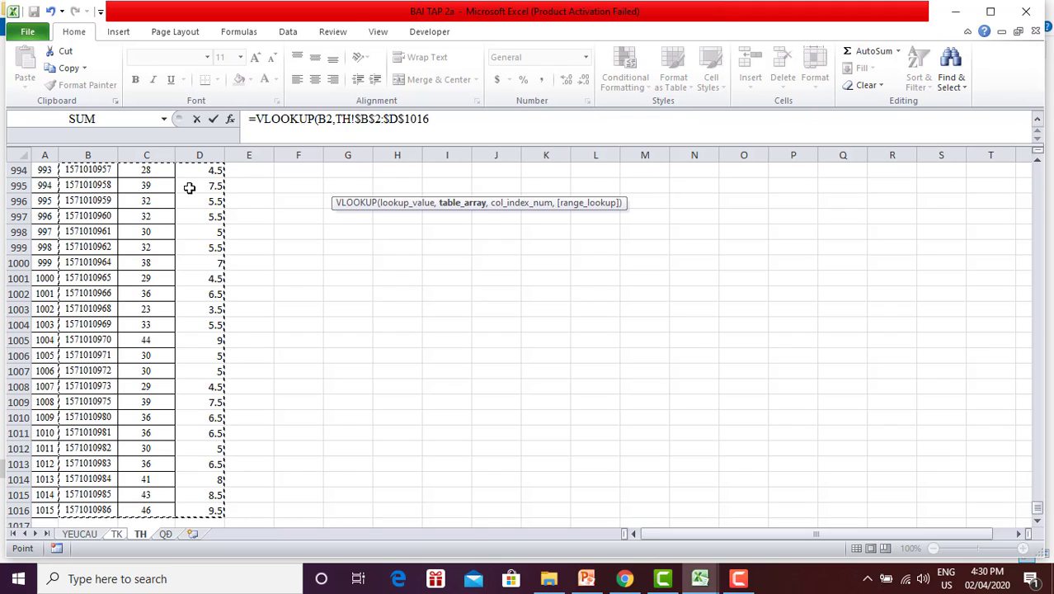
pyautogui.write(',')
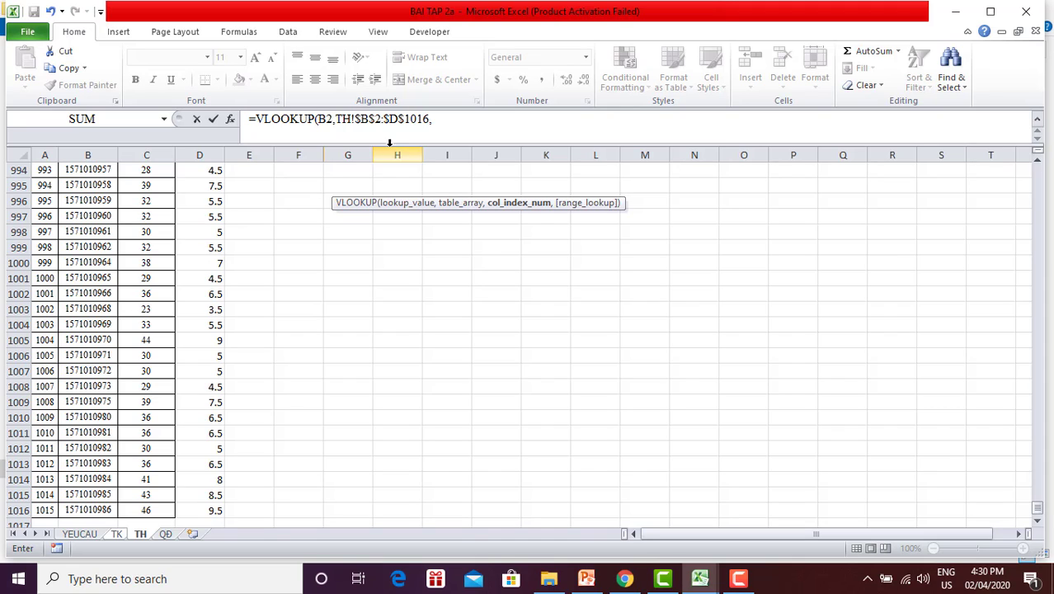
# Finish F2 with column 3 and exact match FALSE, so it shows 9.
pyautogui.click(444, 123)
pyautogui.click(443, 123)
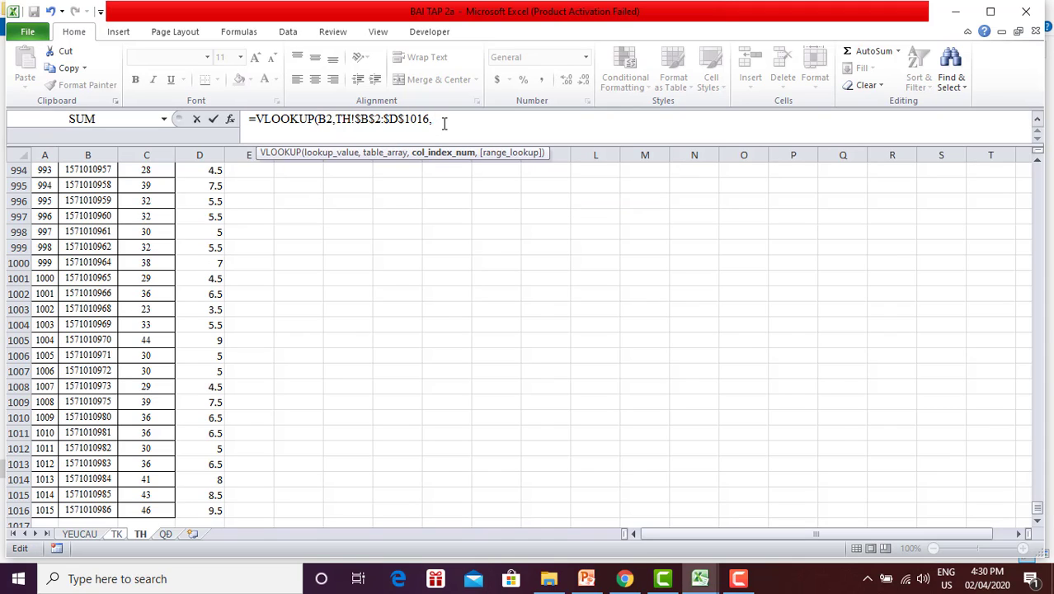
pyautogui.write('3,')
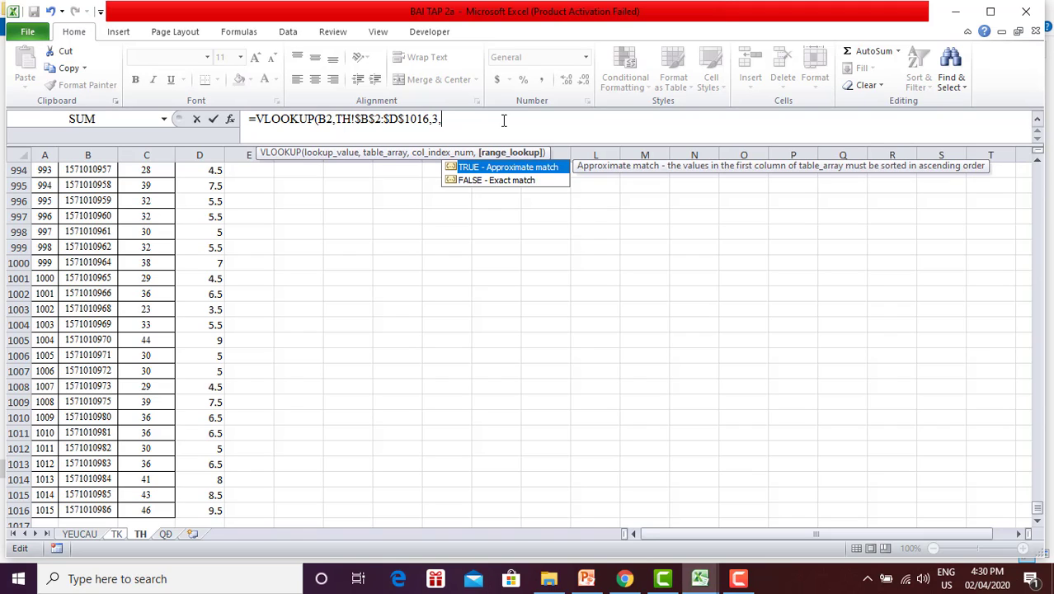
pyautogui.press('Down')
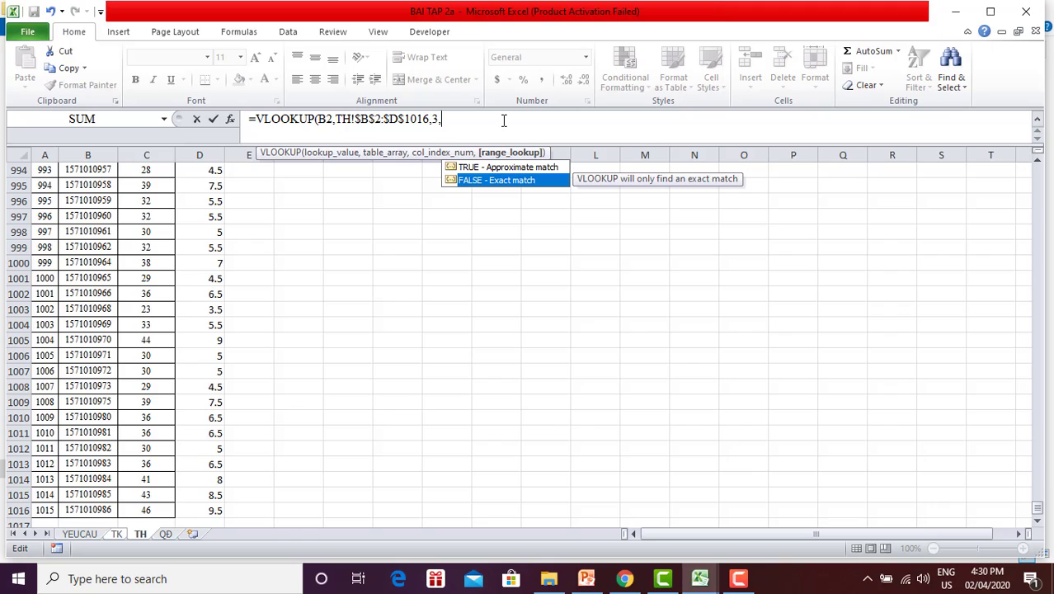
pyautogui.press('Tab')
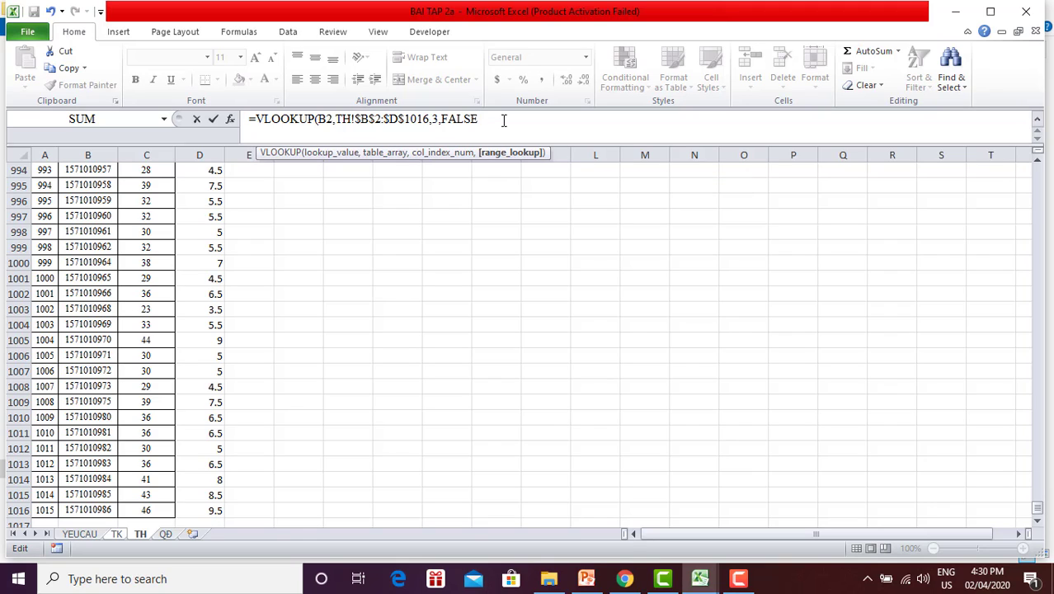
pyautogui.write(')')
pyautogui.press('Return')
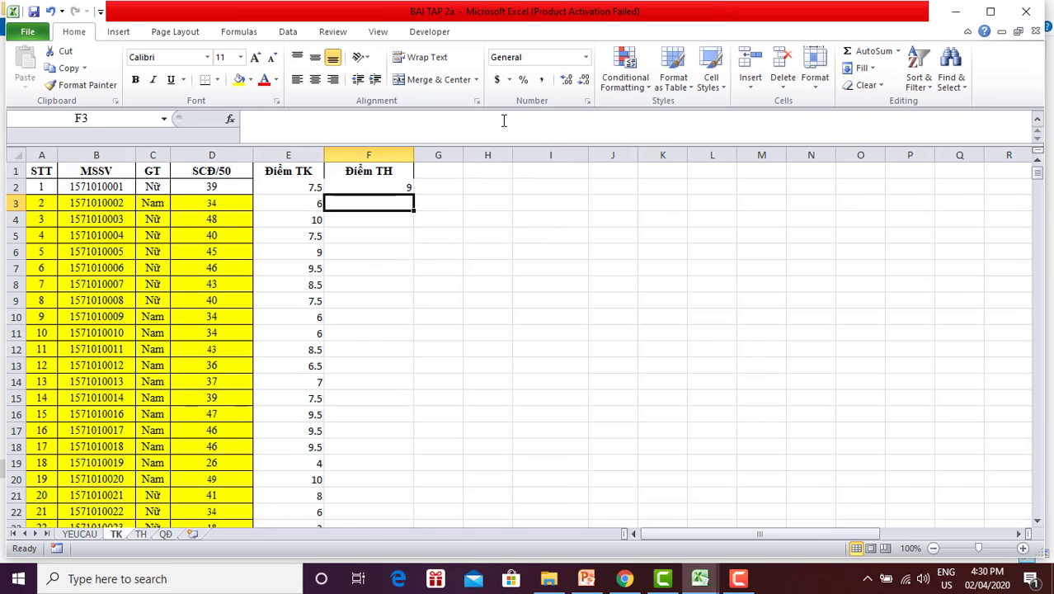
pyautogui.click(368, 190)
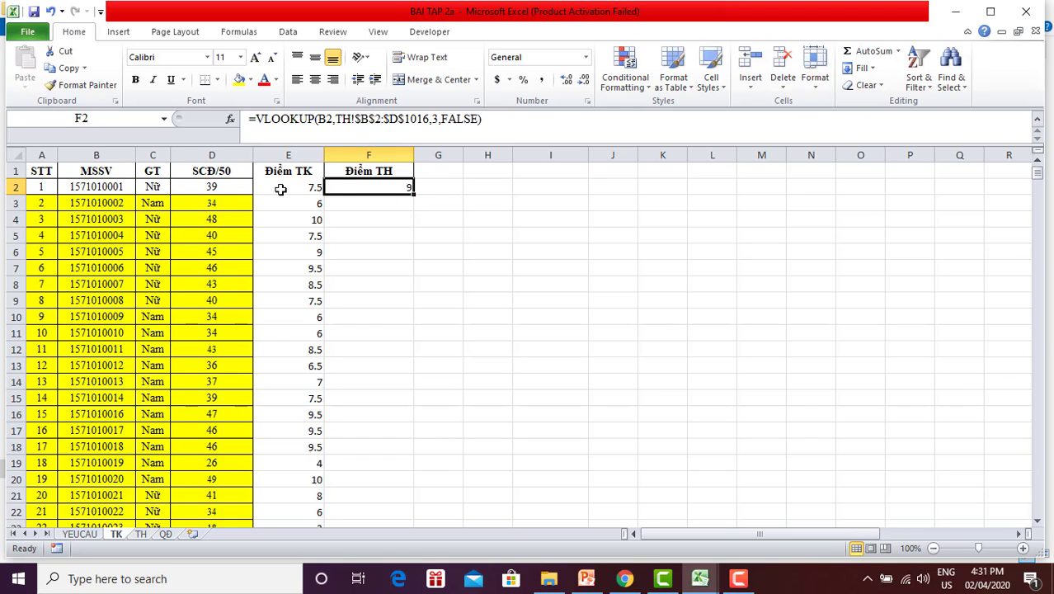
# Copy F2's lookup formula down the whole Điểm TH column.
pyautogui.click(116, 190)
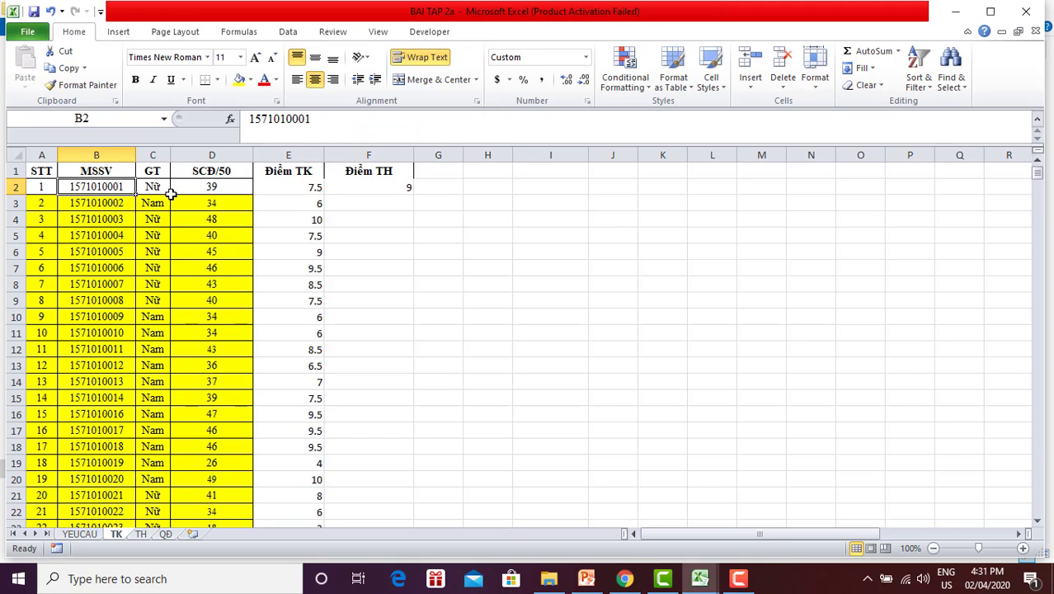
pyautogui.click(303, 190)
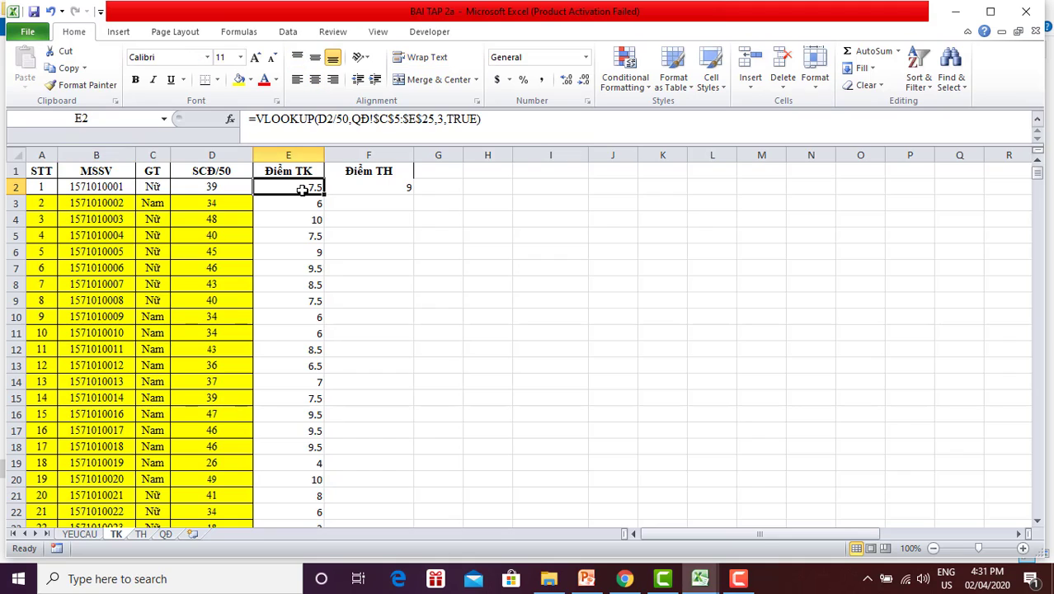
pyautogui.click(367, 189)
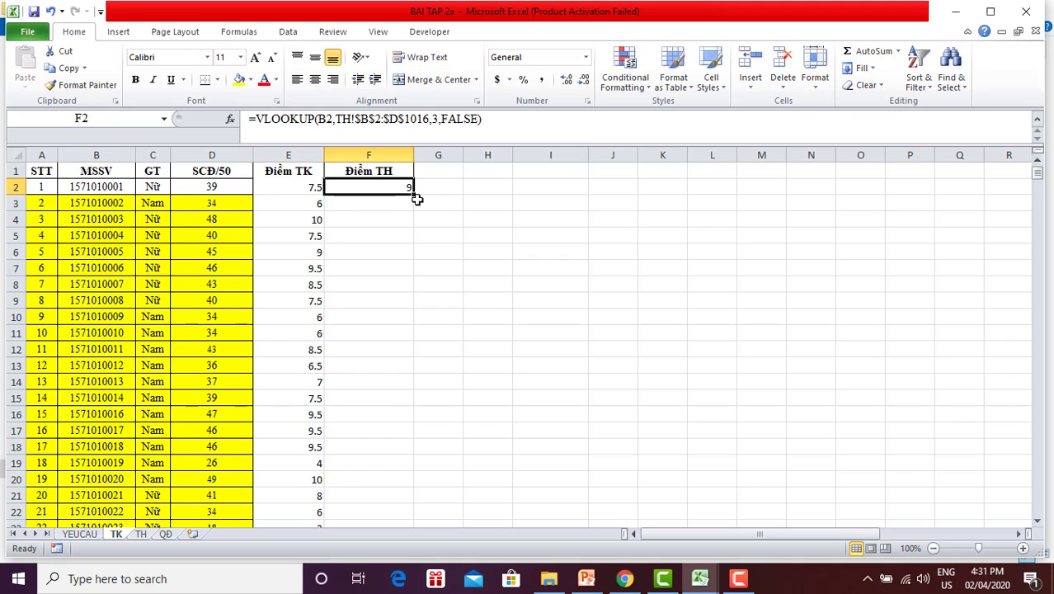
pyautogui.doubleClick(415, 198)
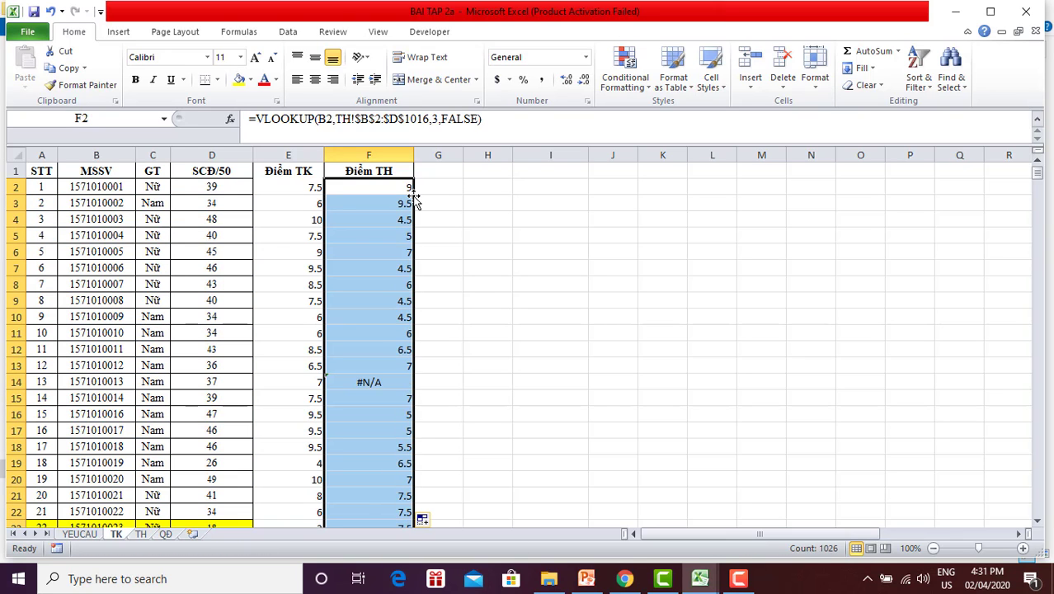
# Inspect the #N/A result in row 221, then return to the top of the sheet.
pyautogui.moveTo(1038, 174)
pyautogui.mouseDown()
pyautogui.moveTo(1038, 264)
pyautogui.moveTo(1048, 244)
pyautogui.mouseUp()
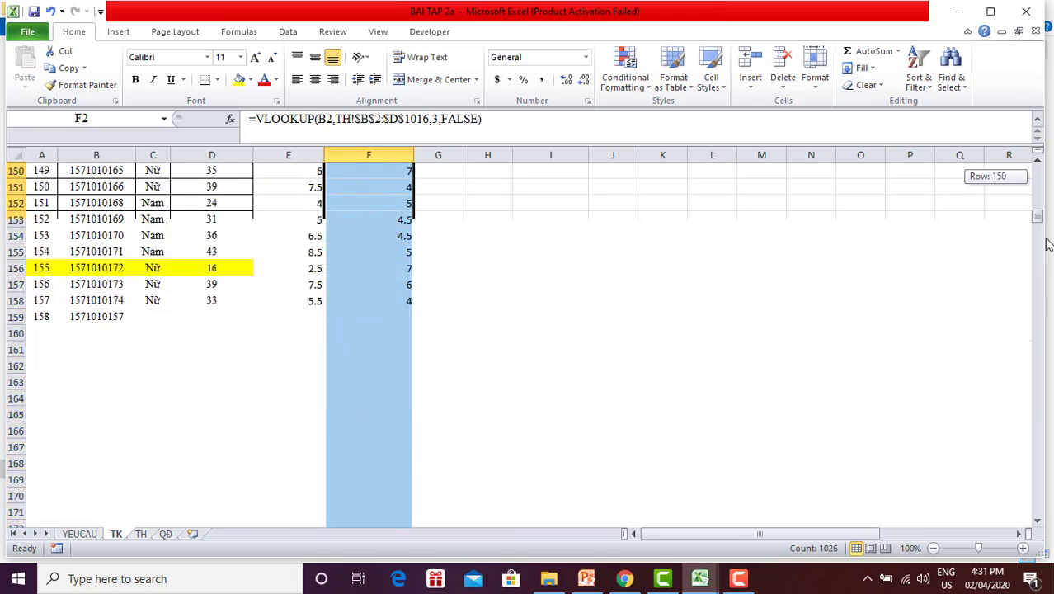
pyautogui.moveTo(1047, 244); pyautogui.dragTo(1044, 259)
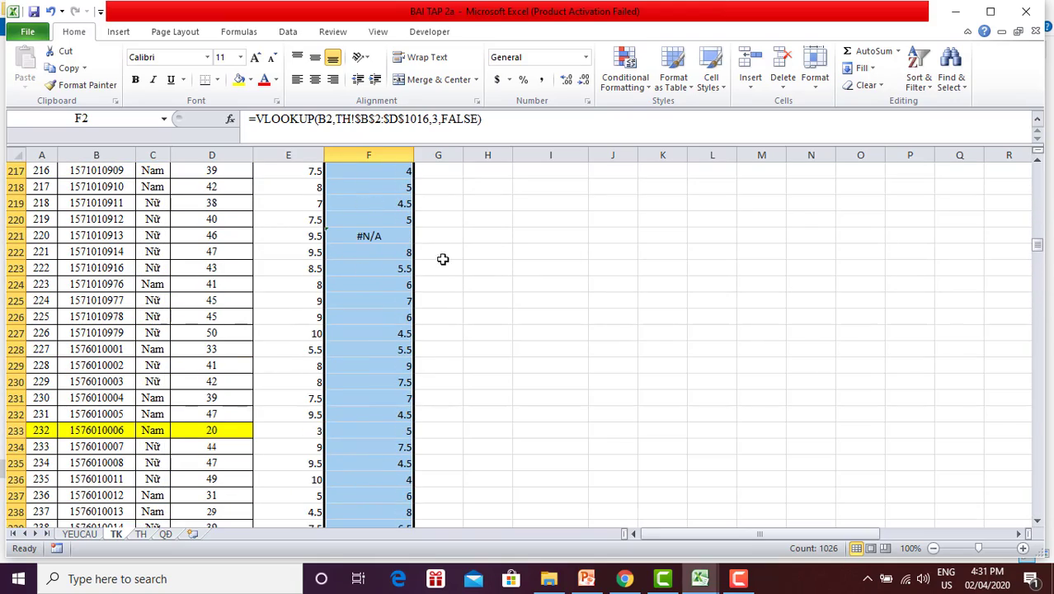
pyautogui.moveTo(353, 235); pyautogui.dragTo(23, 235)
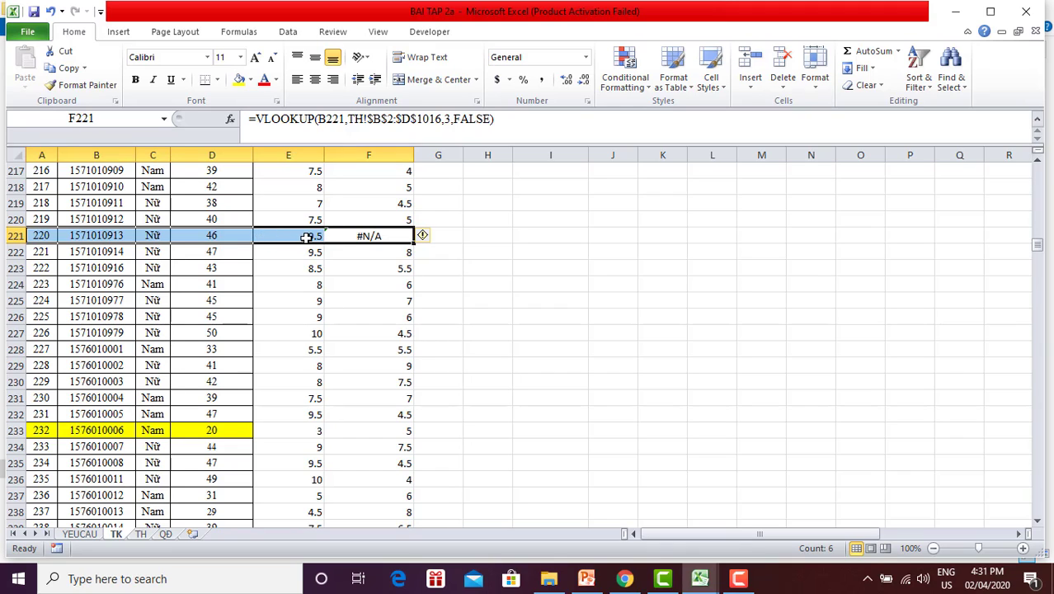
pyautogui.click(377, 235)
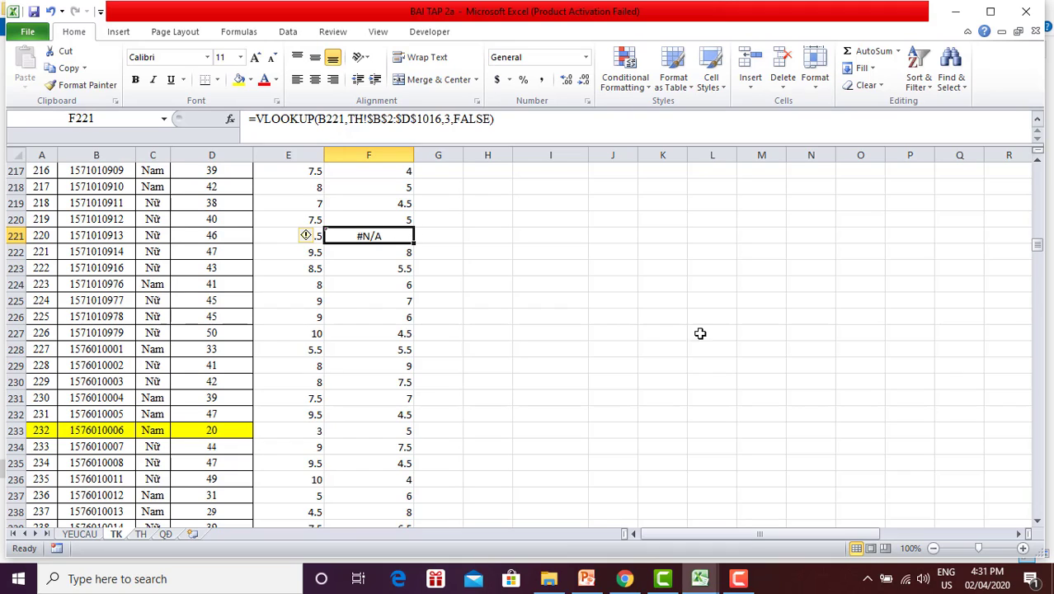
pyautogui.moveTo(1039, 244); pyautogui.dragTo(1039, 170)
pyautogui.click(366, 189)
# Enter =IFERROR(F2,"VT") in helper cell G2.
pyautogui.doubleClick(366, 190)
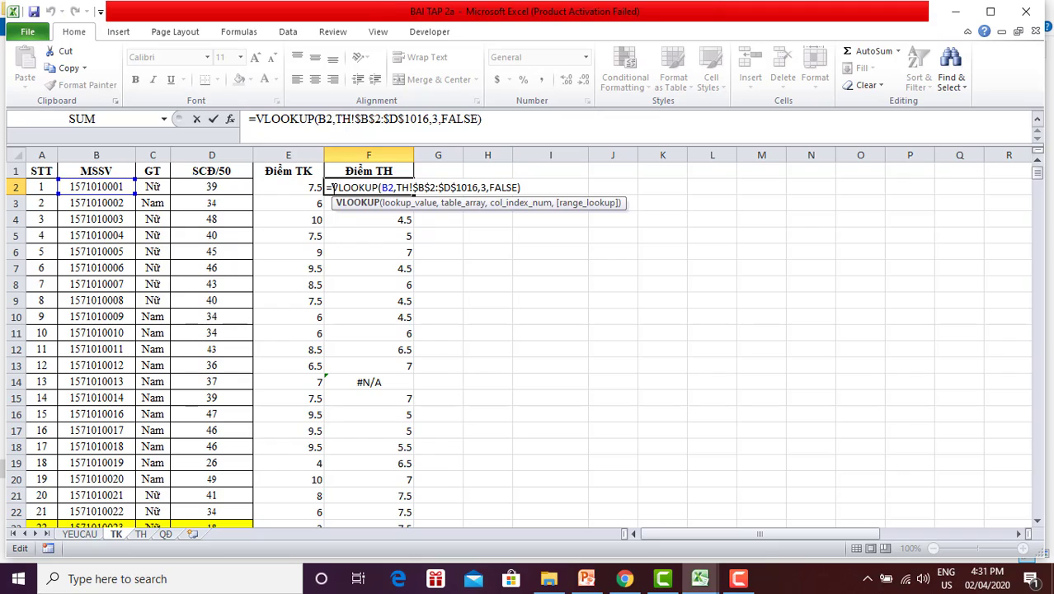
pyautogui.click(333, 187)
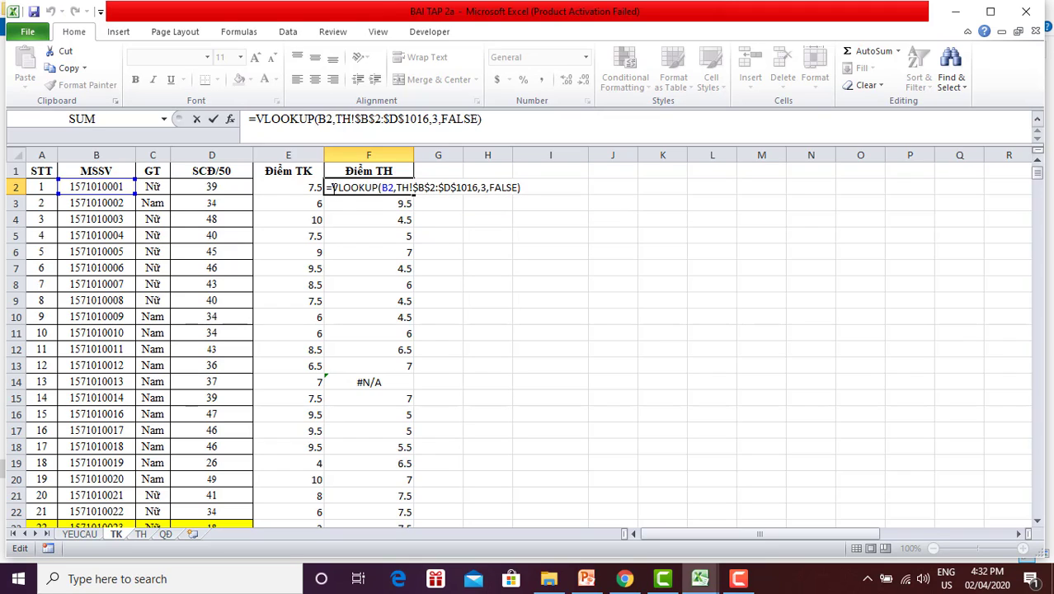
pyautogui.press('Return')
pyautogui.click(443, 188)
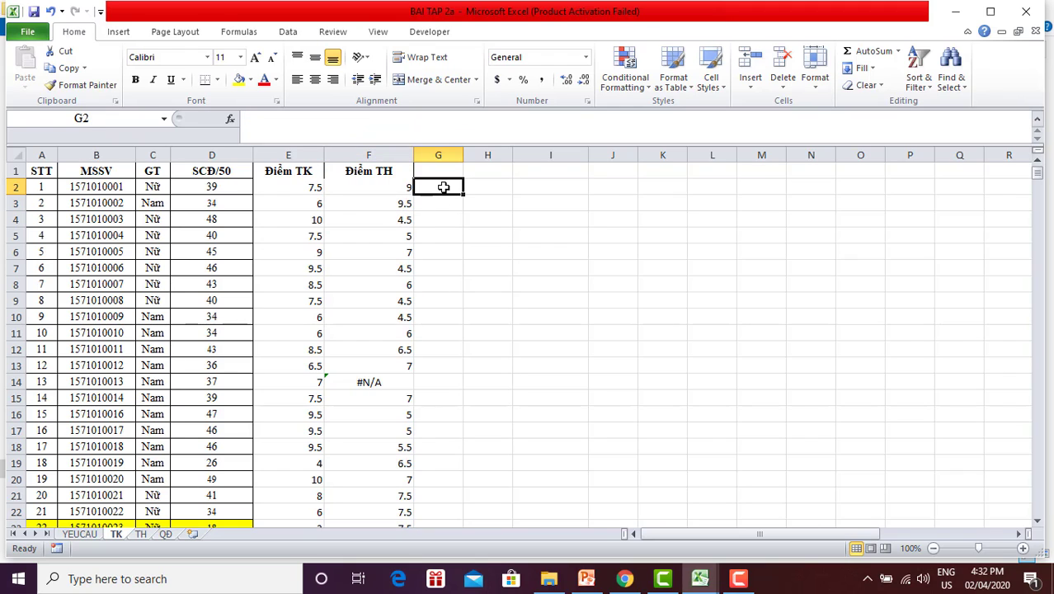
pyautogui.write('=if')
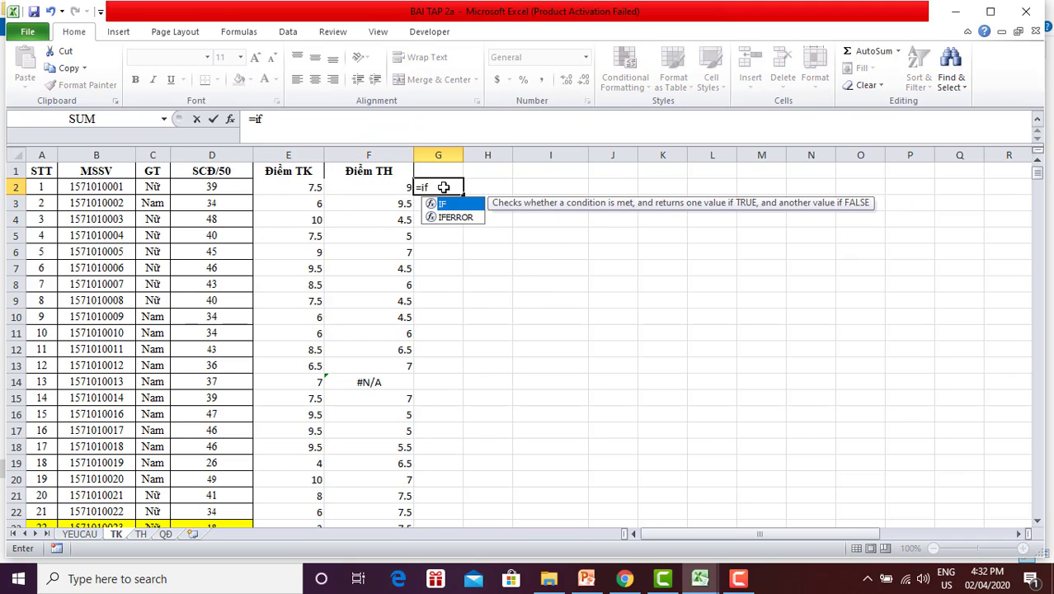
pyautogui.press('Down')
pyautogui.press('Tab')
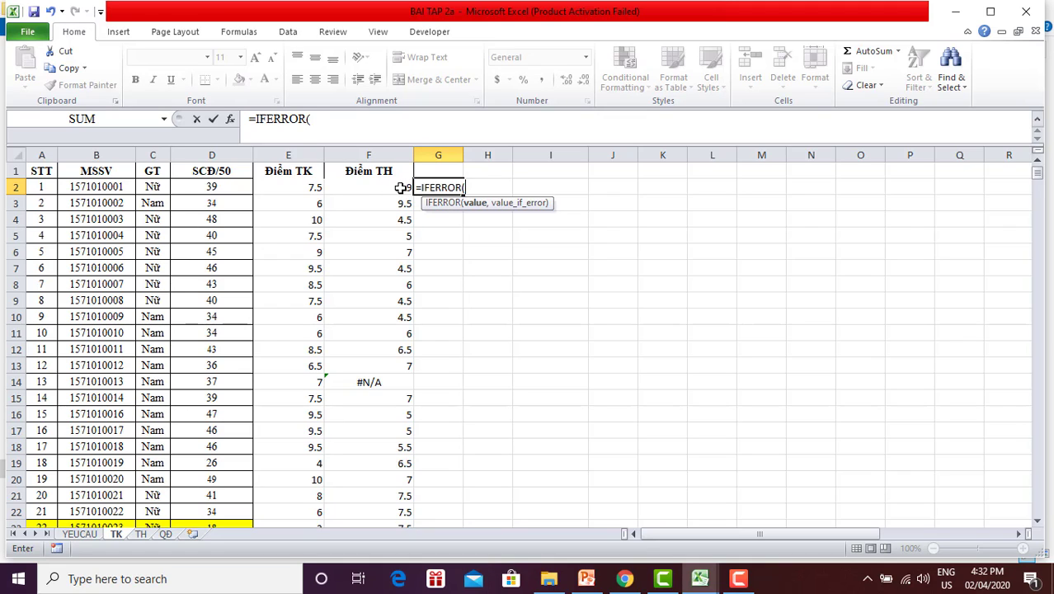
pyautogui.click(400, 188)
pyautogui.write(',')
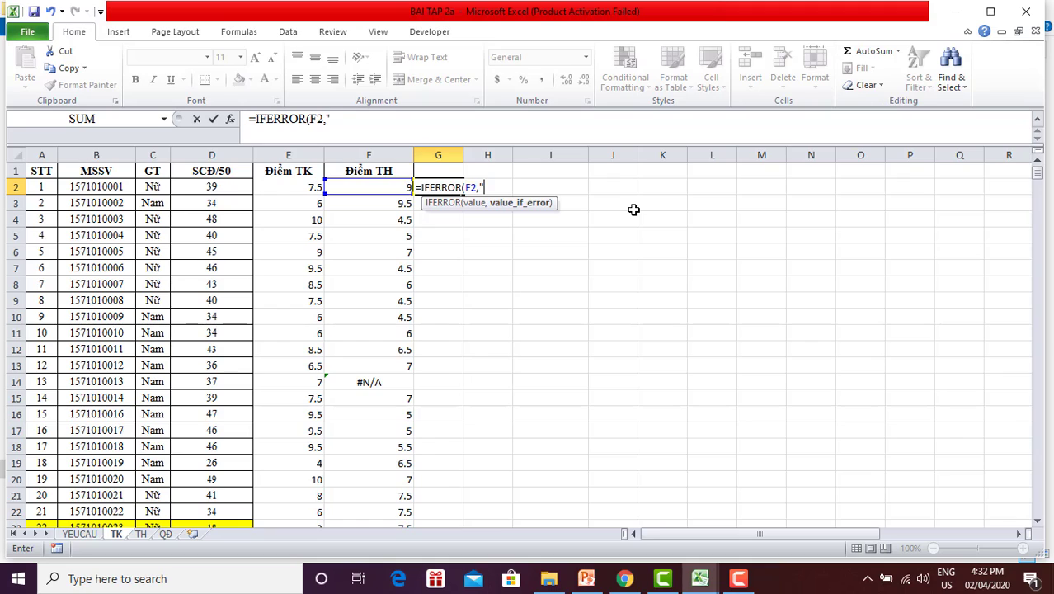
pyautogui.write('VT')
pyautogui.press('Return')
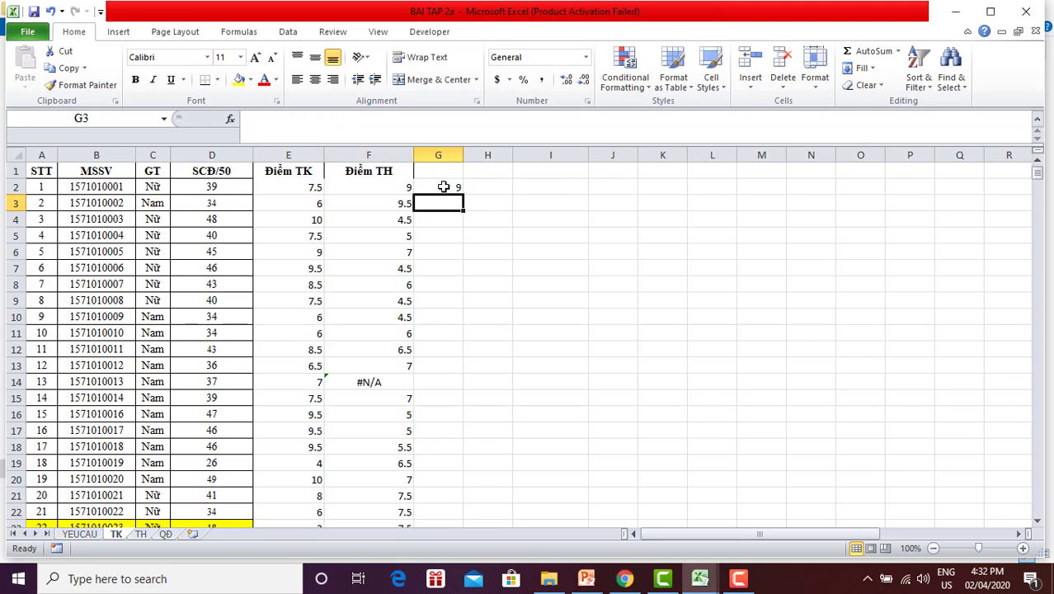
# Fill G2's formula down column G and confirm G14 shows VT.
pyautogui.click(452, 189)
pyautogui.doubleClick(462, 194)
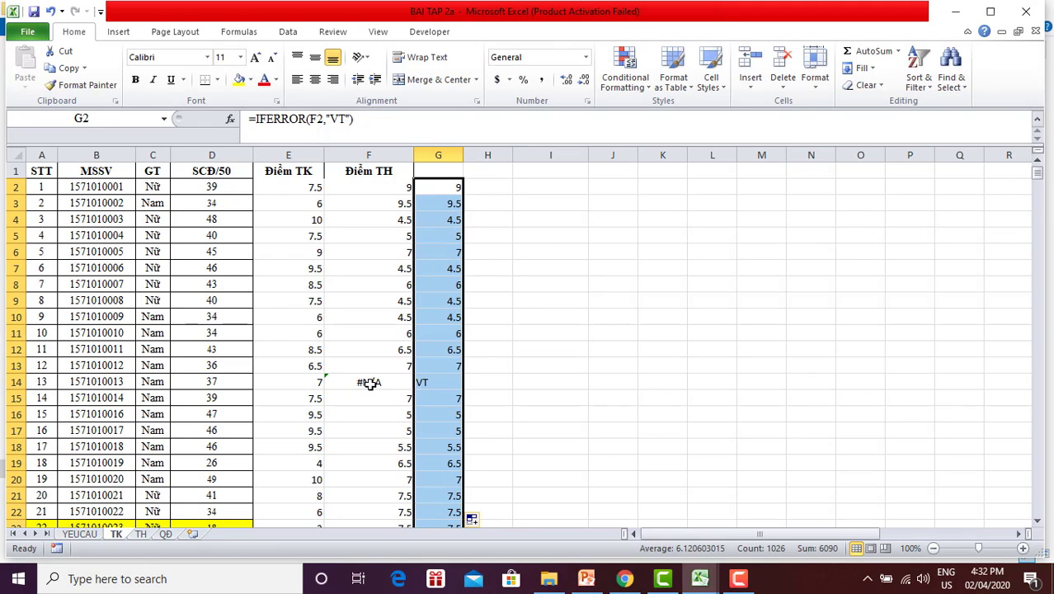
pyautogui.moveTo(370, 383); pyautogui.dragTo(419, 382)
pyautogui.click(440, 383)
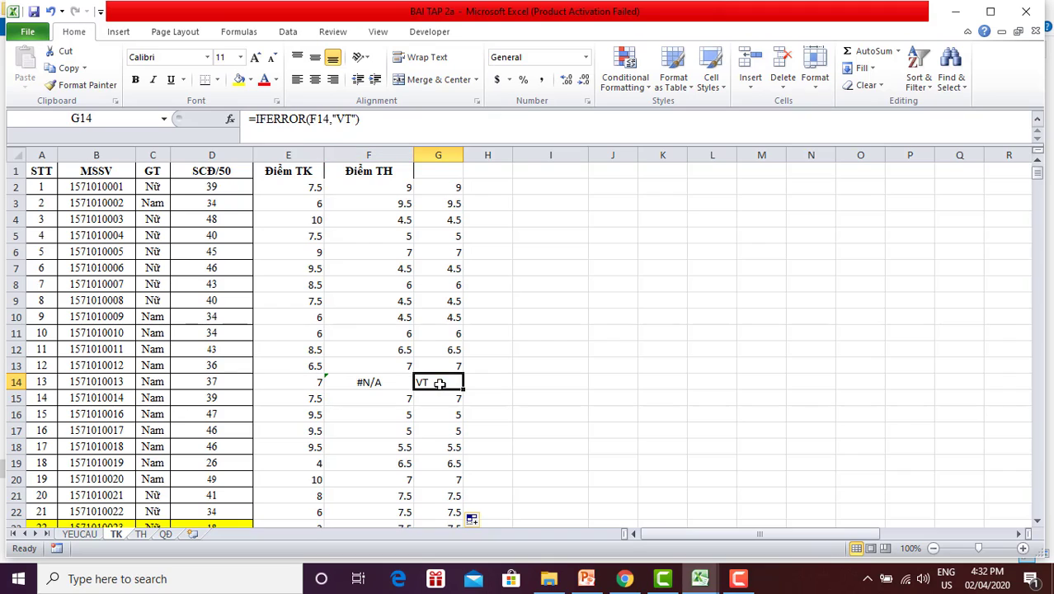
pyautogui.click(585, 384)
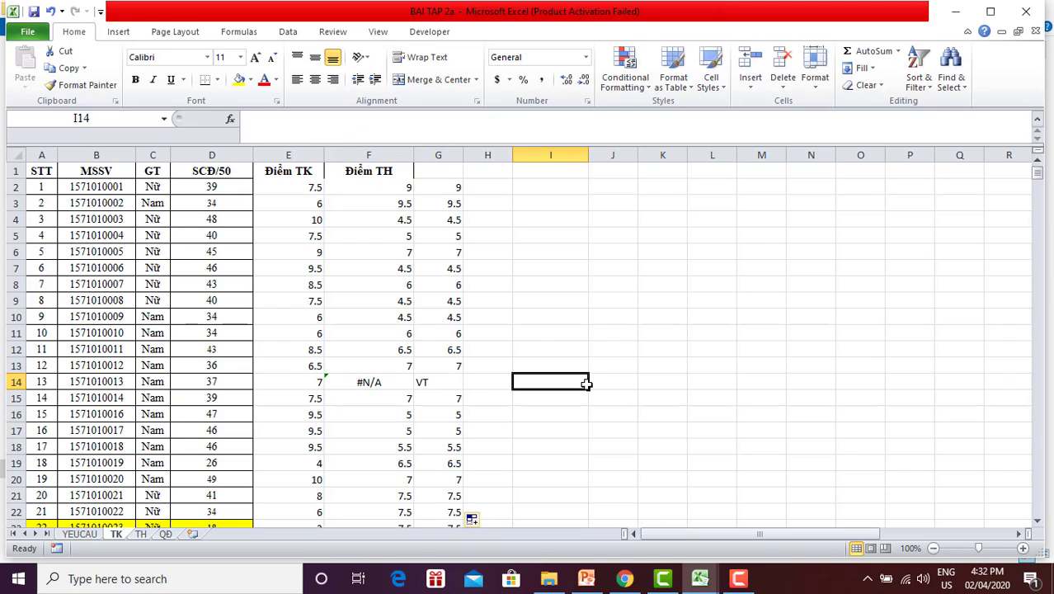
pyautogui.click(444, 175)
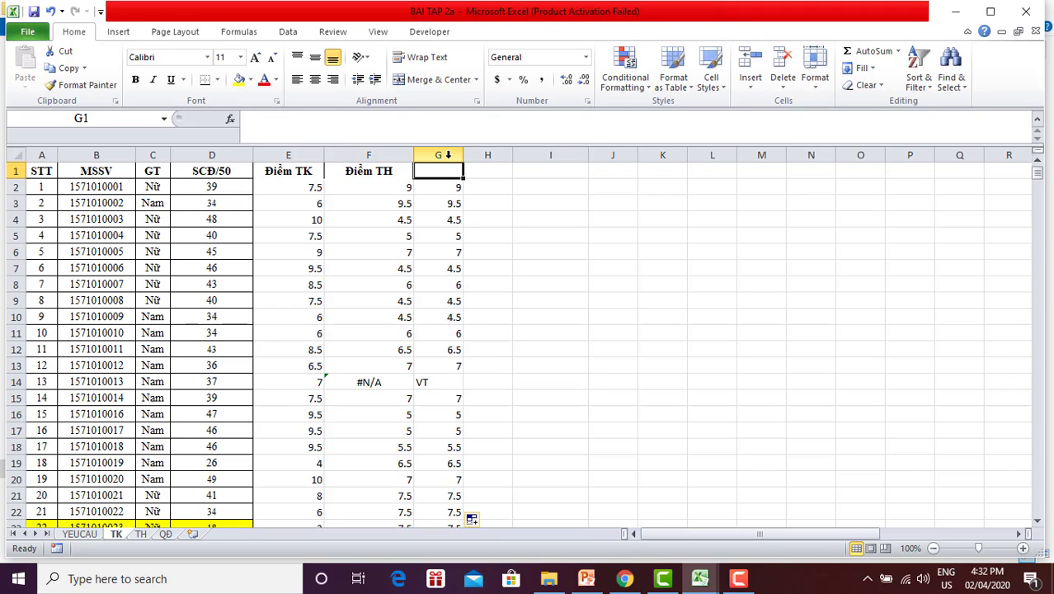
# Wrap F2's VLOOKUP in IF with a "VT" fallback and fill it down column F.
pyautogui.click(378, 185)
pyautogui.doubleClick(375, 187)
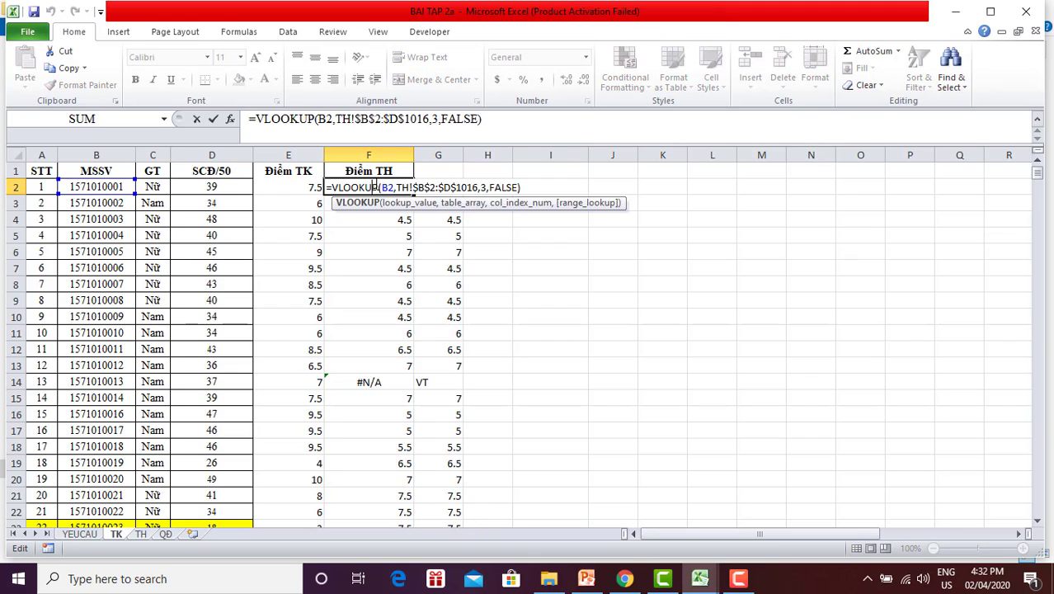
pyautogui.click(332, 187)
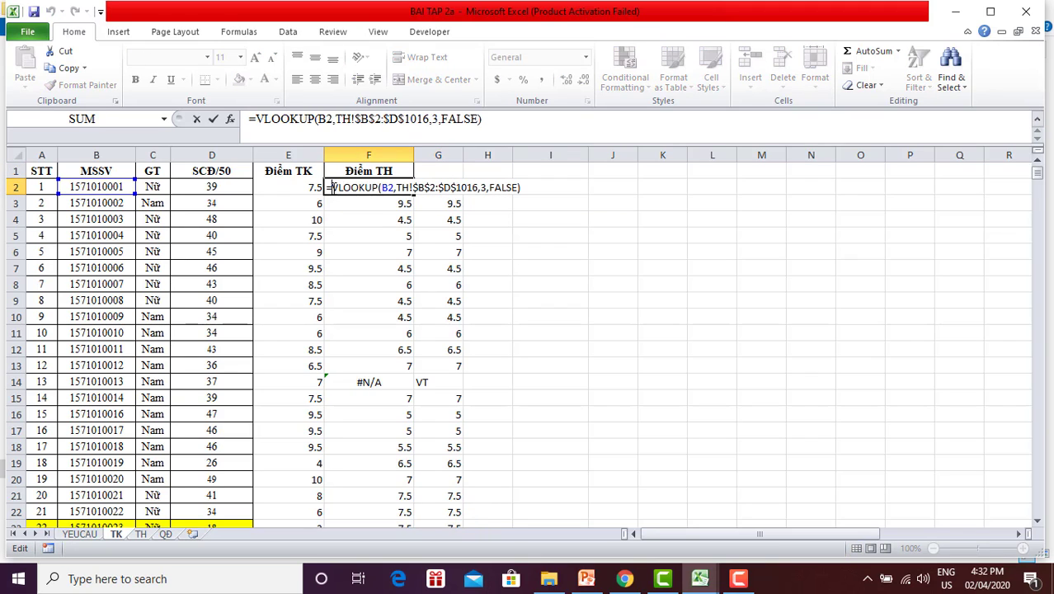
pyautogui.write('if')
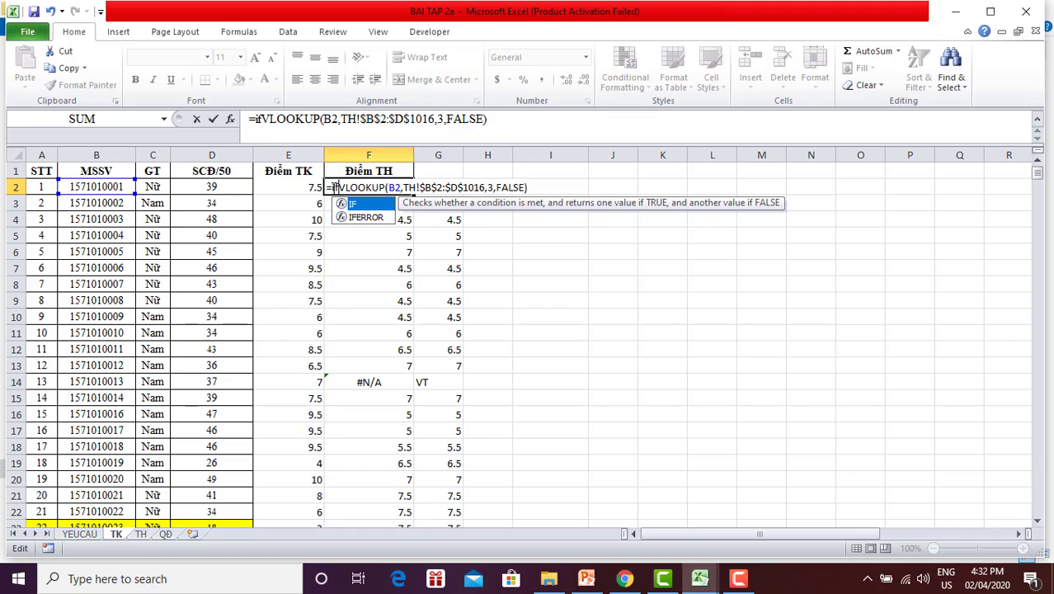
pyautogui.press('Tab')
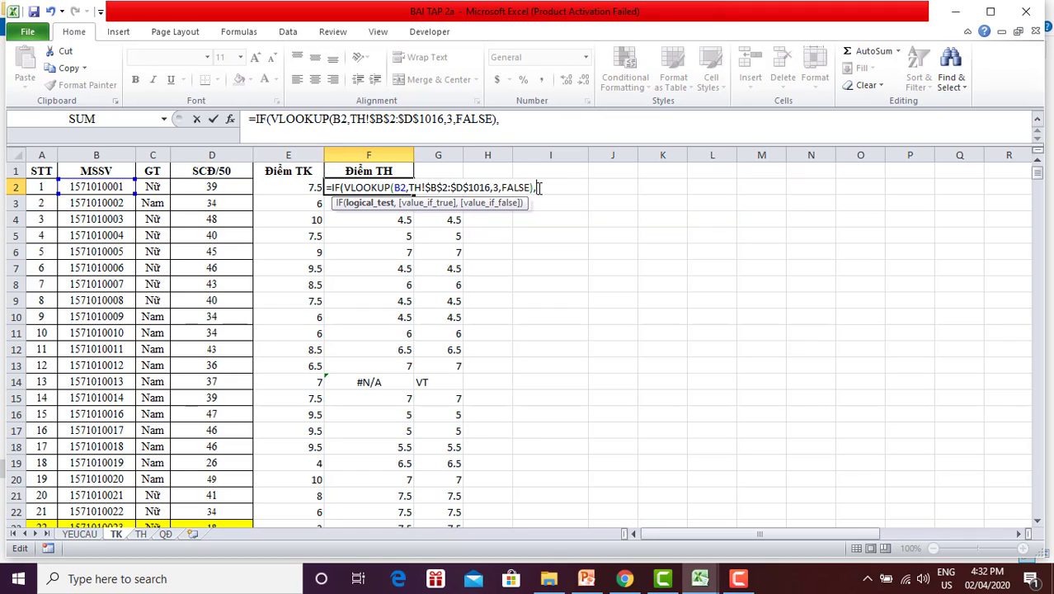
pyautogui.write('"VT')
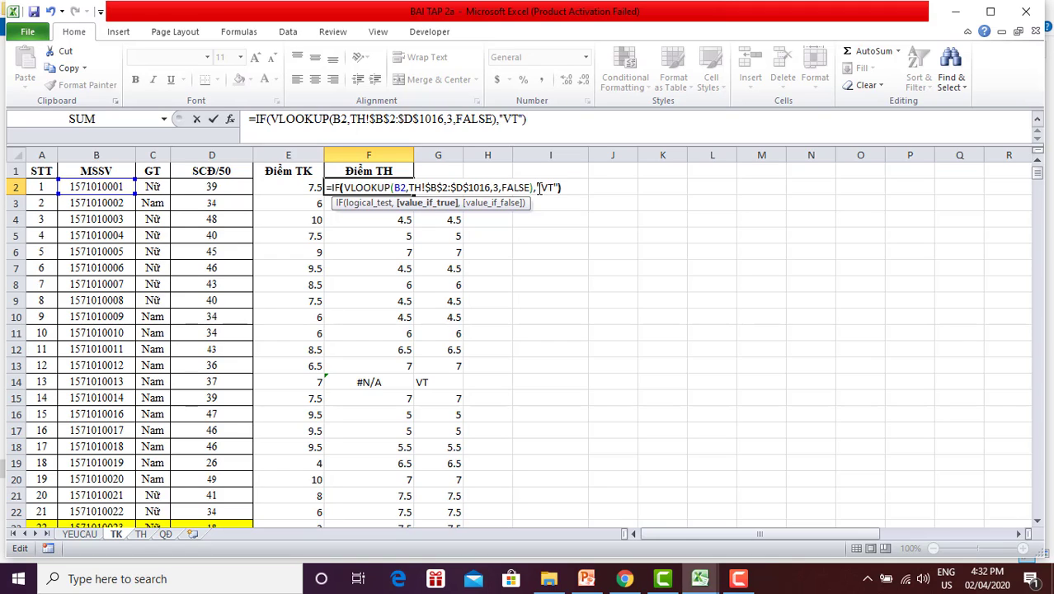
pyautogui.press('Return')
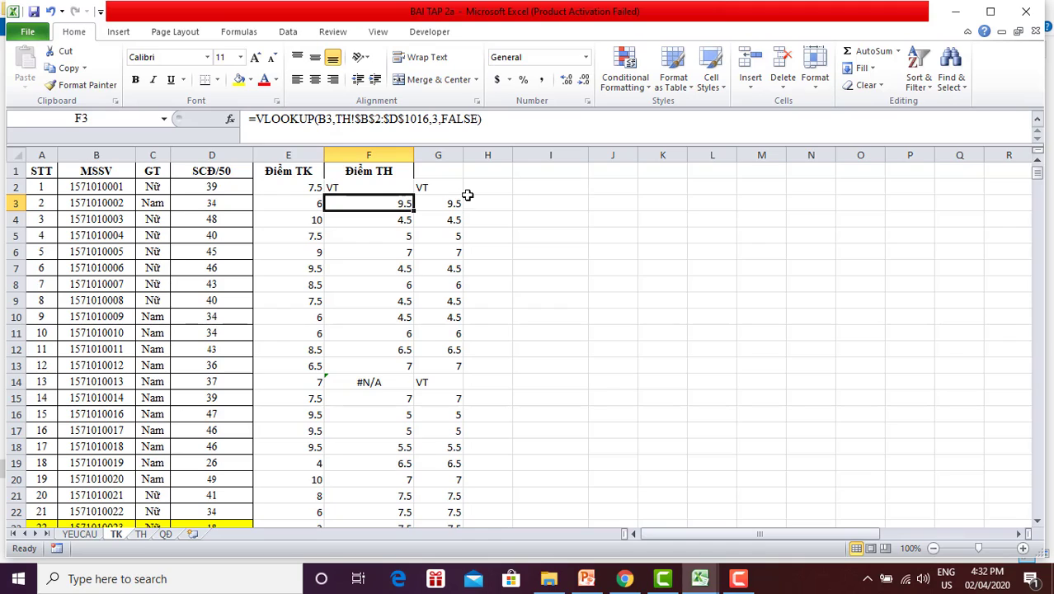
pyautogui.click(386, 187)
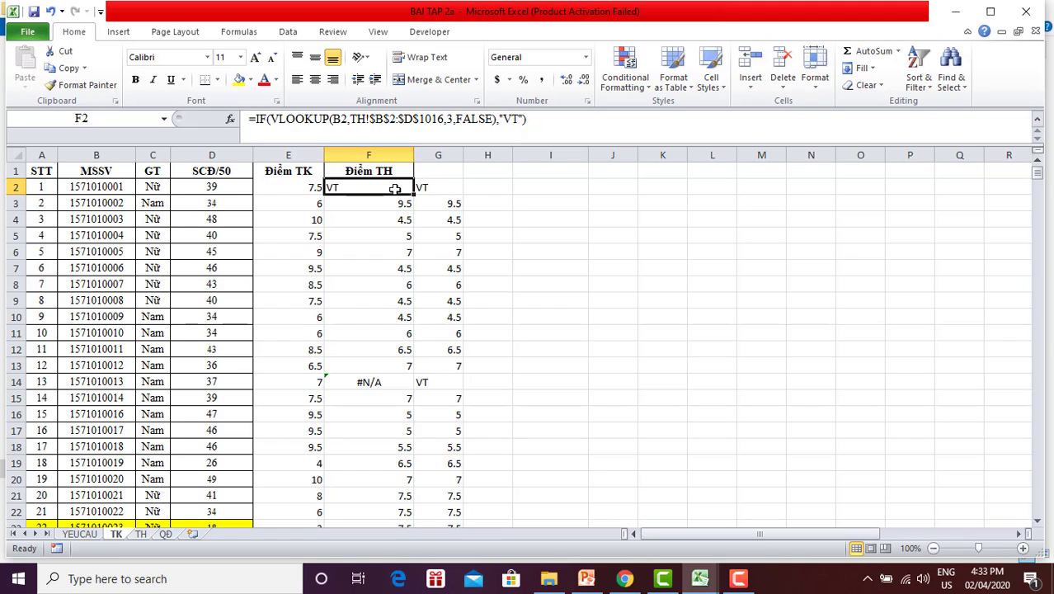
pyautogui.click(1036, 160)
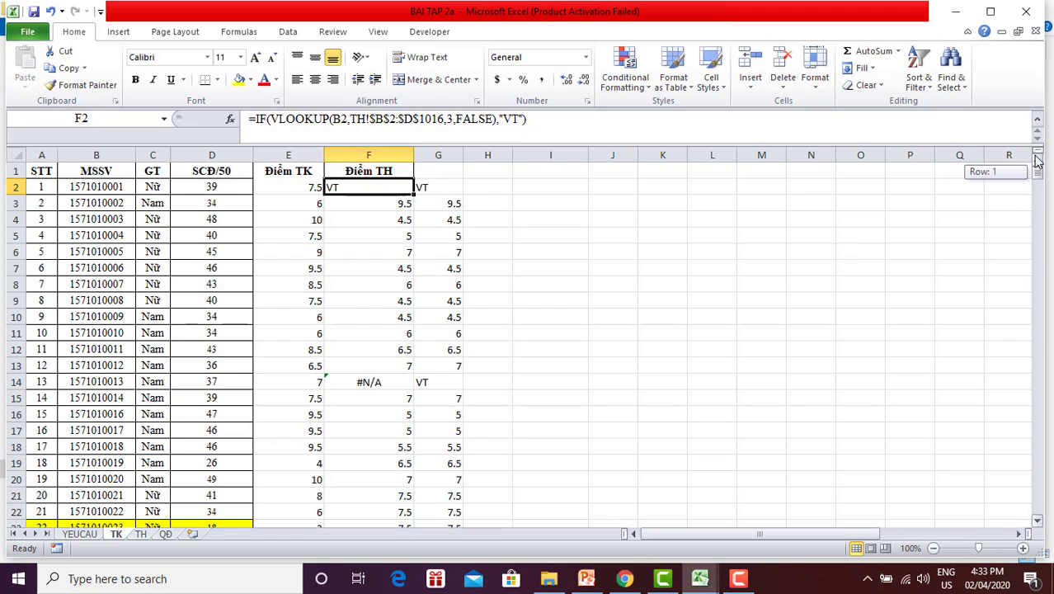
pyautogui.doubleClick(414, 193)
# Change F2's IF to IFERROR so it shows 9 again.
pyautogui.doubleClick(365, 187)
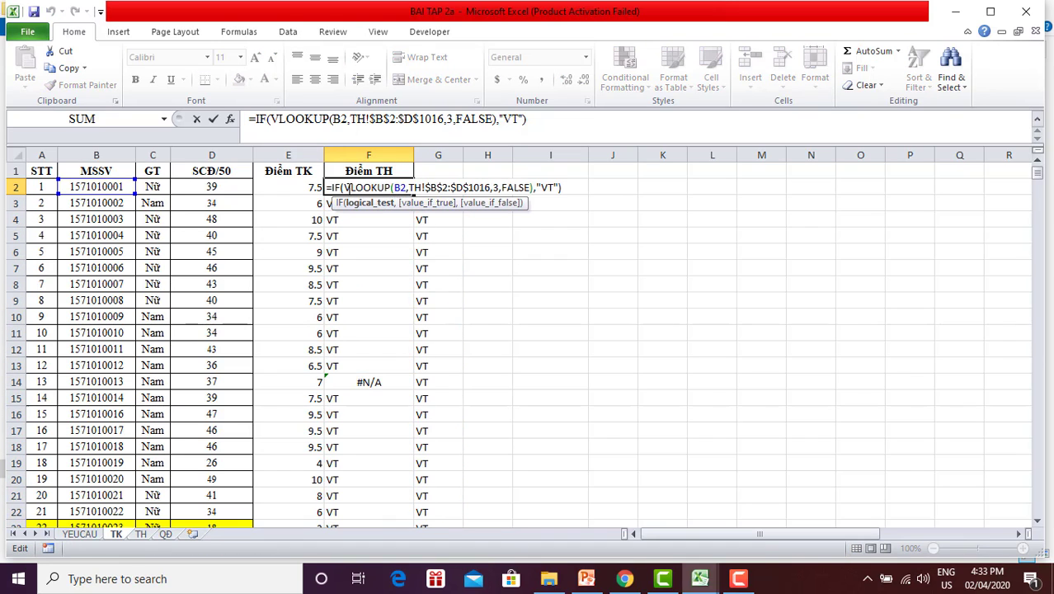
pyautogui.click(341, 188)
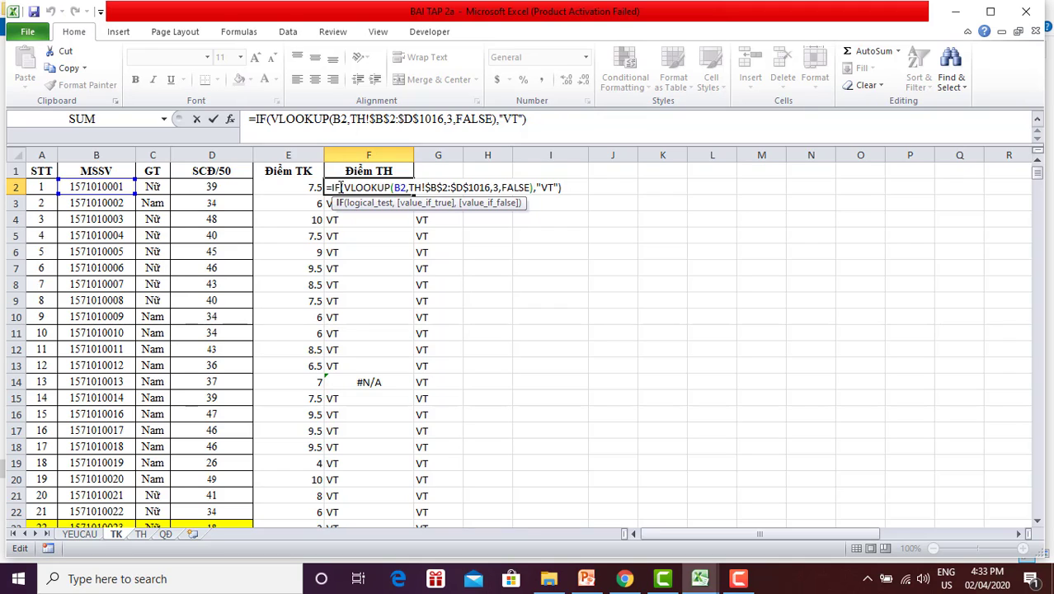
pyautogui.write('o')
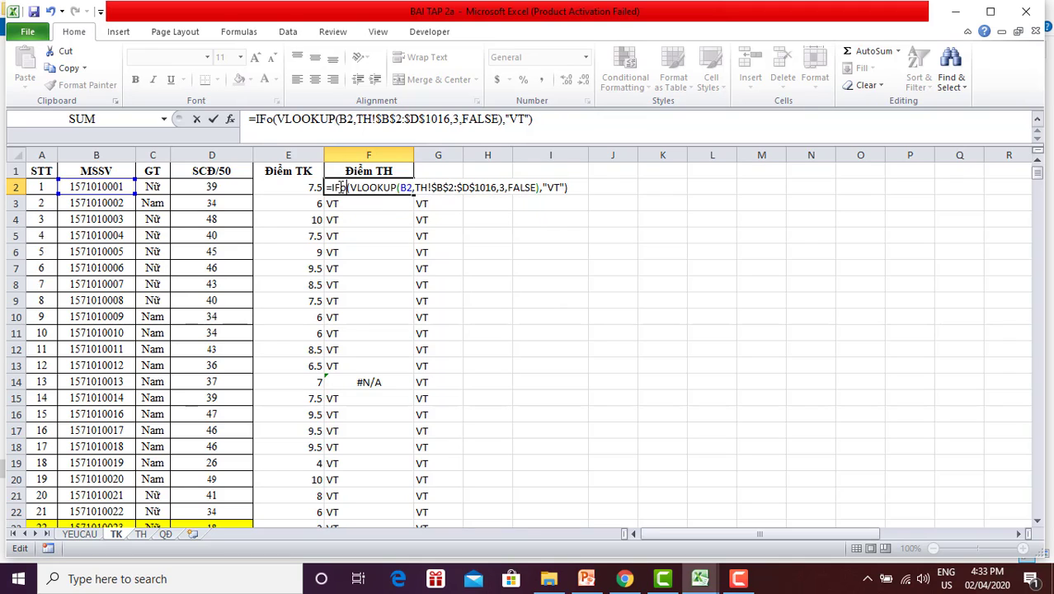
pyautogui.press('BackSpace')
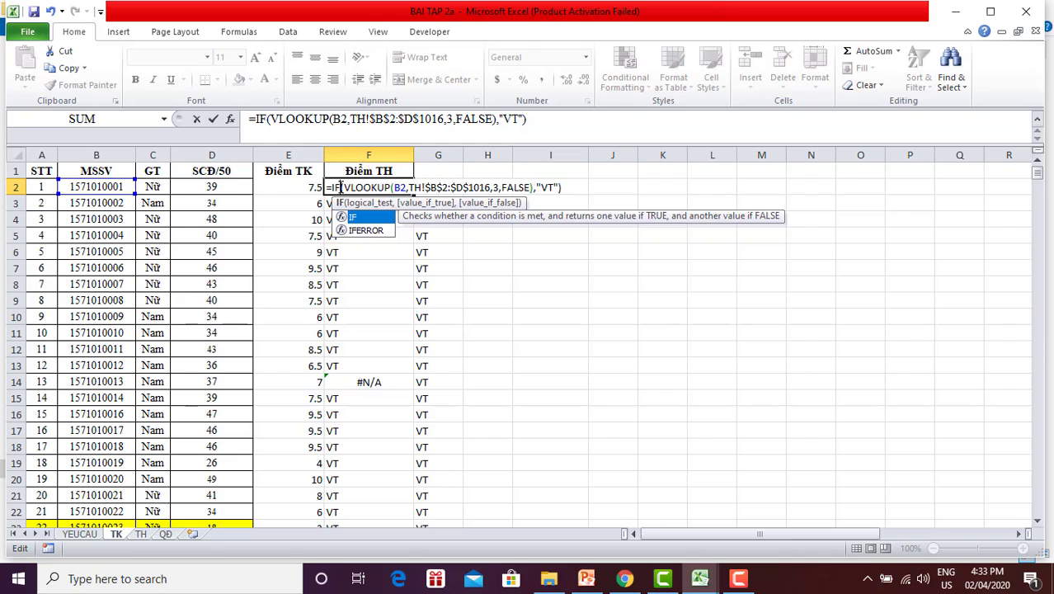
pyautogui.press('Down')
pyautogui.press('Tab')
pyautogui.press('Return')
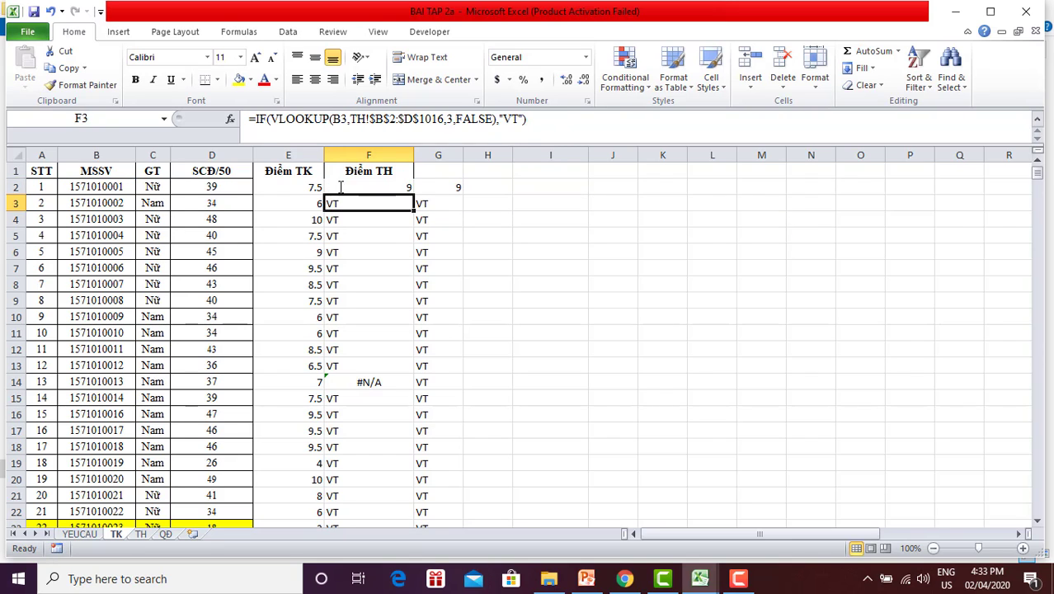
# Fill F2's IFERROR VLOOKUP formula down the Điểm TH column, confirming F14 shows VT.
pyautogui.click(366, 188)
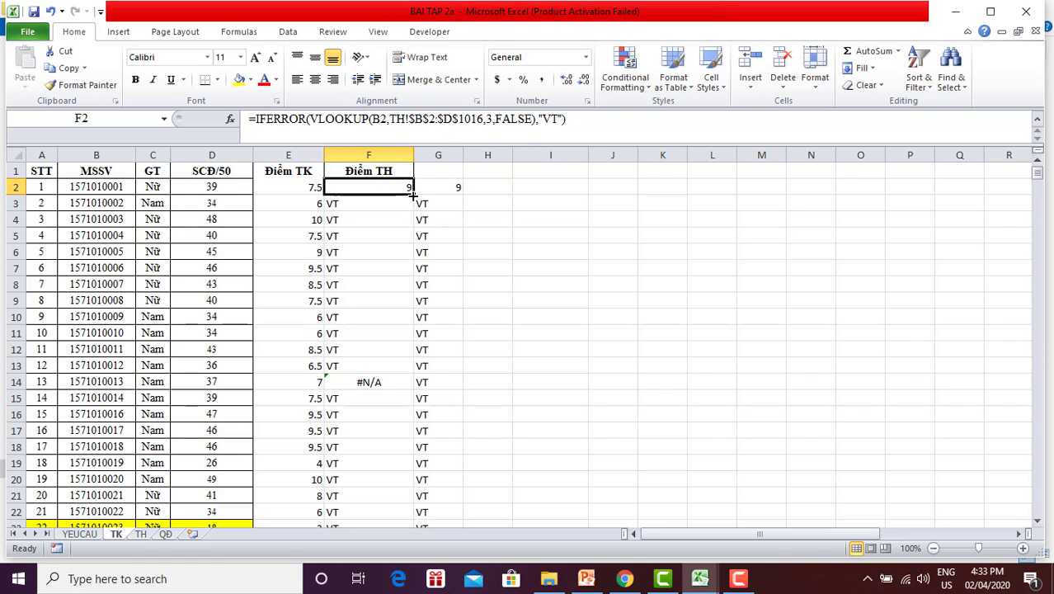
pyautogui.doubleClick(413, 195)
pyautogui.click(355, 395)
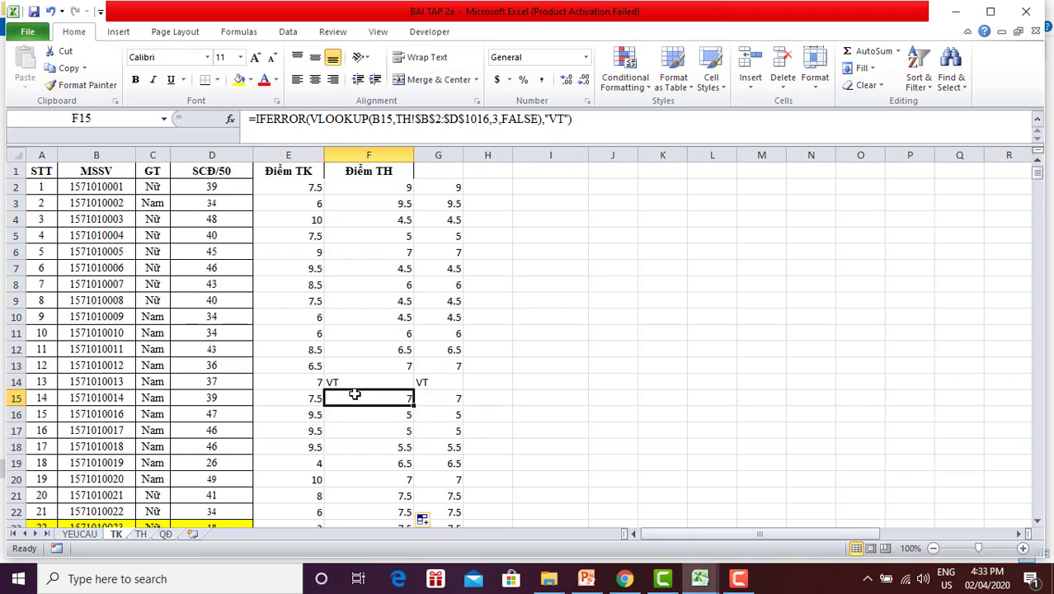
pyautogui.click(356, 381)
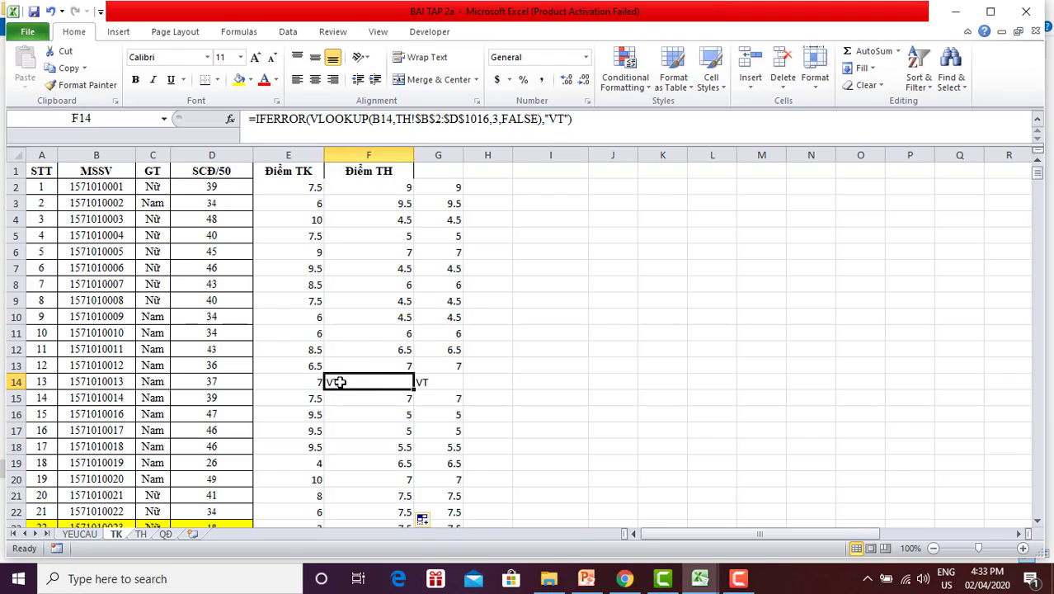
# Delete helper column G and reselect F2 to review its formula.
pyautogui.click(449, 154)
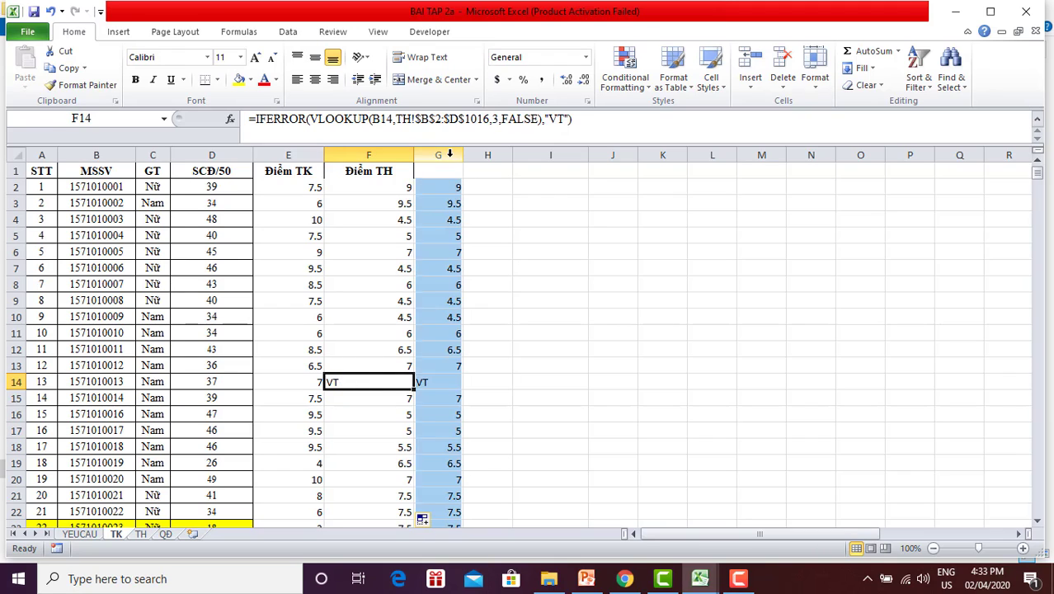
pyautogui.rightClick(449, 154)
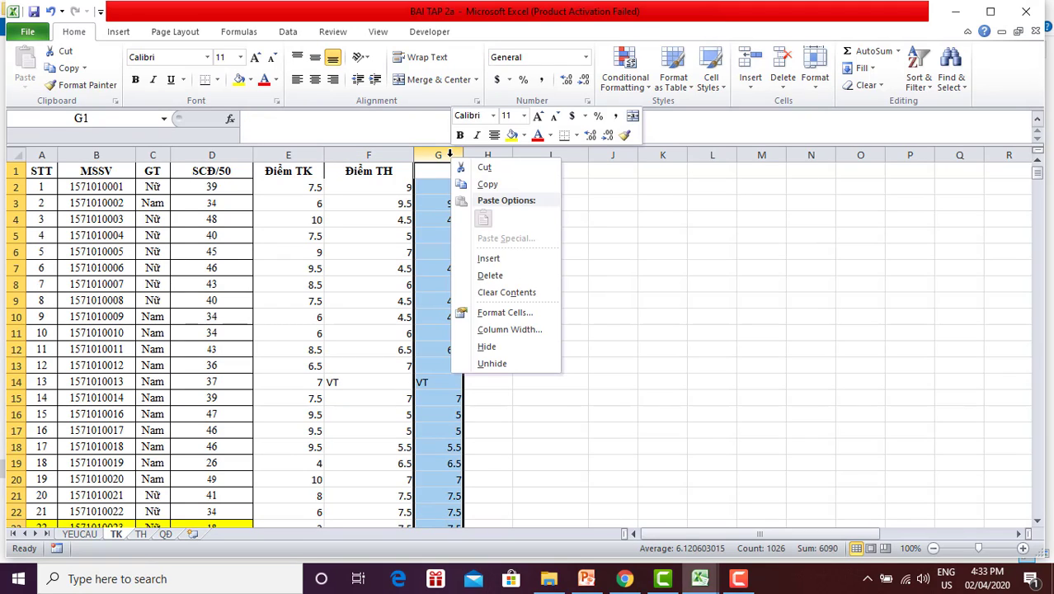
pyautogui.click(512, 277)
pyautogui.click(363, 186)
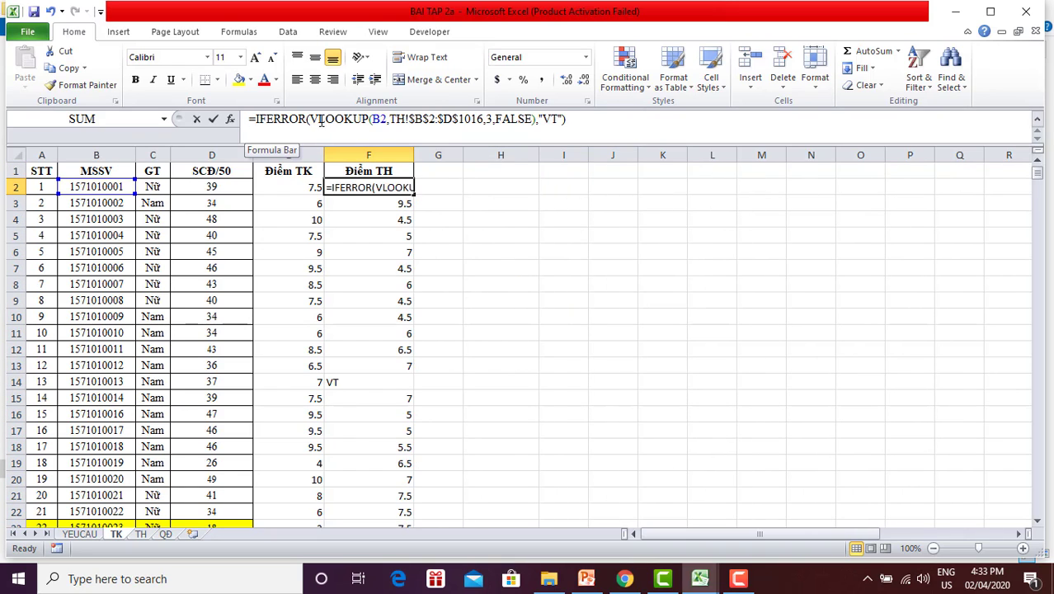
pyautogui.moveTo(257, 119); pyautogui.dragTo(626, 128)
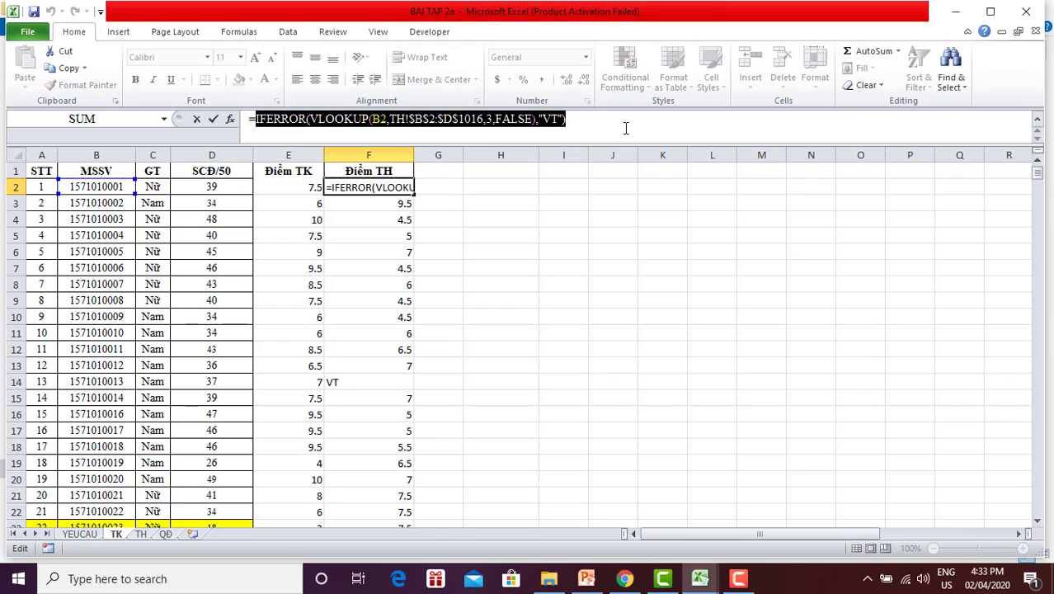
pyautogui.click(510, 292)
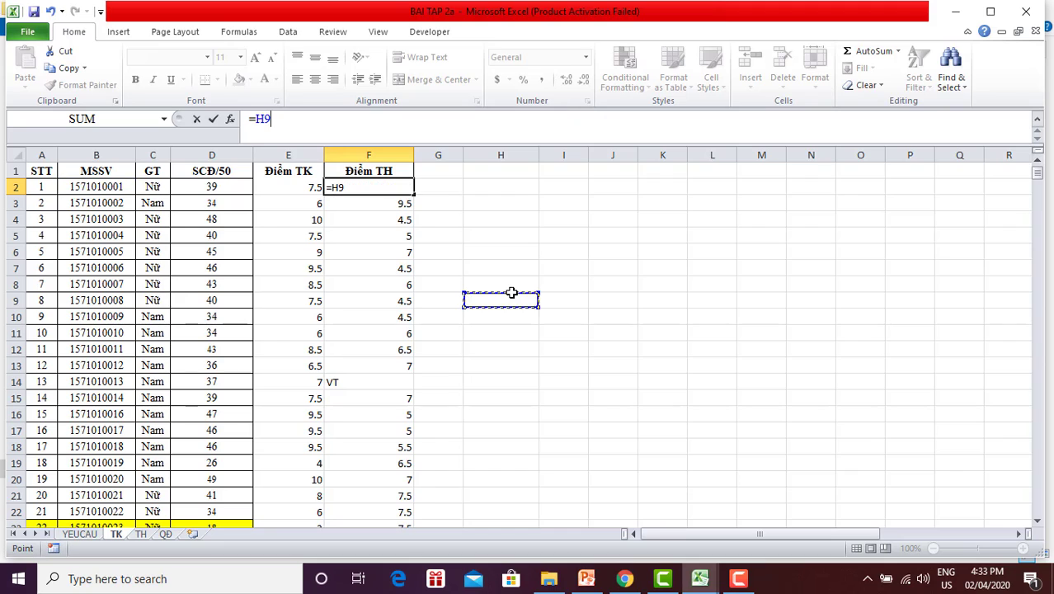
pyautogui.press('BackSpace')
pyautogui.press('BackSpace')
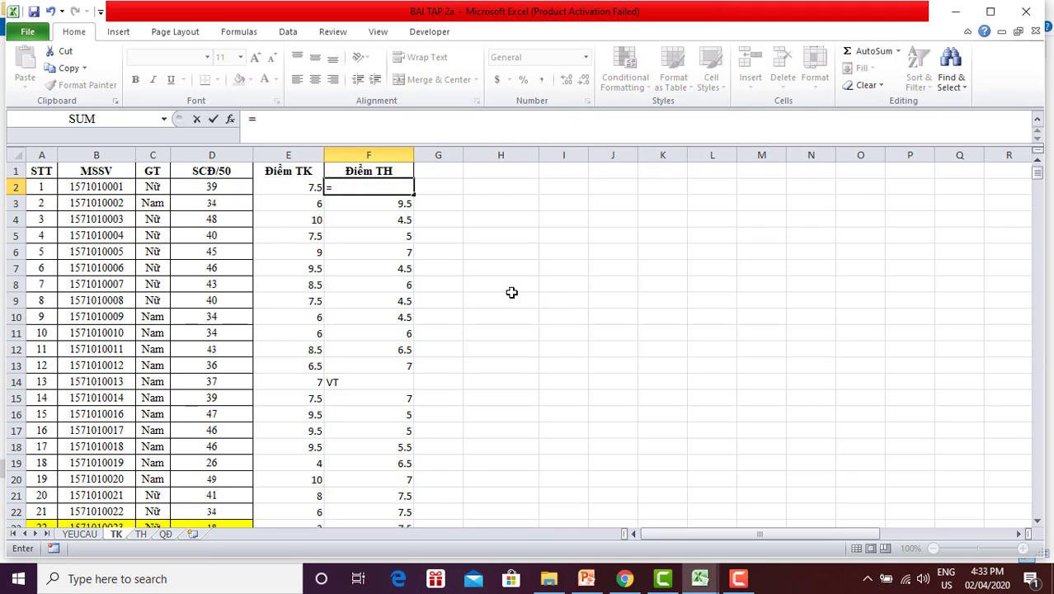
pyautogui.press('Escape')
pyautogui.click(453, 267)
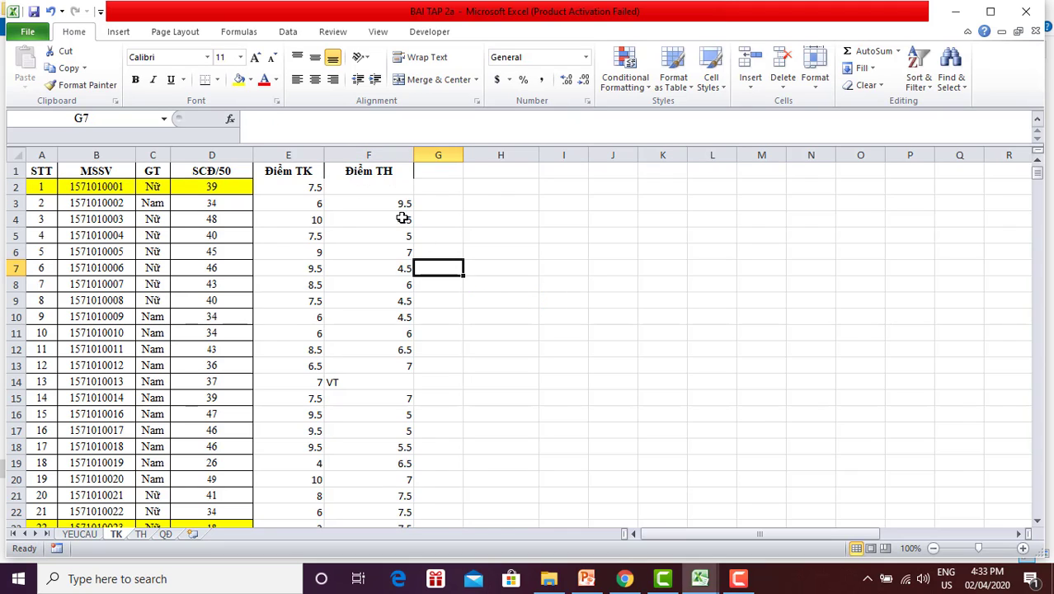
pyautogui.hotkey('ctrl', 'z')
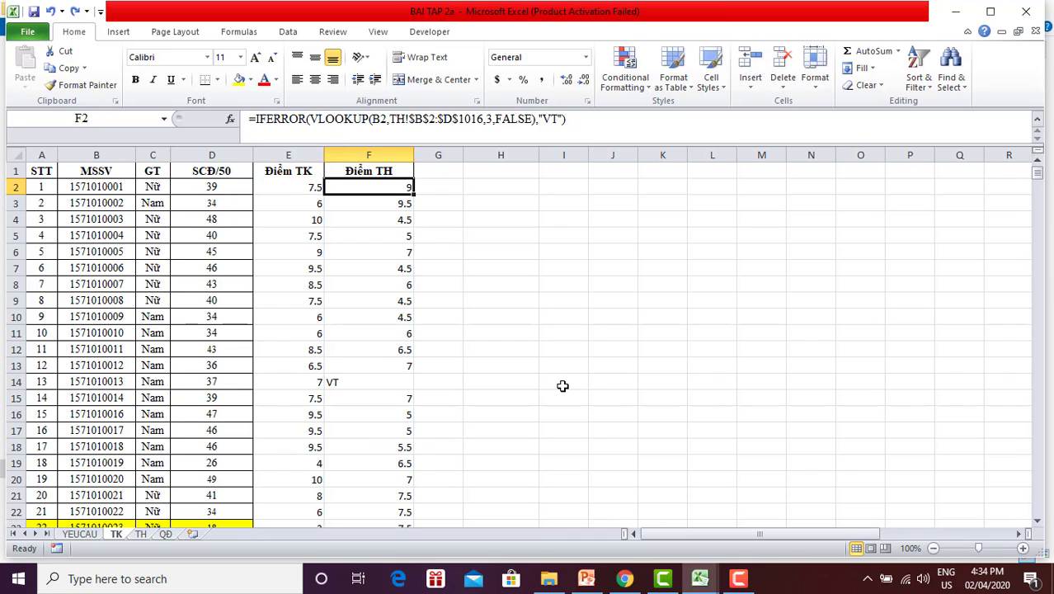
# Deselect the cells and advance from the Tóm lại slide to the thank-you slide.
pyautogui.click(561, 334)
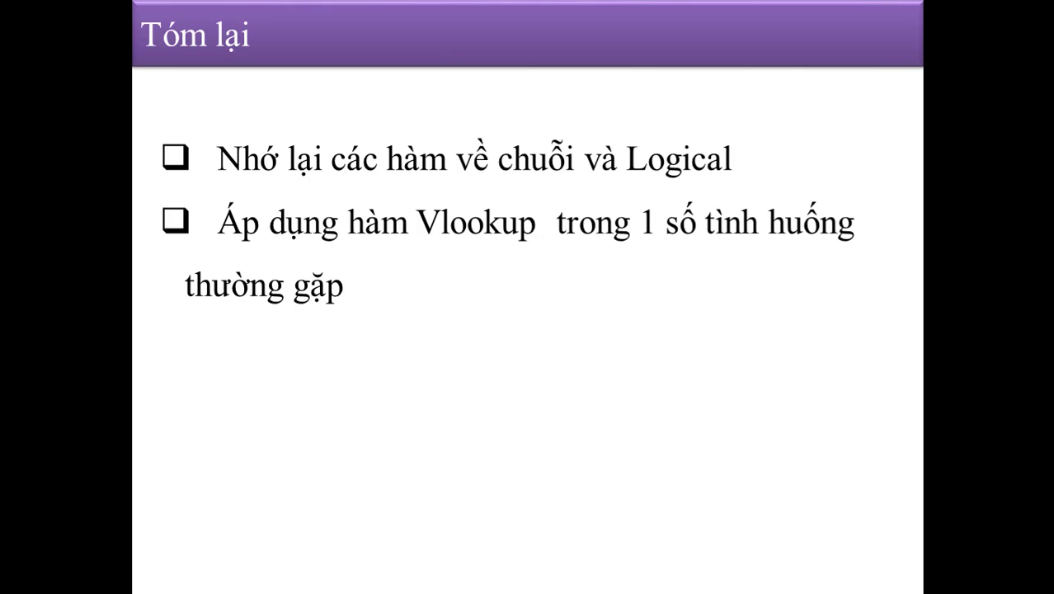
pyautogui.click(711, 383)
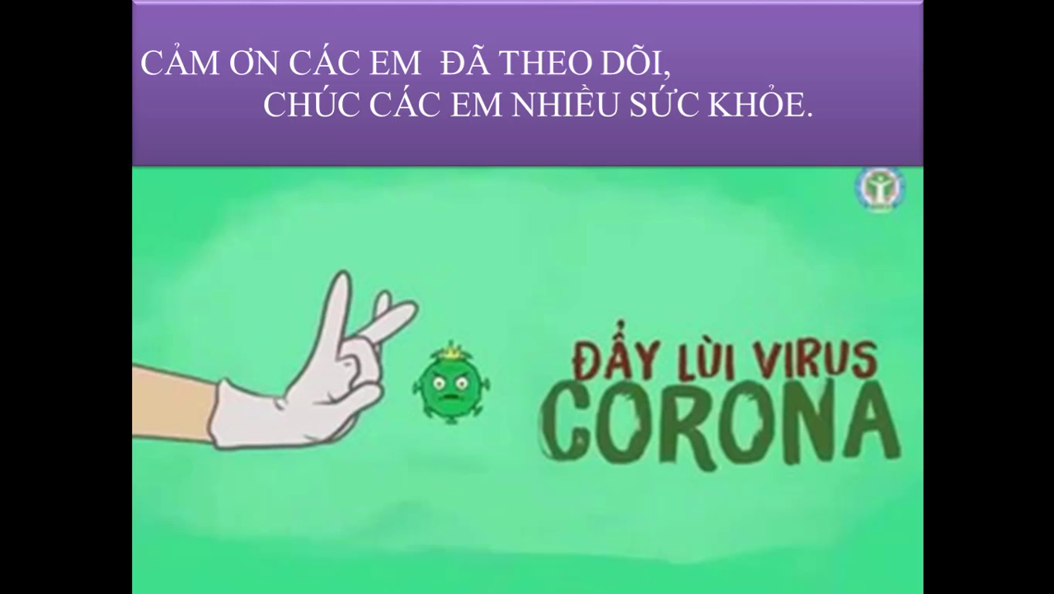